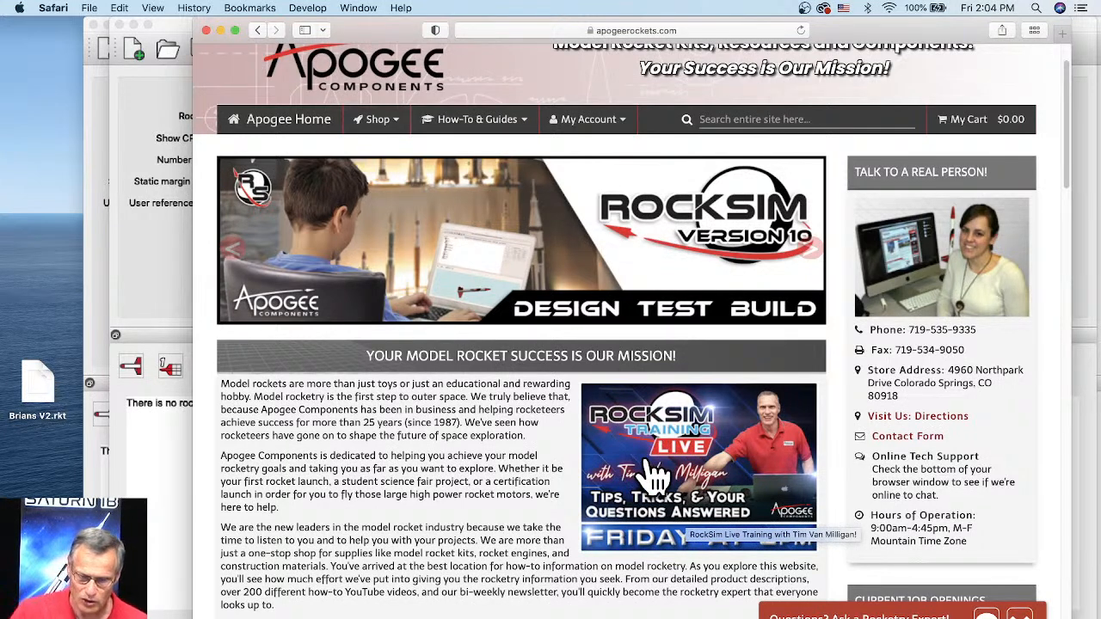
# Step: Open the RockSim Live Training page and highlight the start time of Episode 78's RockSim upgrade notes
pyautogui.click(701, 449)
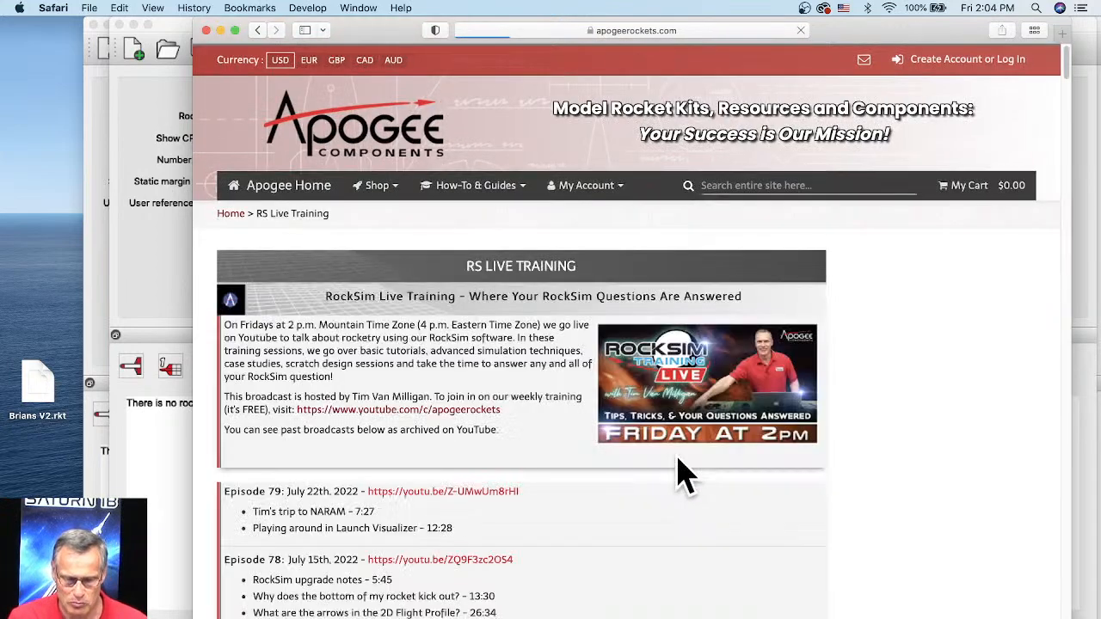
pyautogui.scroll(-3, 504, 399)
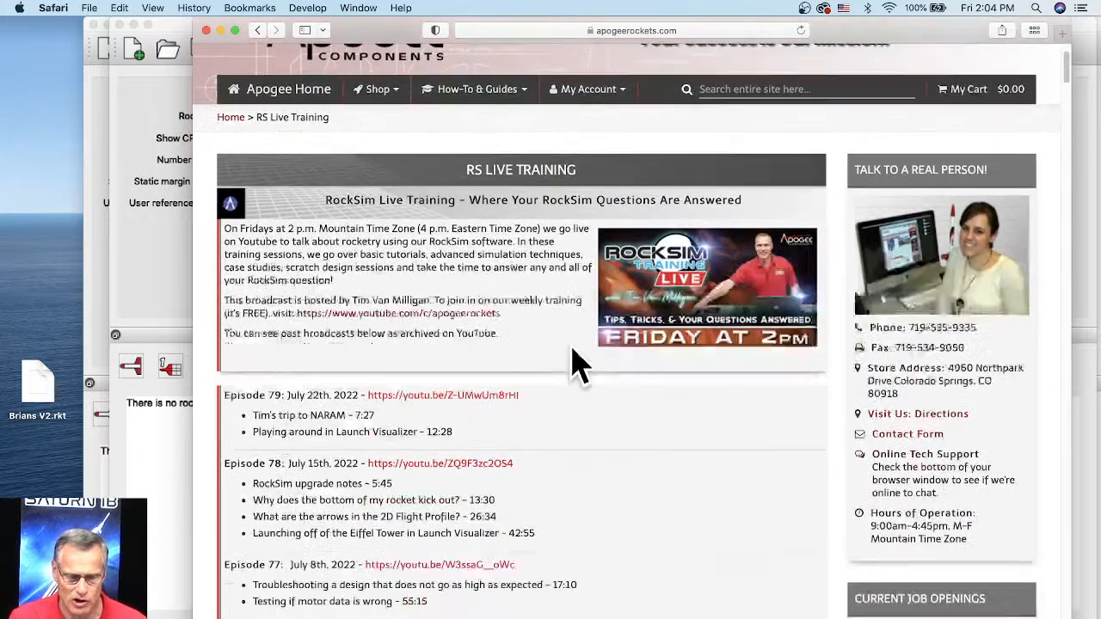
pyautogui.scroll(-3, 571, 348)
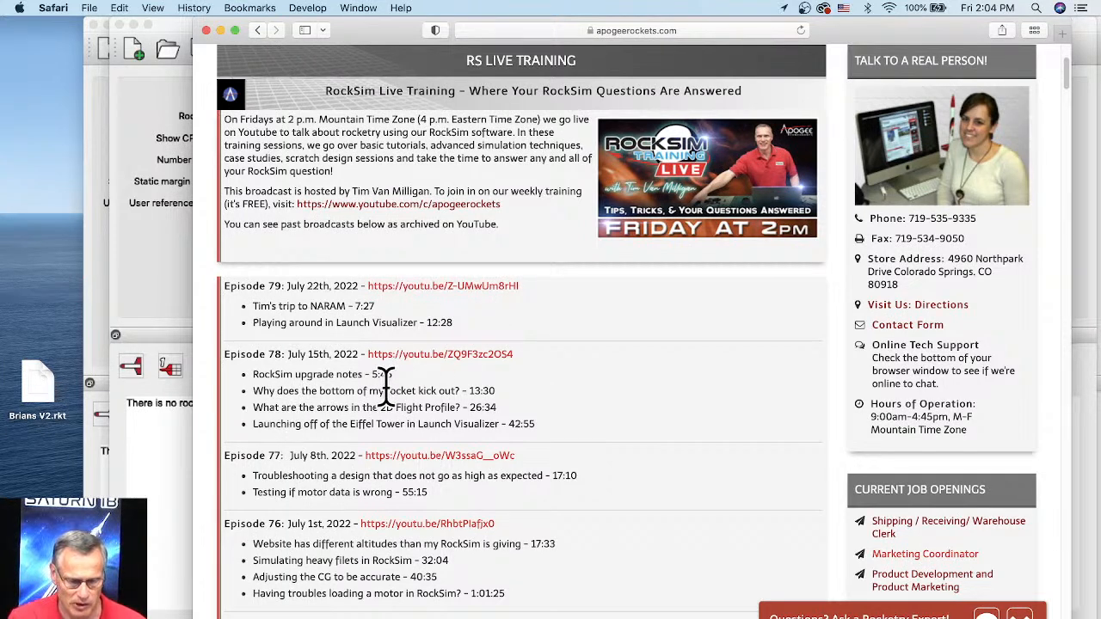
pyautogui.moveTo(393, 375); pyautogui.dragTo(364, 379)
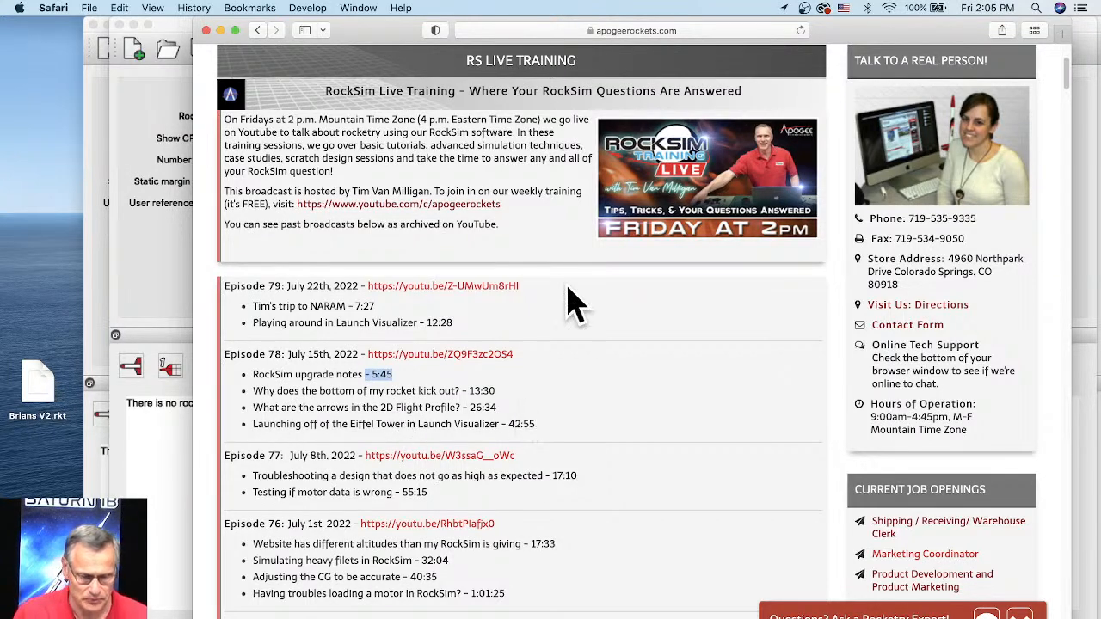
# Step: Display the RockSim software and how-to resources listed under the site's How-To & Guides
pyautogui.scroll(5, 516, 262)
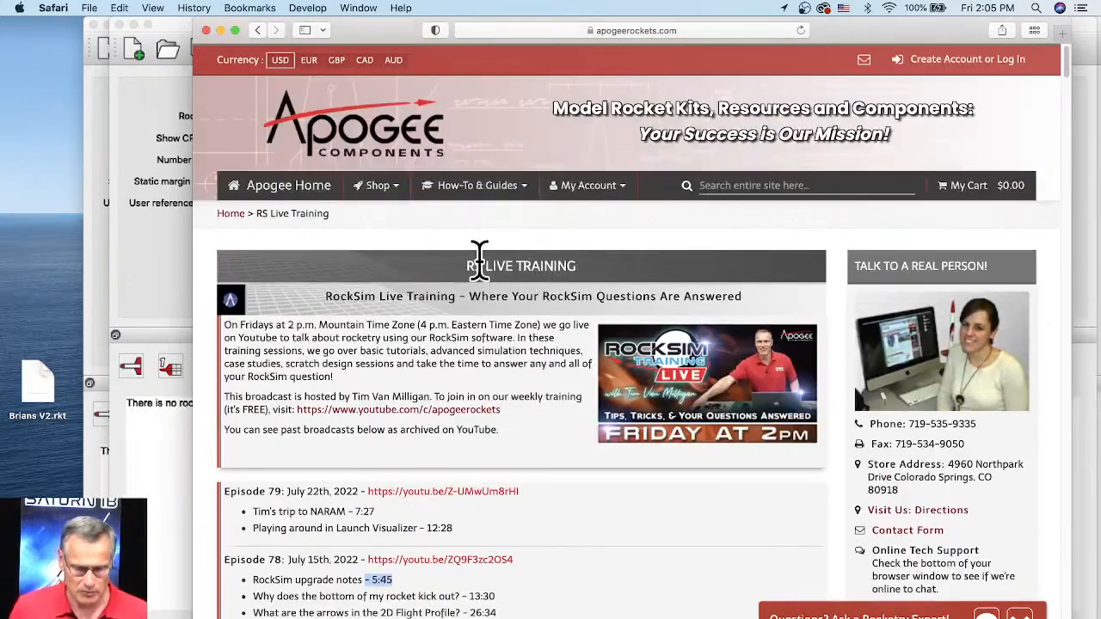
pyautogui.click(471, 191)
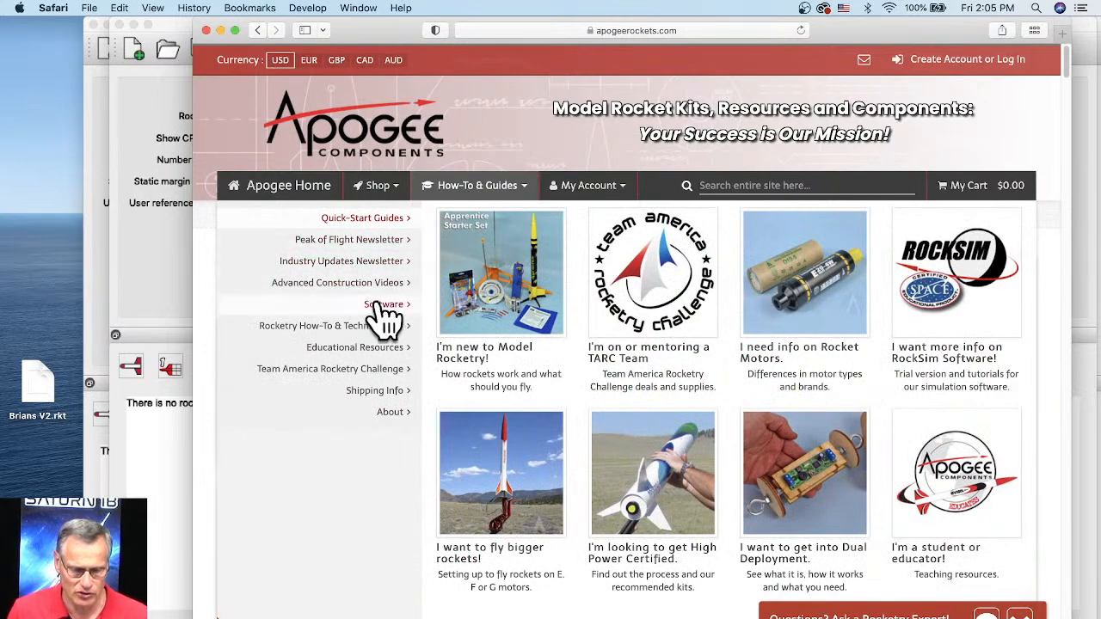
pyautogui.moveTo(389, 321)
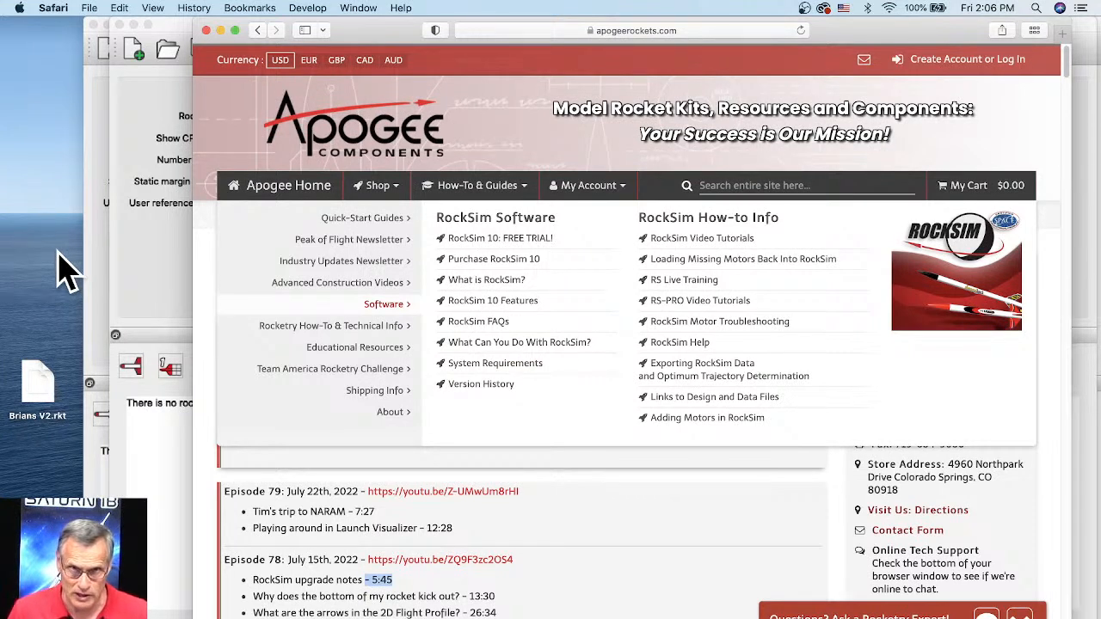
# Step: Switch to Finder, check the macOS version in About This Mac, and close the overview
pyautogui.click(34, 47)
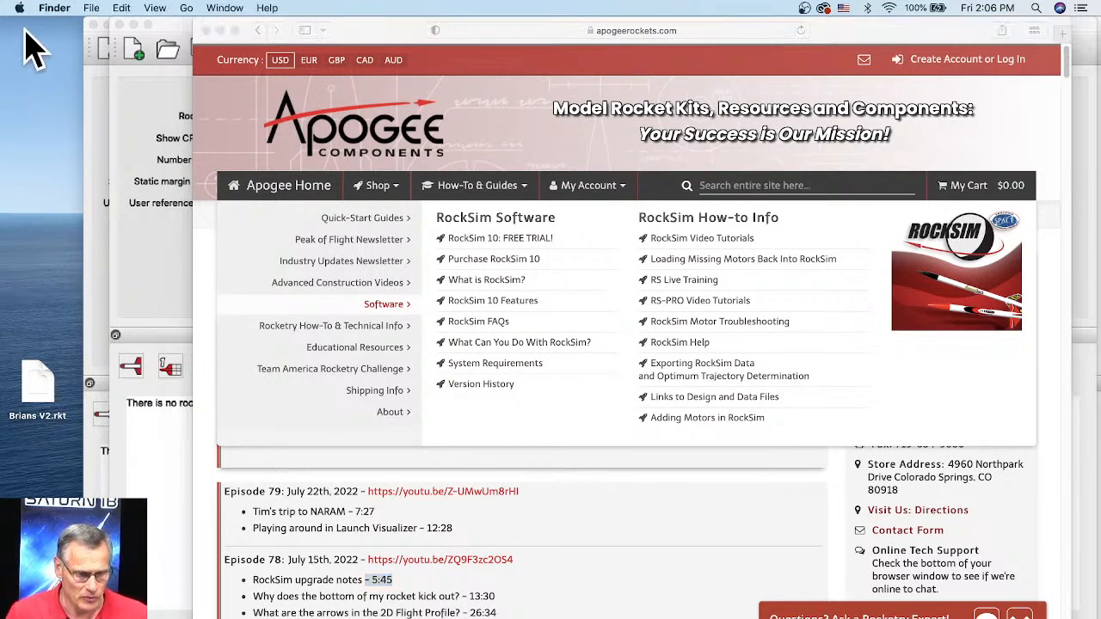
pyautogui.click(19, 8)
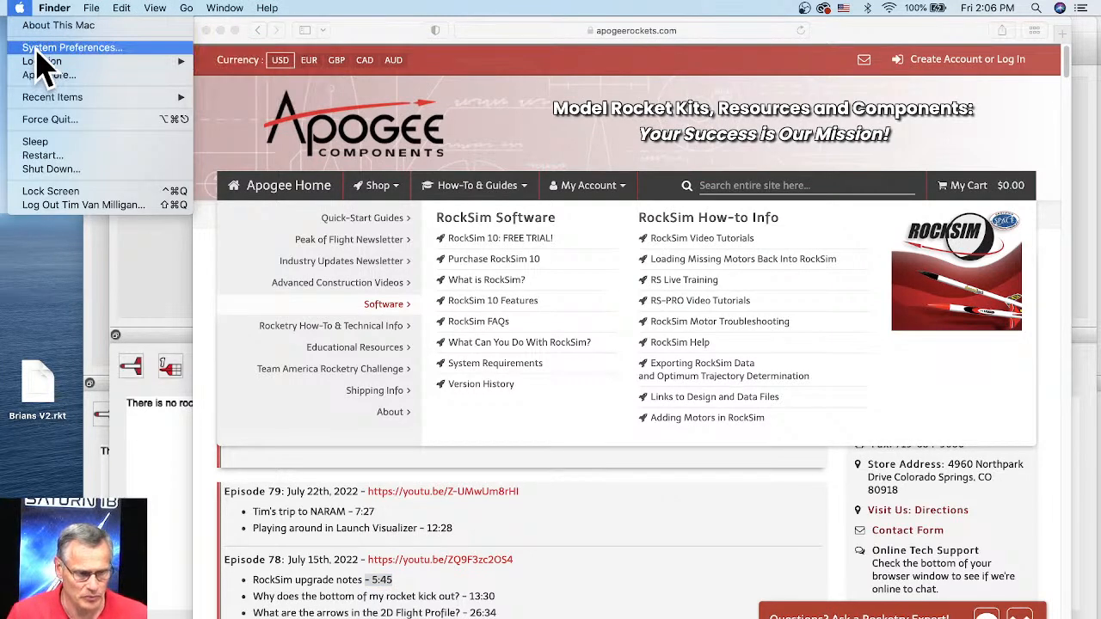
pyautogui.click(53, 26)
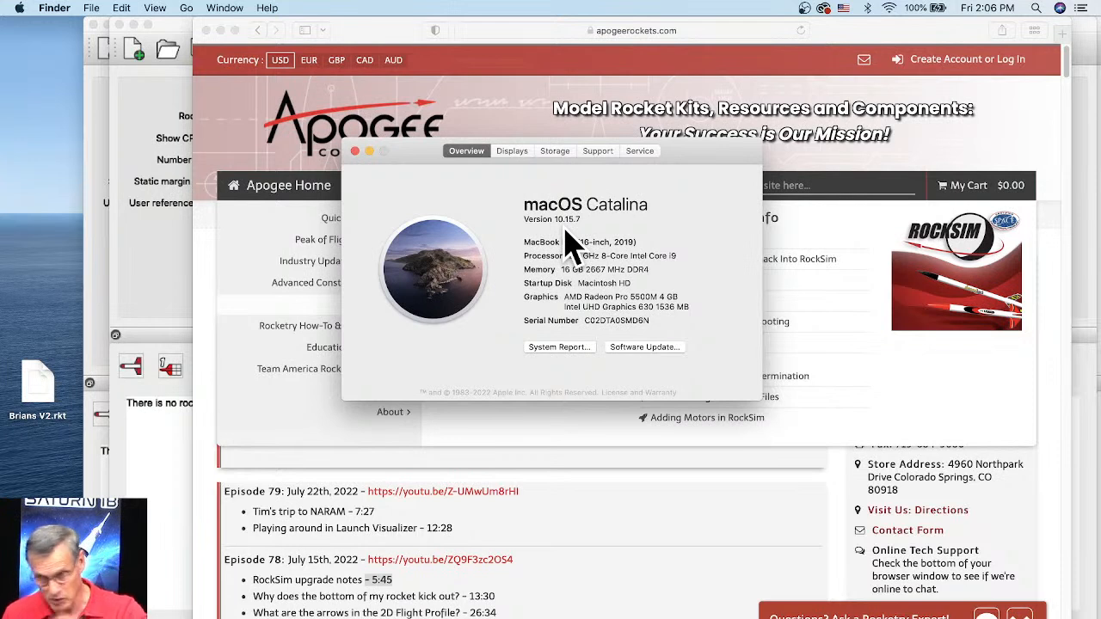
pyautogui.click(354, 151)
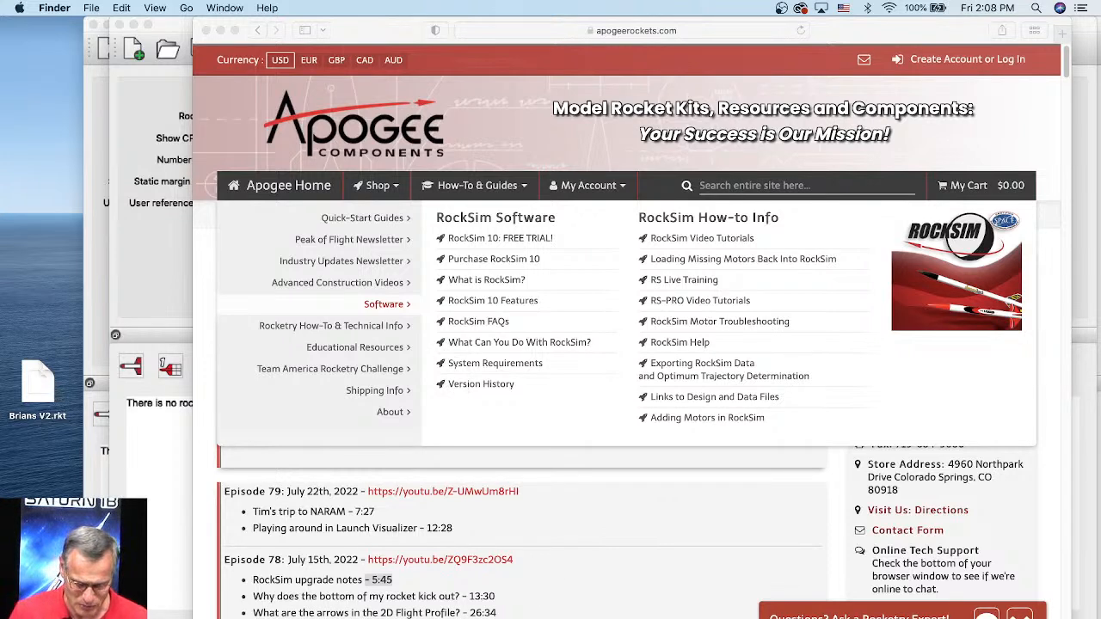
# Step: Open Launch Visualizer from rocksim.com in a new, wider Chrome window and view the launch pad from a higher angle
pyautogui.rightClick(472, 617)
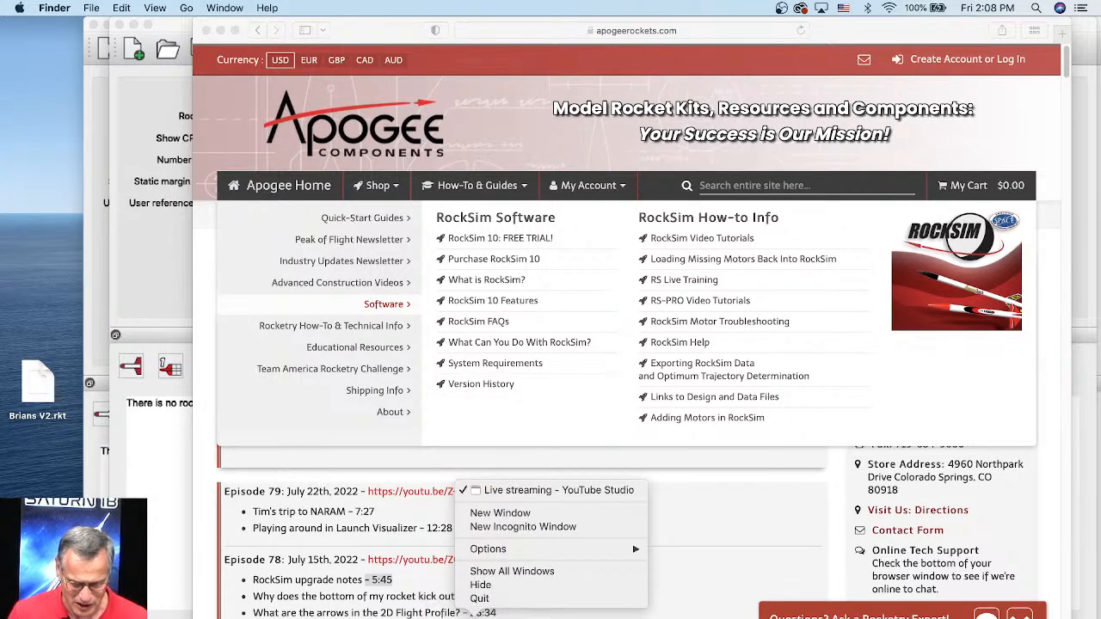
pyautogui.click(497, 512)
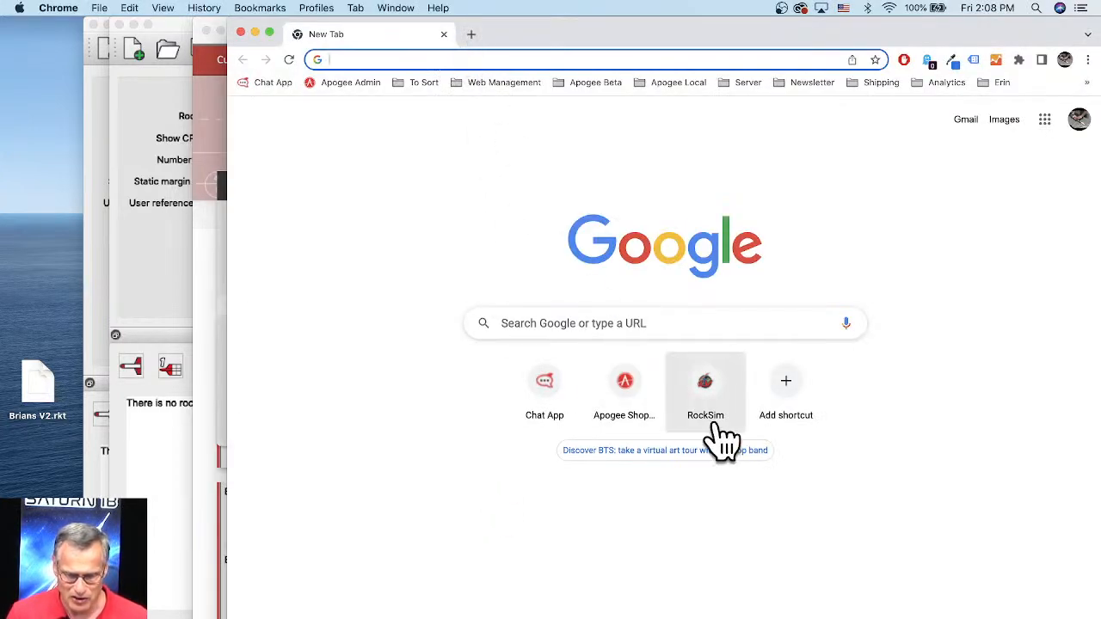
pyautogui.click(707, 391)
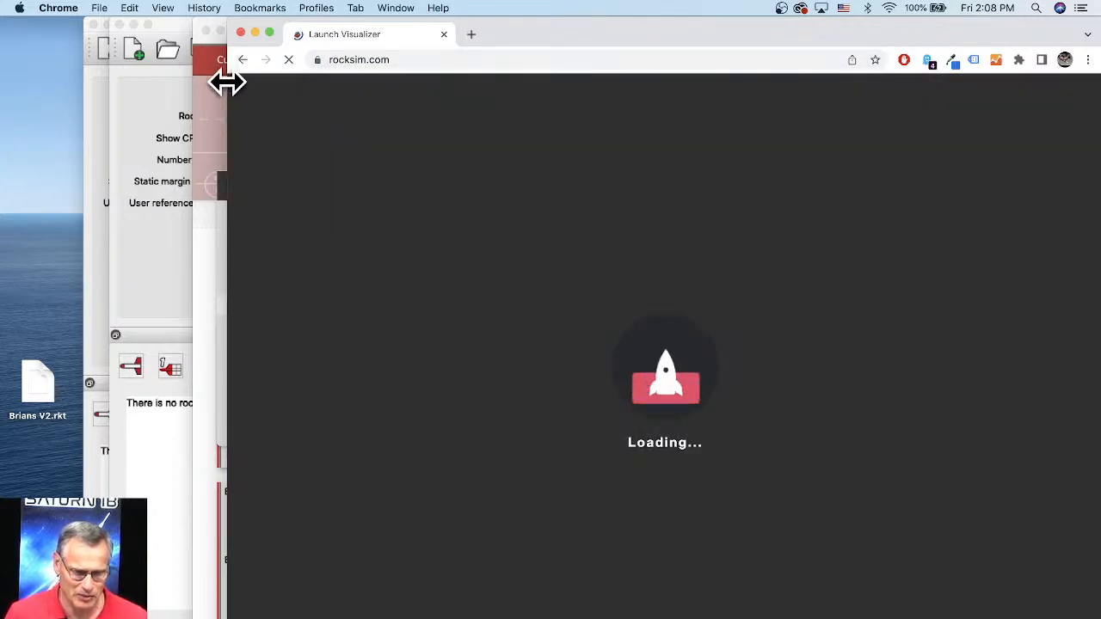
pyautogui.moveTo(226, 82); pyautogui.dragTo(108, 78)
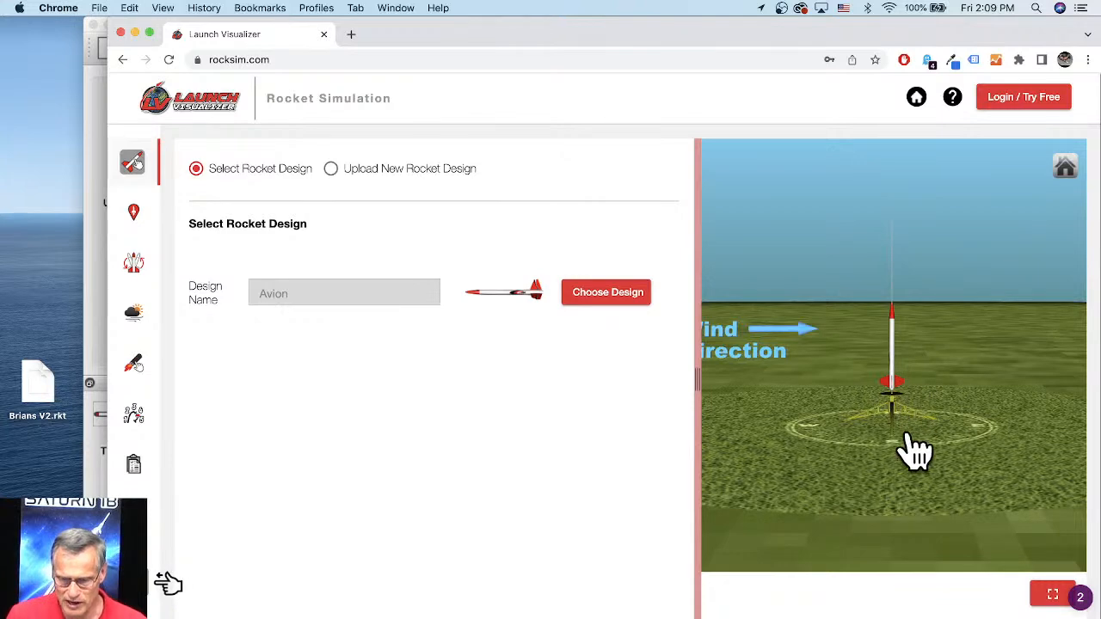
pyautogui.moveTo(918, 452); pyautogui.dragTo(931, 485)
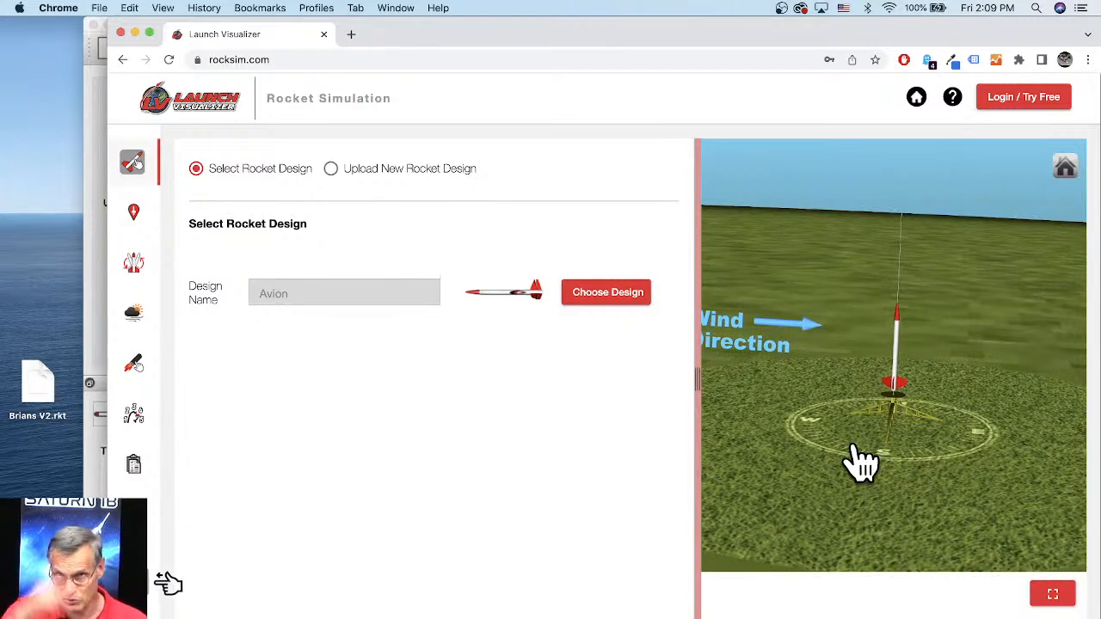
# Step: Minimize the Launch Visualizer window, then return to Safari and collapse the How-To & Guides listing
pyautogui.click(135, 35)
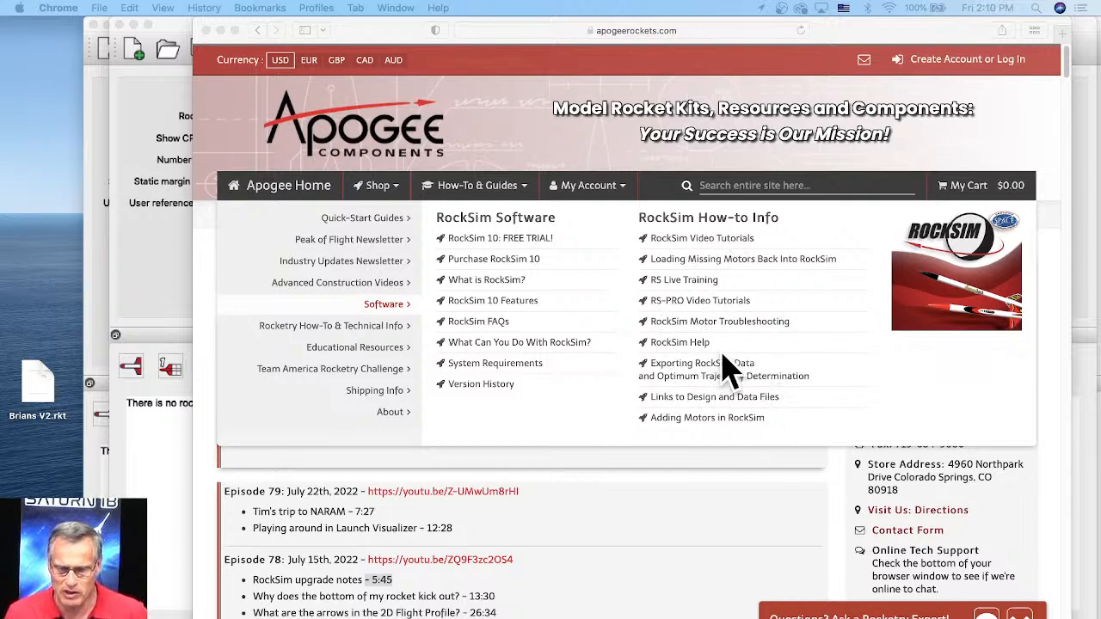
pyautogui.click(472, 199)
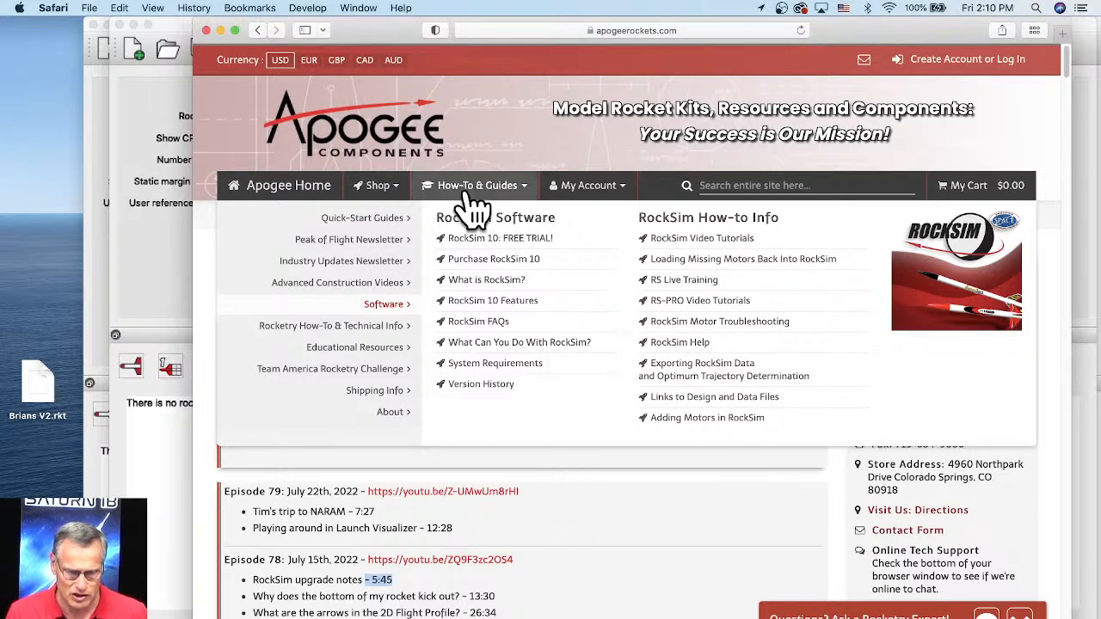
pyautogui.click(467, 196)
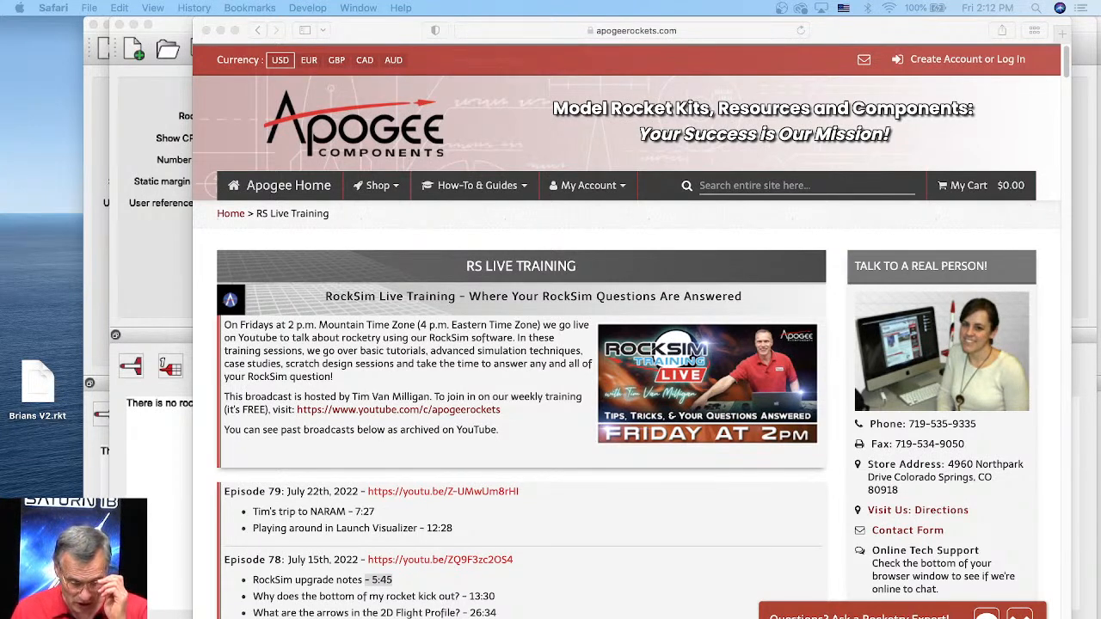
# Step: Switch to RockSim and open the hornet.rkt design from the Semroc folder
pyautogui.click(160, 275)
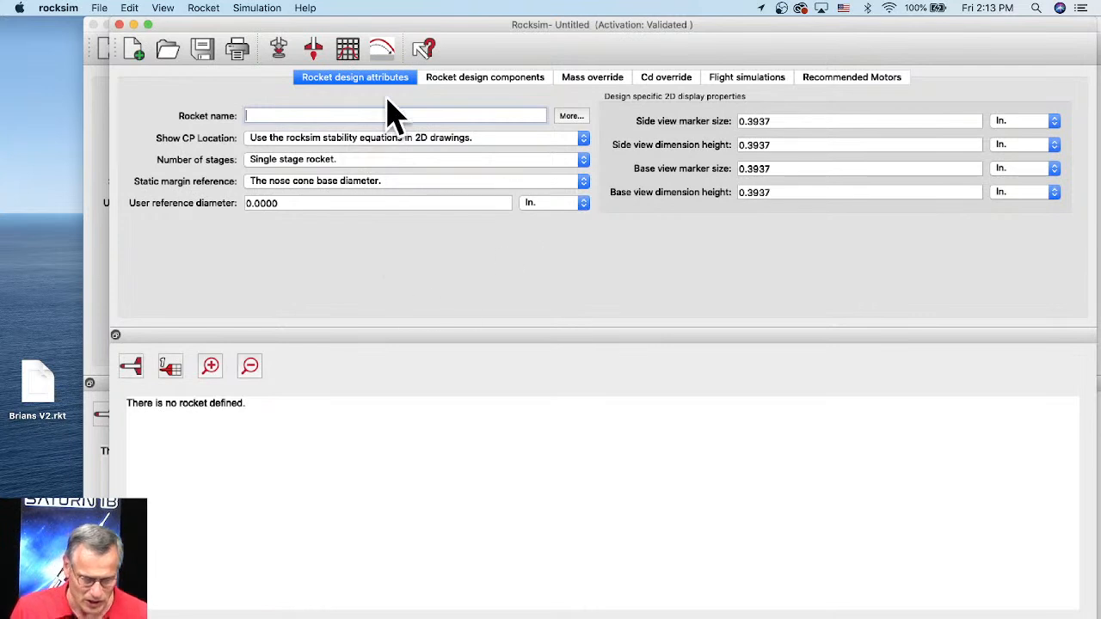
pyautogui.click(172, 52)
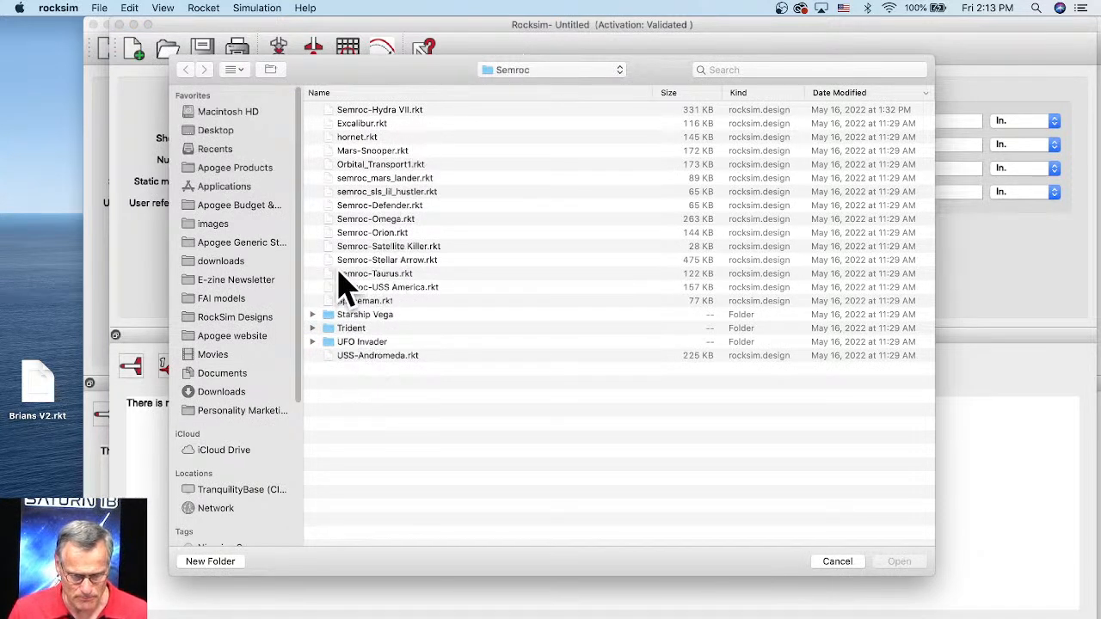
pyautogui.click(351, 137)
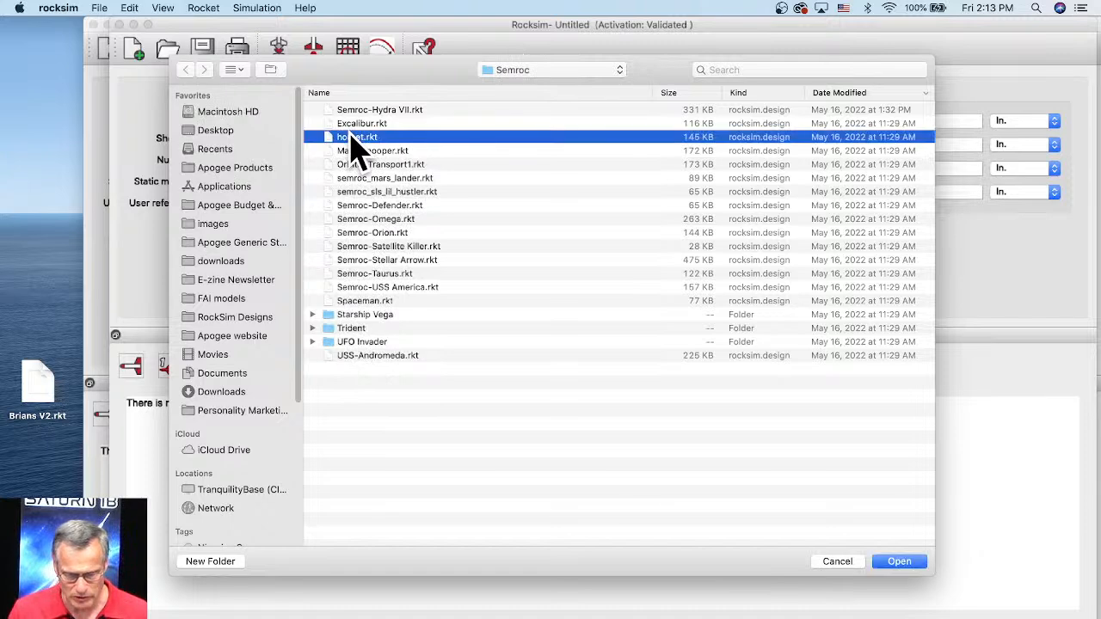
pyautogui.click(905, 563)
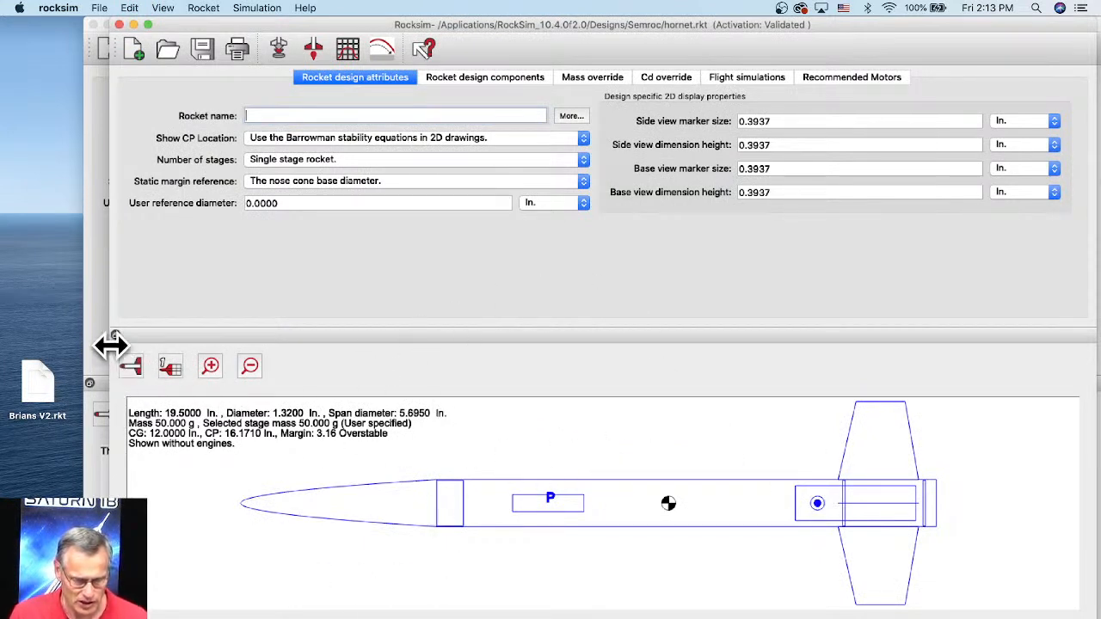
# Step: Show the hornet rocket in the 3D view and rotate it to an angled view
pyautogui.click(132, 368)
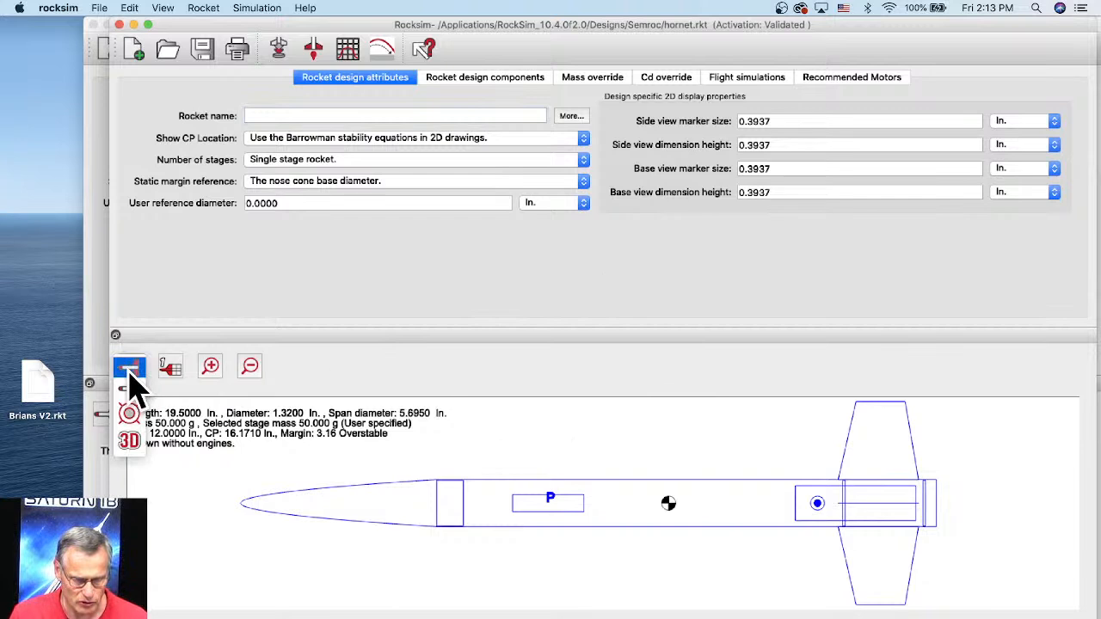
pyautogui.click(133, 447)
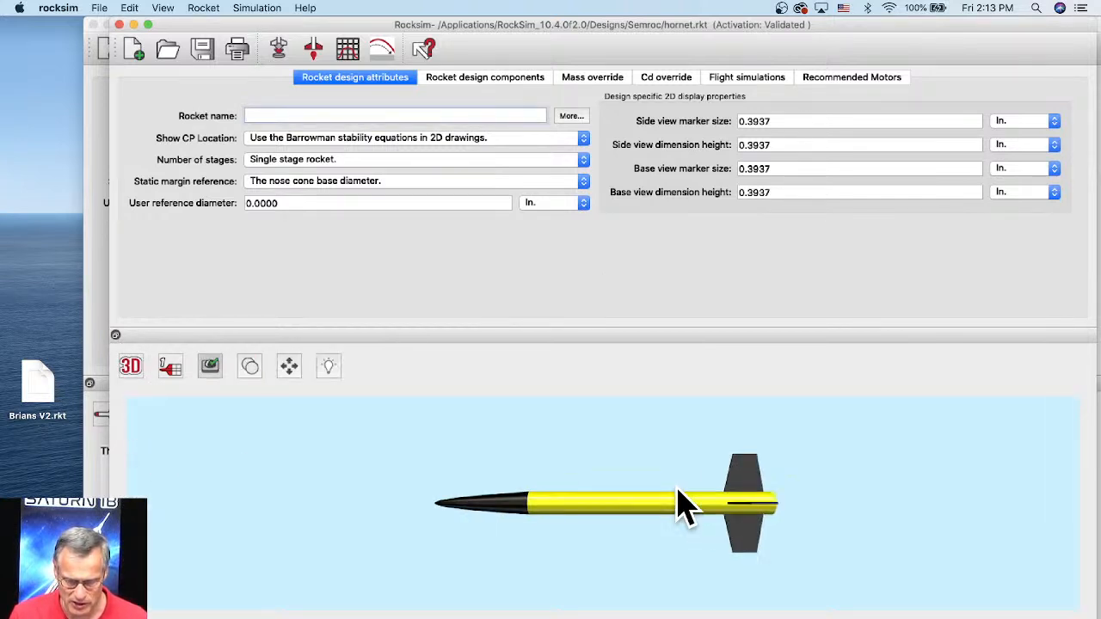
pyautogui.moveTo(683, 504); pyautogui.dragTo(465, 471)
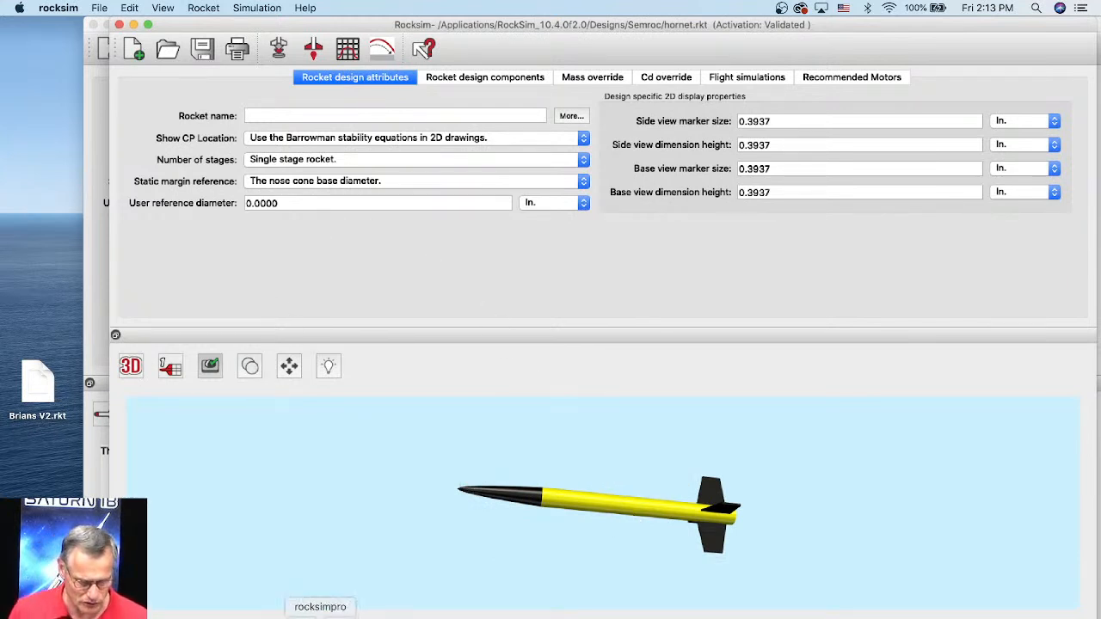
# Step: Switch to Safari and search the Apogee site for "shear pin"
pyautogui.click(180, 614)
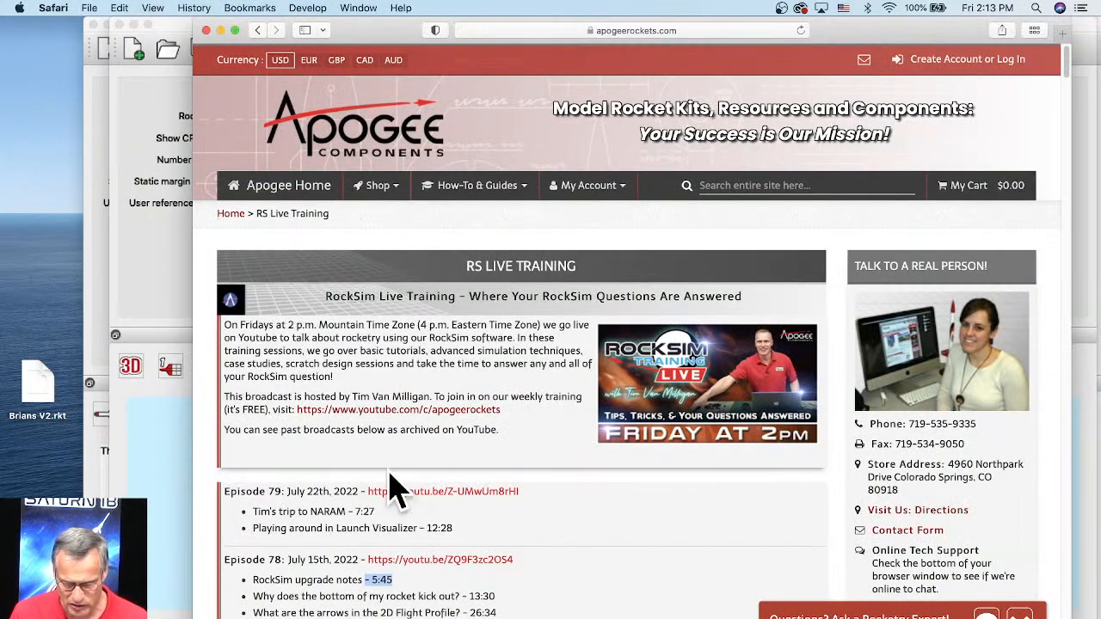
pyautogui.click(757, 185)
pyautogui.write('sh')
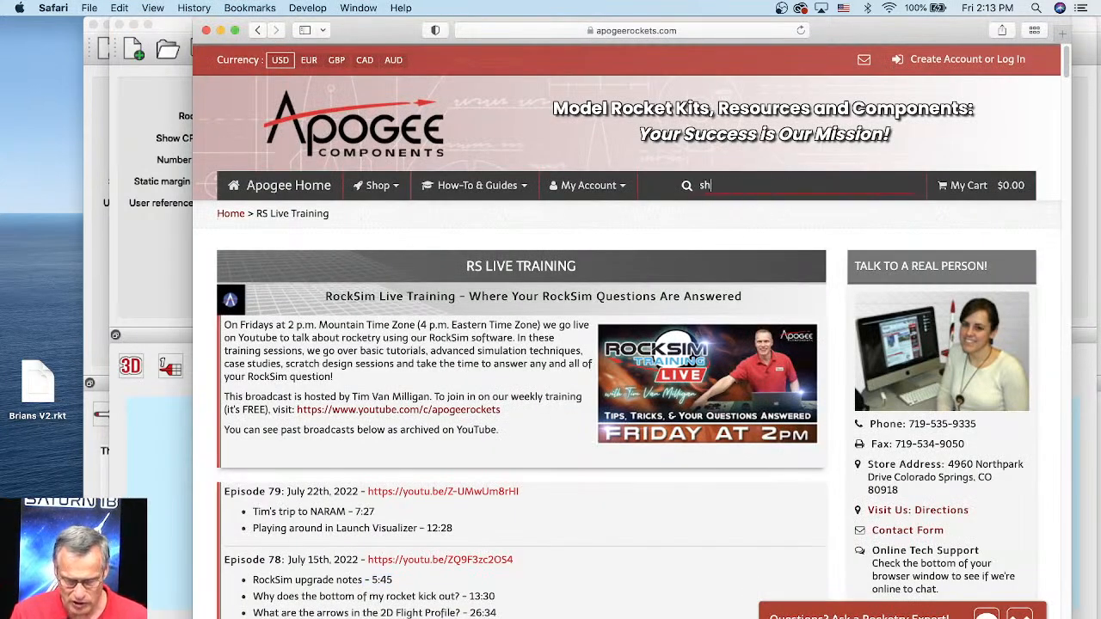
pyautogui.write('ear p')
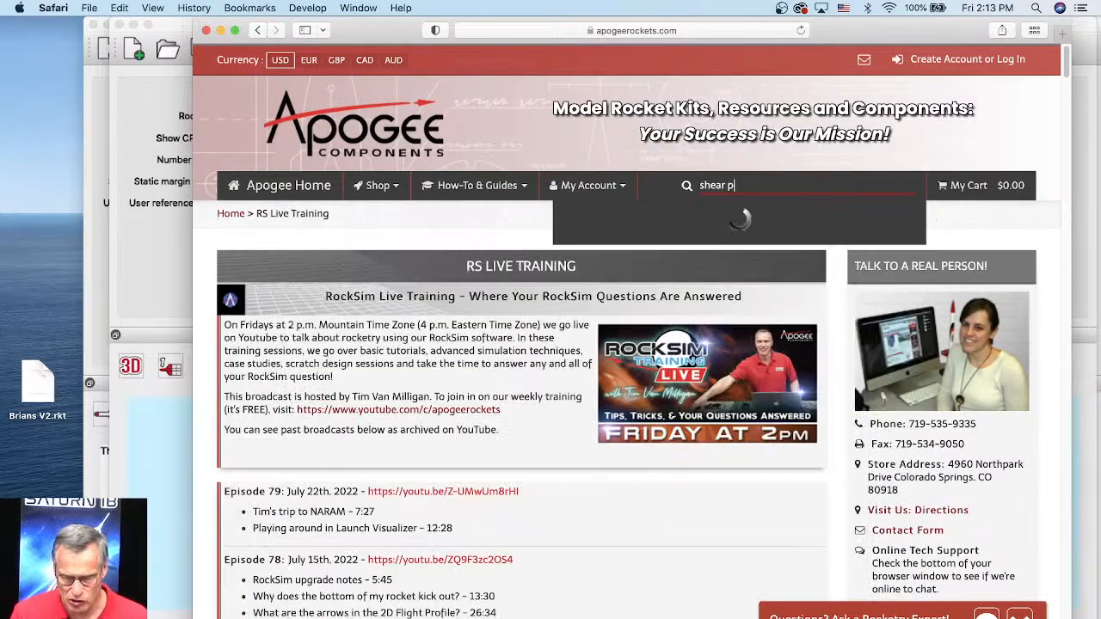
pyautogui.write('in')
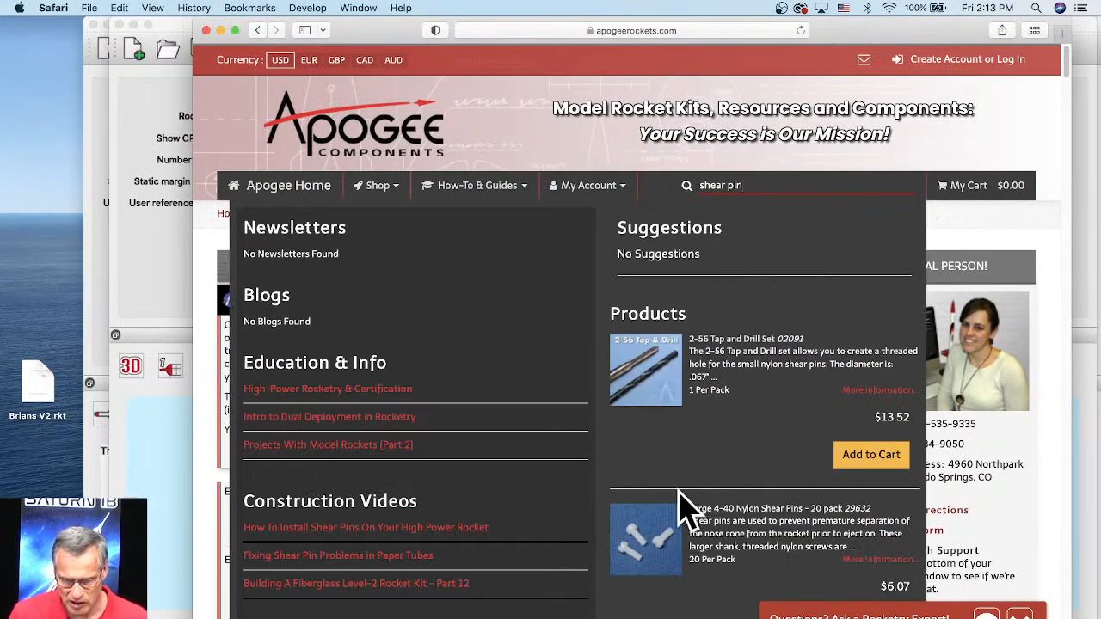
# Step: Open the Small Nylon Shear Pins – 20 pack product page and read its description through the ejection charge section
pyautogui.scroll(-6, 688, 507)
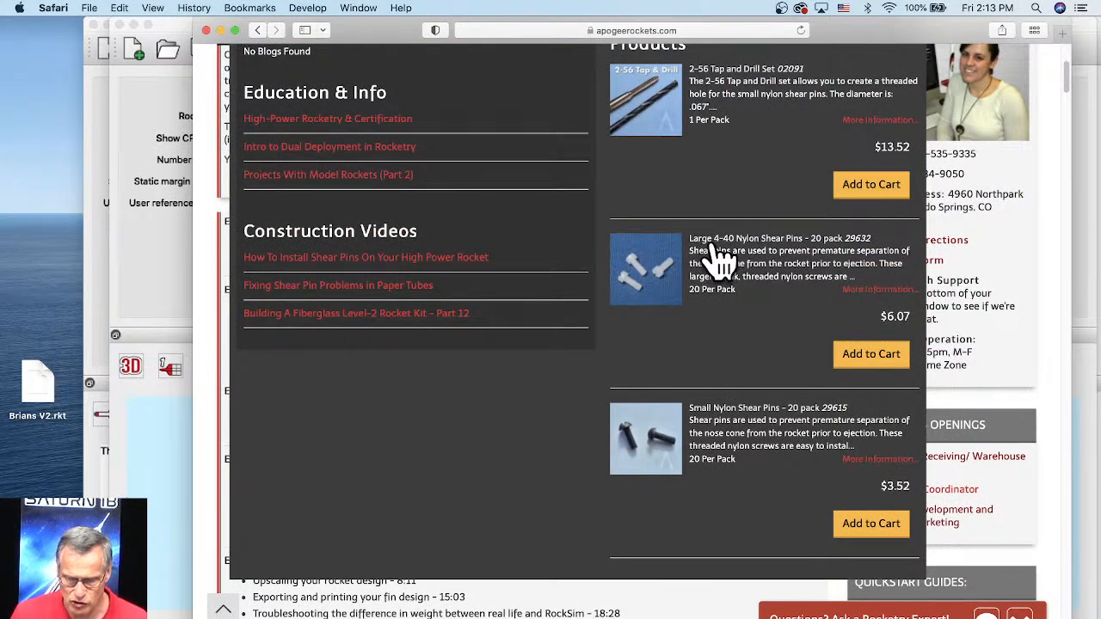
pyautogui.click(640, 447)
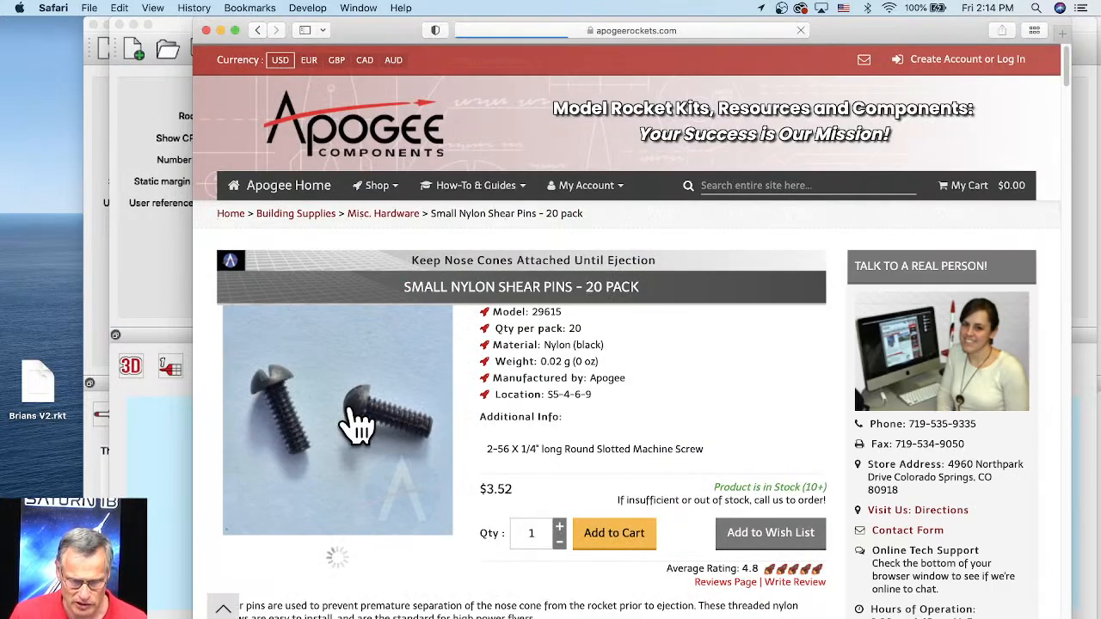
pyautogui.scroll(-5, 413, 369)
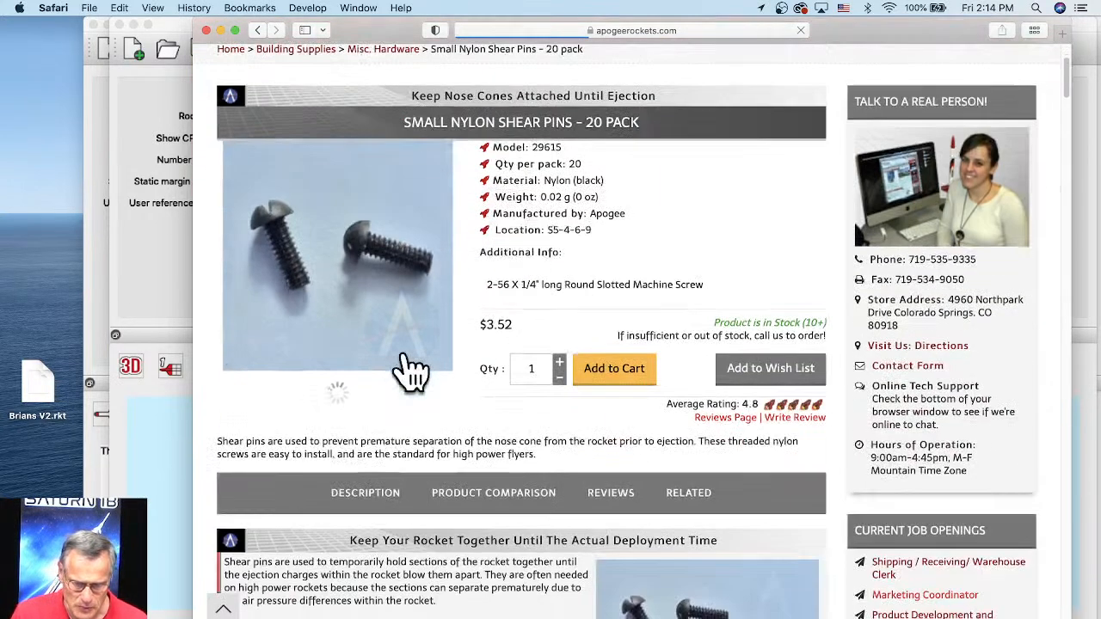
pyautogui.scroll(-10, 413, 369)
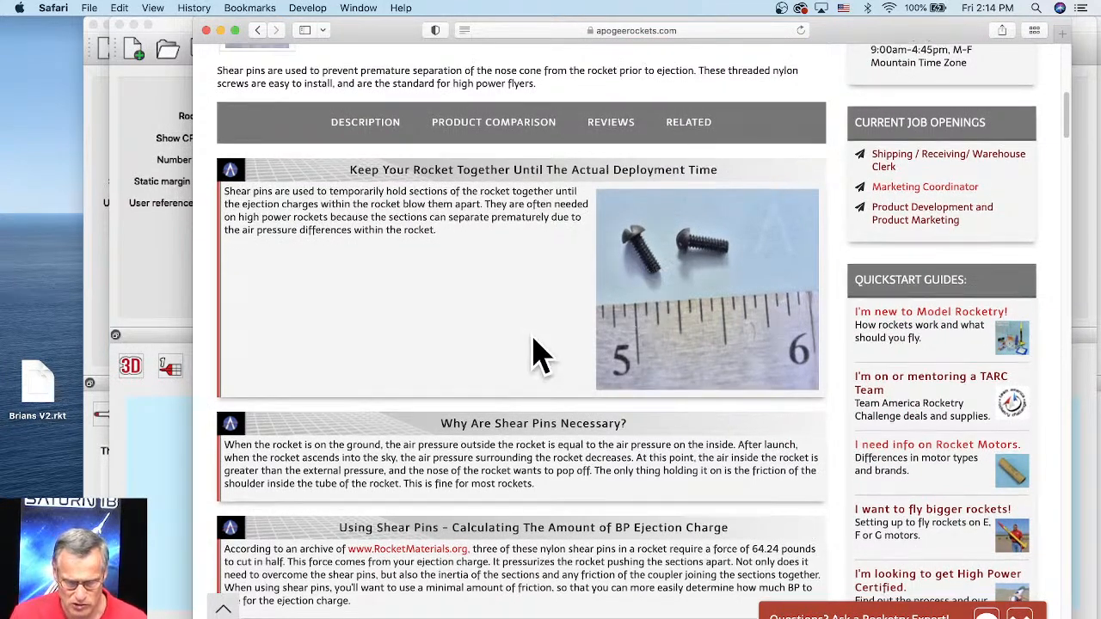
pyautogui.scroll(-5, 536, 352)
pyautogui.scroll(-7, 536, 335)
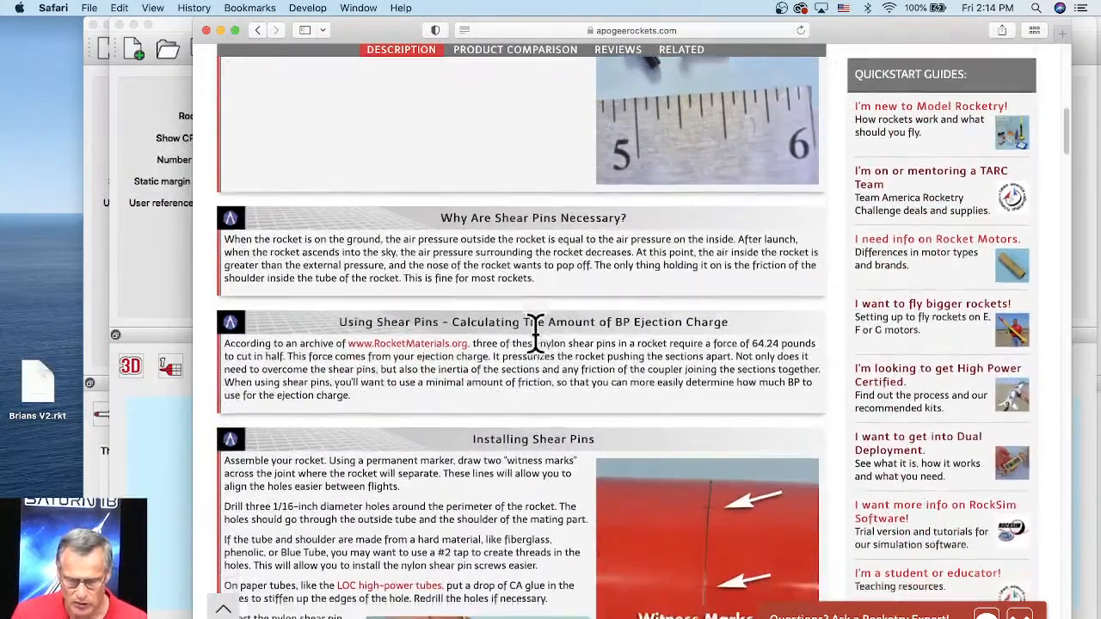
# Step: Read the Installing Shear Pins section of the product page
pyautogui.scroll(-2, 540, 405)
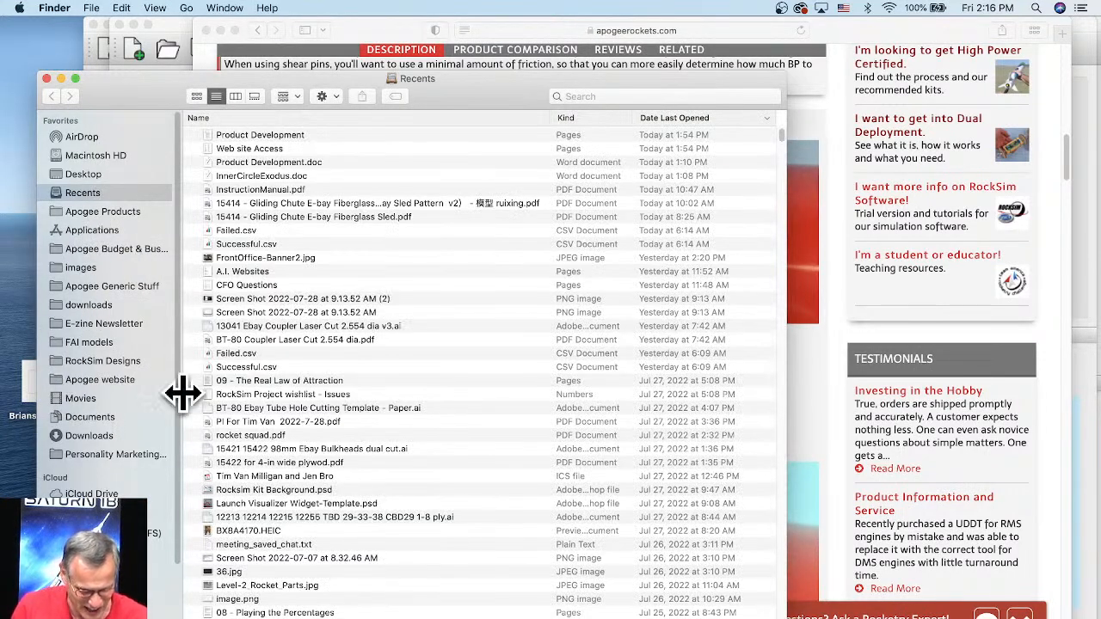
# Step: In Finder, go to the Desktop and open the "Old Rocketry Photos to move to hard drive" folder
pyautogui.click(96, 155)
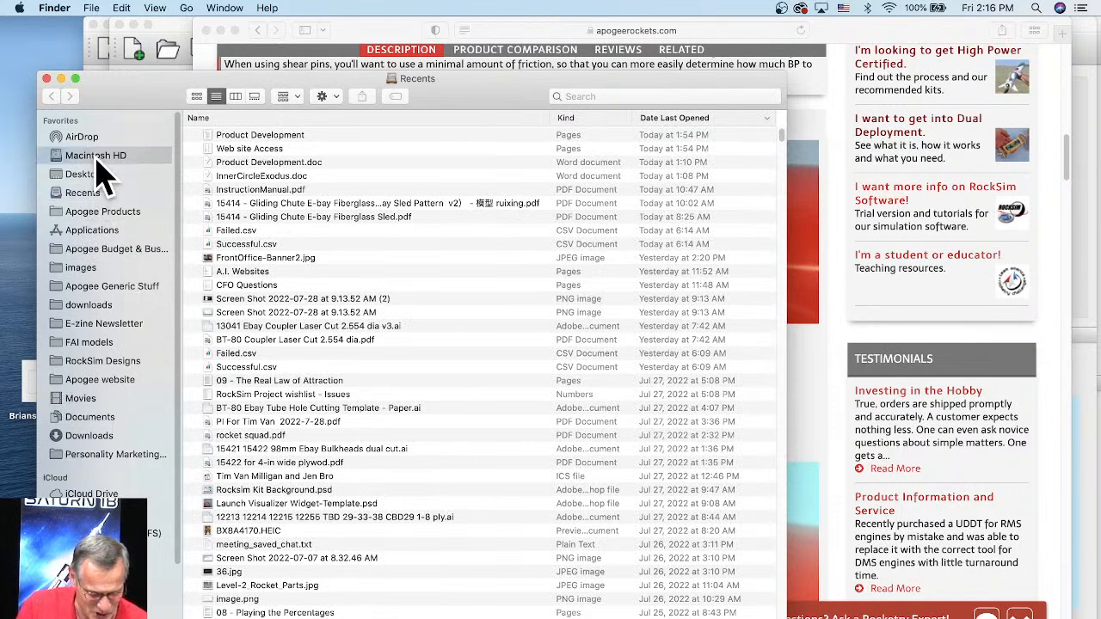
pyautogui.click(91, 174)
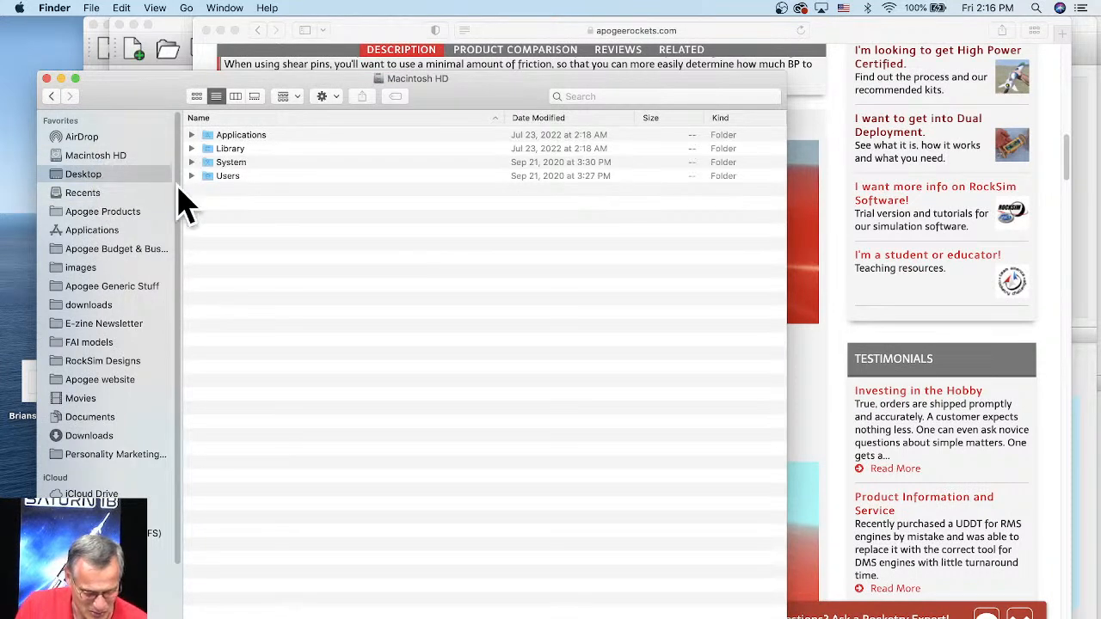
pyautogui.scroll(-1, 306, 461)
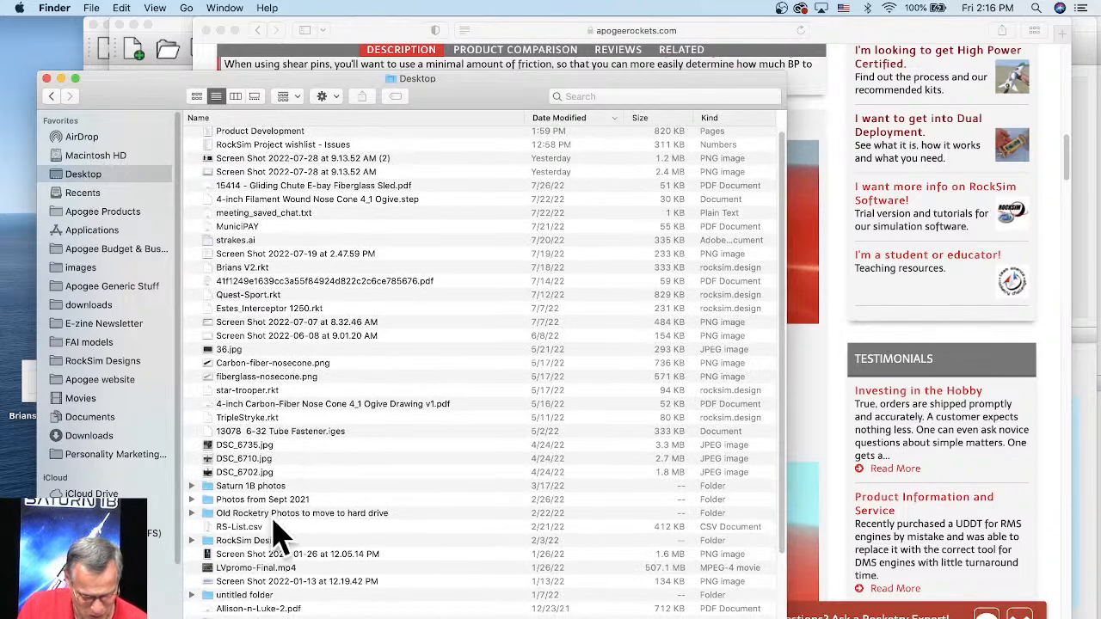
pyautogui.click(280, 516)
pyautogui.doubleClick(272, 513)
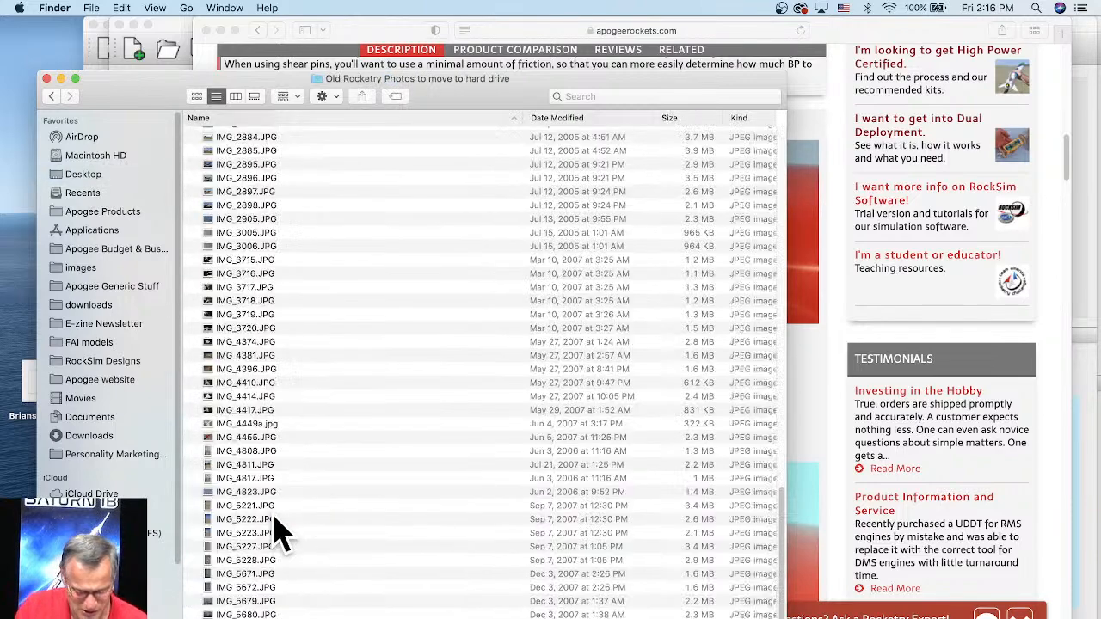
# Step: Look through the last photos in the folder and display IMG_5681.JPG in the gallery view
pyautogui.scroll(-1, 409, 486)
pyautogui.click(219, 597)
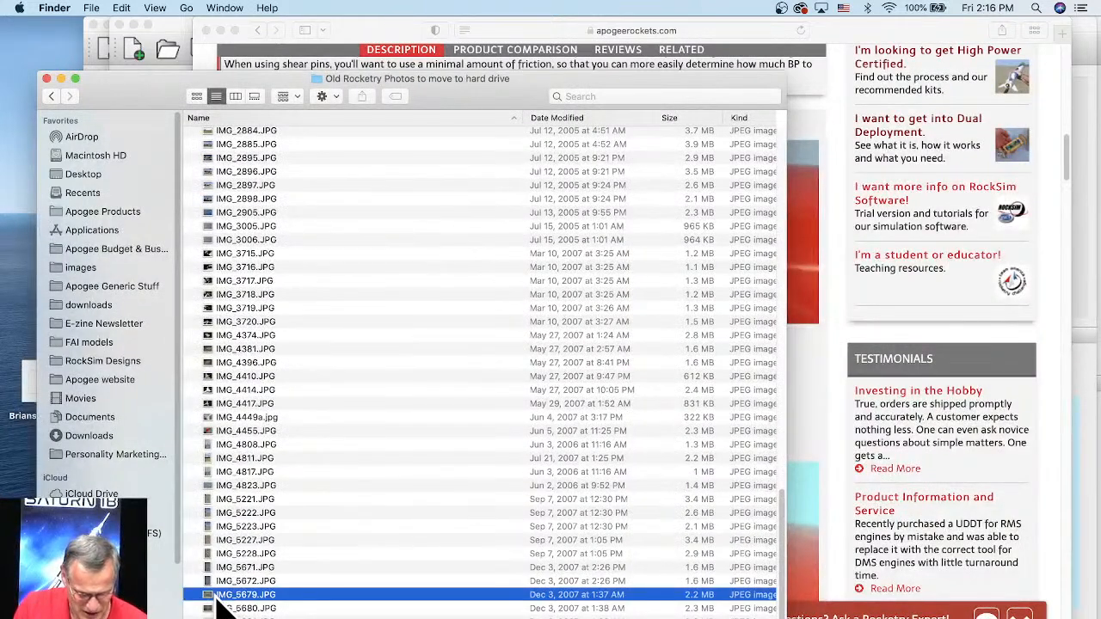
pyautogui.click(213, 611)
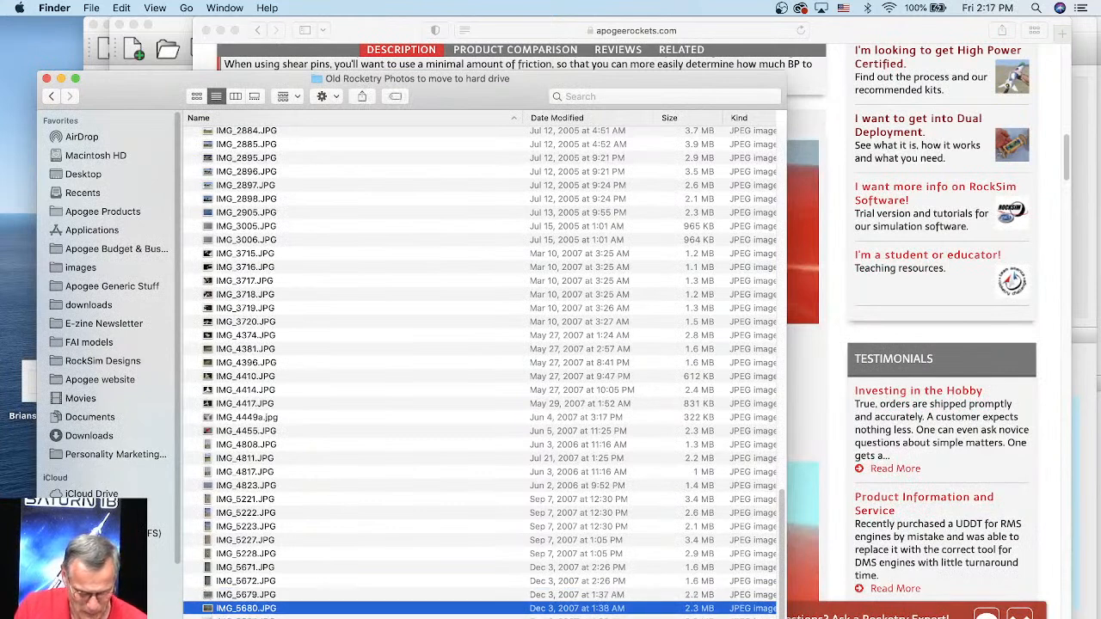
pyautogui.click(213, 618)
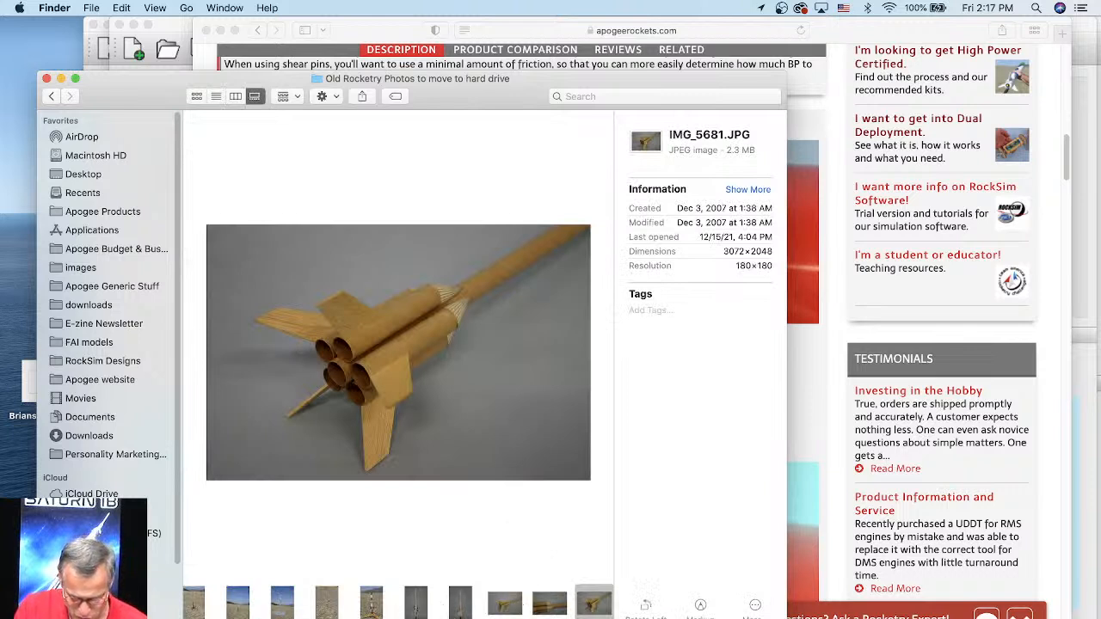
# Step: Browse back through the earlier gallery thumbnails and open IMG_3006.JPG in Preview
pyautogui.hscroll(-5, 398, 604)
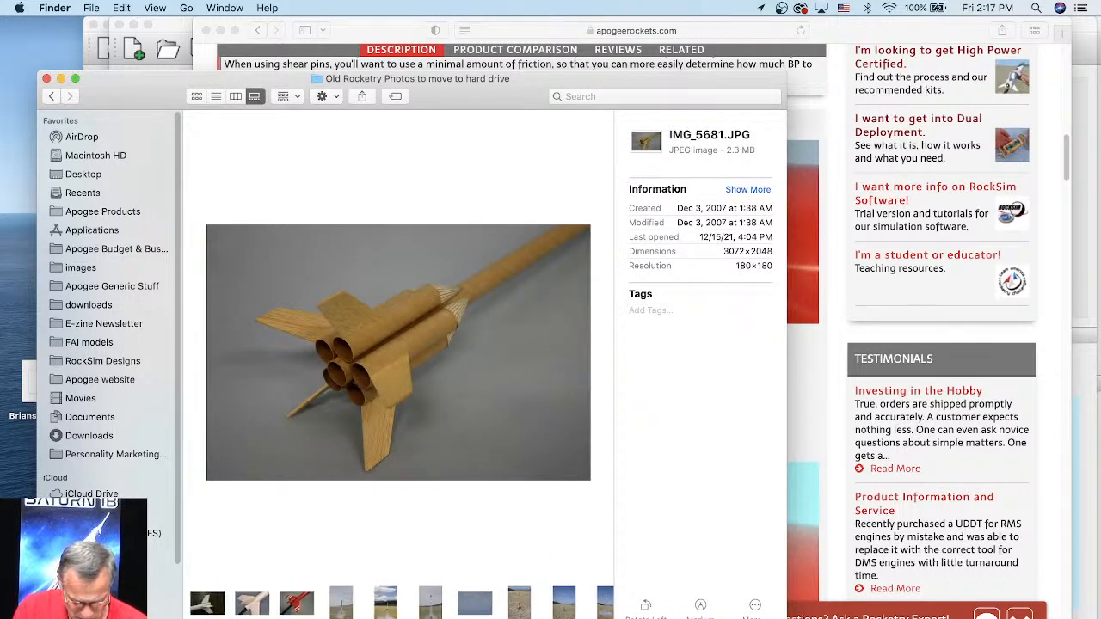
pyautogui.hscroll(-15, 398, 604)
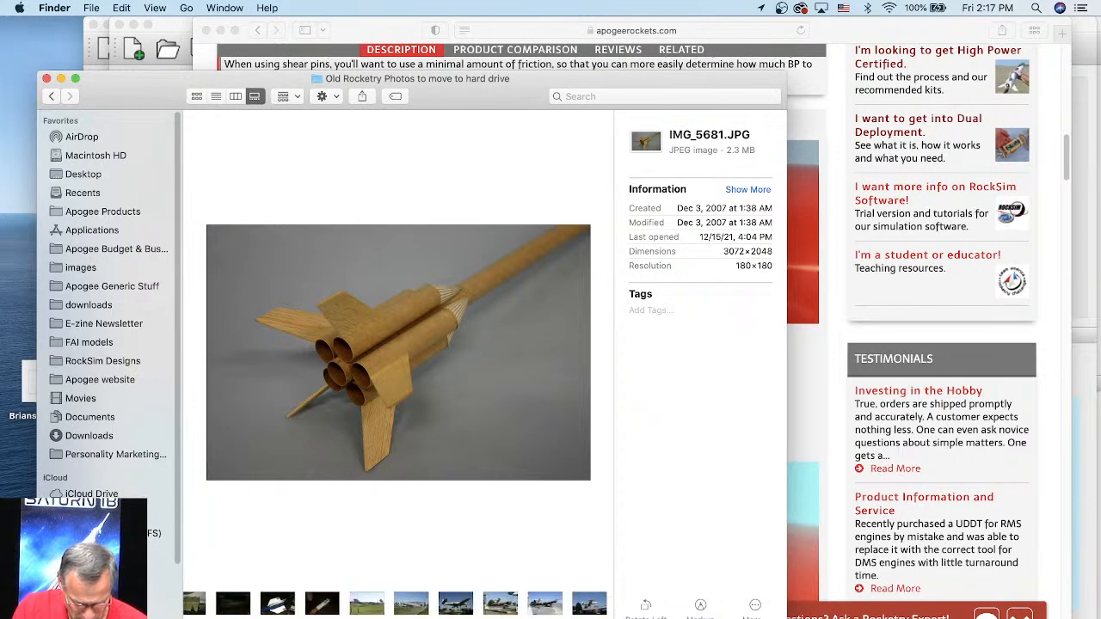
pyautogui.hscroll(-15, 398, 604)
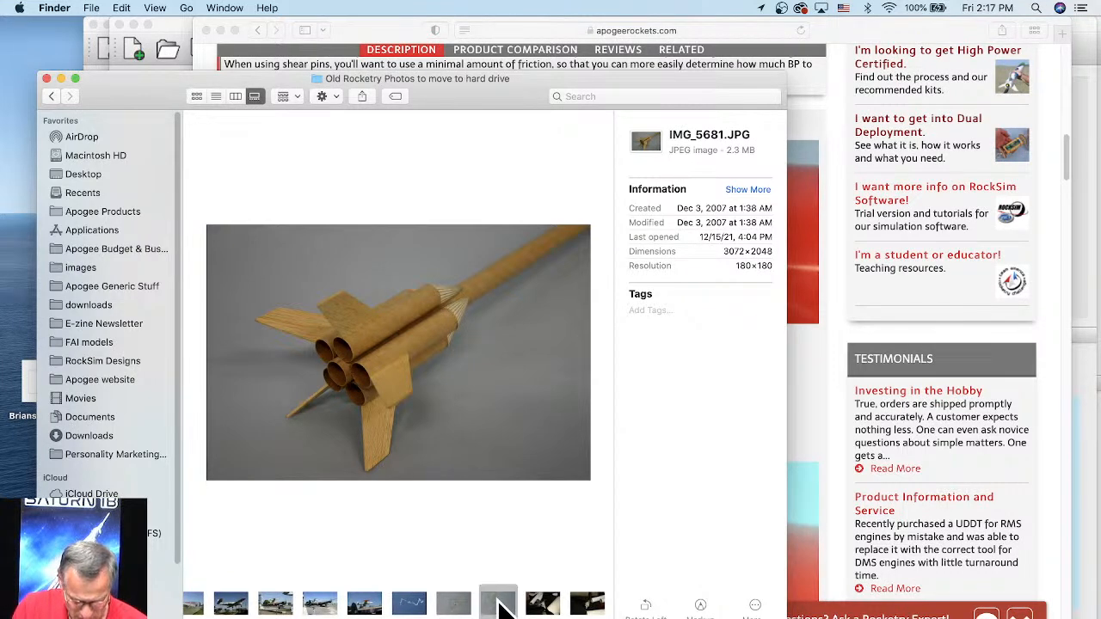
pyautogui.doubleClick(499, 604)
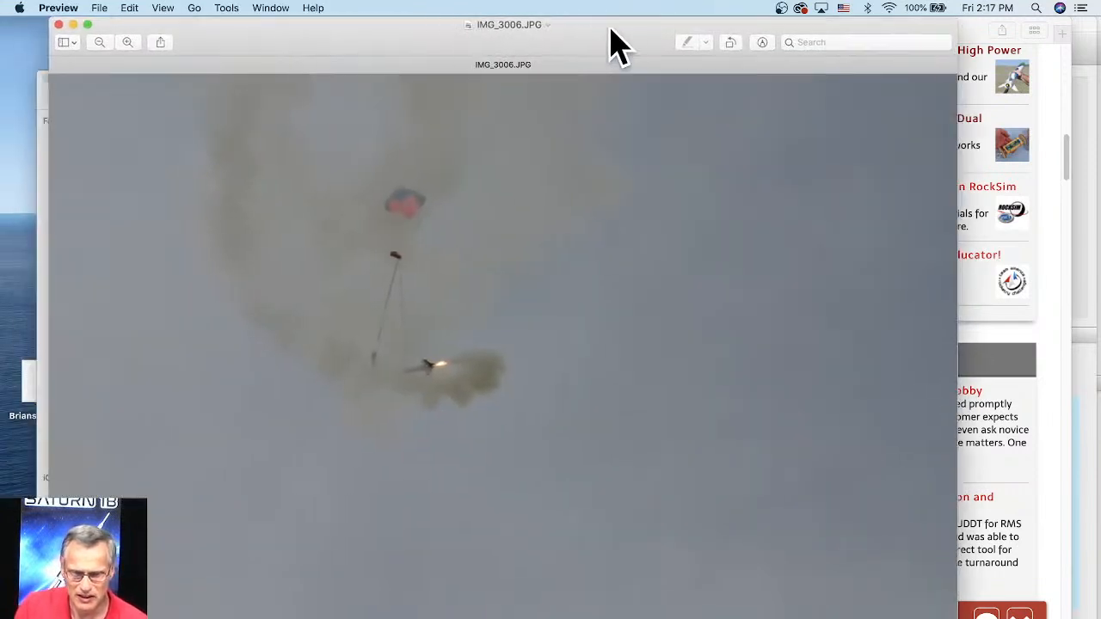
# Step: Move the photo window aside to uncover the Finder window, close Finder, and shift the photo out of the way
pyautogui.moveTo(610, 39); pyautogui.dragTo(756, 39)
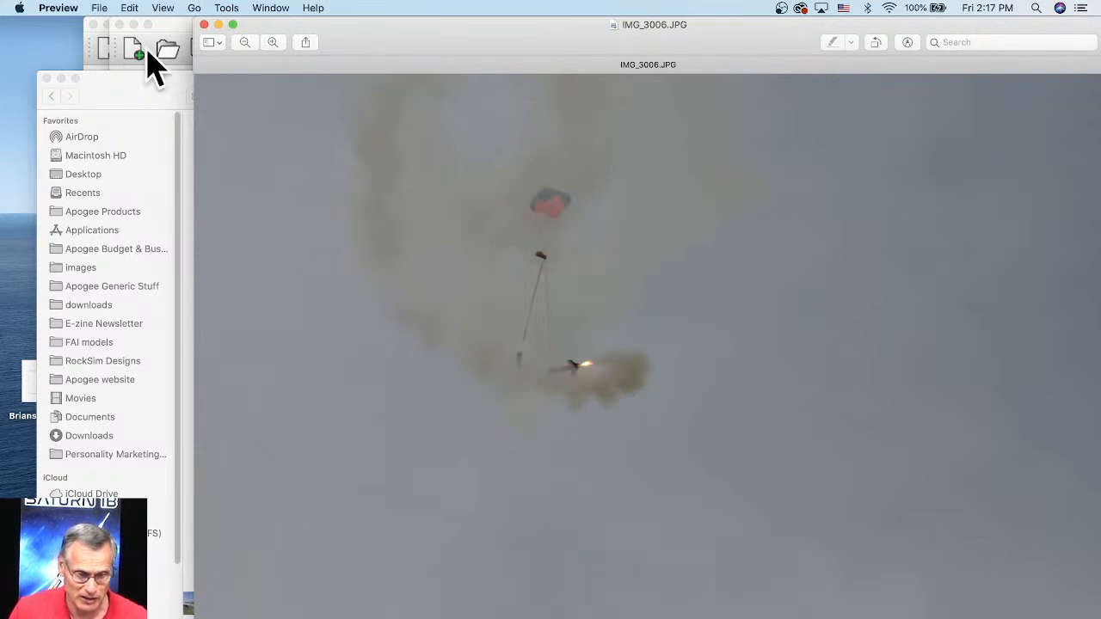
pyautogui.click(46, 79)
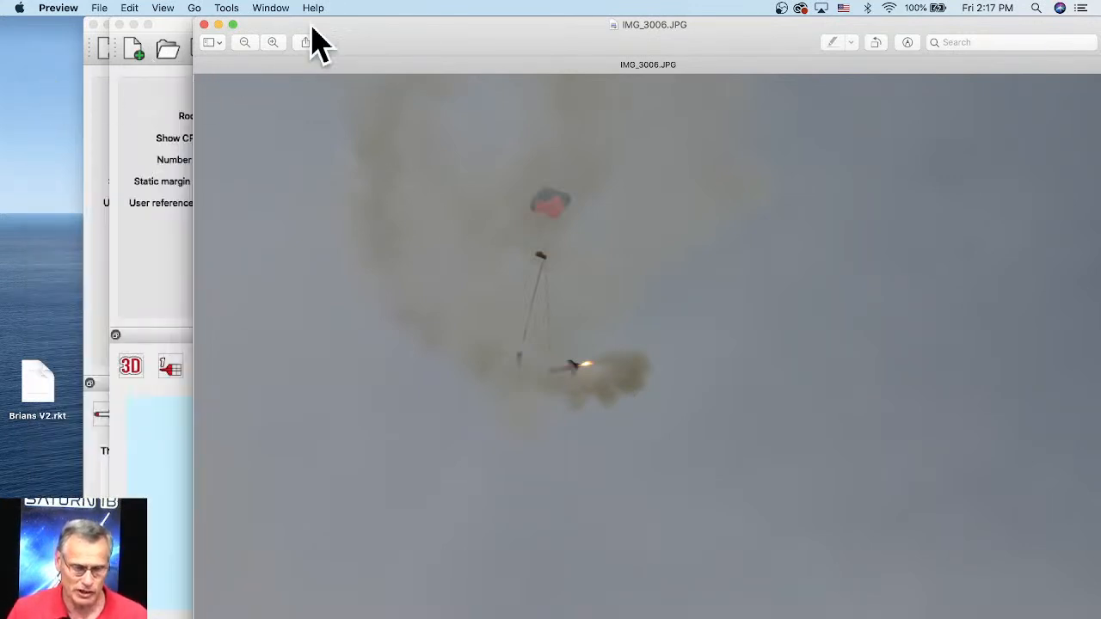
pyautogui.moveTo(312, 29); pyautogui.dragTo(300, 324)
# Step: Return to the shear pin page in Safari and view the installation instructions down to the installation video
pyautogui.click(447, 253)
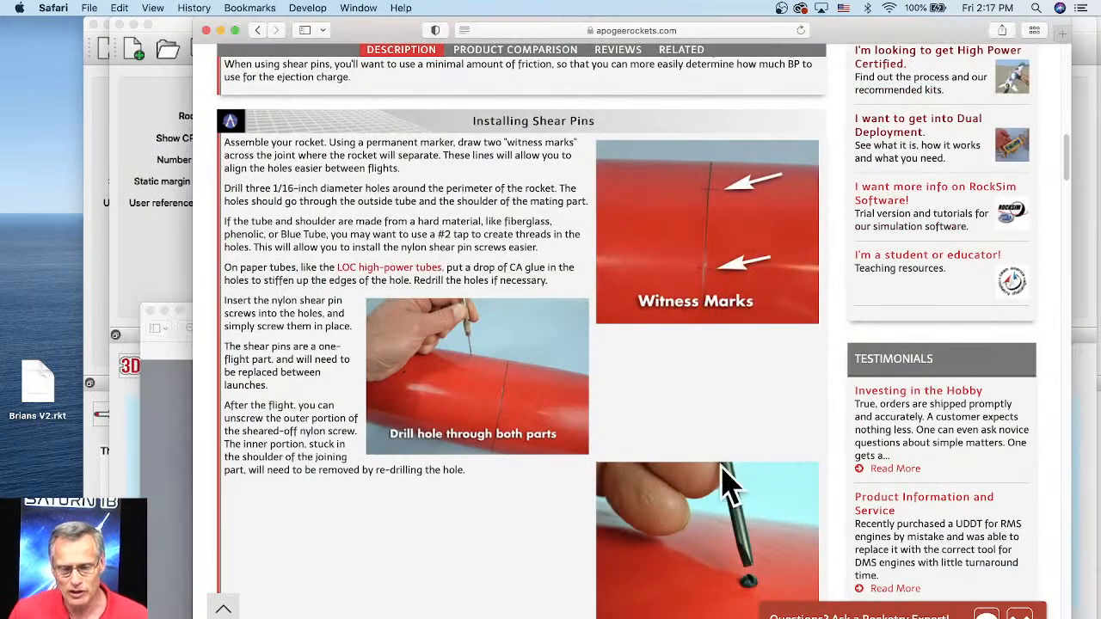
pyautogui.scroll(-8, 563, 413)
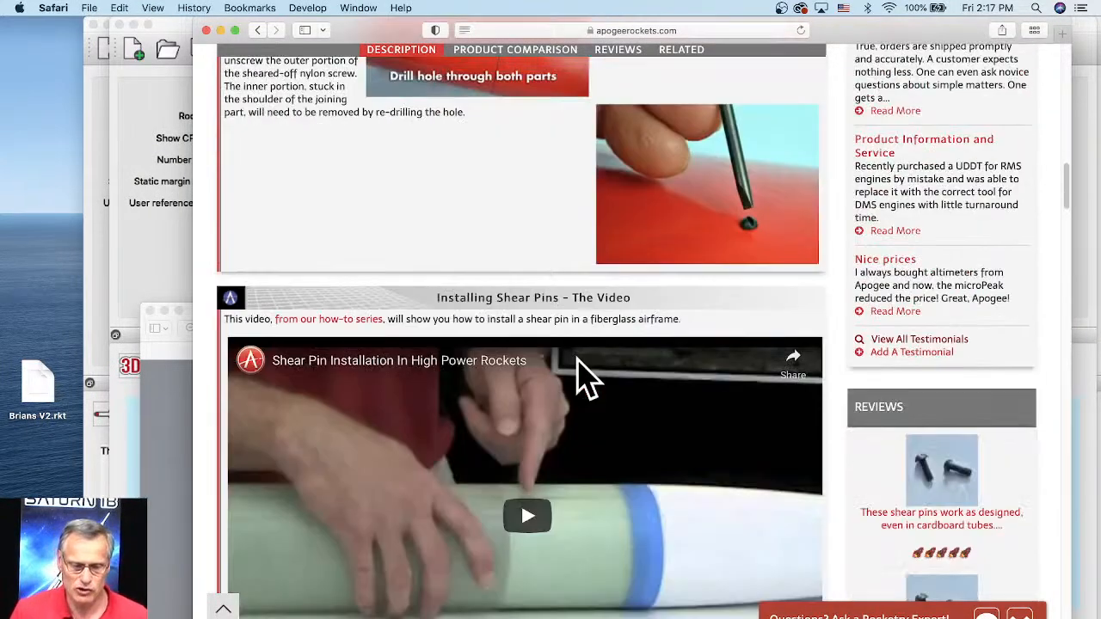
pyautogui.scroll(-1, 644, 528)
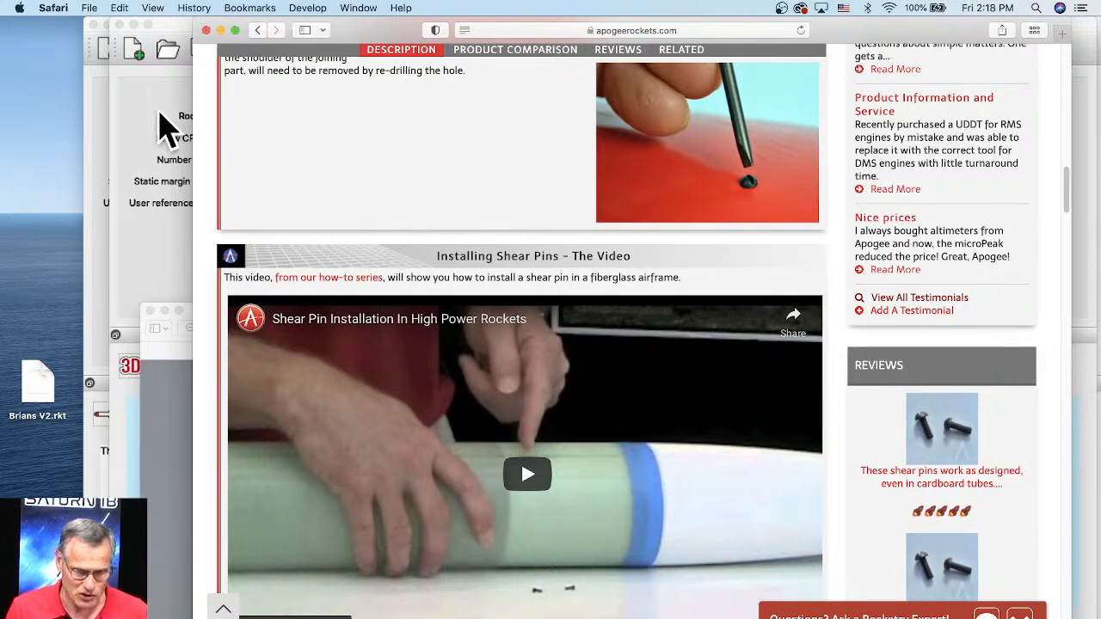
# Step: Move the RockSim hornet window partly aside and bring the shear pin page back to the front
pyautogui.click(169, 131)
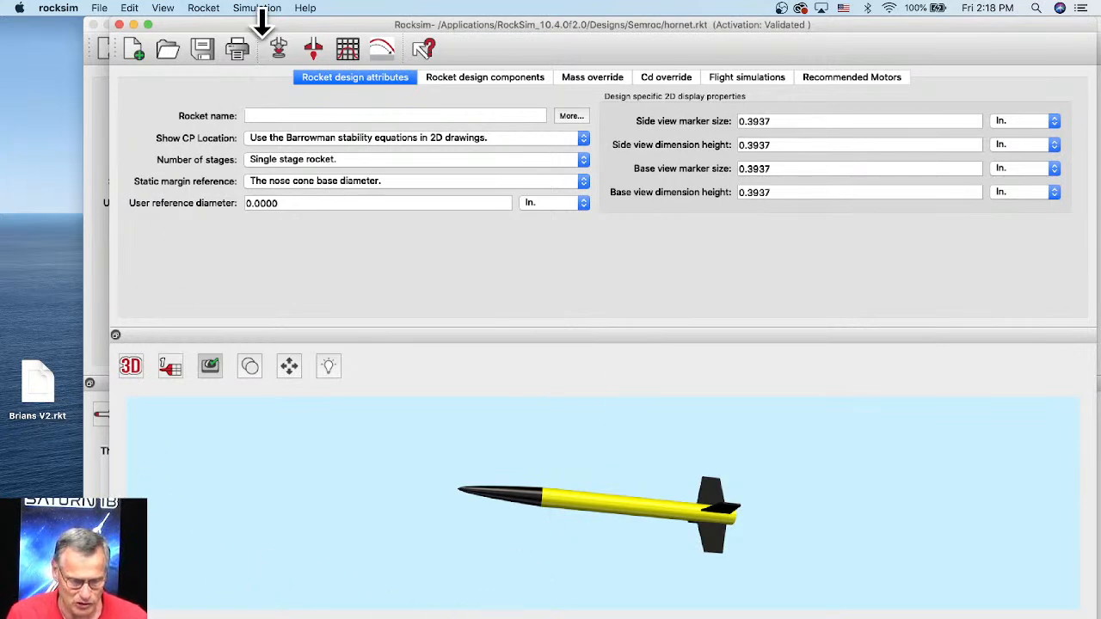
pyautogui.moveTo(284, 38); pyautogui.dragTo(142, 181)
pyautogui.click(518, 100)
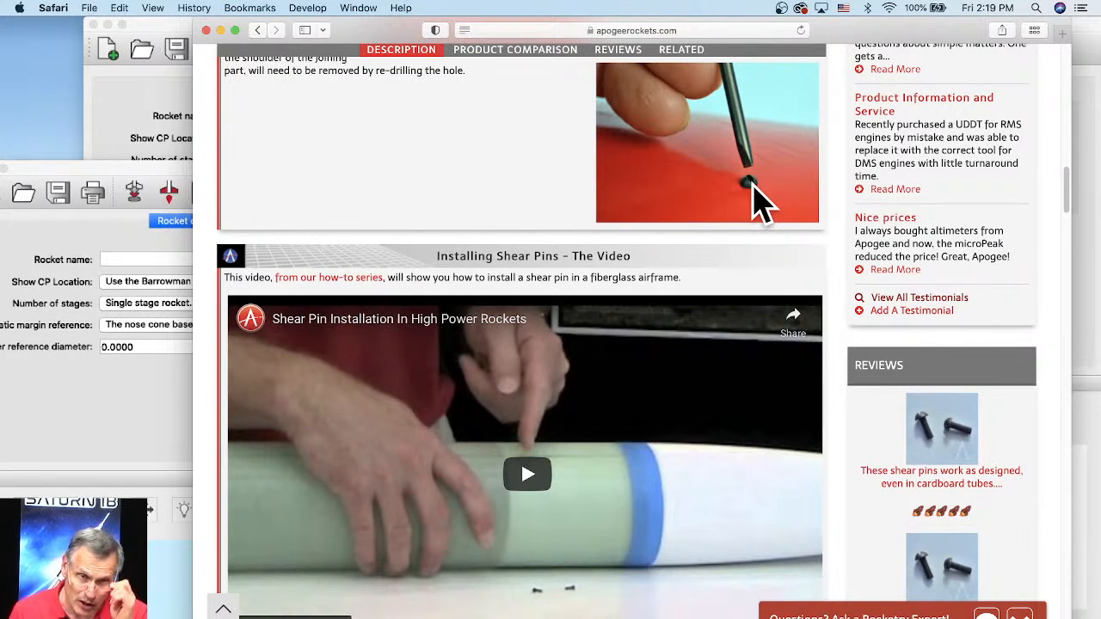
# Step: Switch to RockSim, reposition the hornet design window, and show its Cd override settings
pyautogui.moveTo(172, 184); pyautogui.dragTo(288, 15)
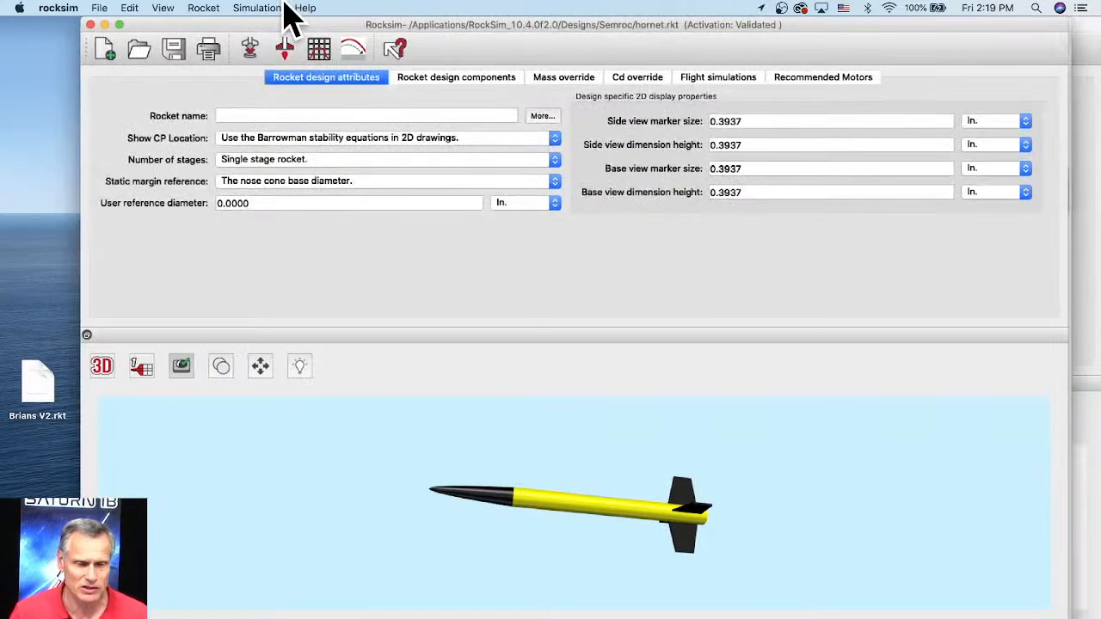
pyautogui.click(640, 82)
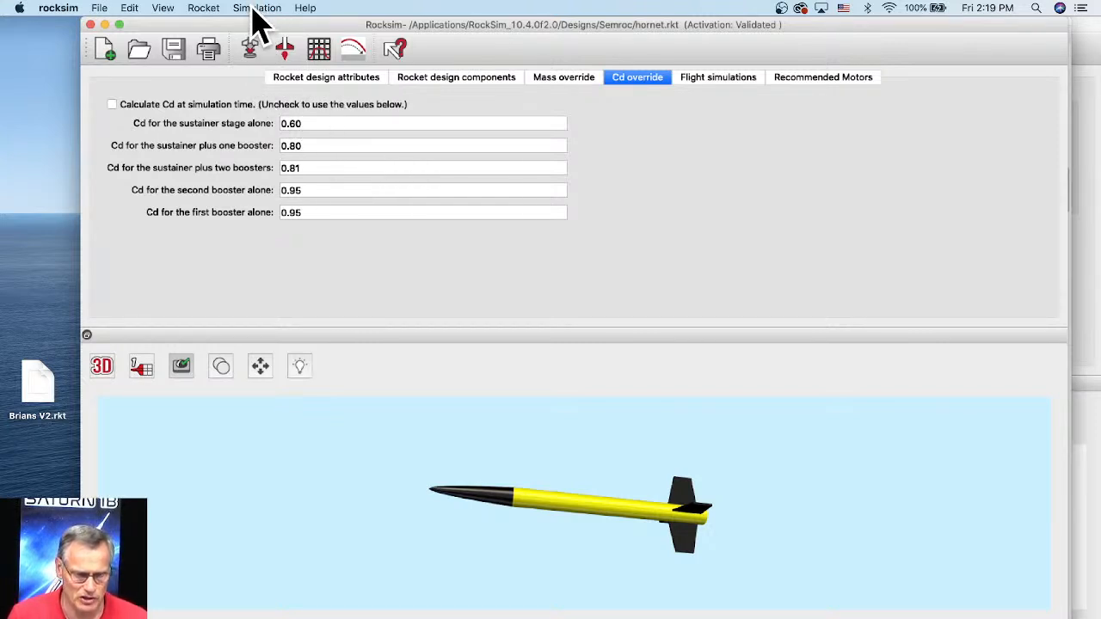
# Step: Run the CD Analysis on the hornet, set the sustainer velocity to 260 MPH, and close the analysis
pyautogui.click(206, 10)
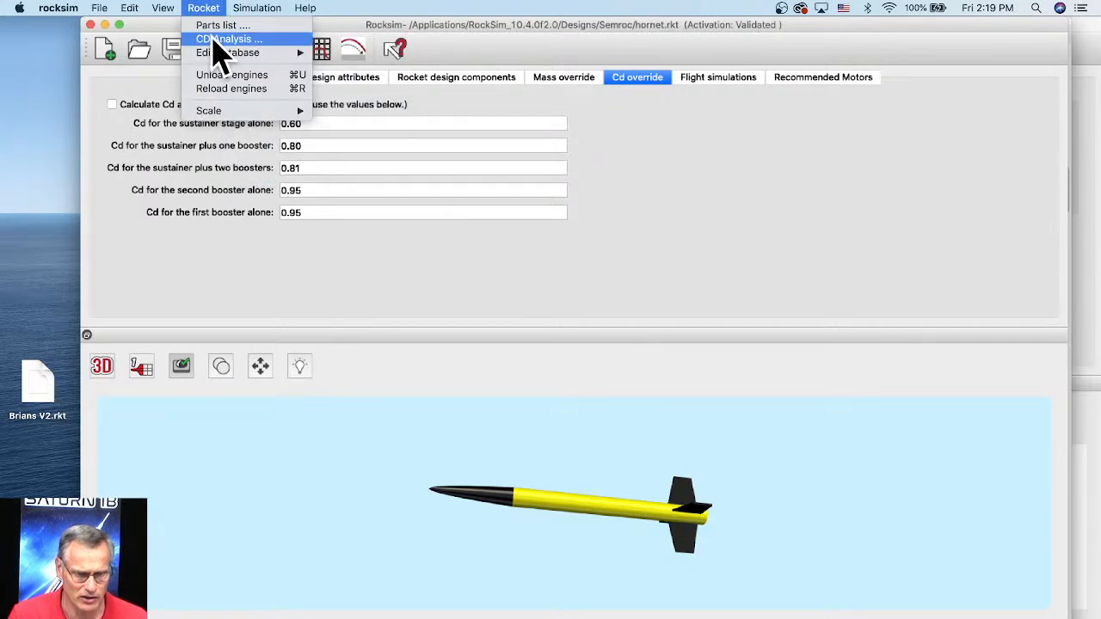
pyautogui.click(217, 40)
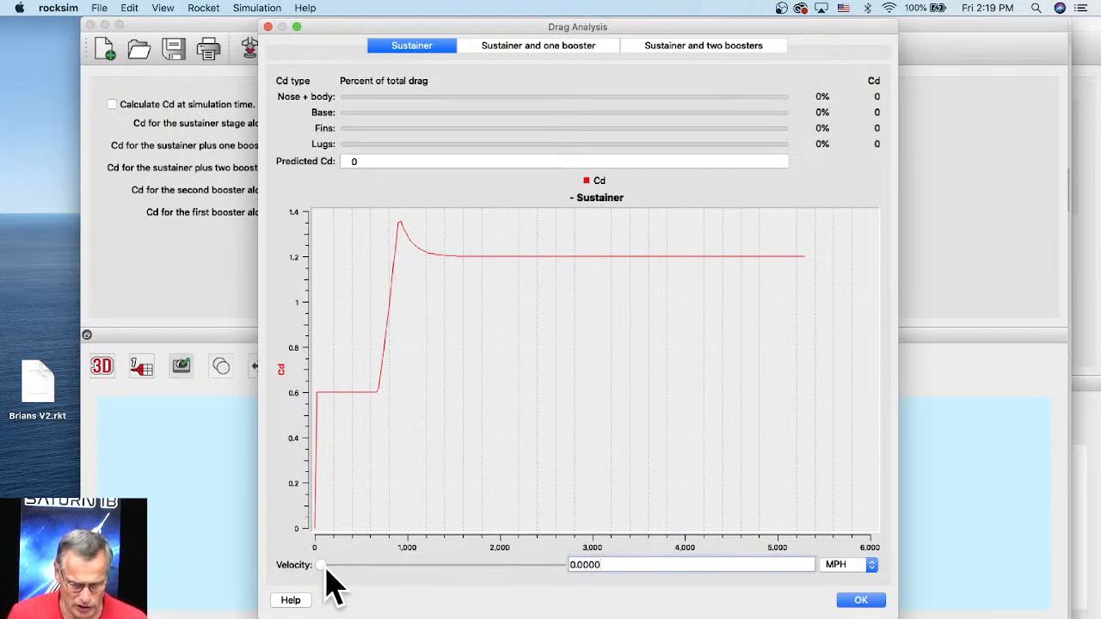
pyautogui.moveTo(323, 568); pyautogui.dragTo(337, 568)
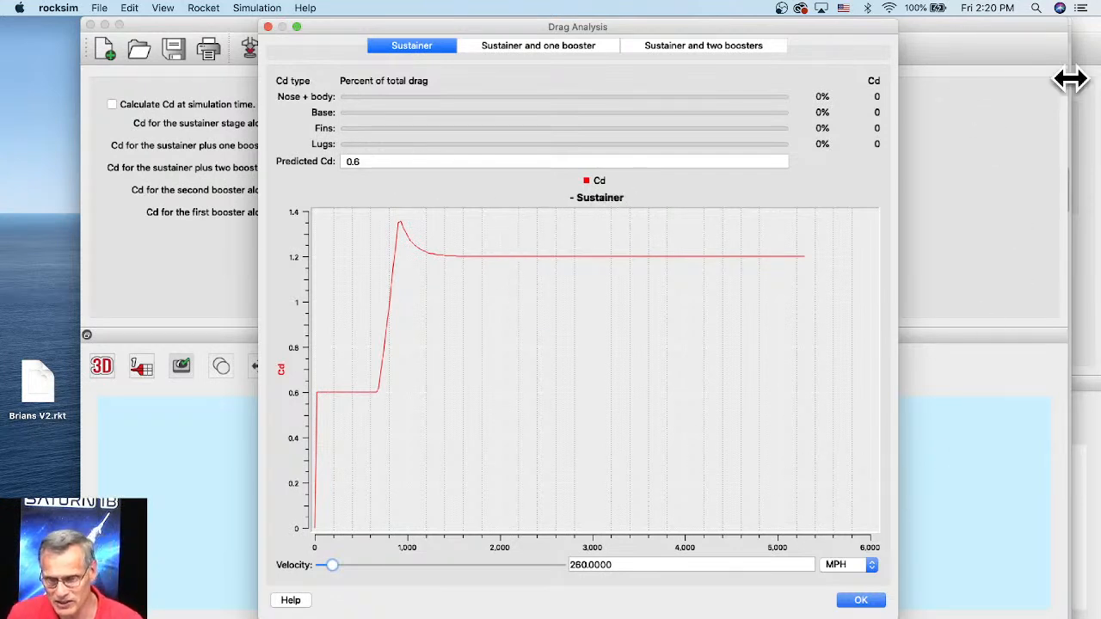
pyautogui.moveTo(1027, 39); pyautogui.dragTo(1000, 41)
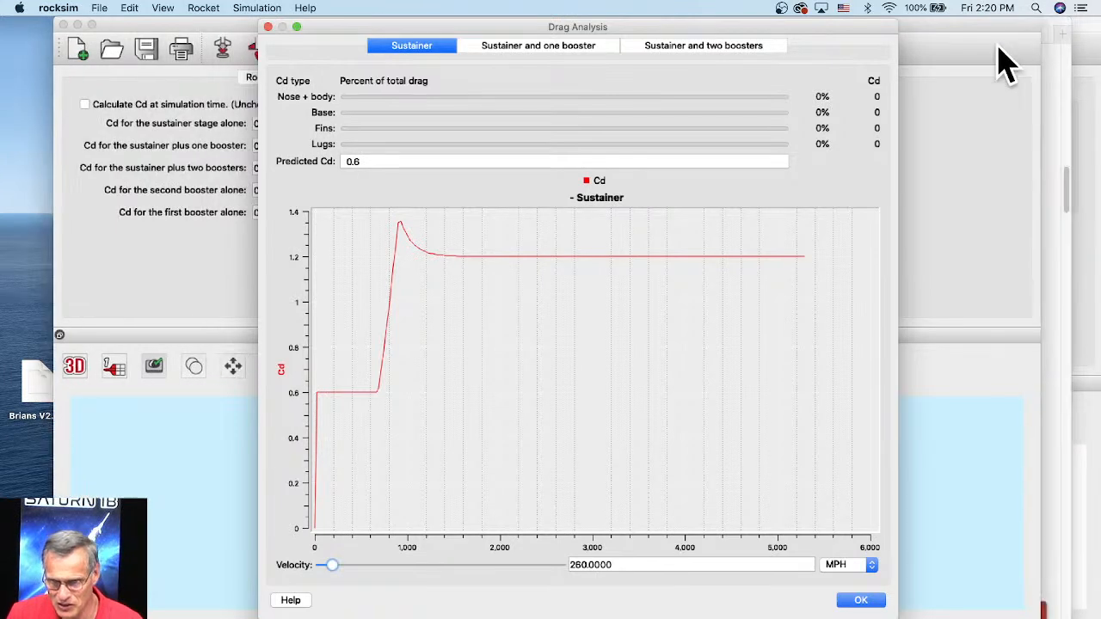
pyautogui.click(862, 600)
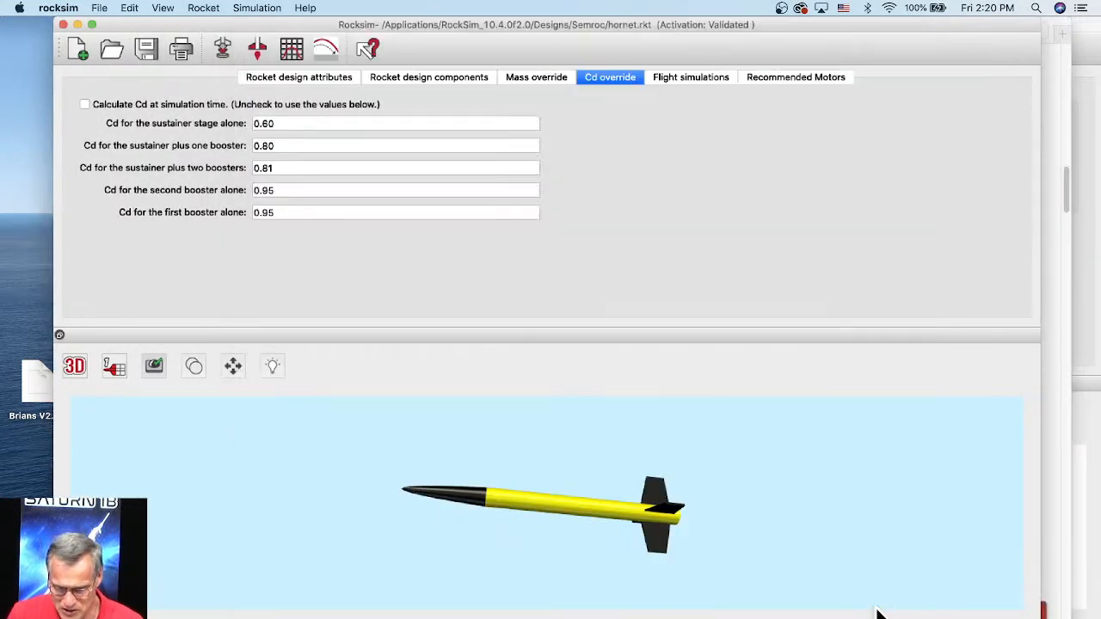
# Step: Switch to Safari, go back to the shear pin specifications, and highlight the weight line
pyautogui.click(1064, 575)
pyautogui.scroll(15, 614, 335)
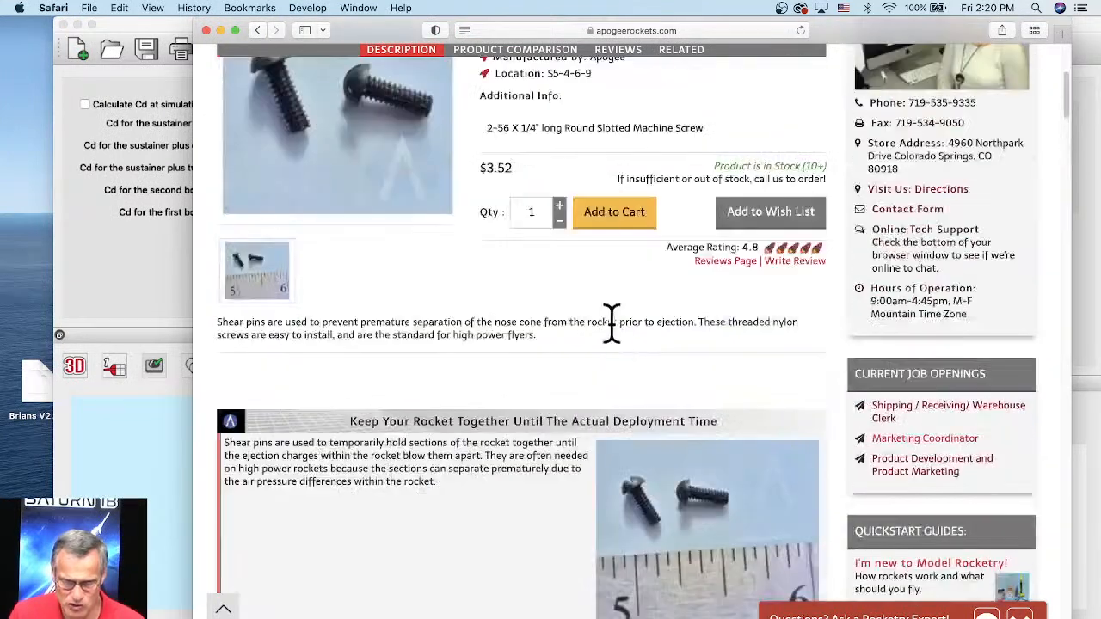
pyautogui.scroll(3, 612, 323)
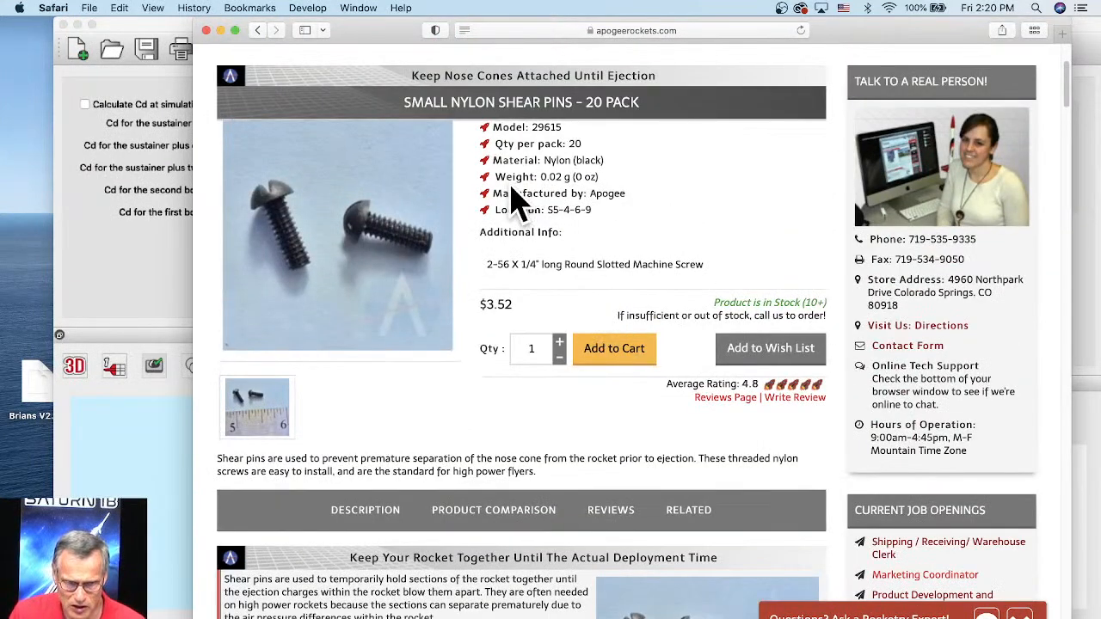
pyautogui.moveTo(495, 176); pyautogui.dragTo(643, 179)
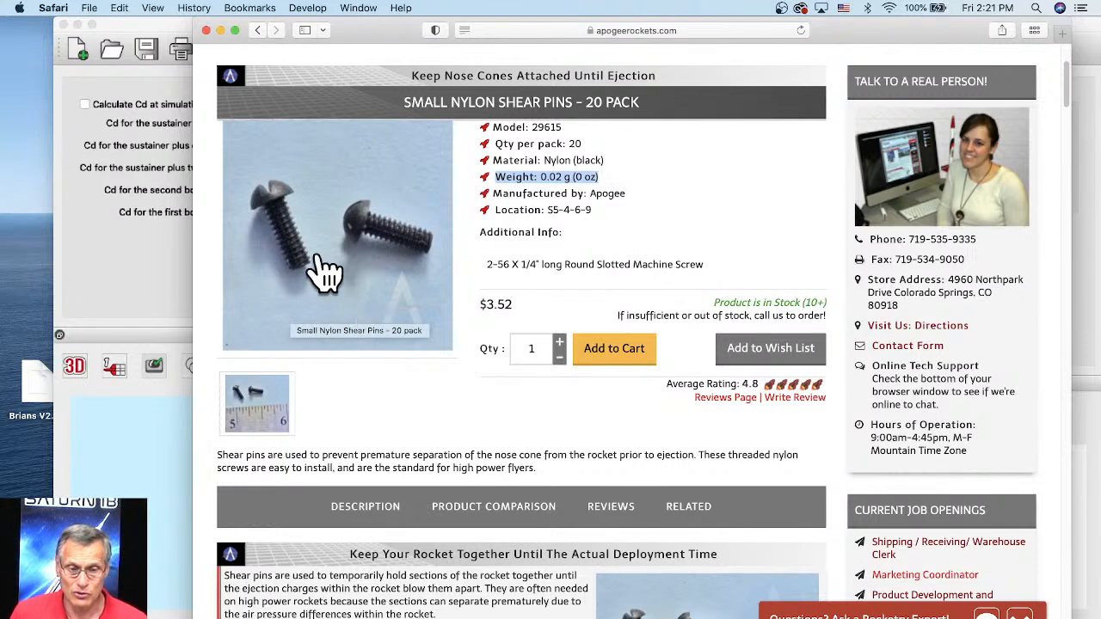
# Step: Switch to RockSim and change the hornet display from 3D to the 2D side view with fins on both sides
pyautogui.click(180, 248)
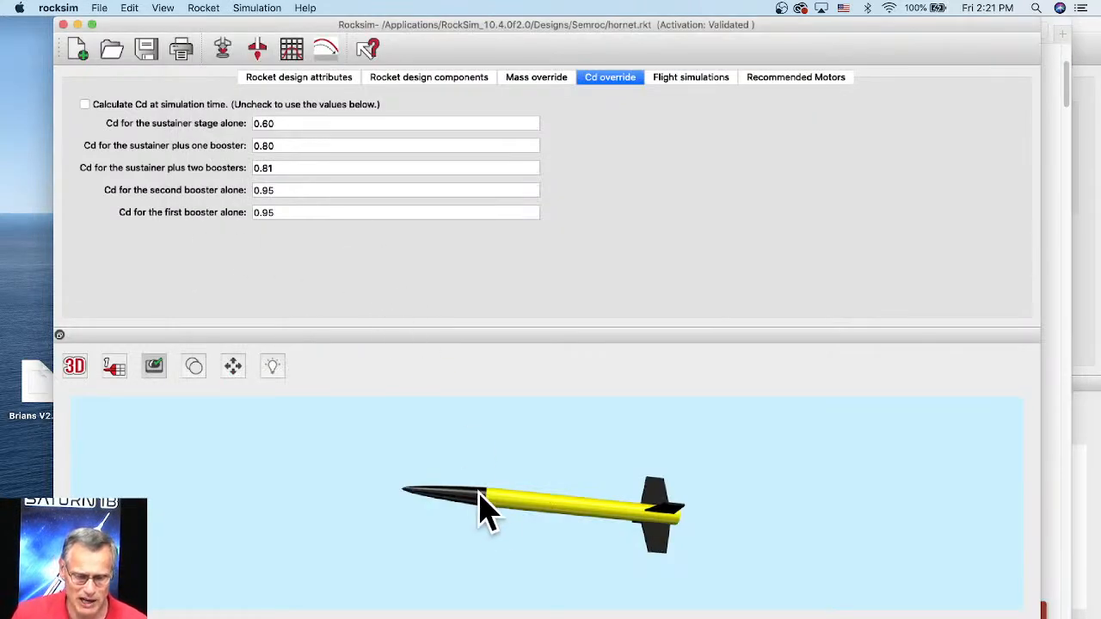
pyautogui.click(75, 366)
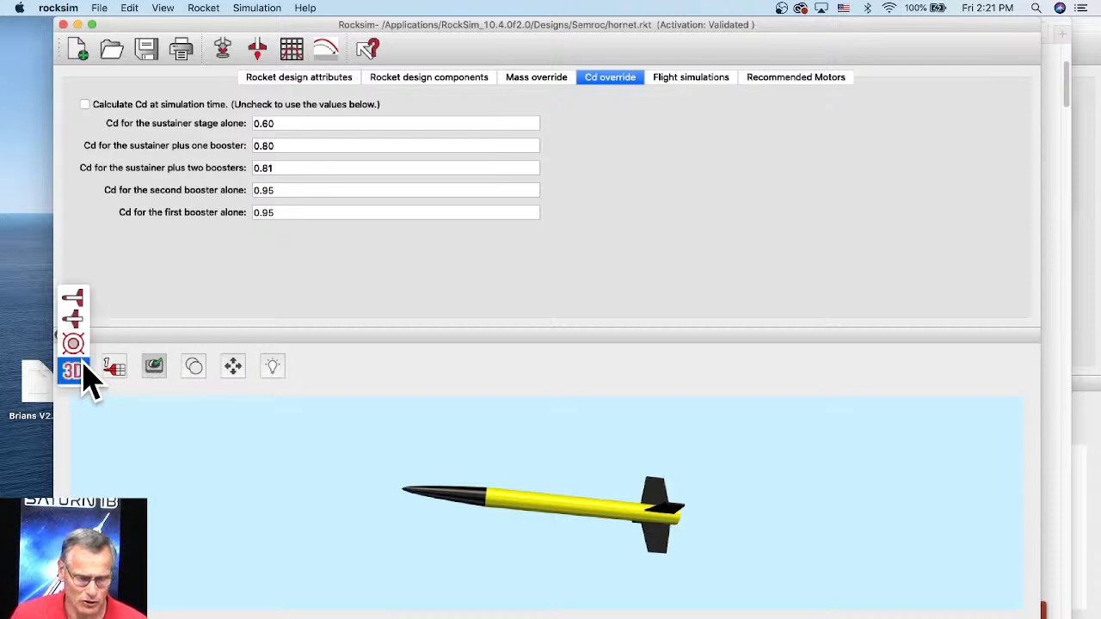
pyautogui.click(76, 319)
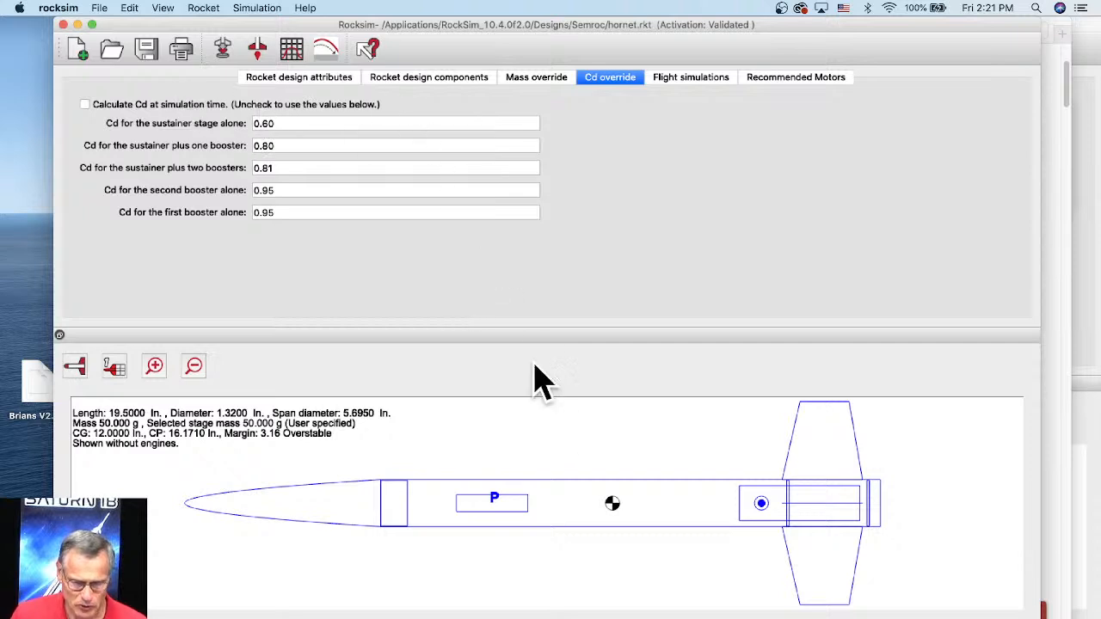
# Step: Show the hornet's design components and add a new mass object to the main body tube
pyautogui.click(421, 84)
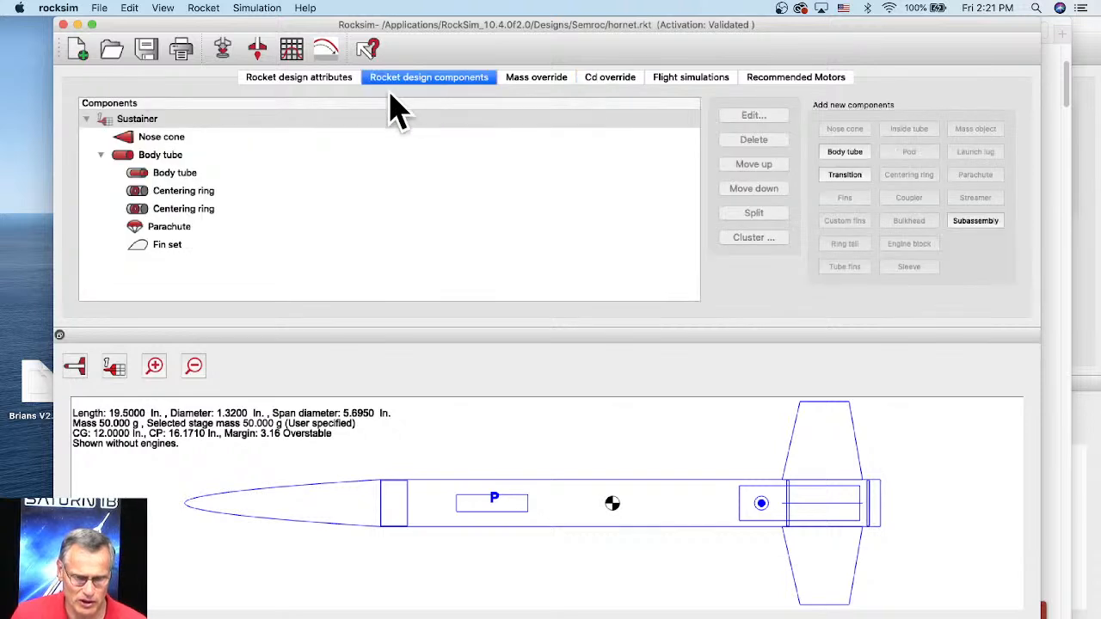
pyautogui.click(164, 156)
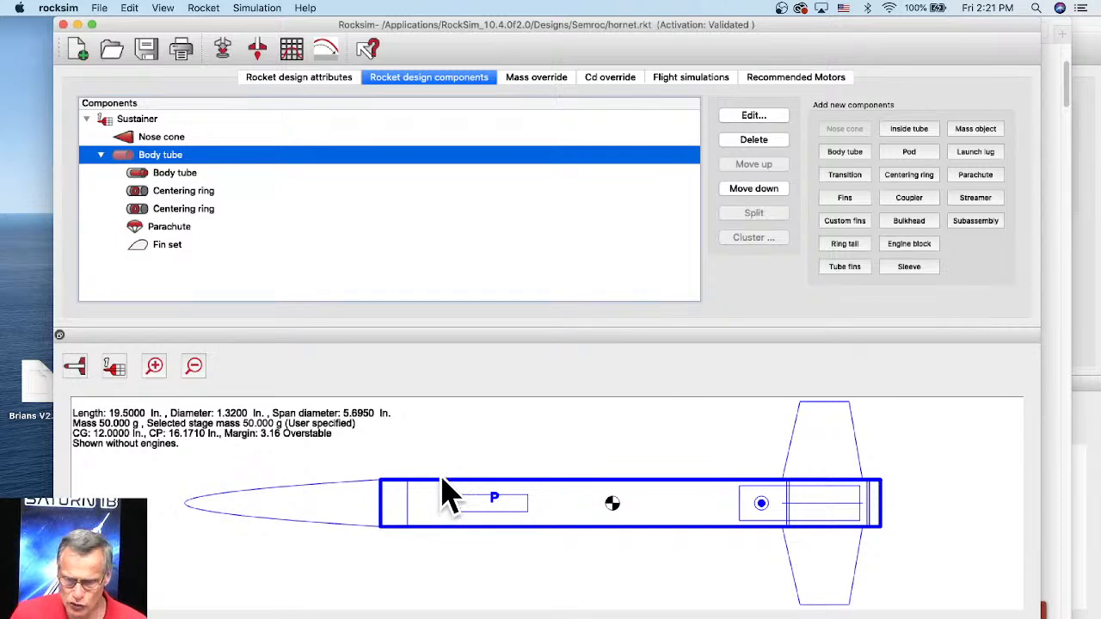
pyautogui.click(977, 131)
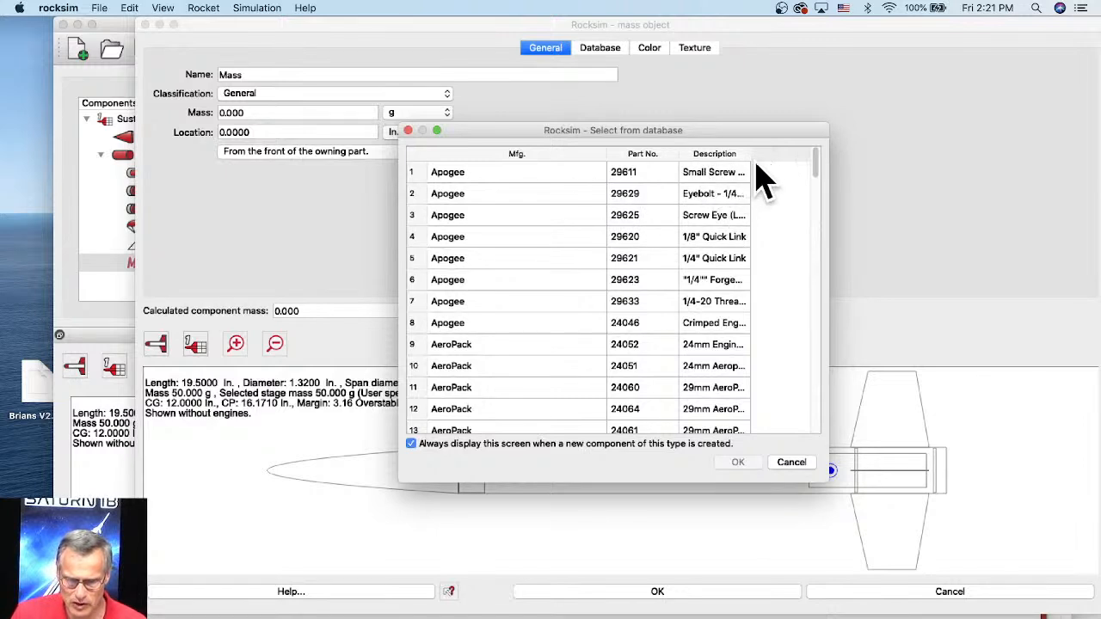
# Step: Widen the description column, look through the mass object database for shear pins, and close it without choosing a part
pyautogui.moveTo(749, 157); pyautogui.dragTo(823, 163)
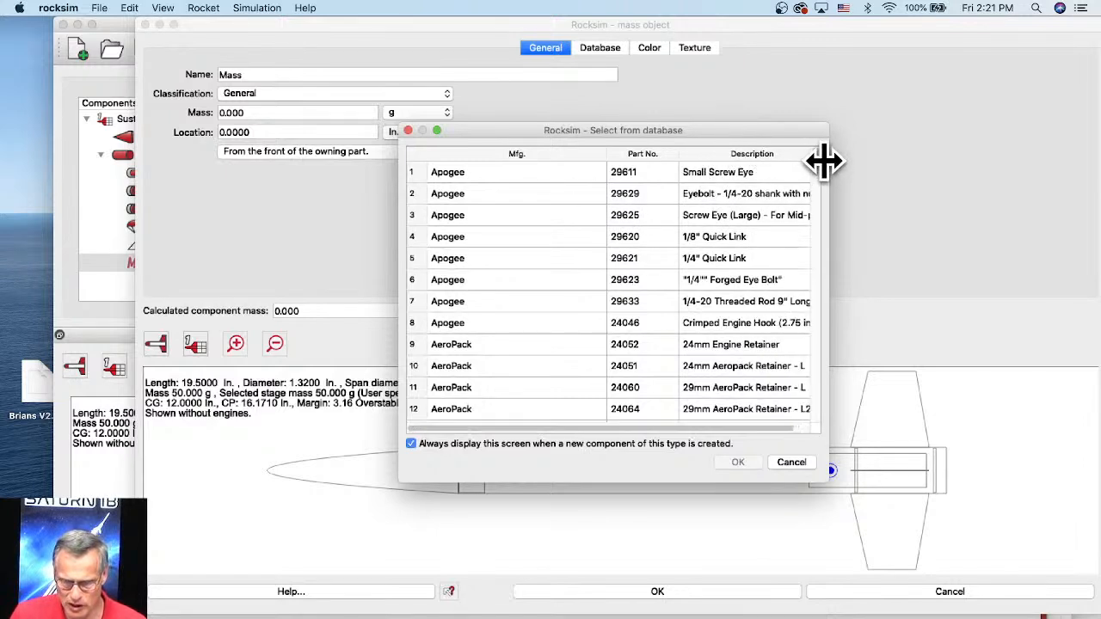
pyautogui.hscroll(2, 782, 428)
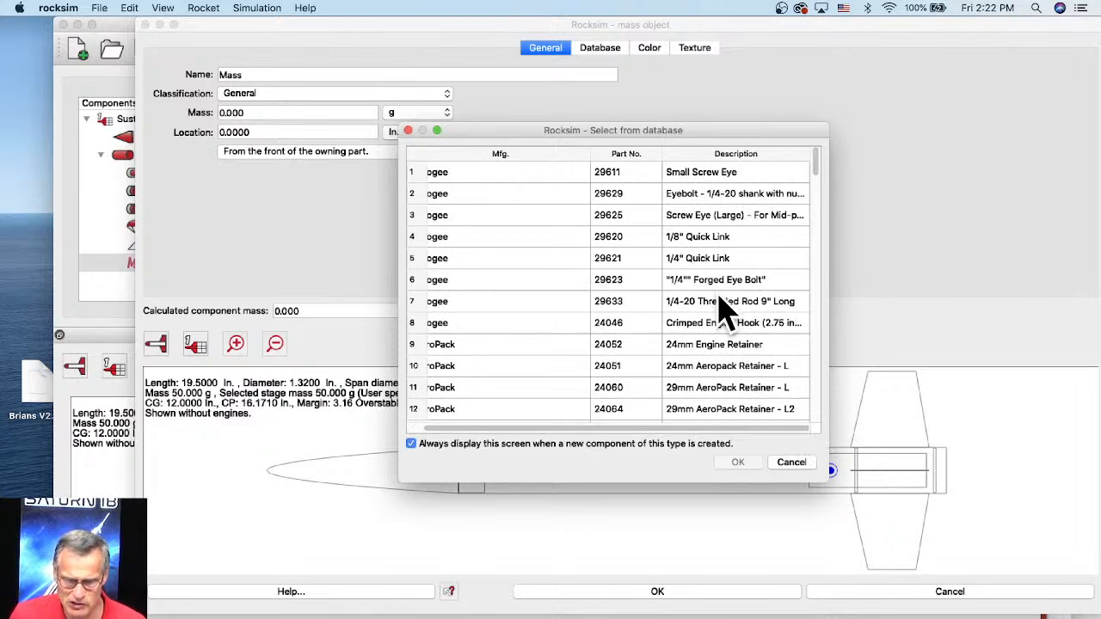
pyautogui.scroll(-10, 728, 309)
pyautogui.scroll(-12, 725, 293)
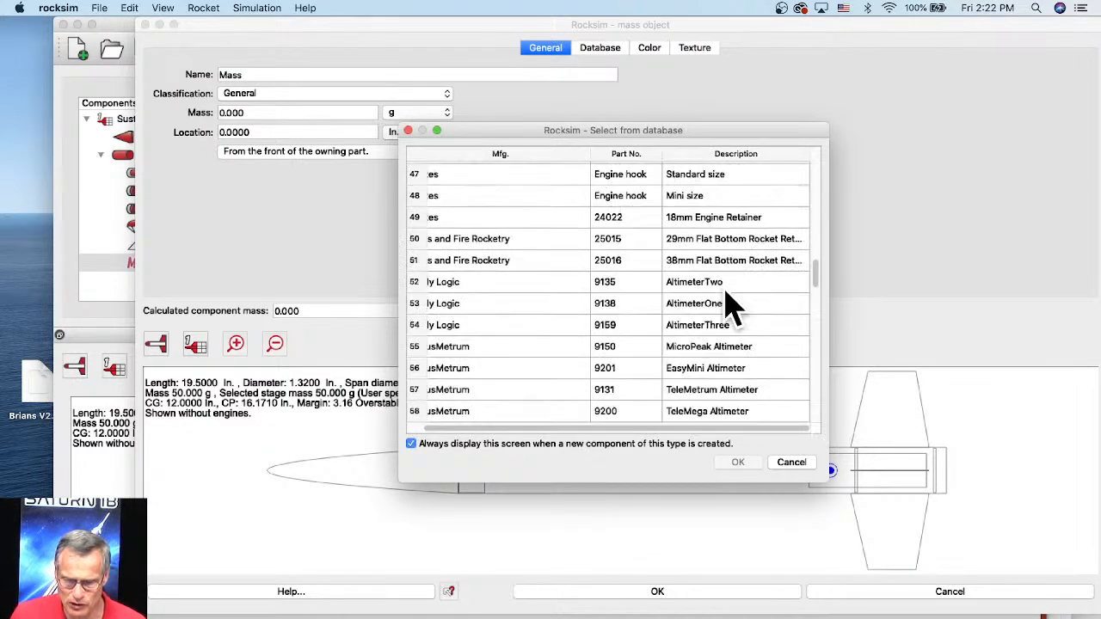
pyautogui.scroll(-12, 727, 301)
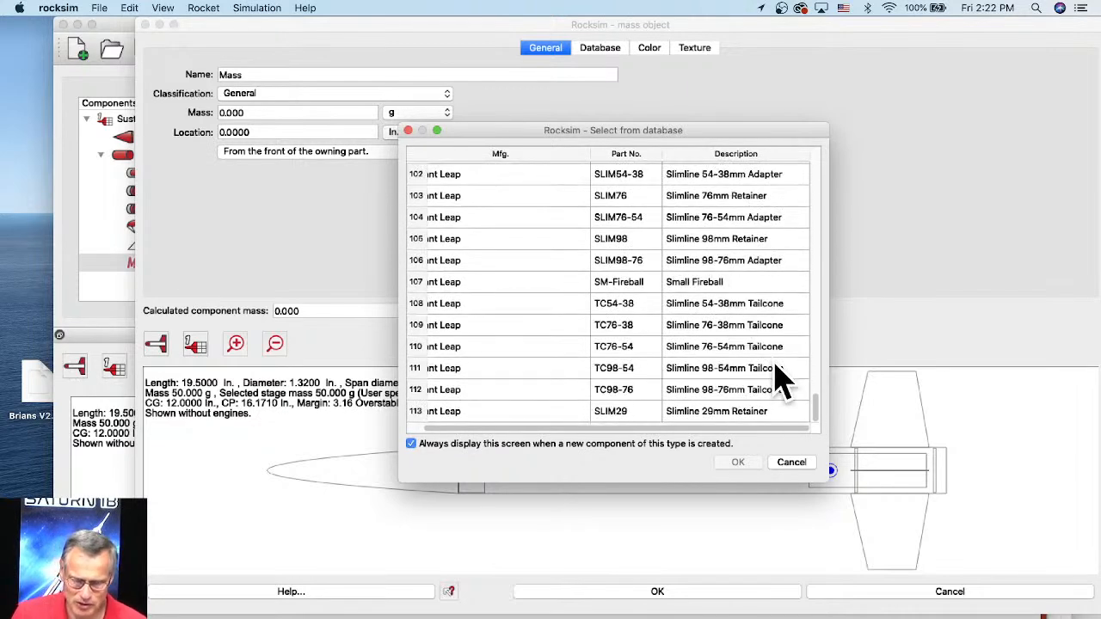
pyautogui.moveTo(821, 421); pyautogui.dragTo(813, 163)
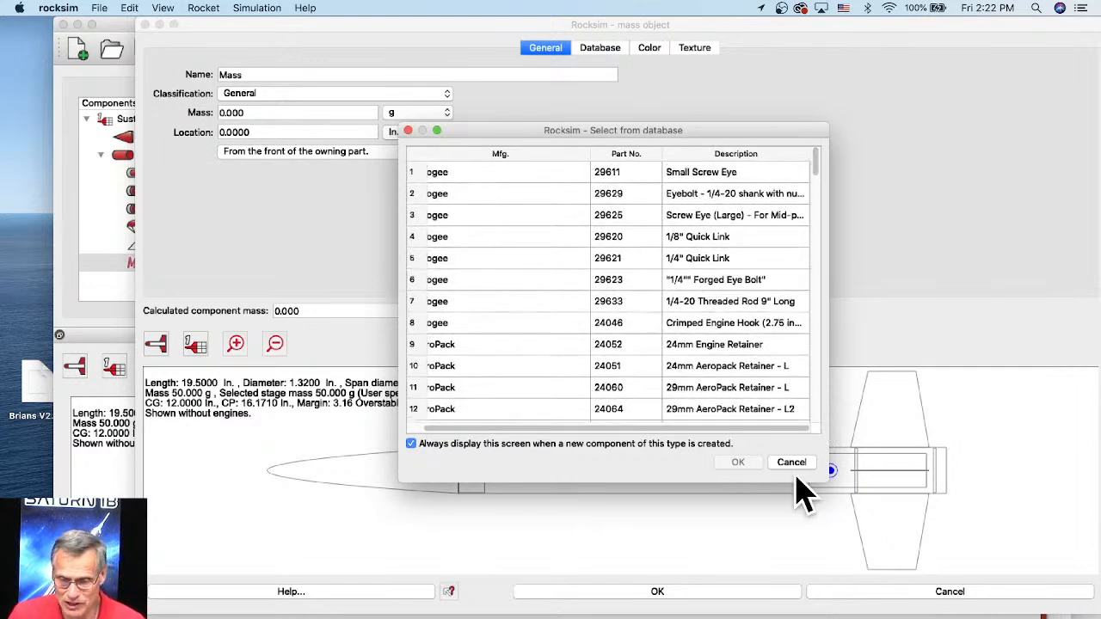
pyautogui.click(793, 465)
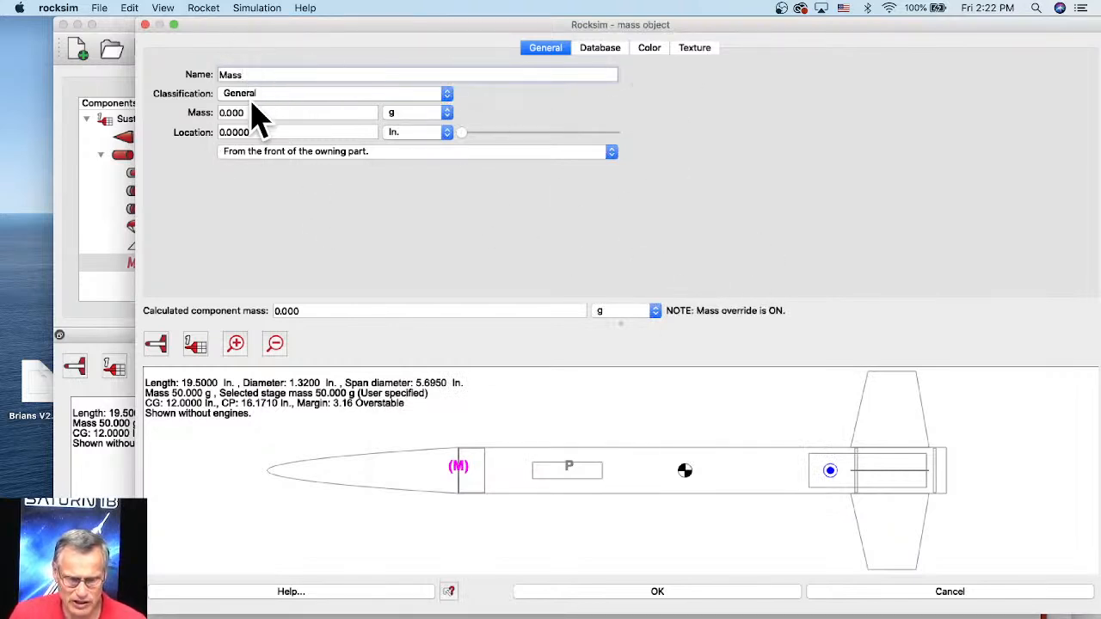
# Step: Name the new mass object "shear pins"
pyautogui.doubleClick(248, 74)
pyautogui.write('s')
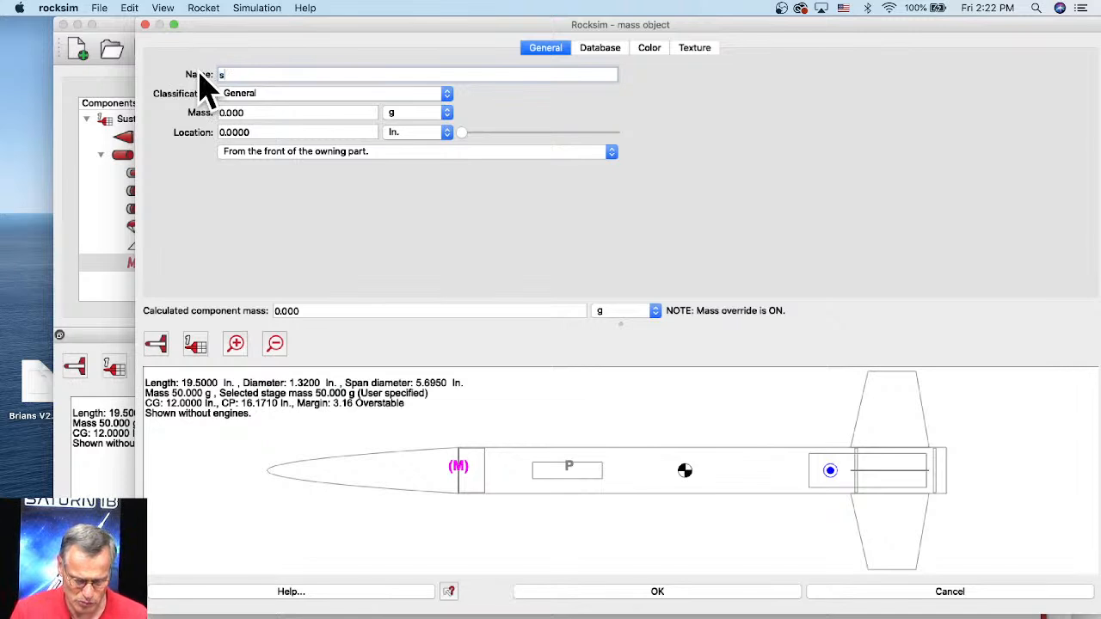
pyautogui.write('hhea')
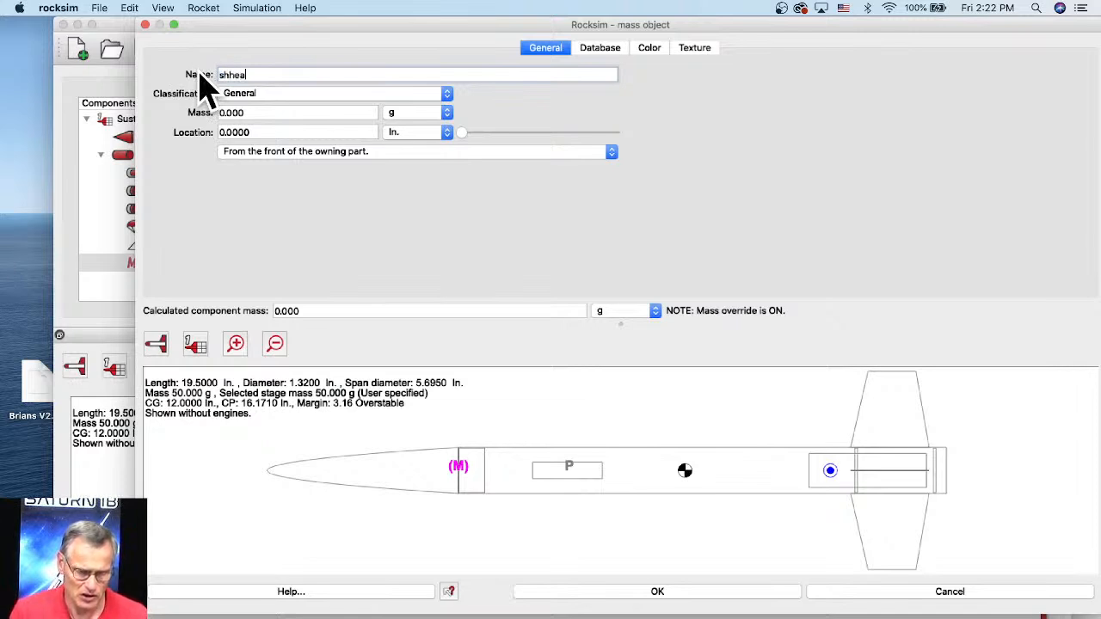
pyautogui.press('BackSpace')
pyautogui.press('BackSpace')
pyautogui.press('BackSpace')
pyautogui.write('ear pin')
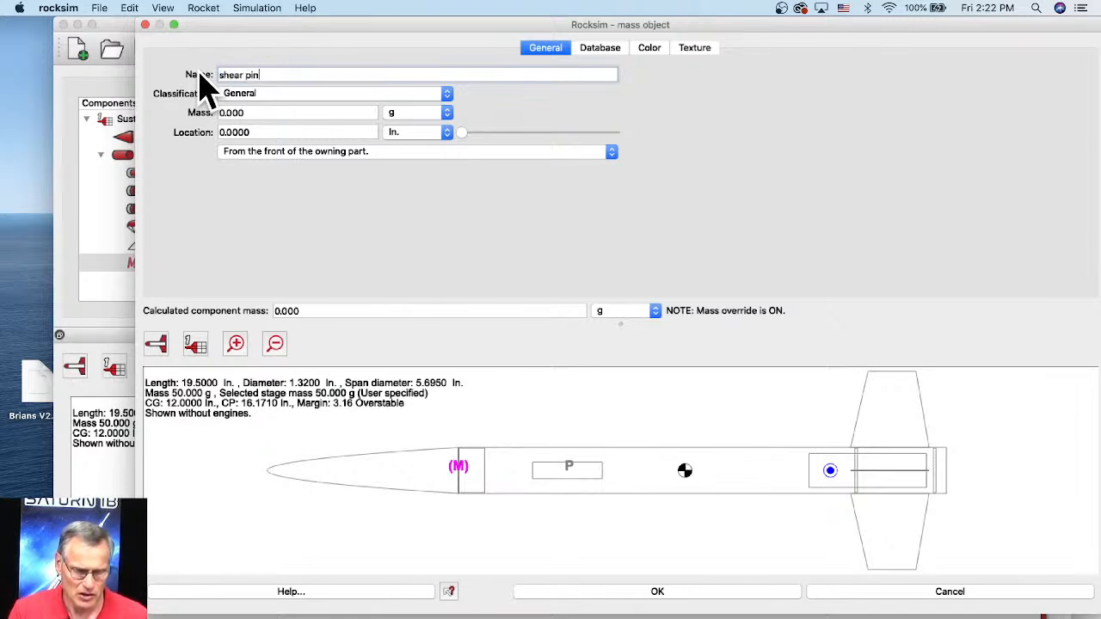
pyautogui.write('s')
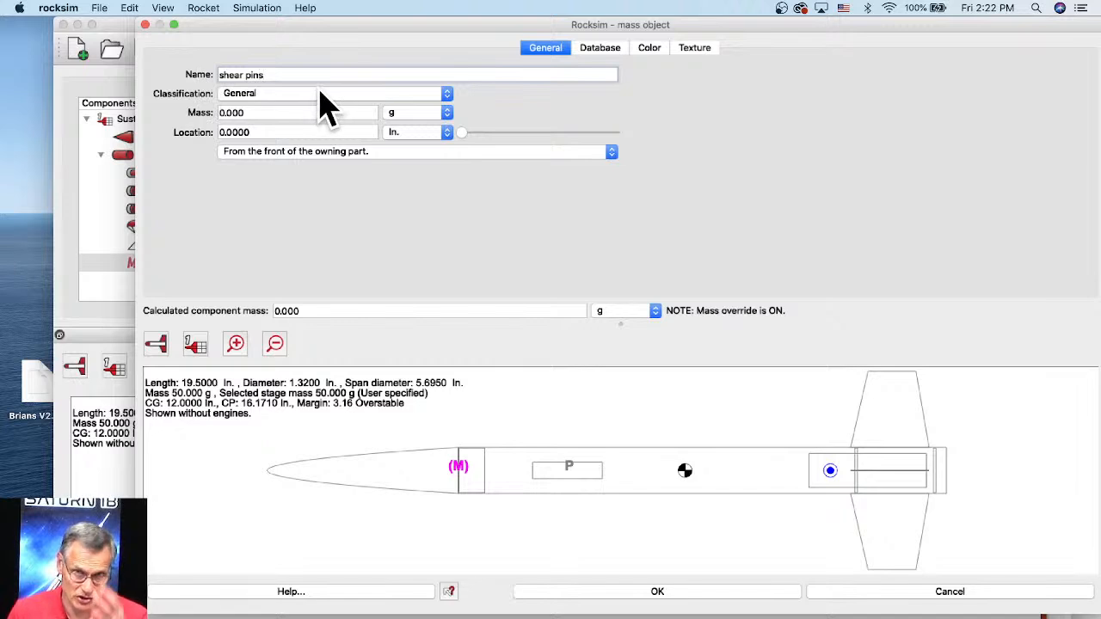
# Step: Set the shear pins' mass to .06 g, locate them 0.3750 in. from the front of the body tube, and accept the mass object
pyautogui.moveTo(246, 112); pyautogui.dragTo(201, 112)
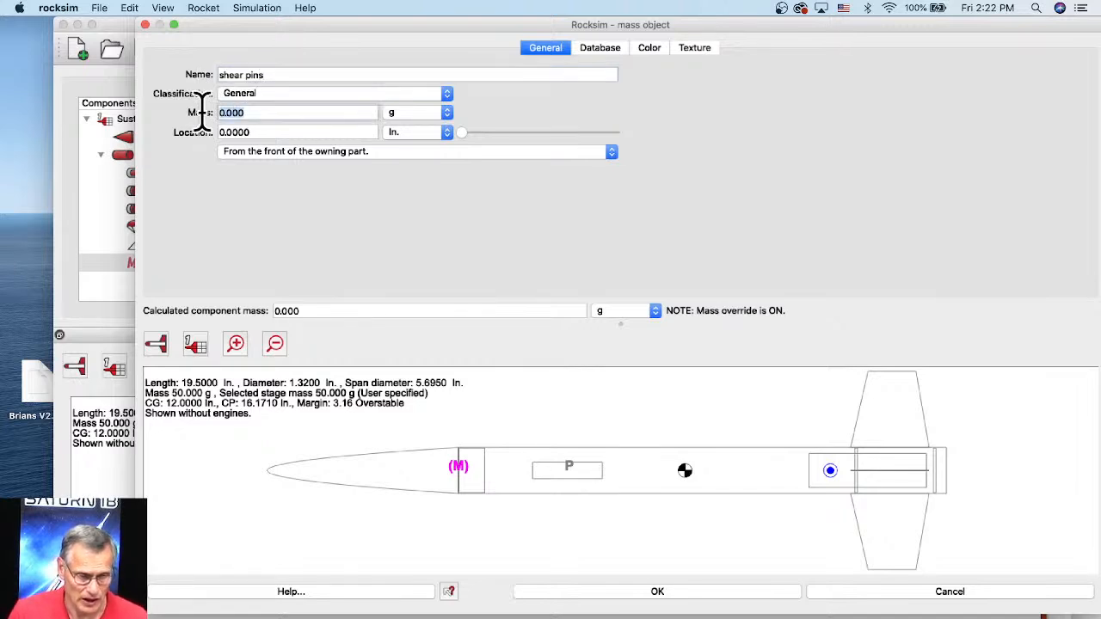
pyautogui.write('.06')
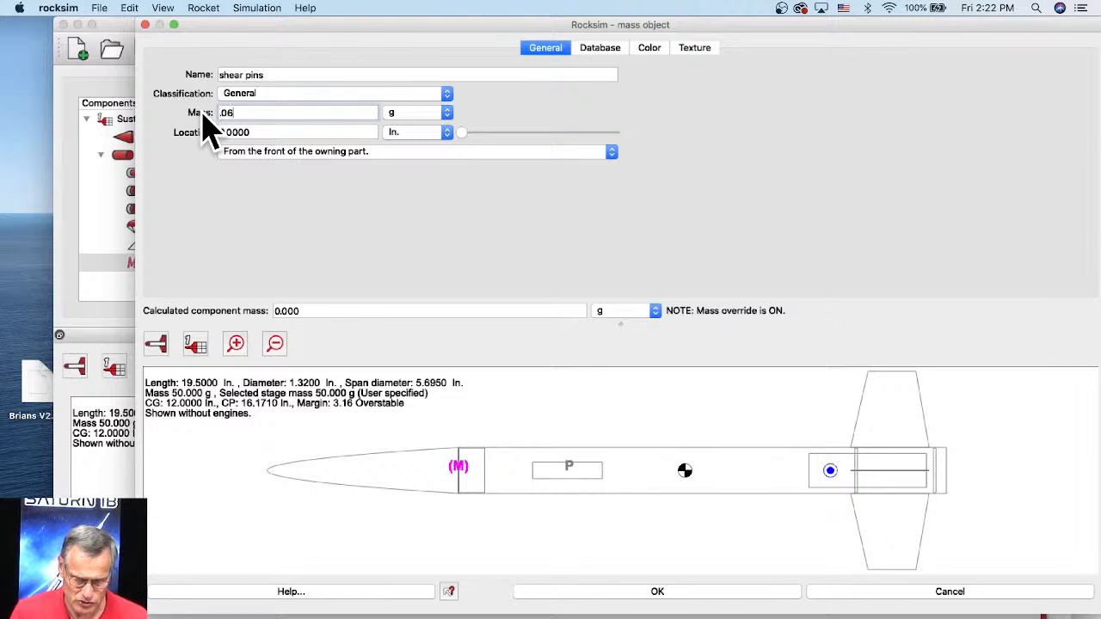
pyautogui.press('Tab')
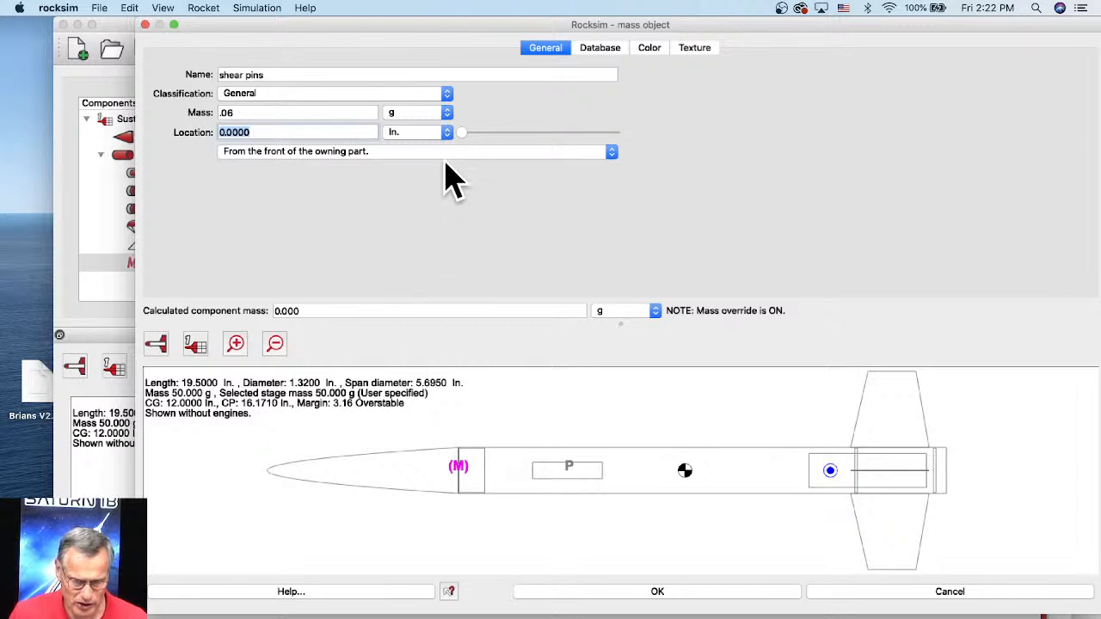
pyautogui.moveTo(457, 140); pyautogui.dragTo(469, 138)
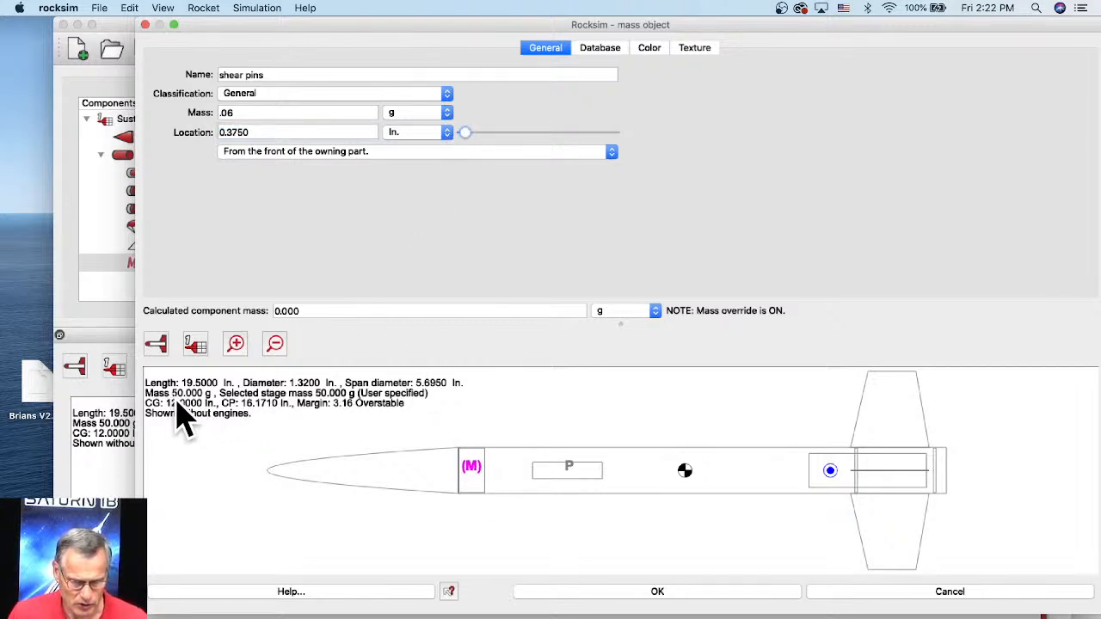
pyautogui.click(655, 593)
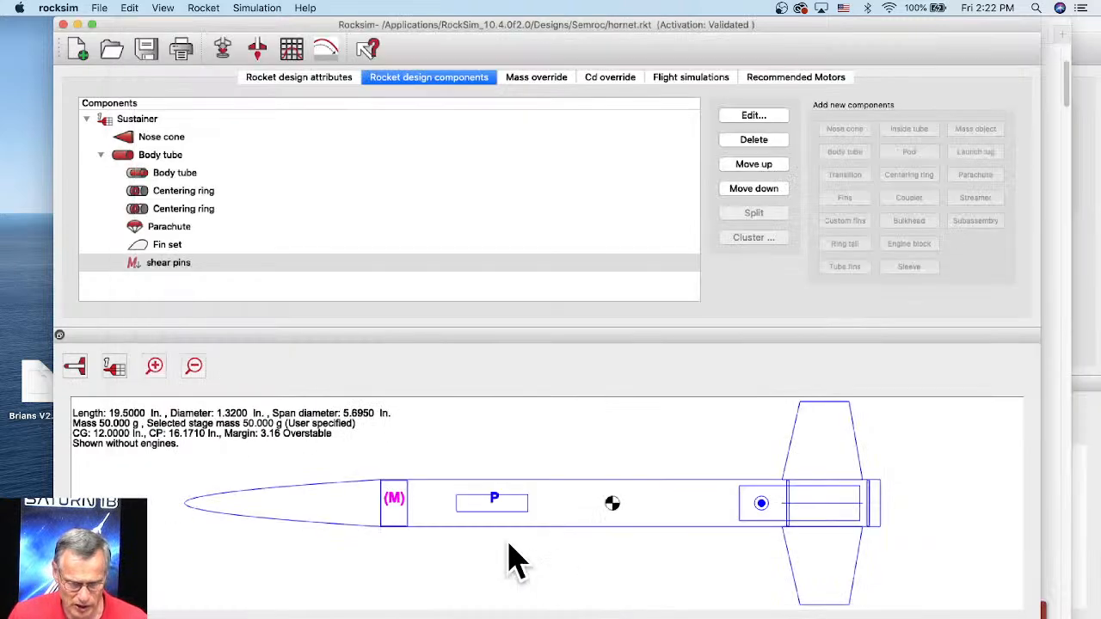
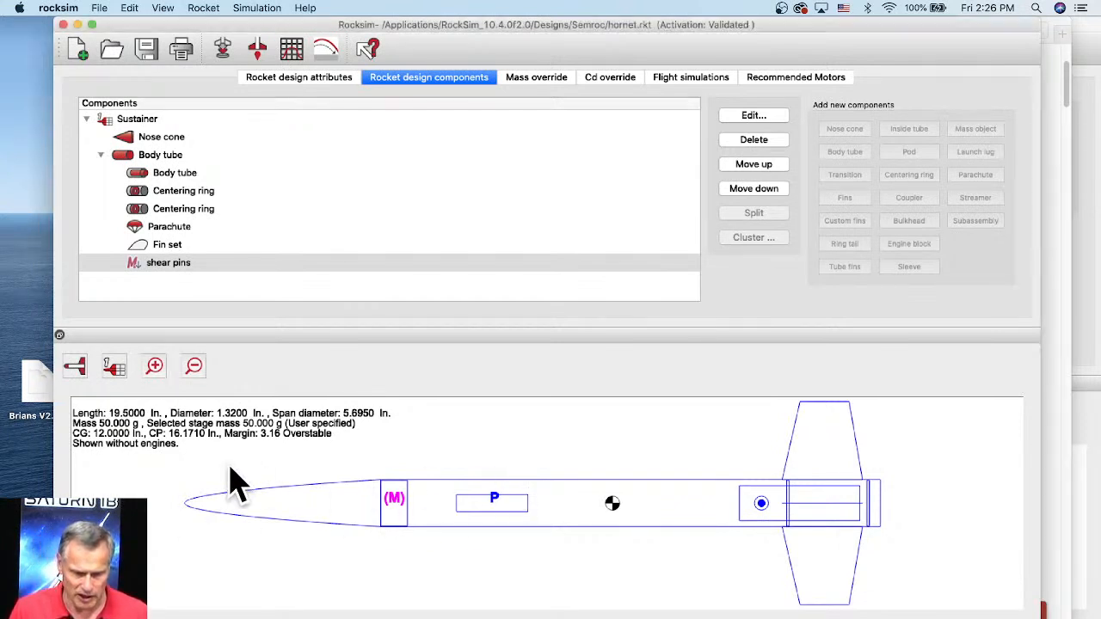
# Step: Switch the hornet rocket's drawing to the 3D view
pyautogui.click(76, 366)
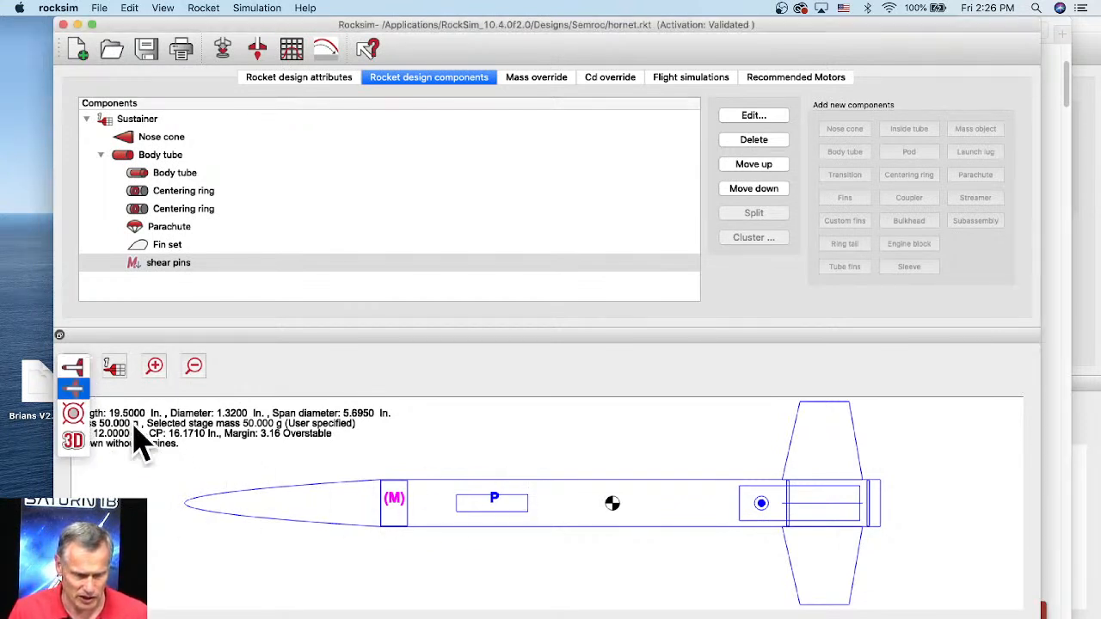
pyautogui.click(73, 443)
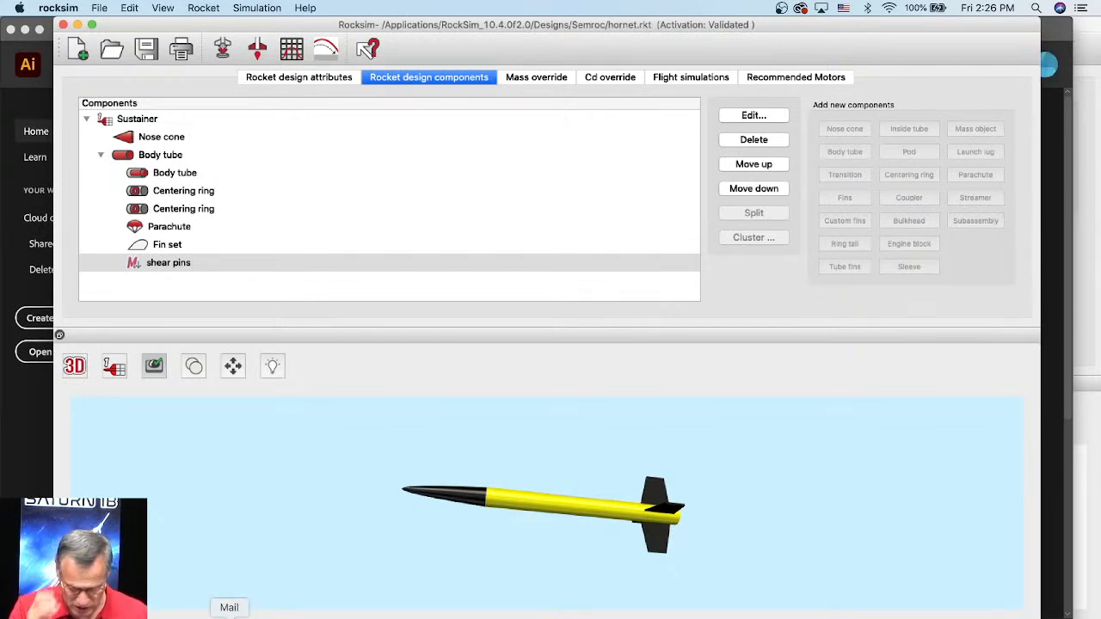
# Step: Switch to Safari and search the Apogee Components site for "Hornet"
pyautogui.click(183, 618)
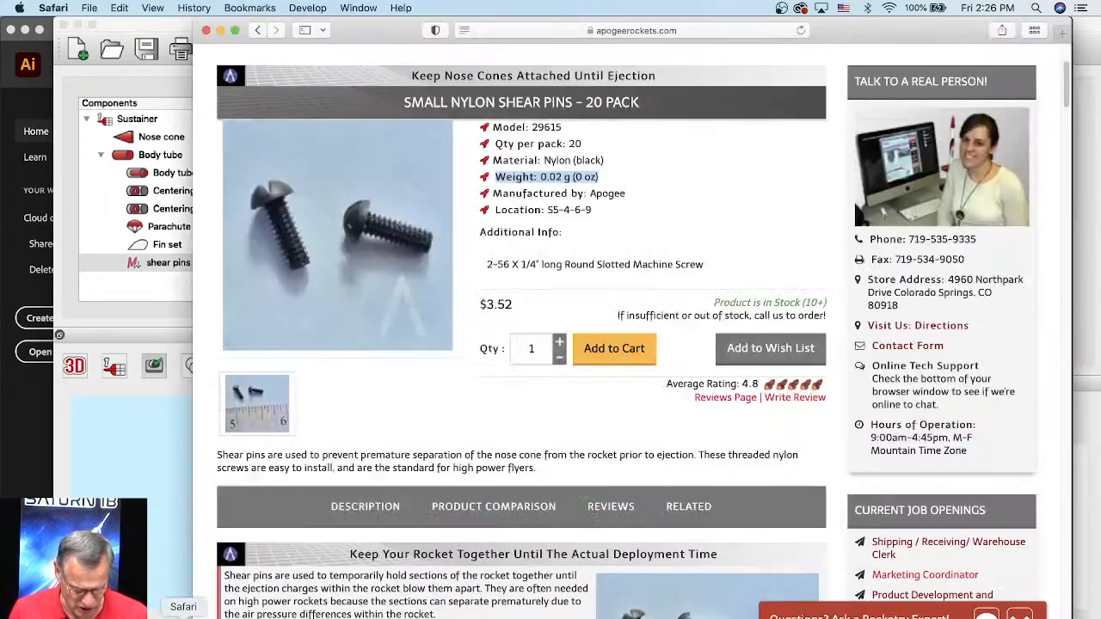
pyautogui.scroll(4, 814, 158)
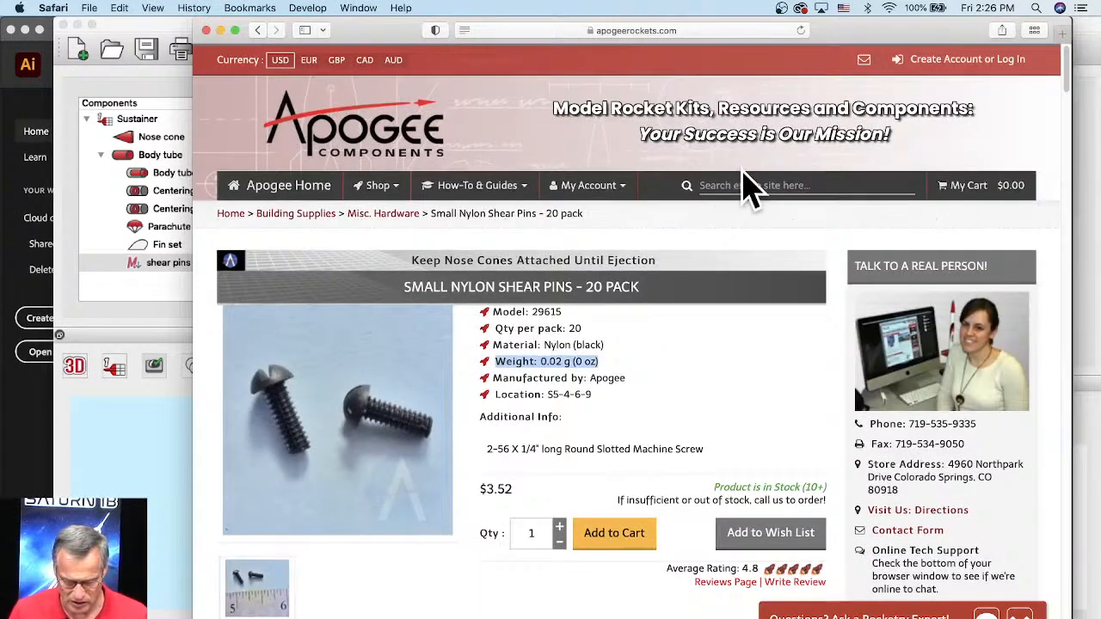
pyautogui.click(746, 183)
pyautogui.write('Hornet')
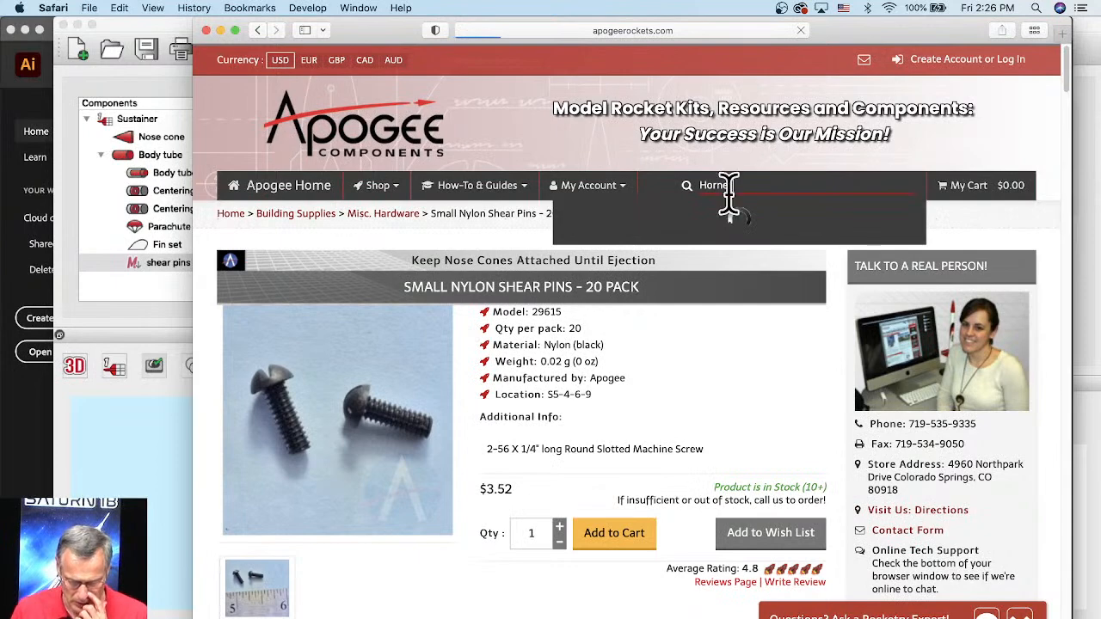
# Step: Open the Magnum Hornet product page, view its main photo enlarged, and close the enlarged photo
pyautogui.scroll(-3, 534, 326)
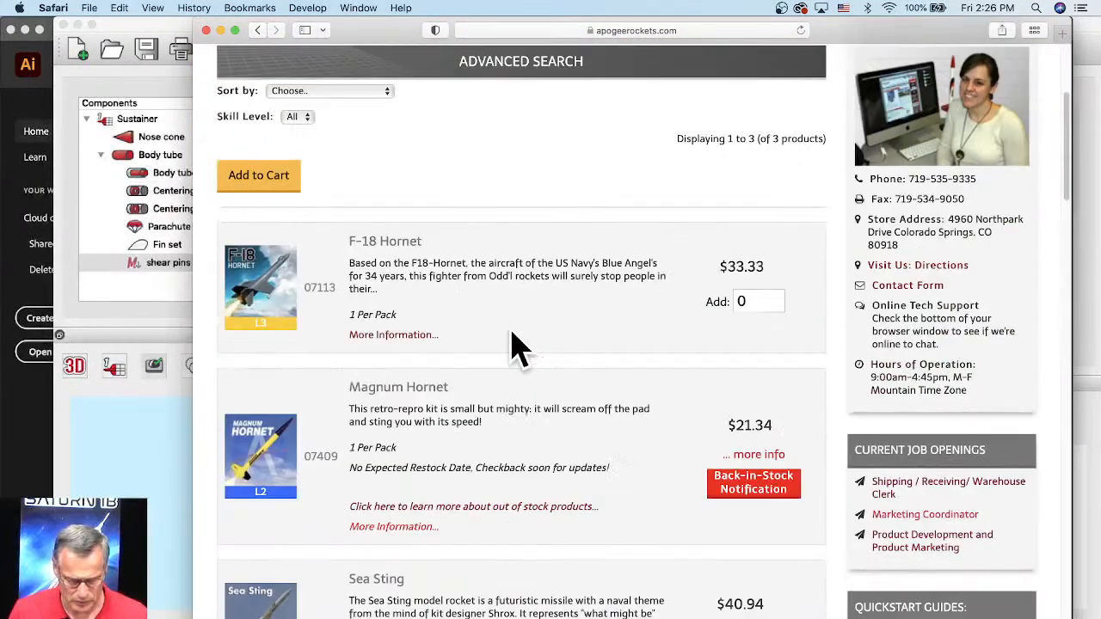
pyautogui.scroll(-1, 387, 395)
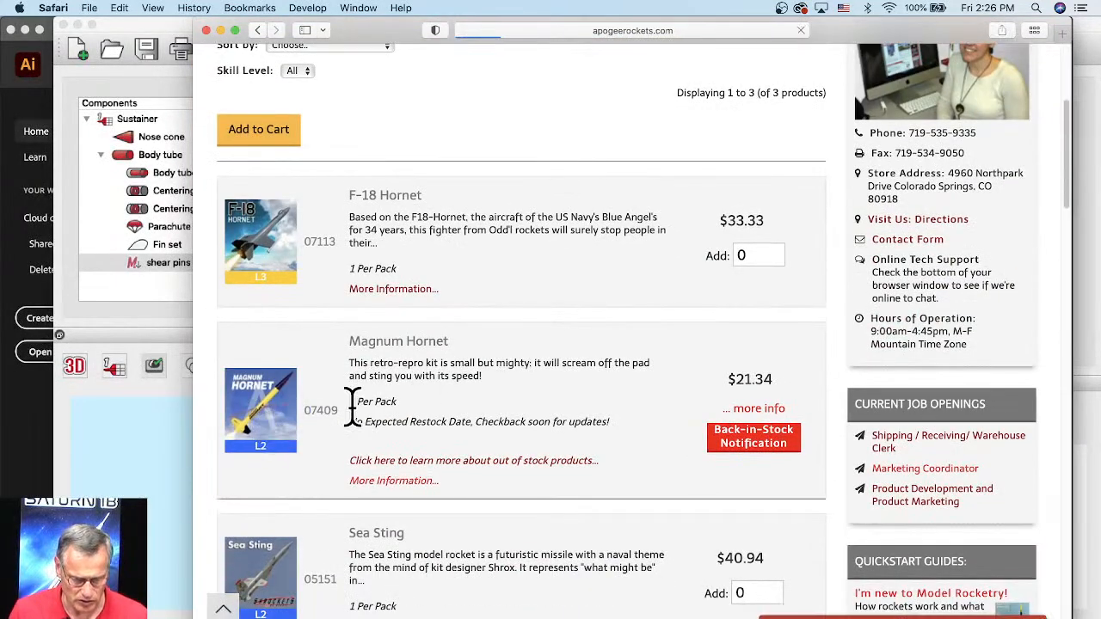
pyautogui.click(352, 411)
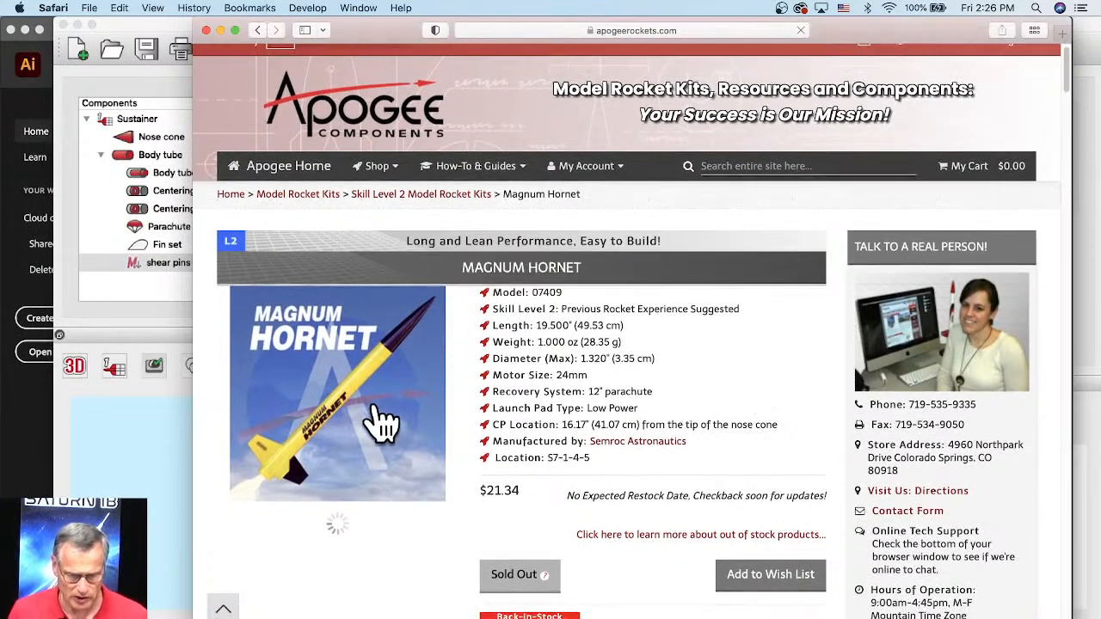
pyautogui.click(364, 405)
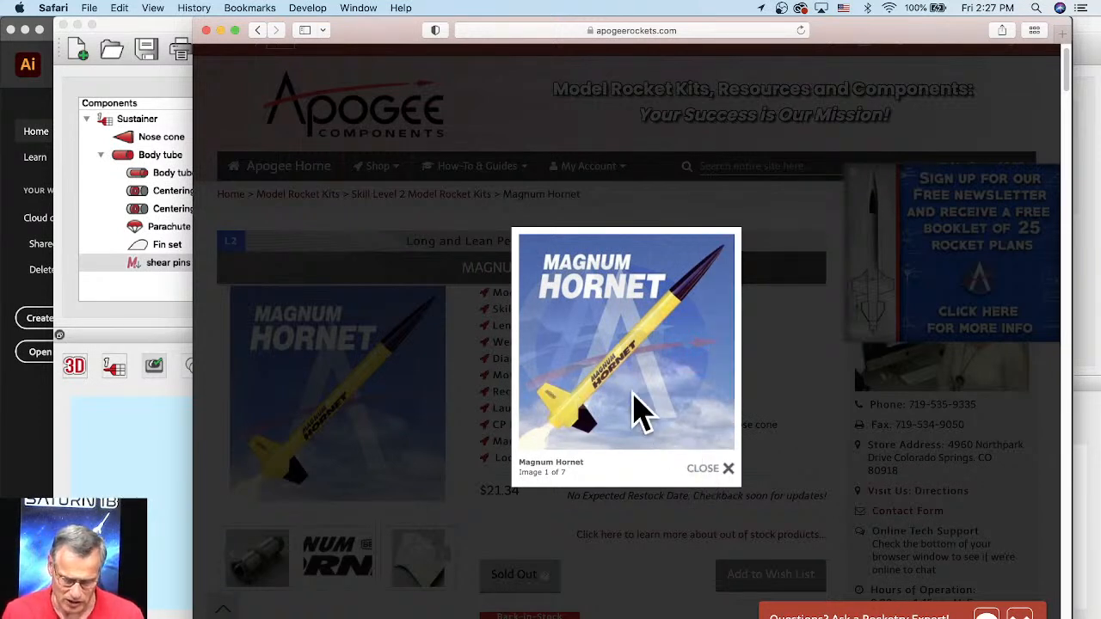
pyautogui.click(707, 470)
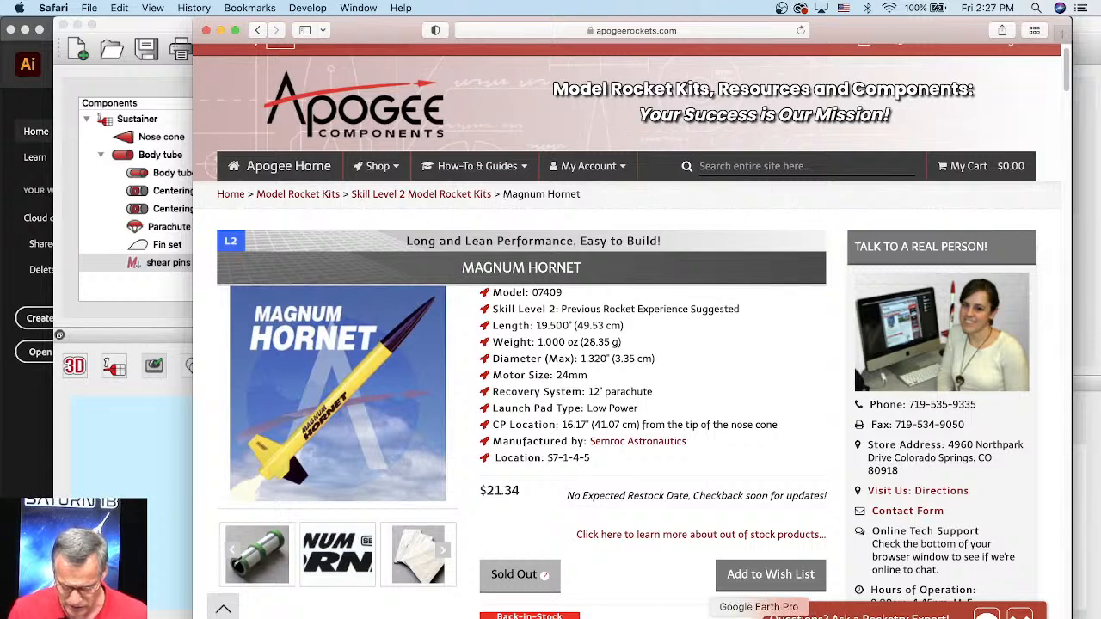
# Step: Switch to Illustrator, create a Letter-size document, and add the text "Magnum Hornet" on two lines near the page's upper part
pyautogui.click(730, 616)
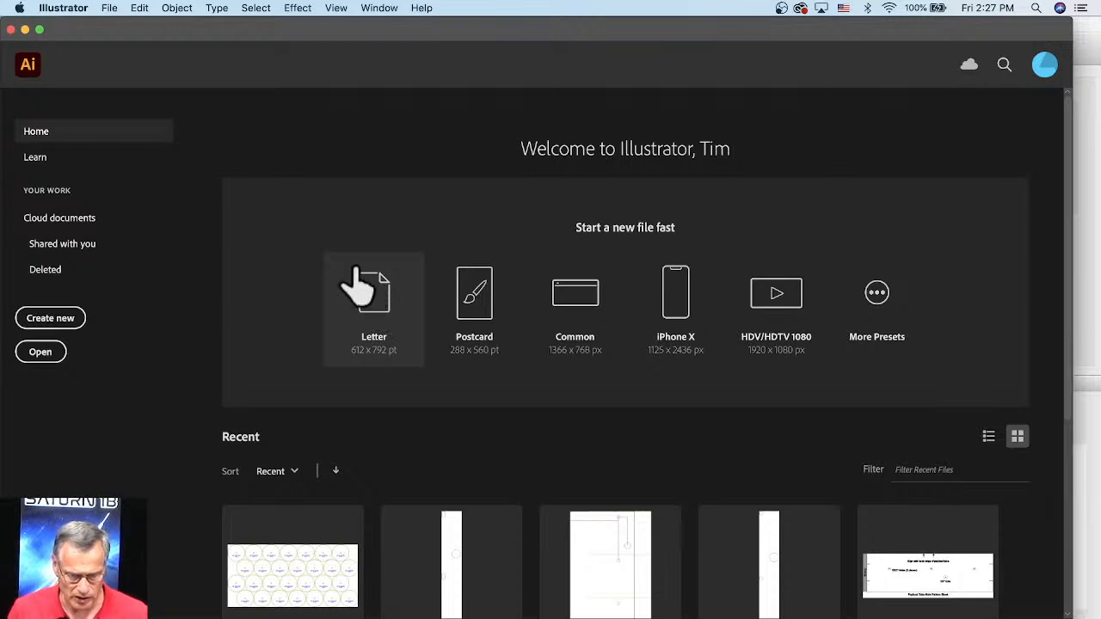
pyautogui.click(357, 289)
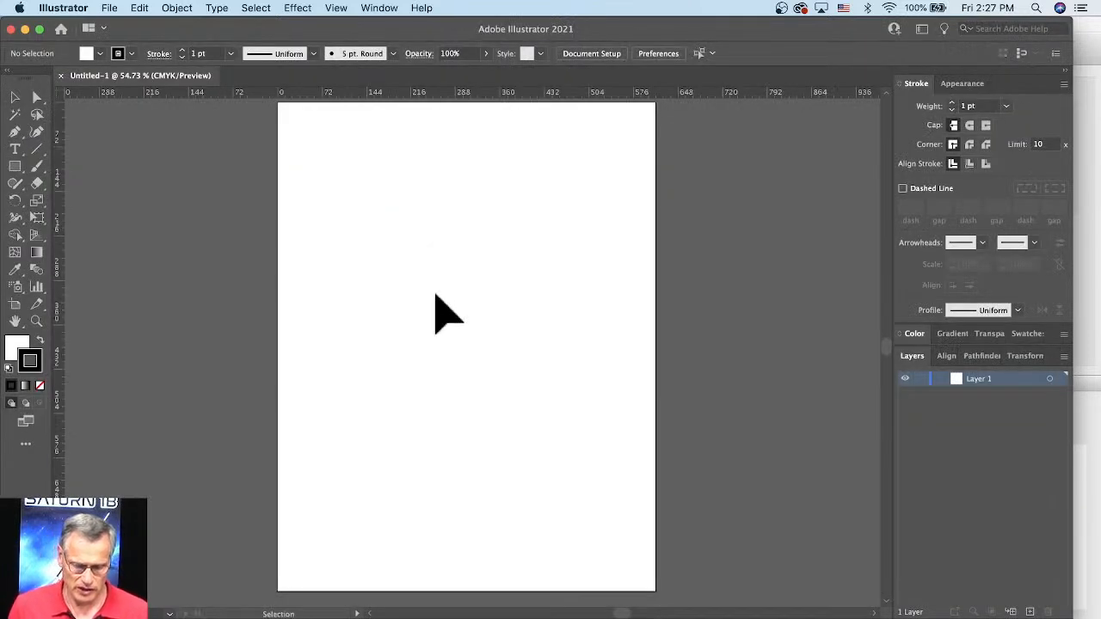
pyautogui.click(15, 151)
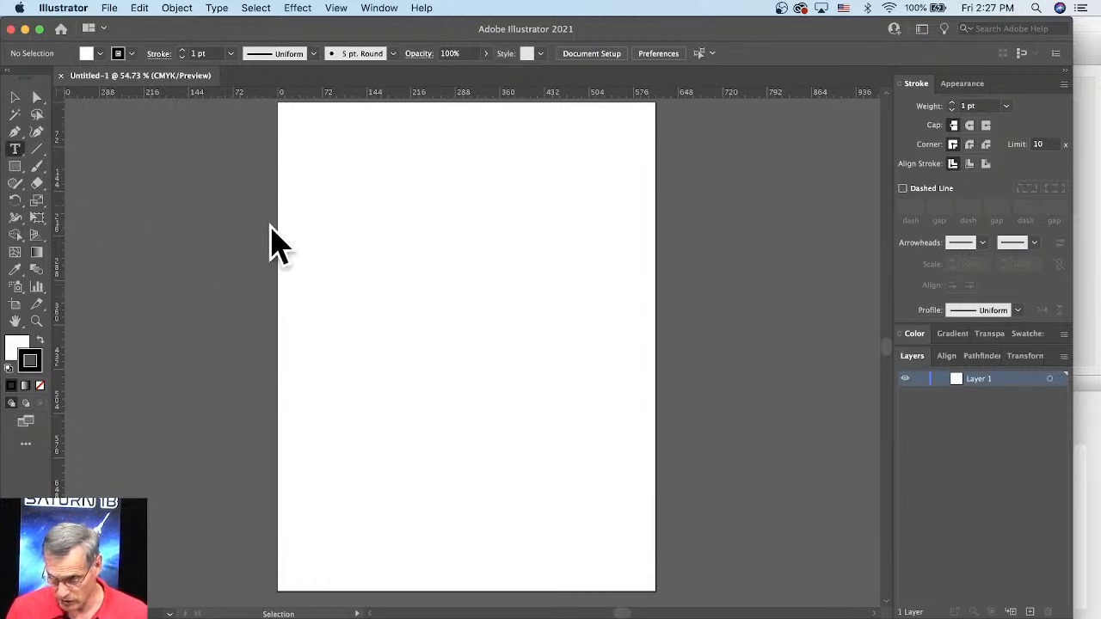
pyautogui.click(361, 196)
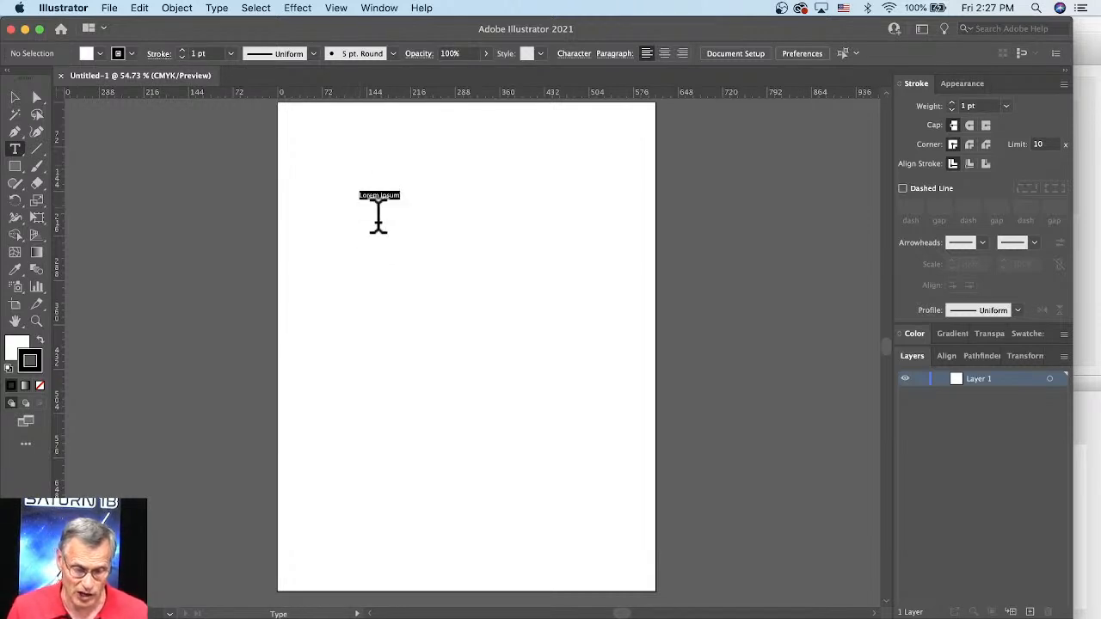
pyautogui.write('Hornet')
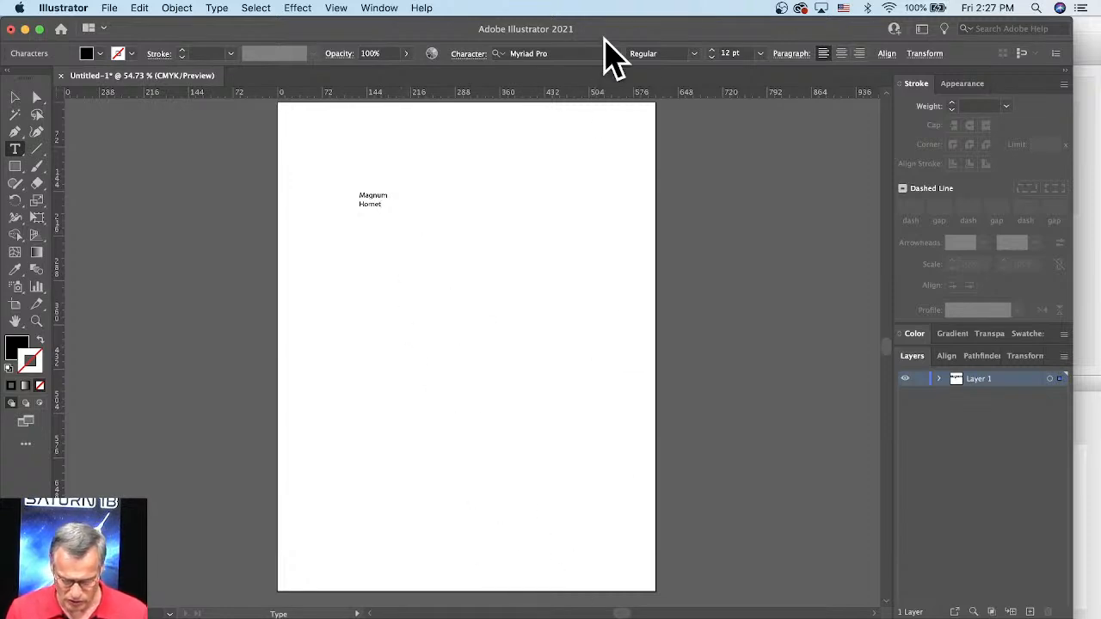
# Step: Arrange the Illustrator and Safari windows so the Magnum Hornet photo stays visible beside the artboard
pyautogui.moveTo(614, 42); pyautogui.dragTo(1016, 118)
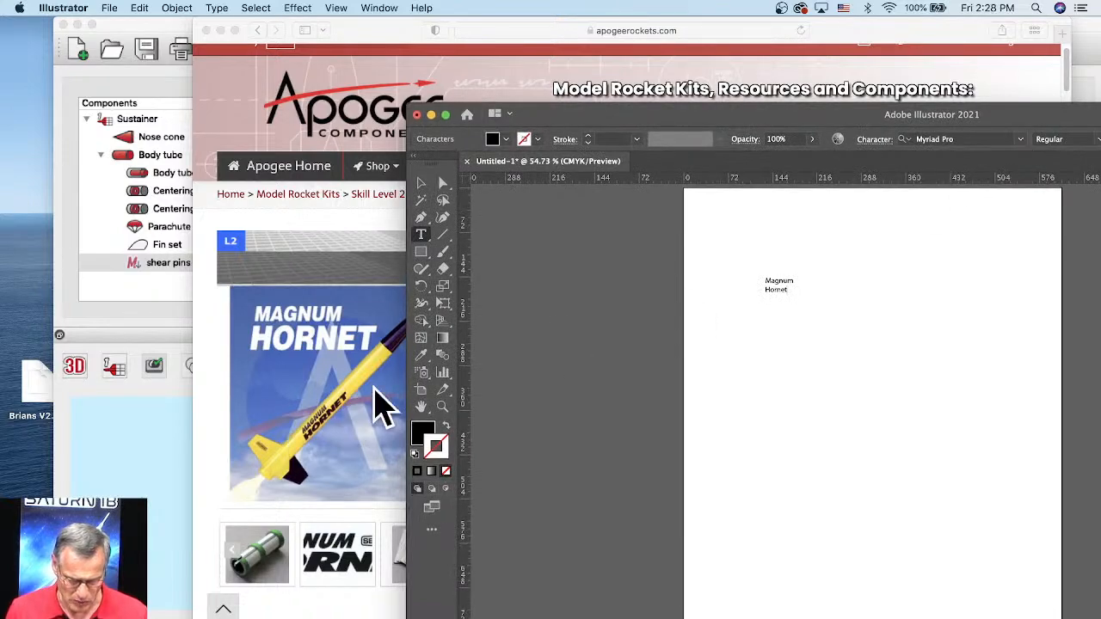
pyautogui.moveTo(779, 128); pyautogui.dragTo(770, 42)
pyautogui.moveTo(363, 39); pyautogui.dragTo(142, 19)
pyautogui.click(977, 50)
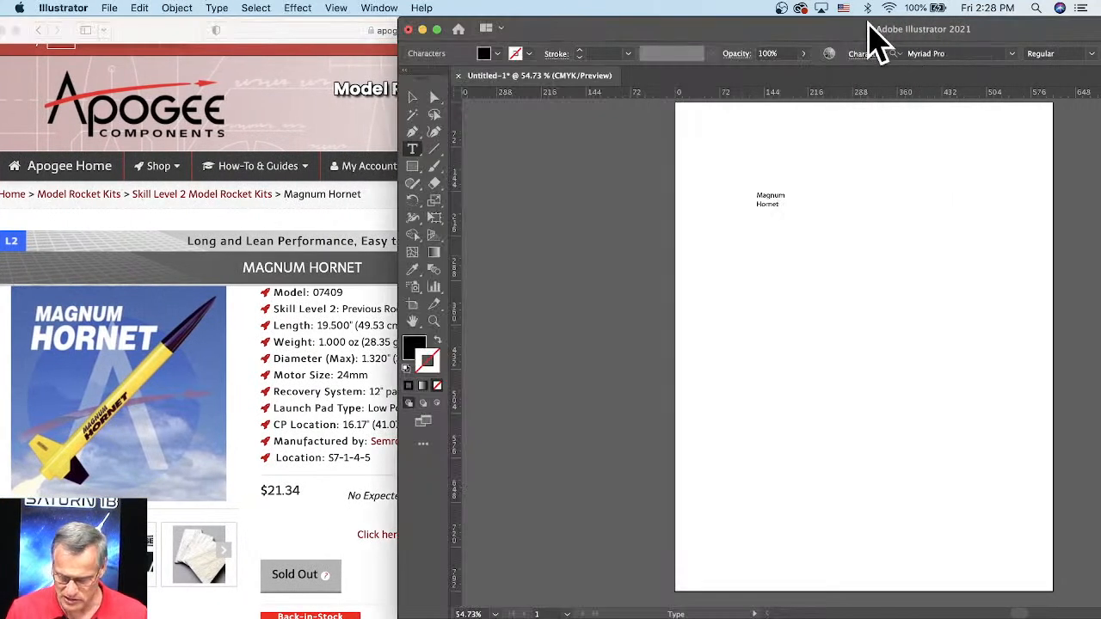
pyautogui.moveTo(896, 37); pyautogui.dragTo(759, 38)
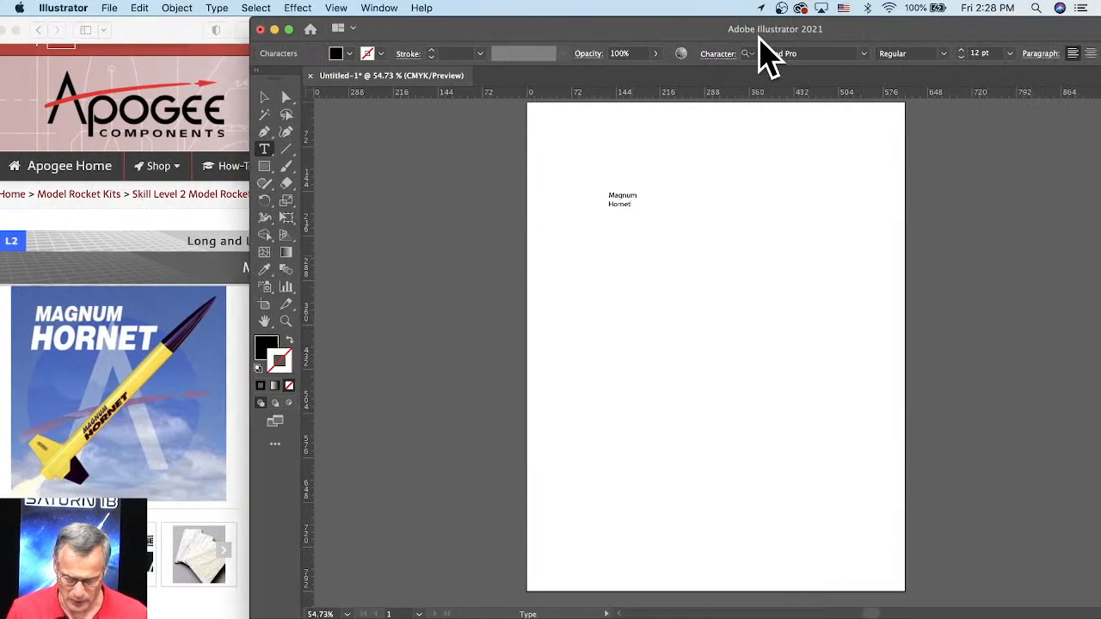
# Step: Set the word "Magnum" in Arial Black, and apply the same font to both lines of the text
pyautogui.doubleClick(634, 191)
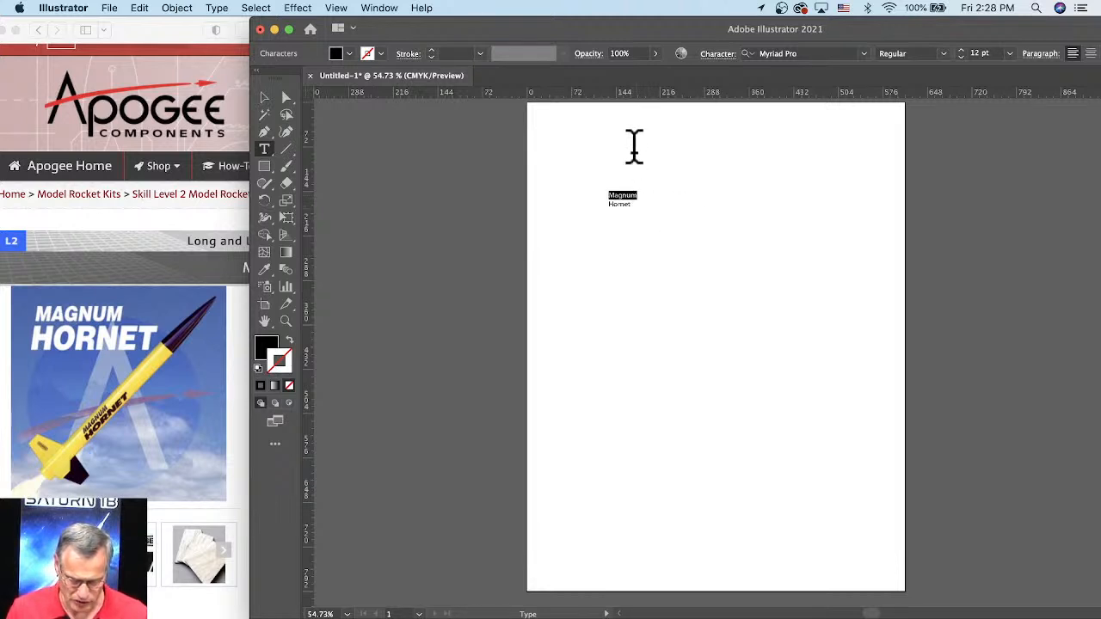
pyautogui.click(864, 54)
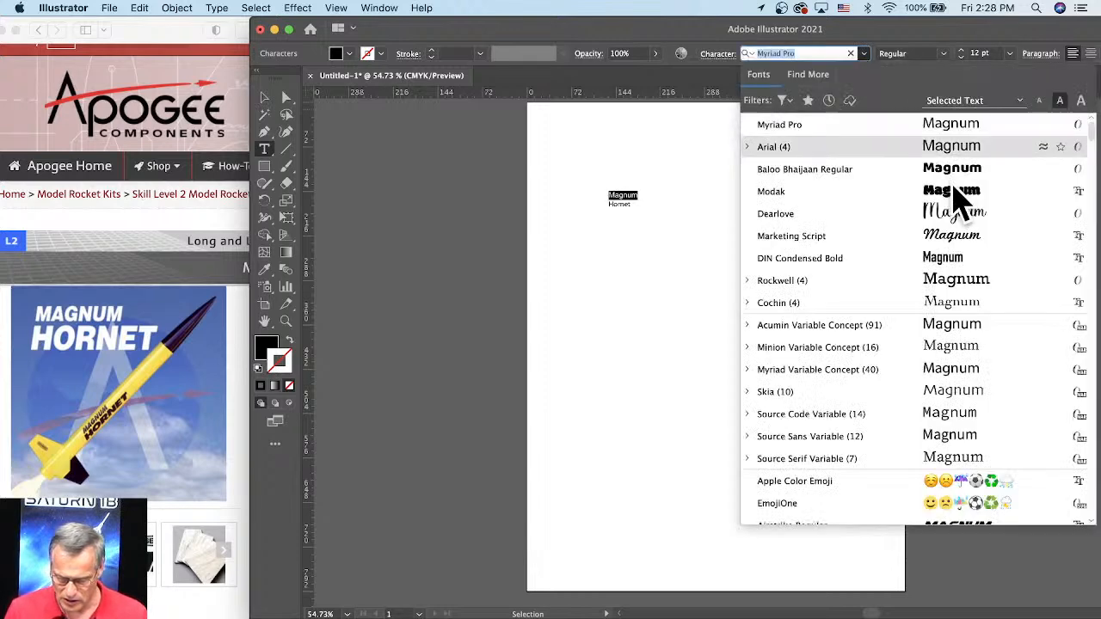
pyautogui.scroll(-2, 963, 271)
pyautogui.scroll(-3, 962, 327)
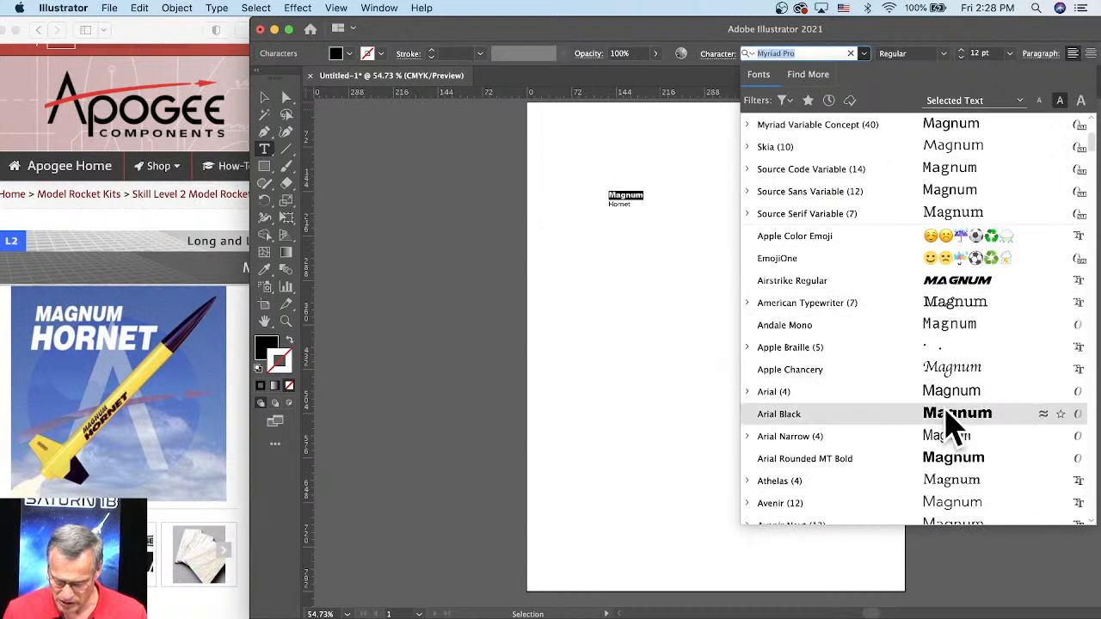
pyautogui.click(951, 421)
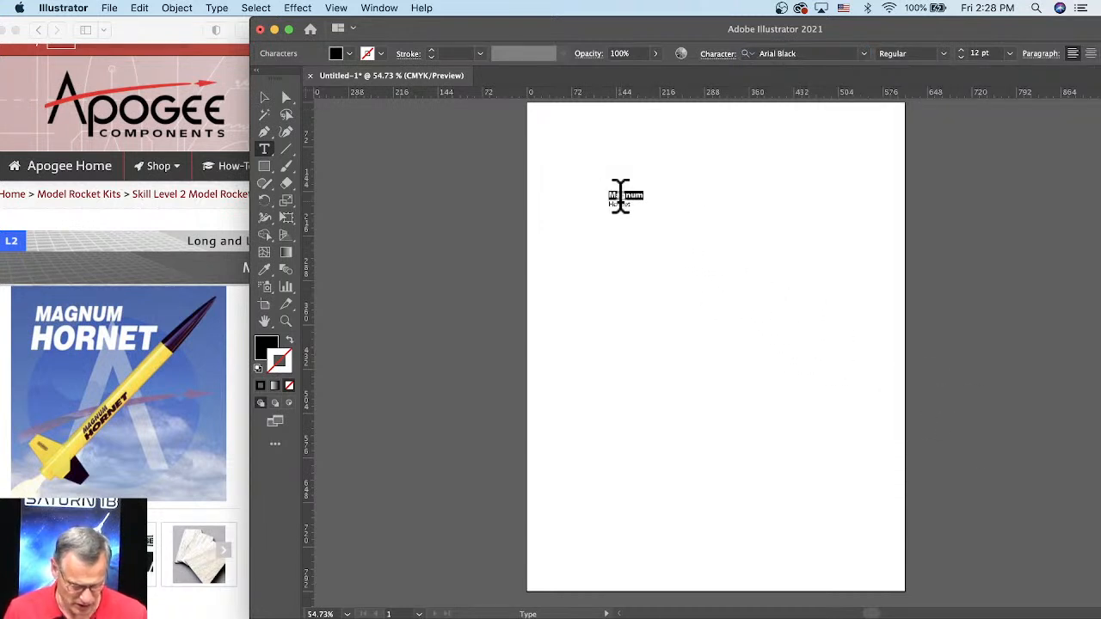
pyautogui.moveTo(610, 193); pyautogui.dragTo(648, 219)
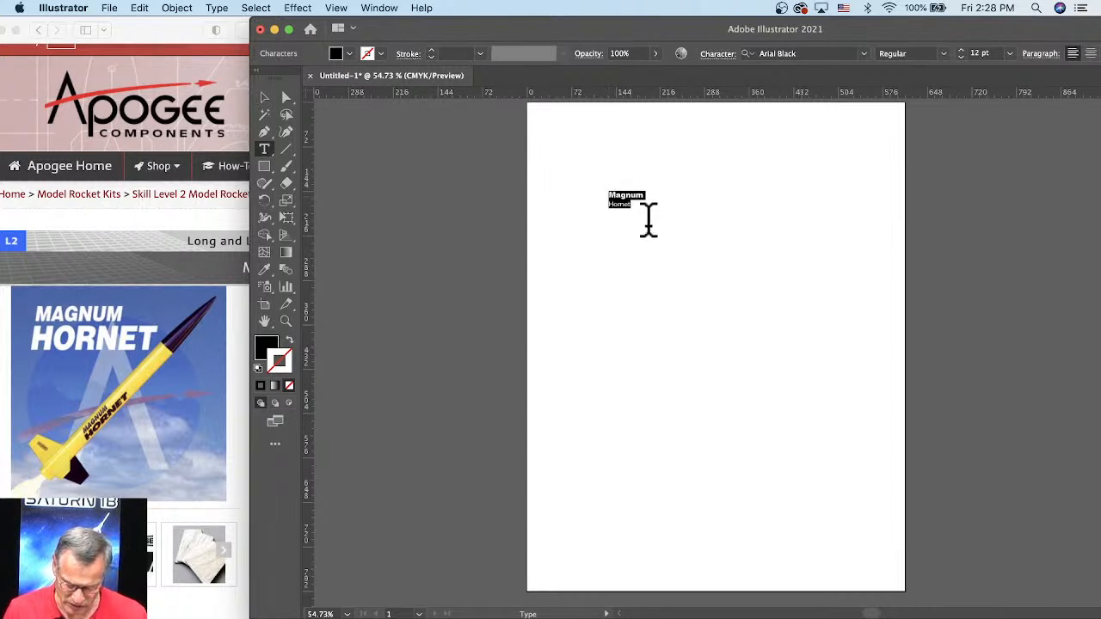
pyautogui.click(863, 54)
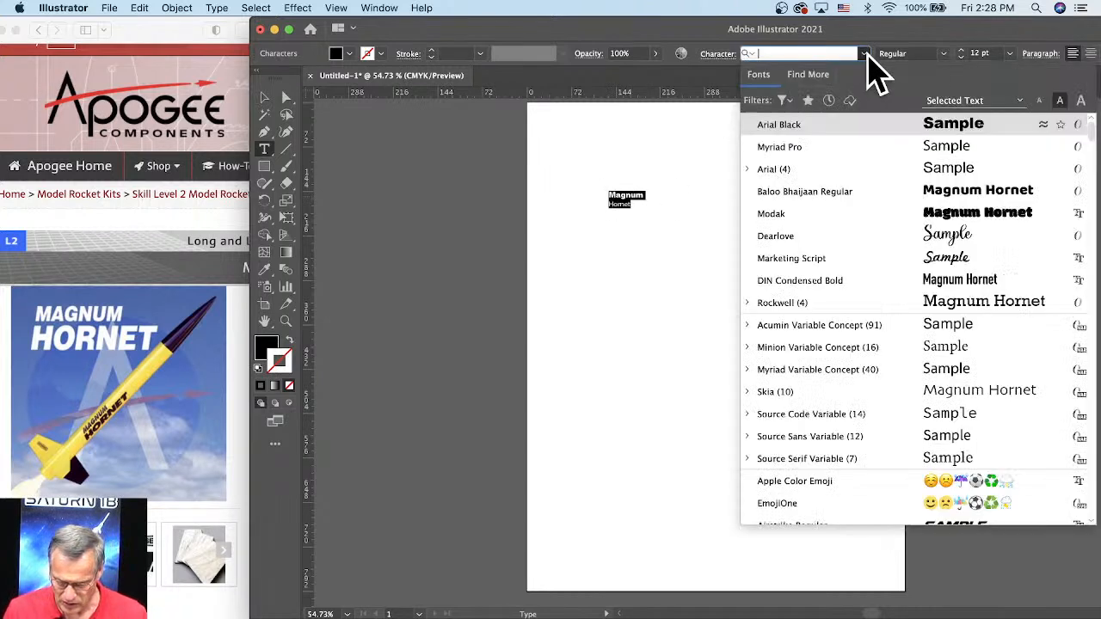
pyautogui.click(809, 128)
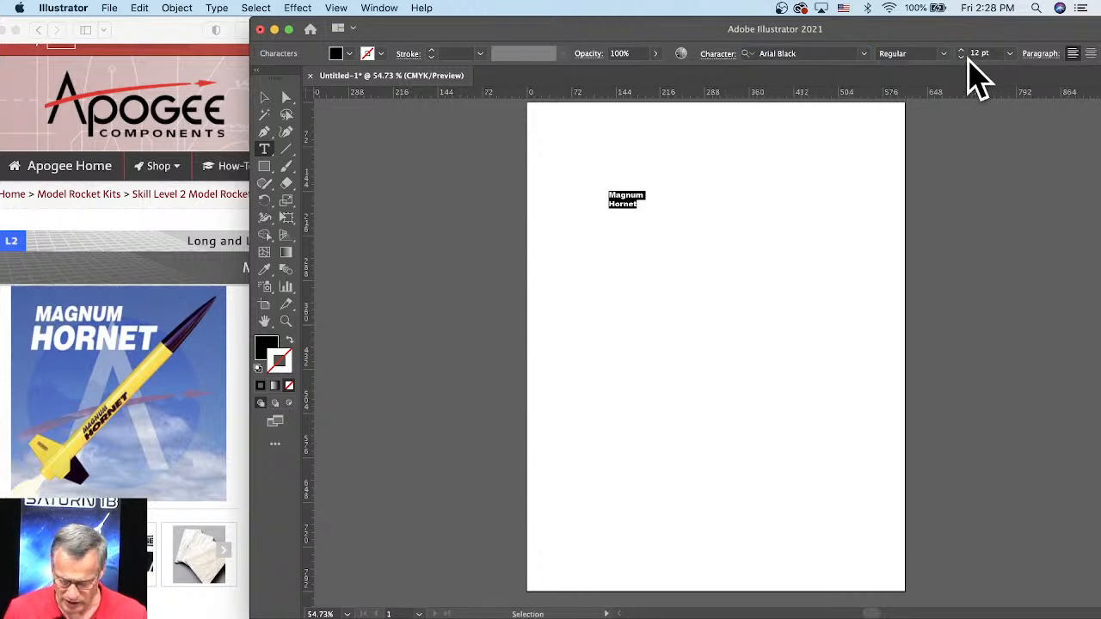
# Step: Check the available font styles and change both lines of the "Magnum Hornet" text to the Impact font
pyautogui.click(944, 54)
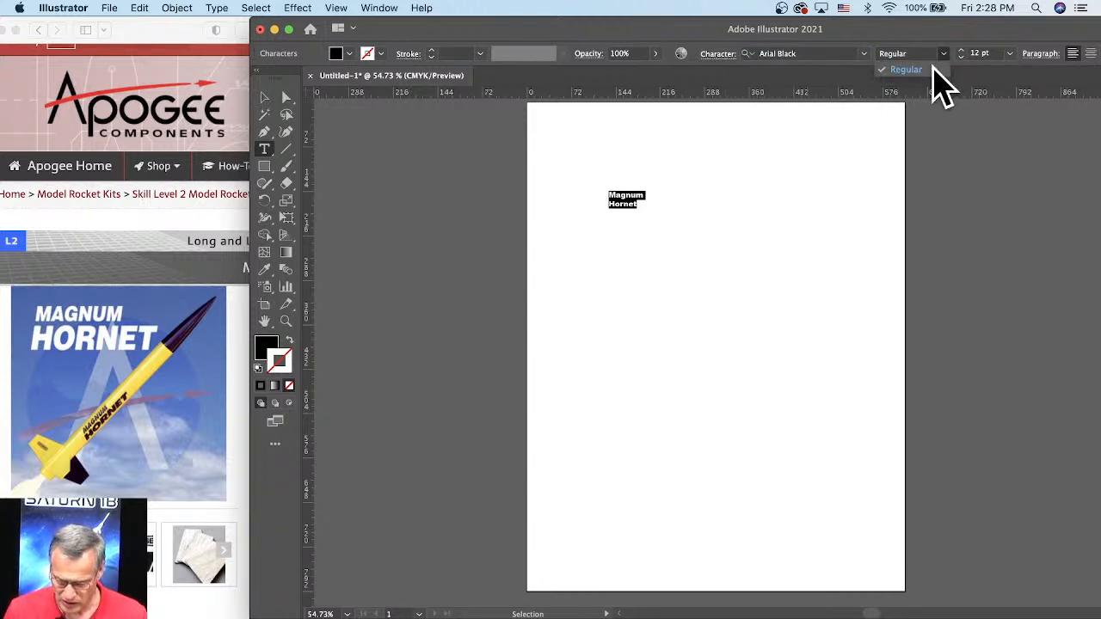
pyautogui.click(864, 55)
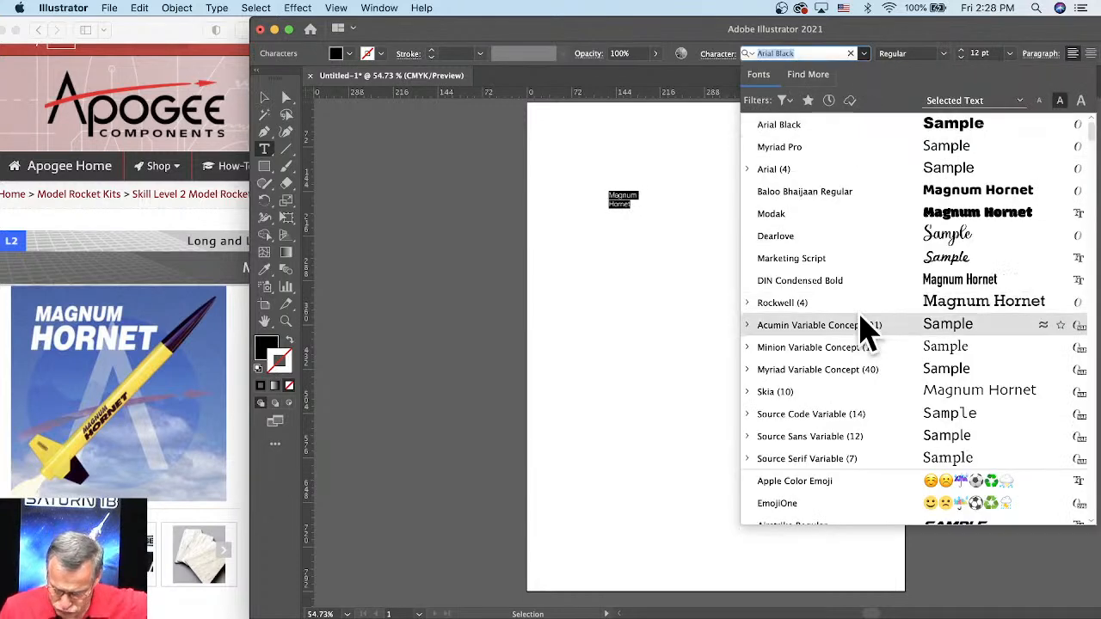
pyautogui.scroll(-15, 864, 338)
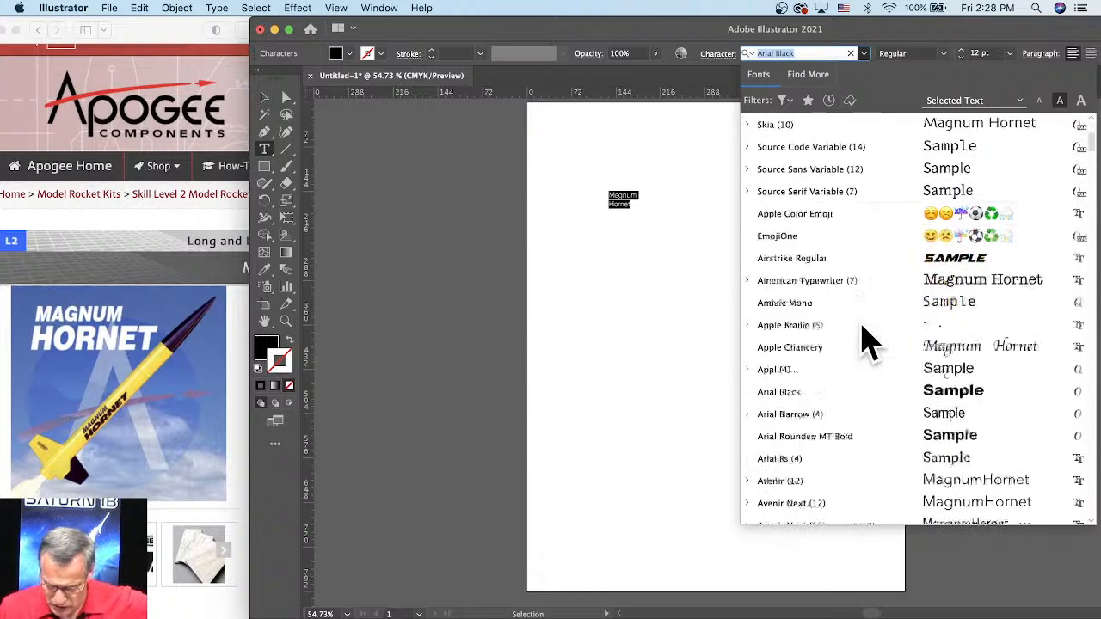
pyautogui.scroll(-15, 864, 338)
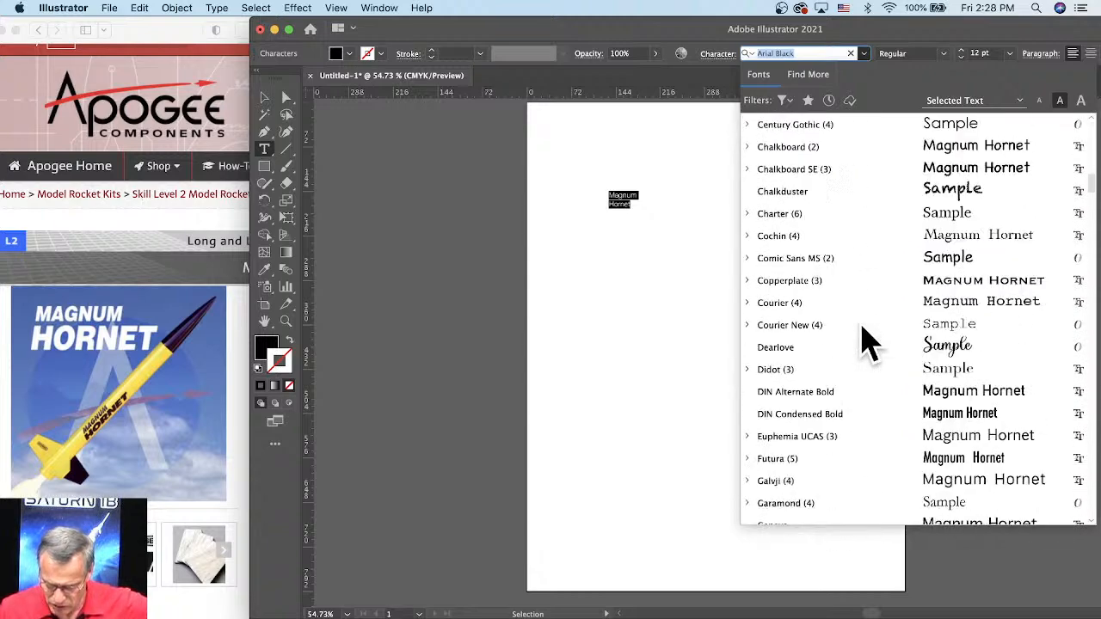
pyautogui.scroll(-14, 864, 338)
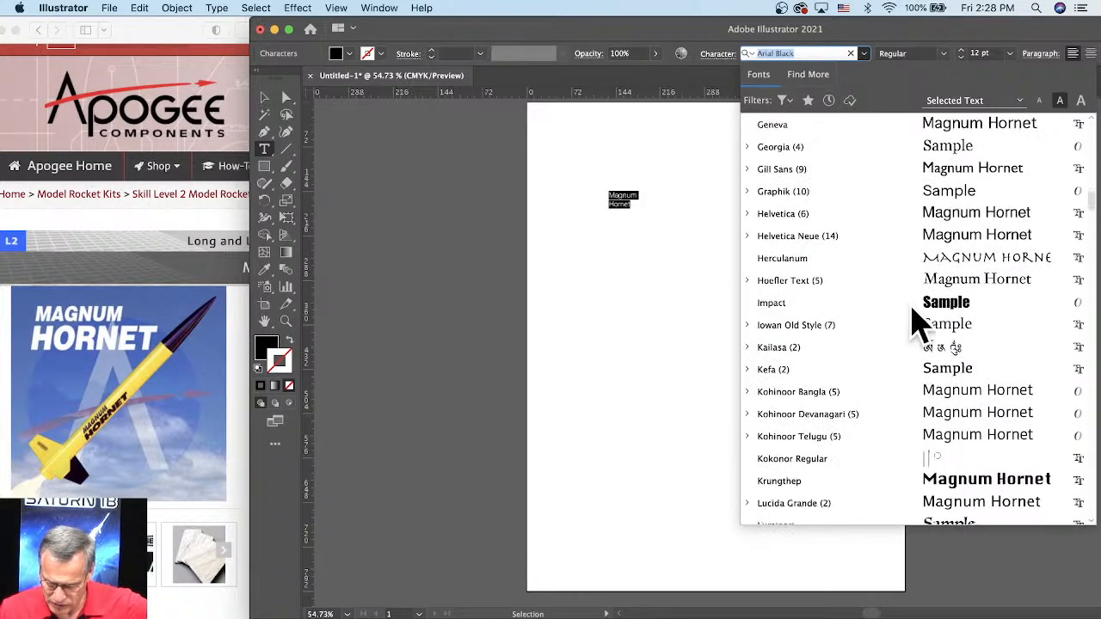
pyautogui.click(955, 309)
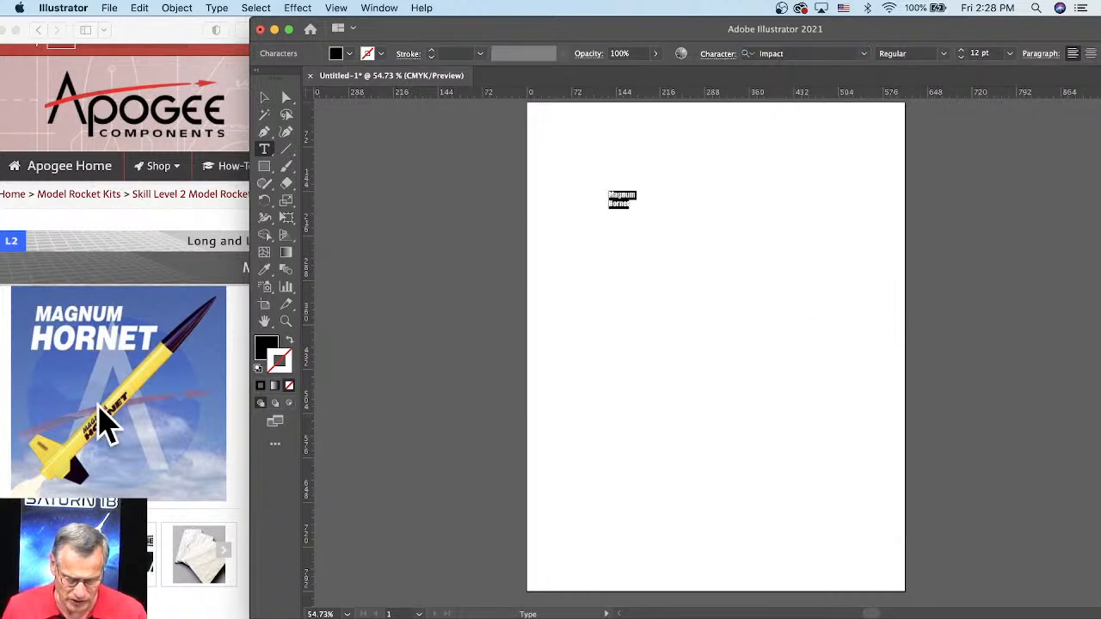
pyautogui.scroll(4, 646, 201)
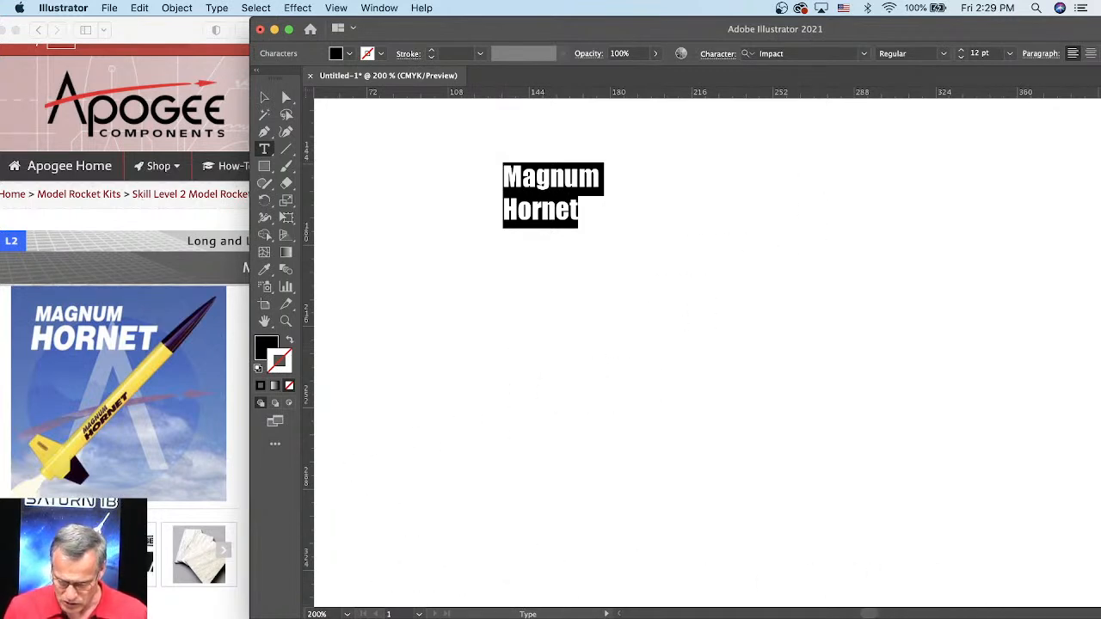
# Step: Switch to RockSim and check the outer diameter and length of the Hornet's main body tube
pyautogui.click(826, 617)
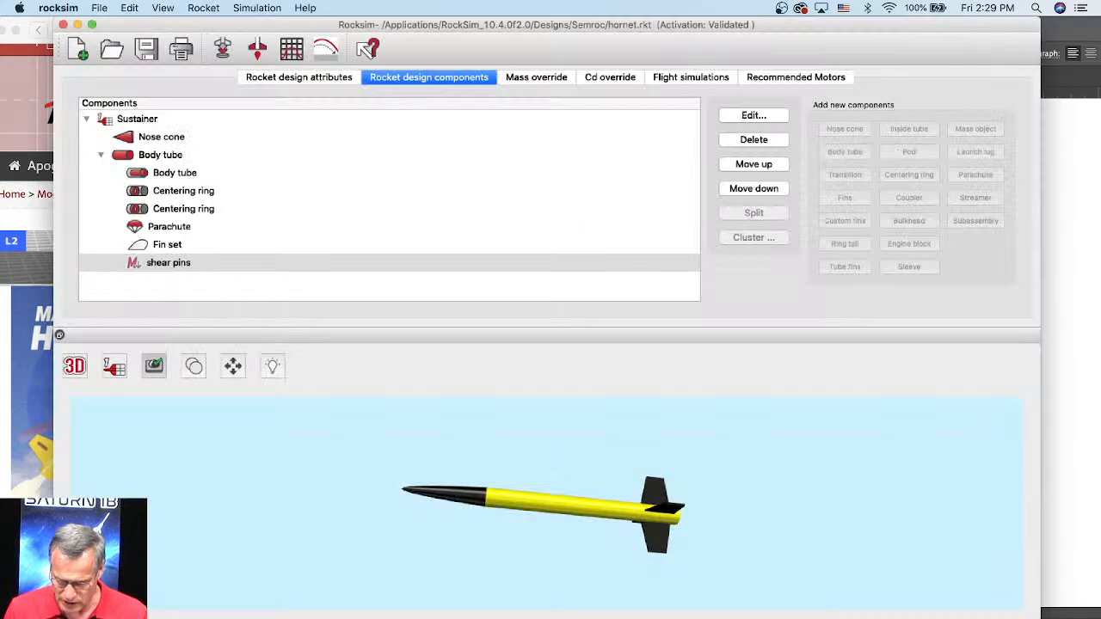
pyautogui.click(573, 516)
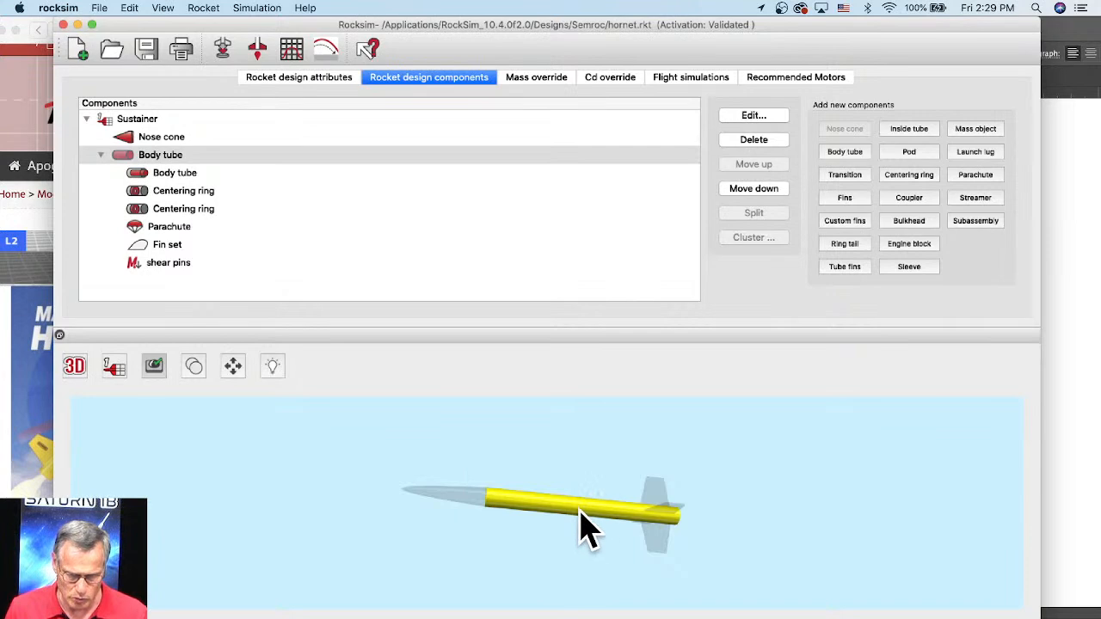
pyautogui.click(159, 157)
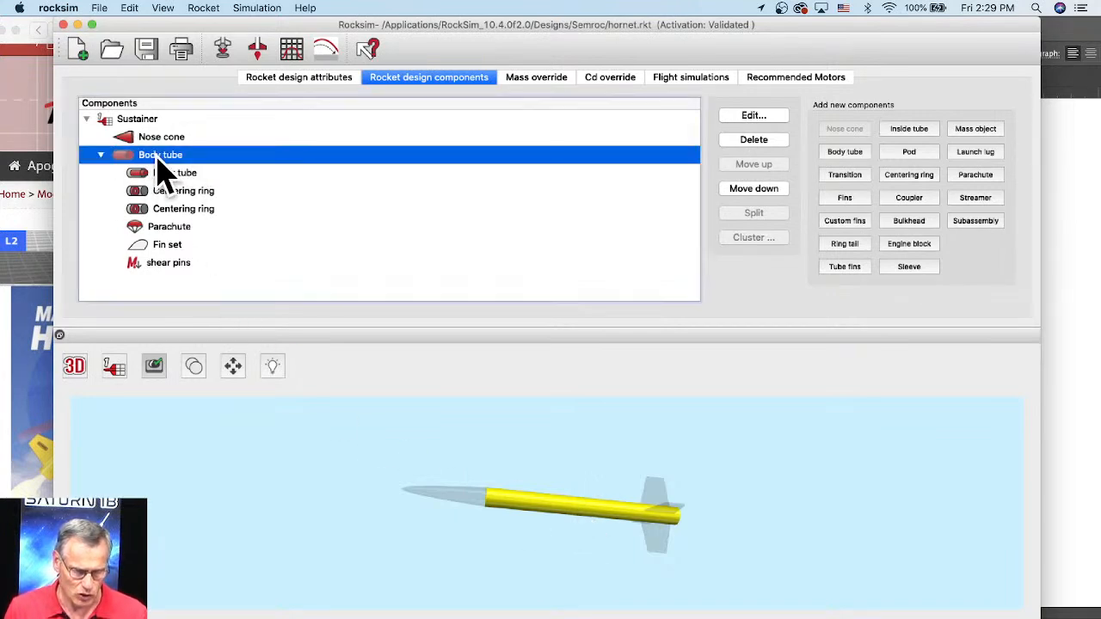
pyautogui.doubleClick(158, 158)
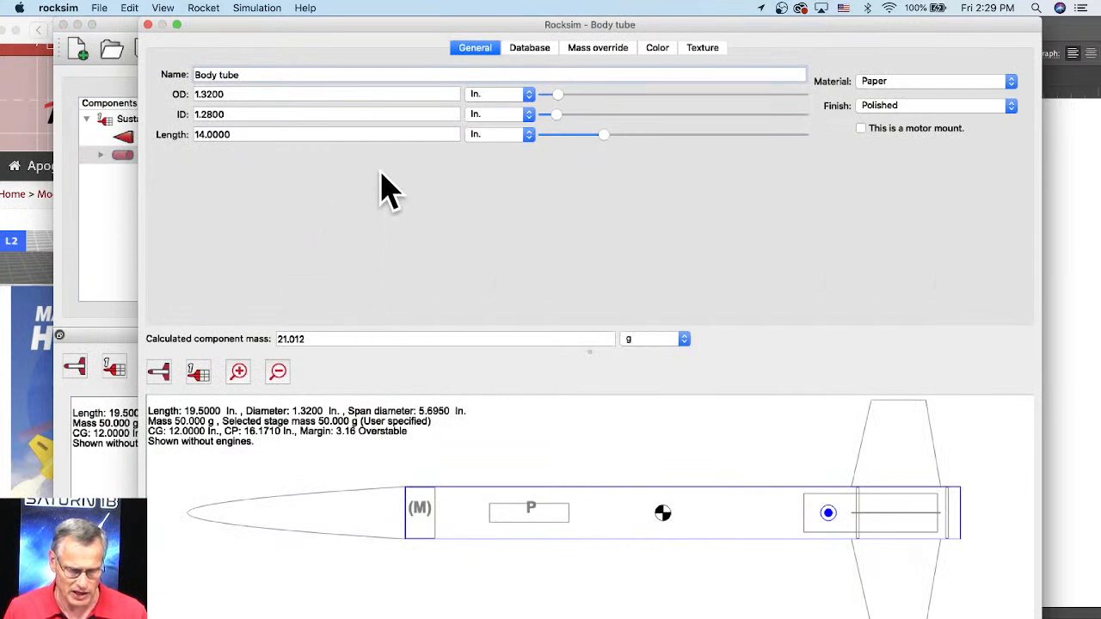
pyautogui.moveTo(231, 137); pyautogui.dragTo(189, 135)
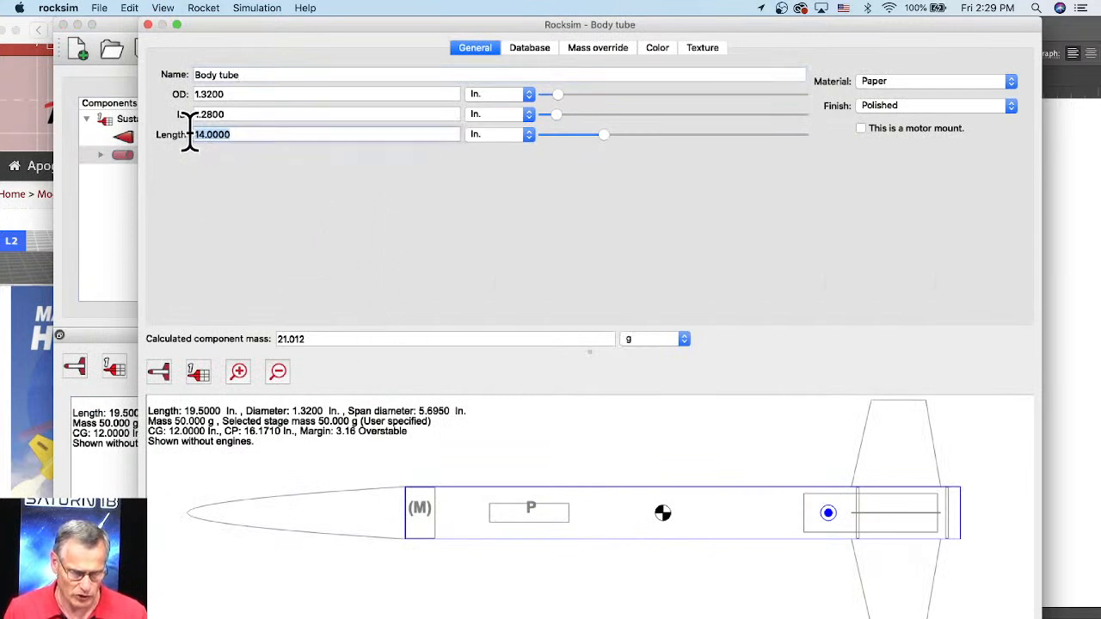
pyautogui.click(229, 94)
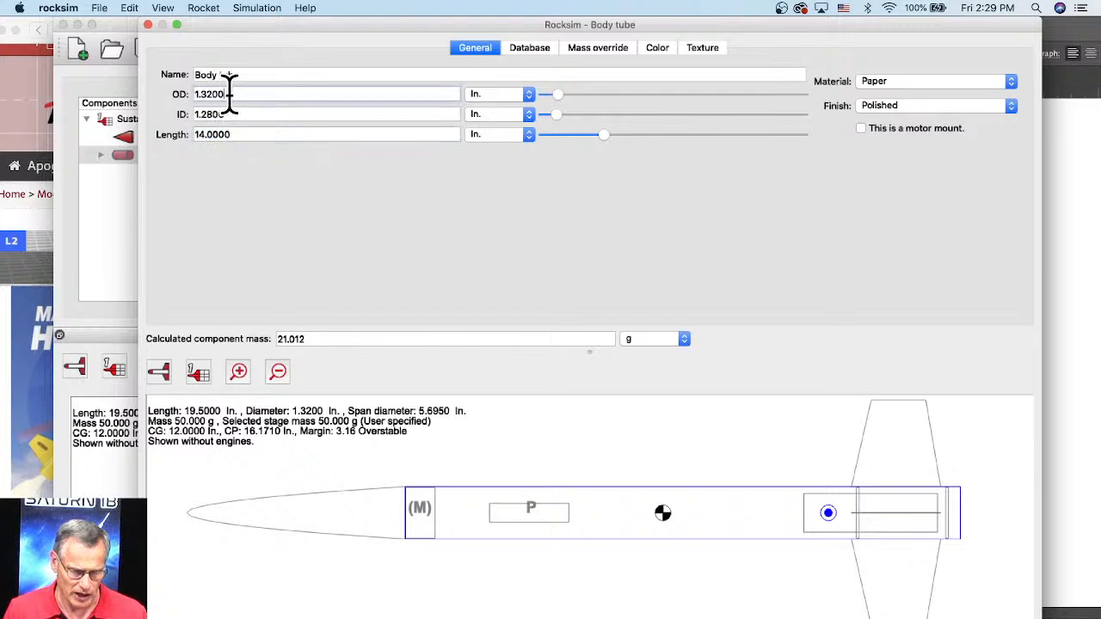
pyautogui.moveTo(229, 94); pyautogui.dragTo(196, 96)
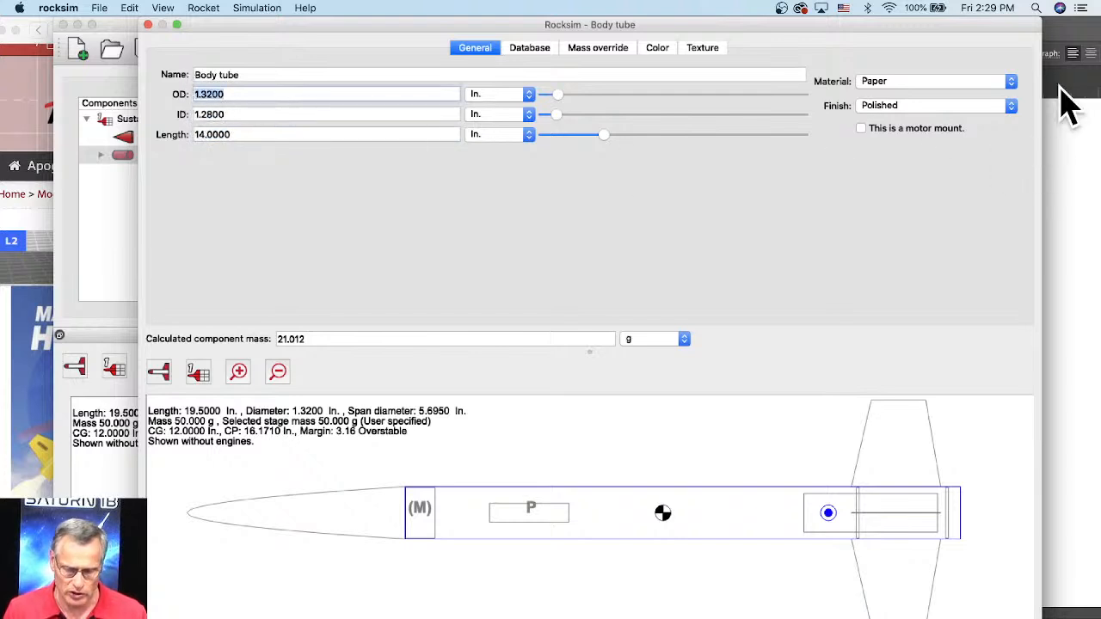
# Step: Switch back to Illustrator and change the general units preference to inches
pyautogui.click(1069, 53)
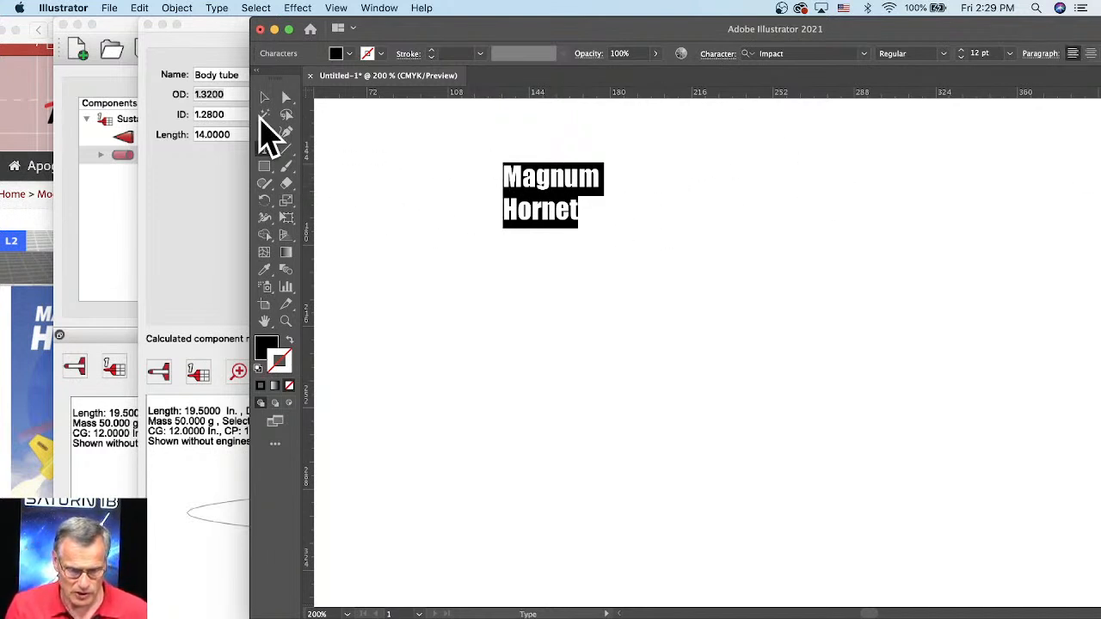
pyautogui.click(266, 166)
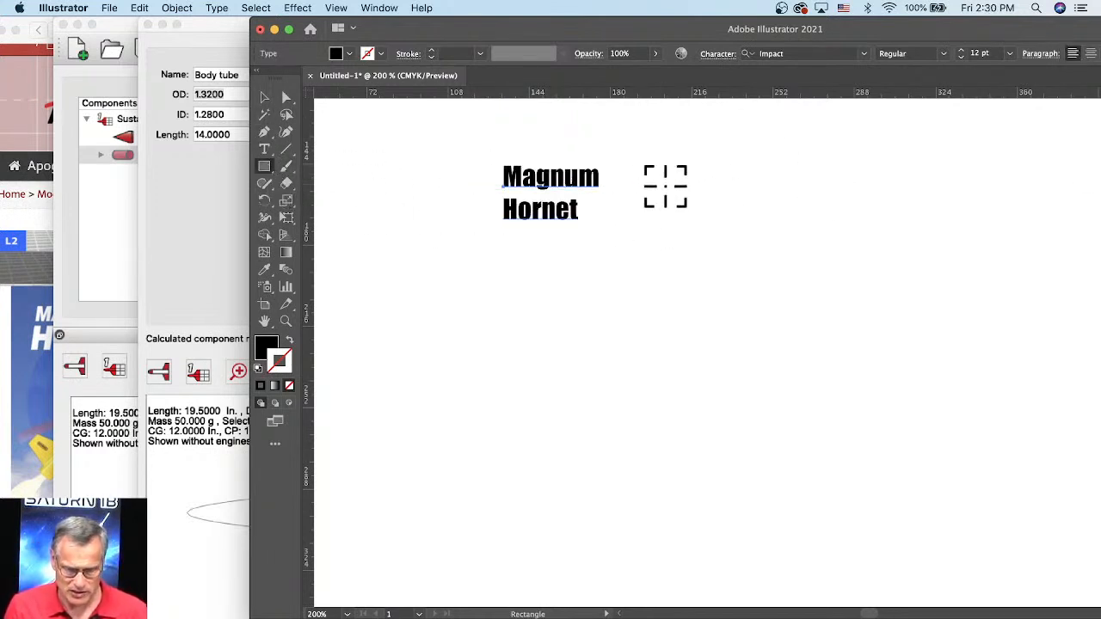
pyautogui.press('super+minus')
pyautogui.press('super+minus')
pyautogui.press('super+minus')
pyautogui.press('super+minus')
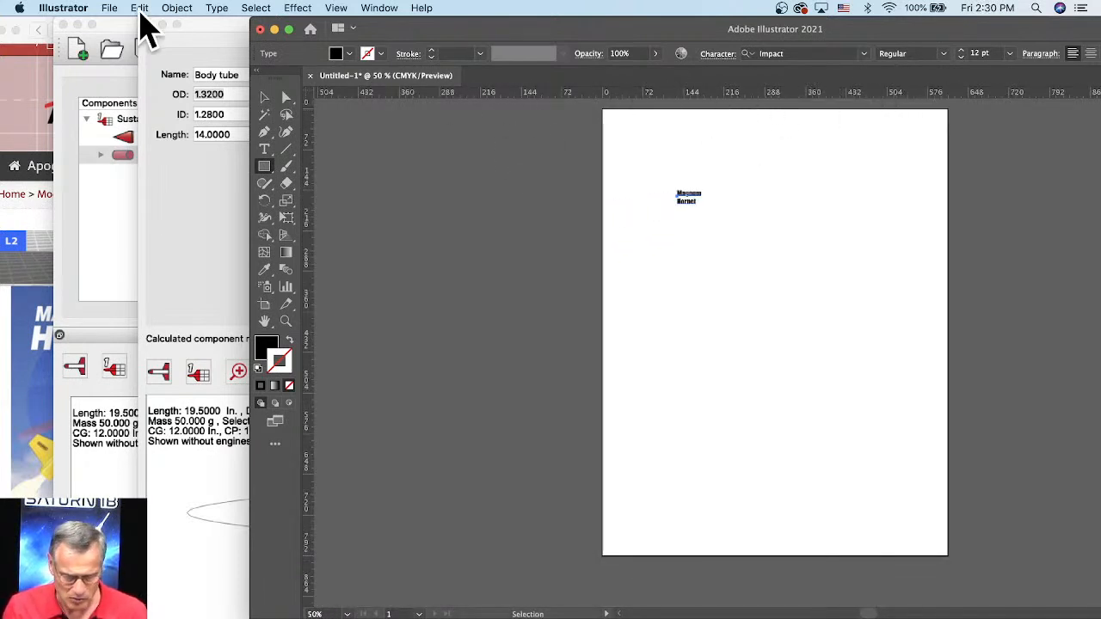
pyautogui.click(115, 8)
pyautogui.moveTo(83, 9)
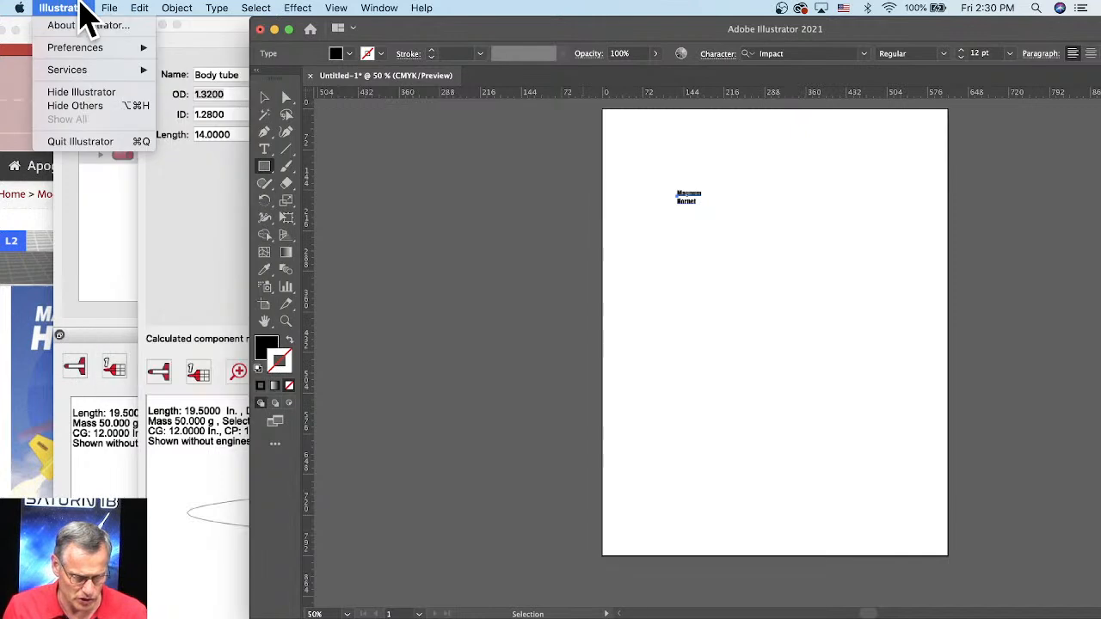
pyautogui.moveTo(86, 48)
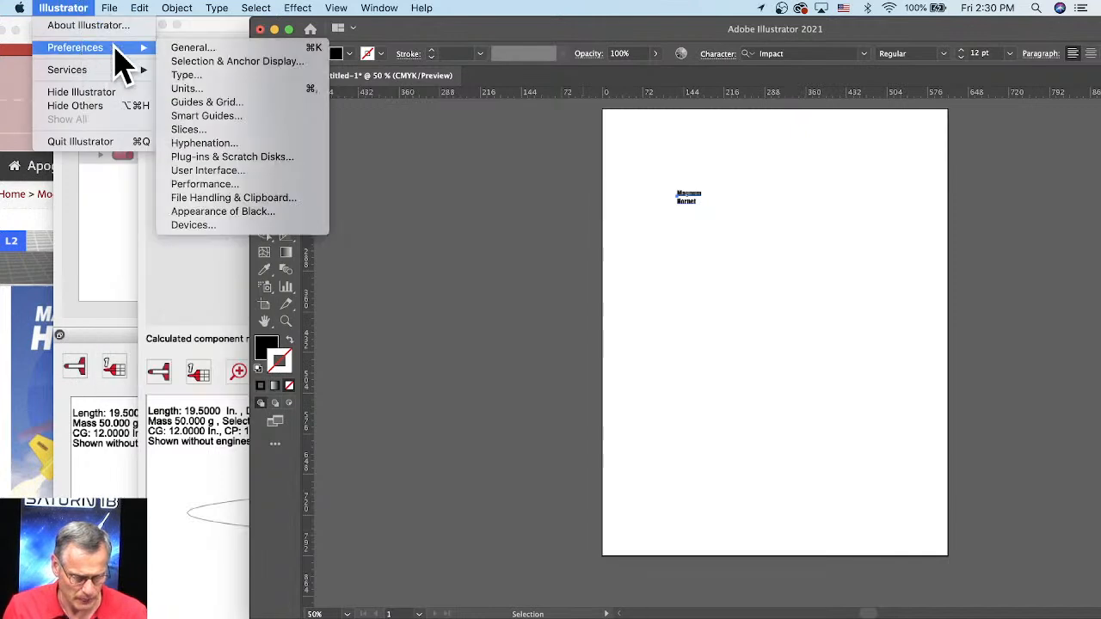
pyautogui.click(197, 89)
pyautogui.click(523, 170)
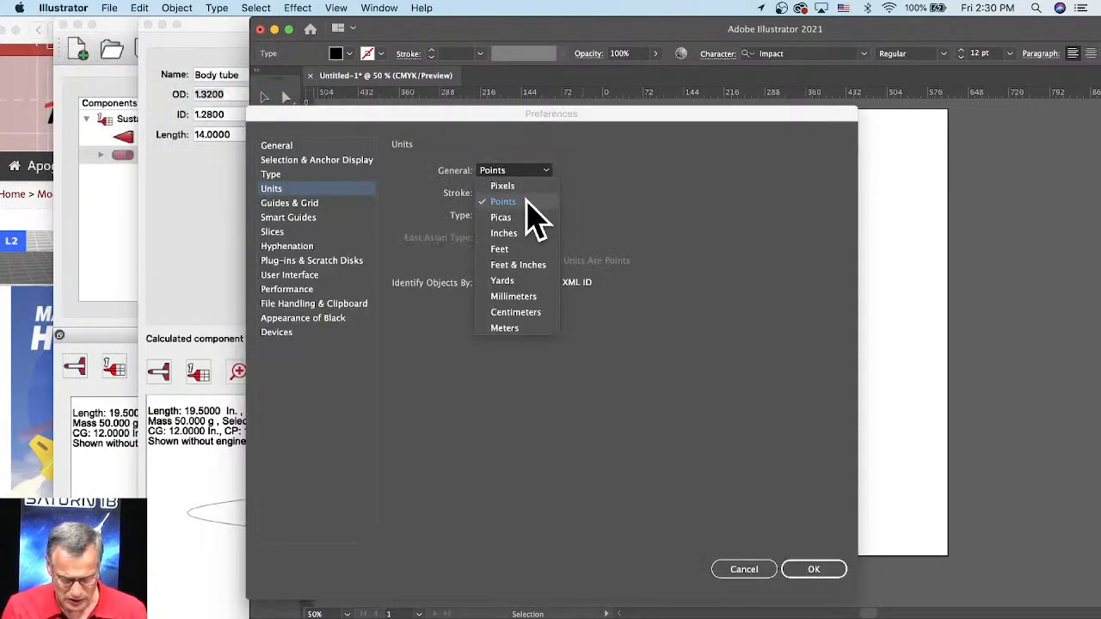
pyautogui.click(515, 234)
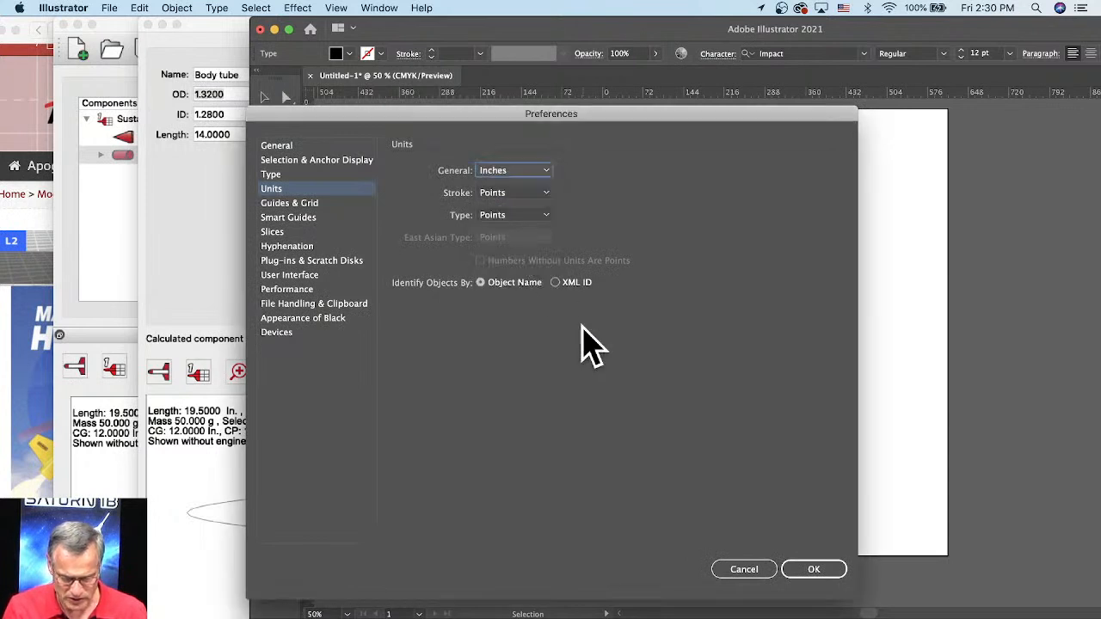
pyautogui.click(827, 571)
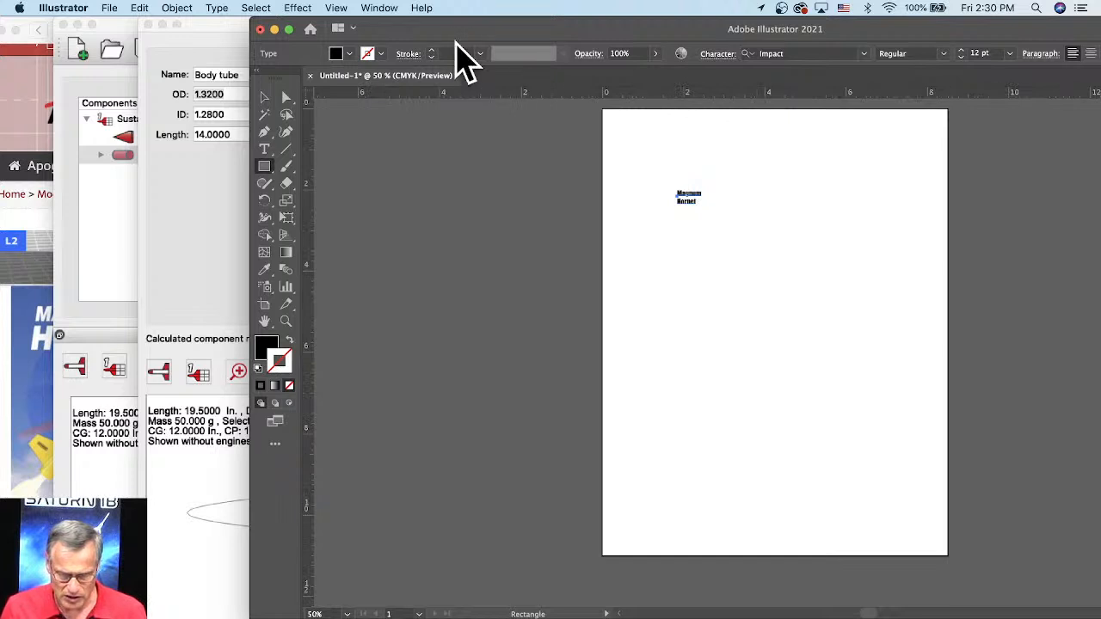
# Step: Shift the Illustrator window to expose its controls and set the artboard height to 14 in
pyautogui.moveTo(455, 32); pyautogui.dragTo(314, 30)
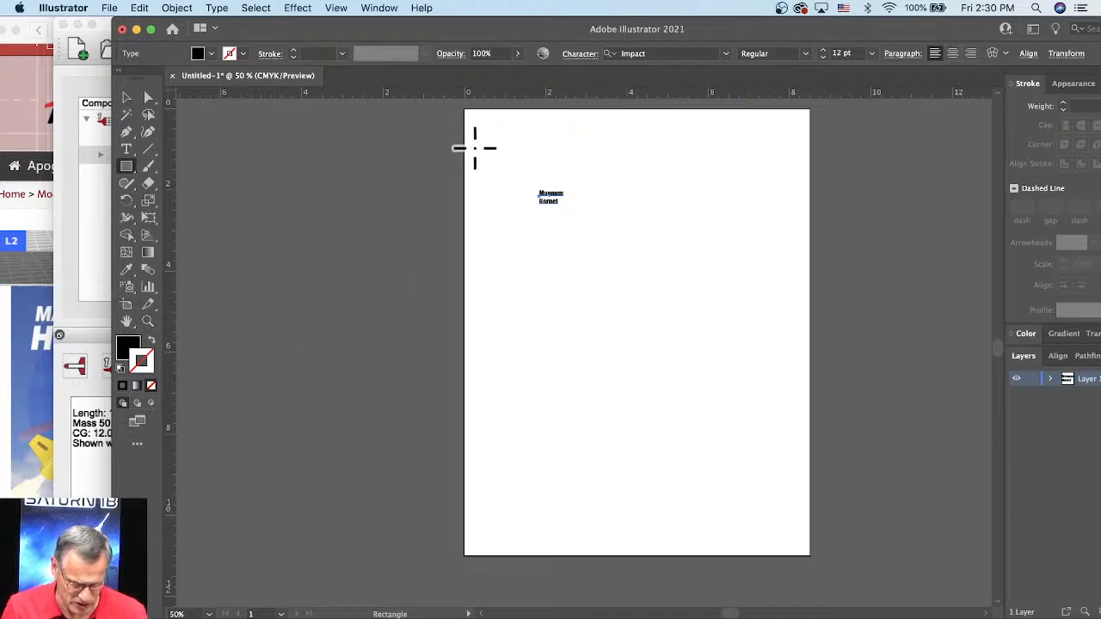
pyautogui.click(125, 306)
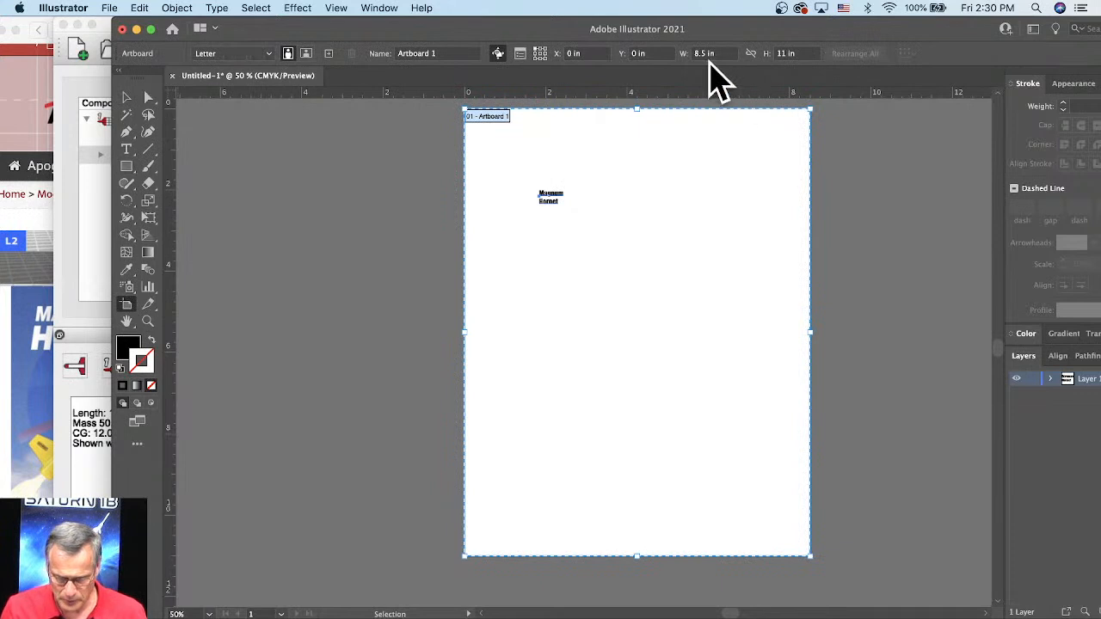
pyautogui.click(797, 54)
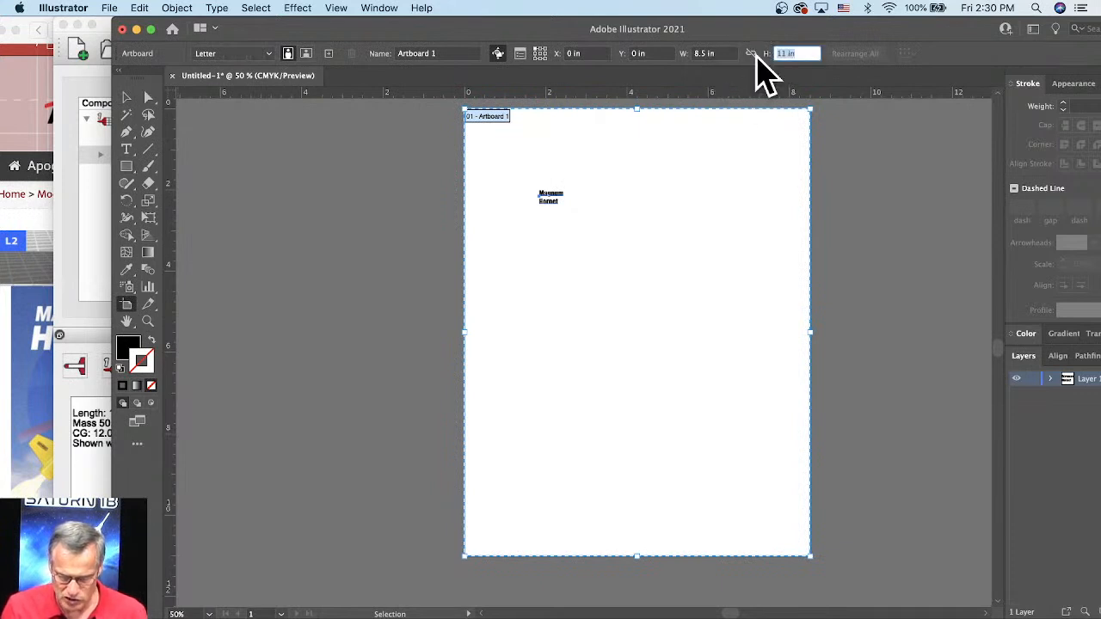
pyautogui.write('14')
pyautogui.press('Return')
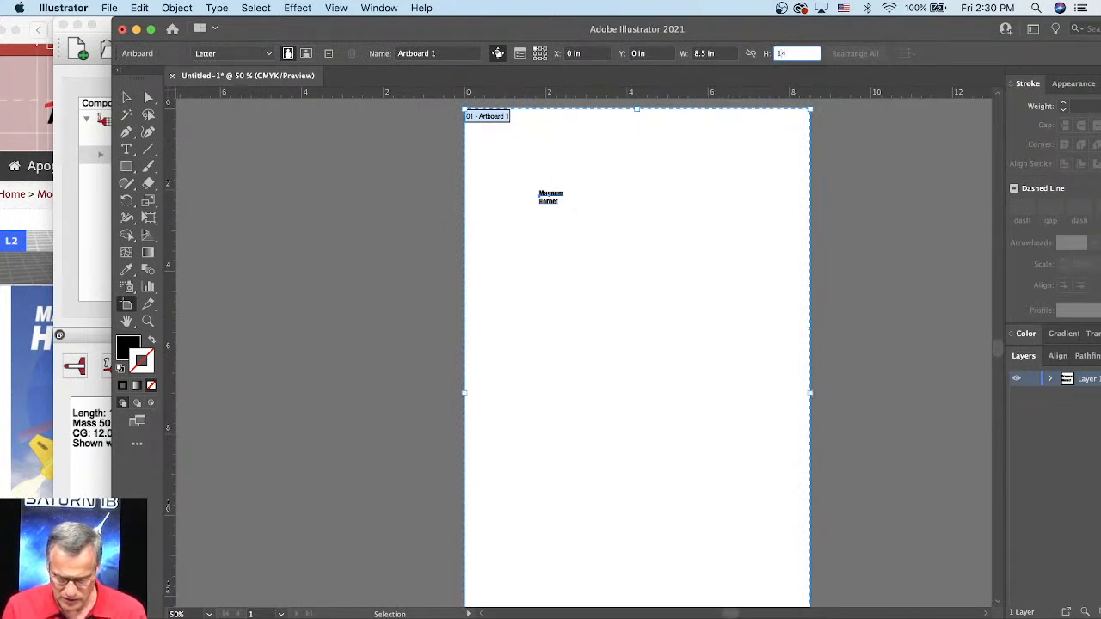
# Step: Draw a black rectangle about 3.1 in wide spanning the artboard's full 14 in height, beside the lettering
pyautogui.click(127, 167)
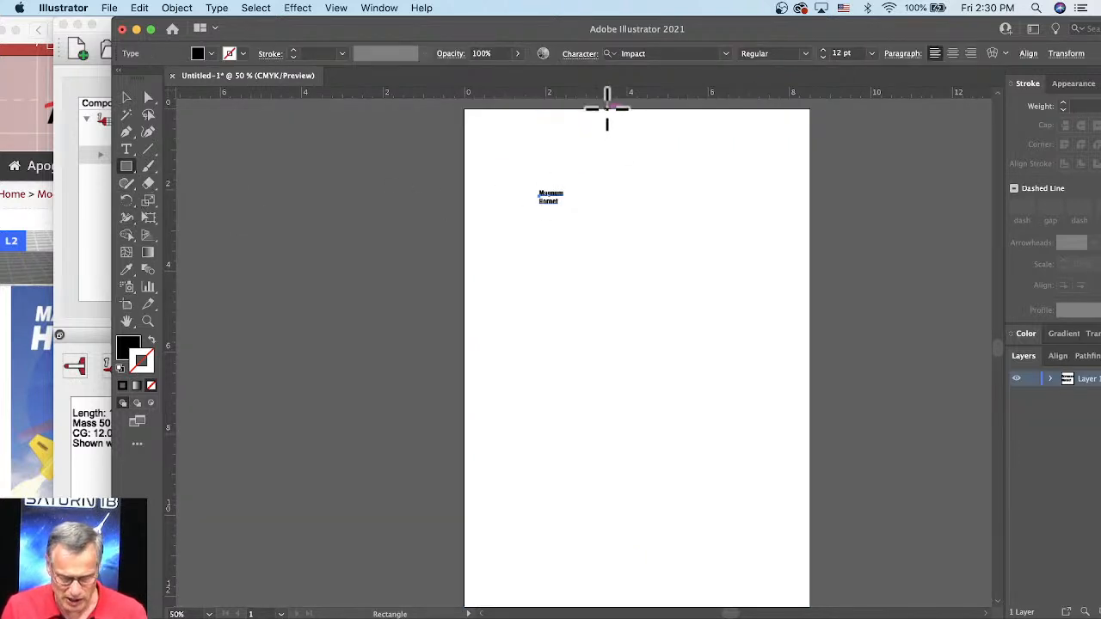
pyautogui.moveTo(607, 109); pyautogui.dragTo(731, 551)
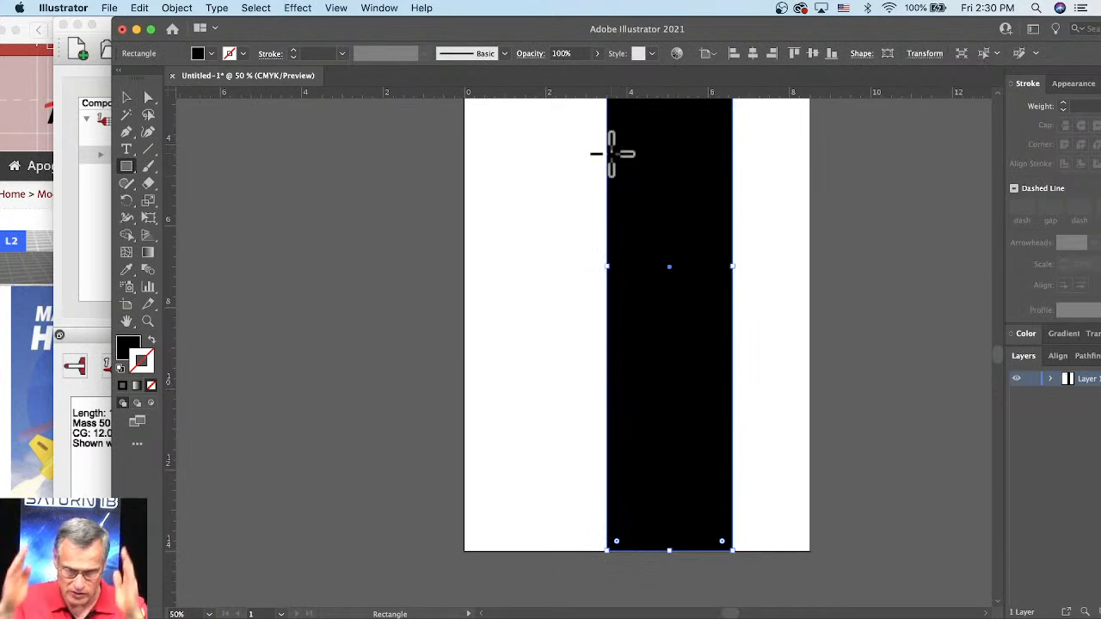
pyautogui.scroll(10, 676, 228)
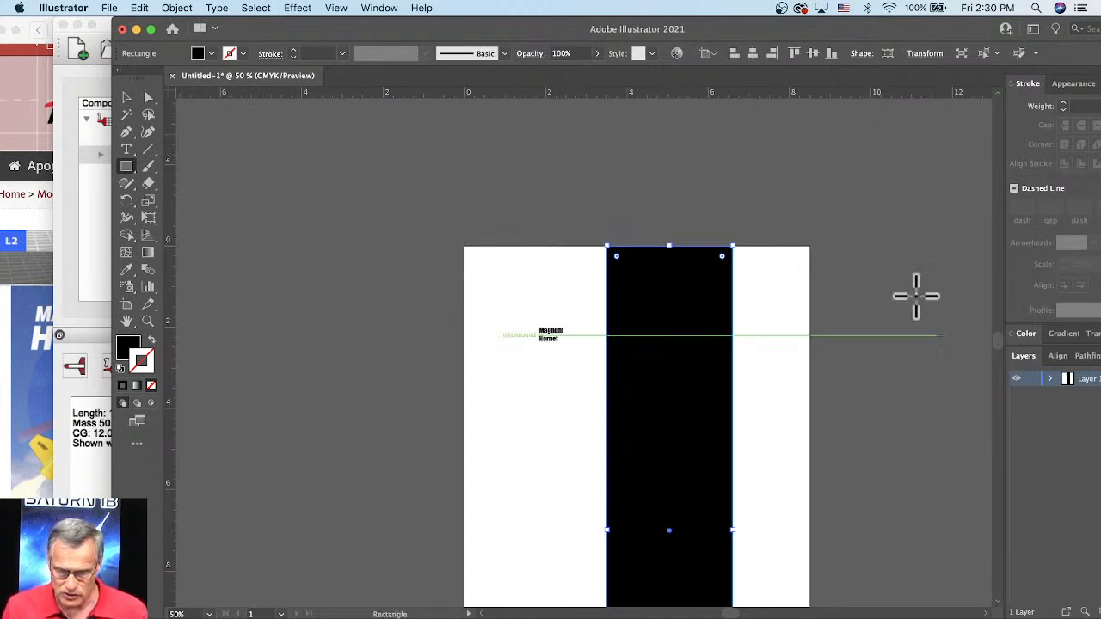
# Step: Set the black rectangle's width to the tube circumference, 1.32*3.1415926 in, and check the computed width
pyautogui.press('v')
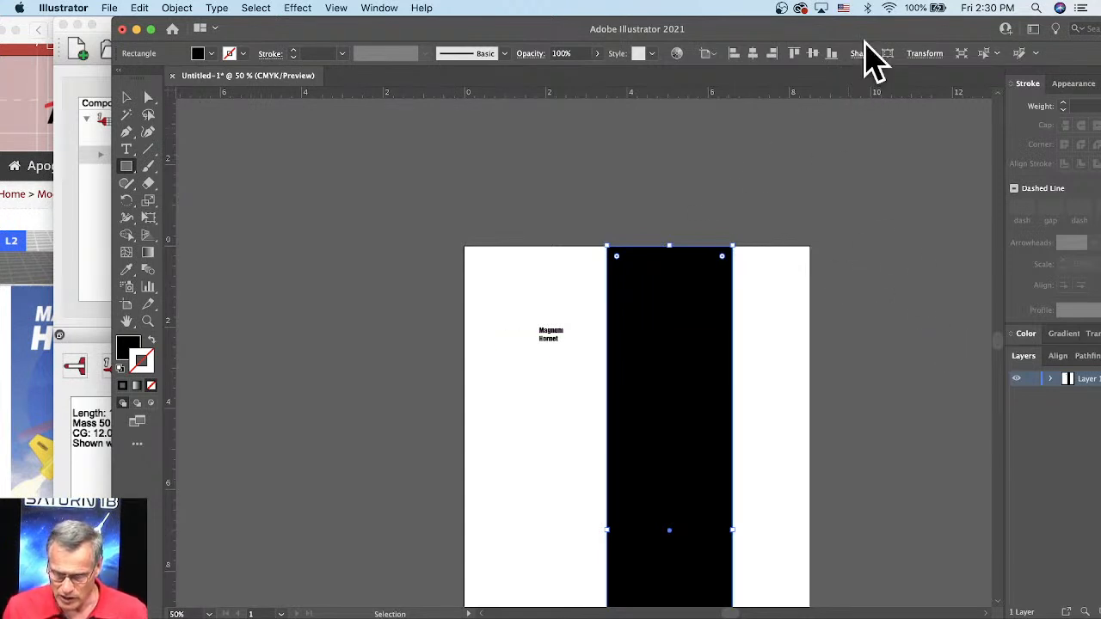
pyautogui.click(927, 57)
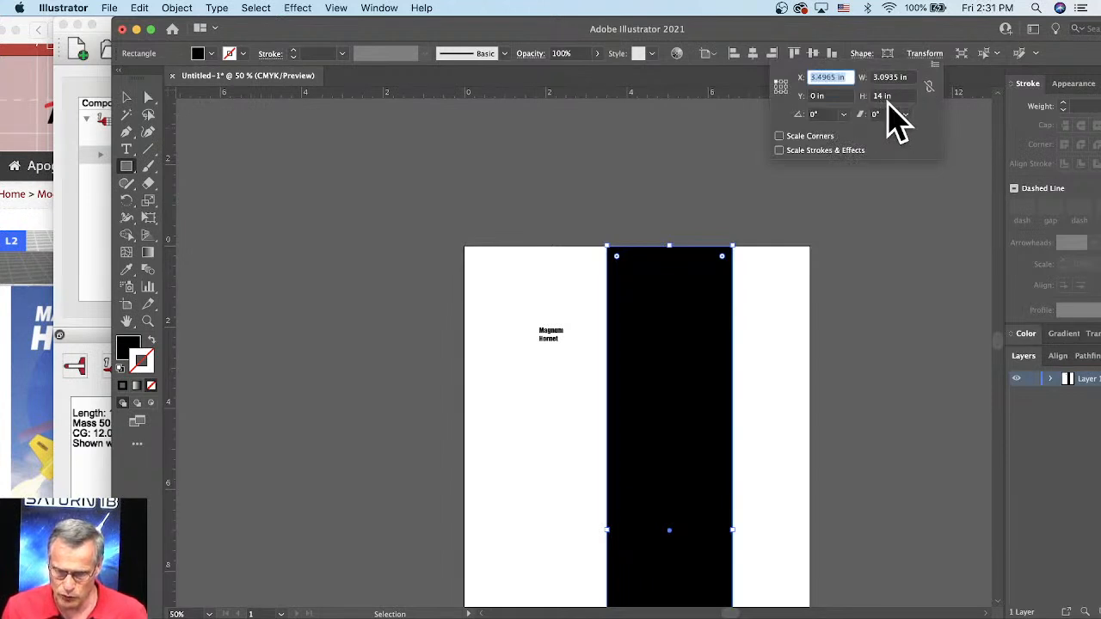
pyautogui.click(910, 78)
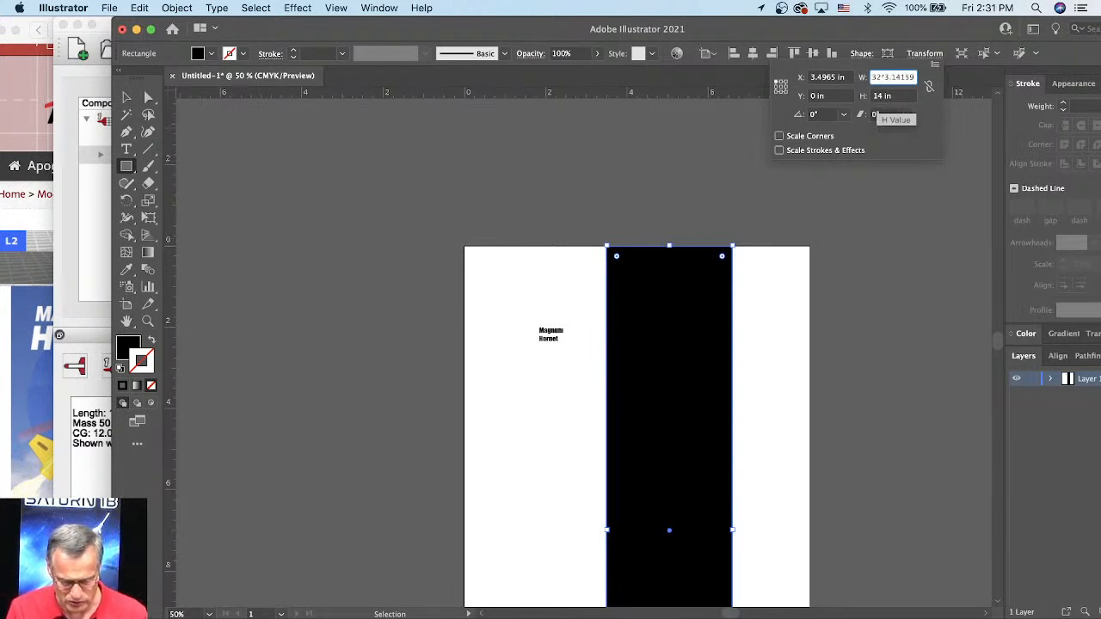
pyautogui.write('6')
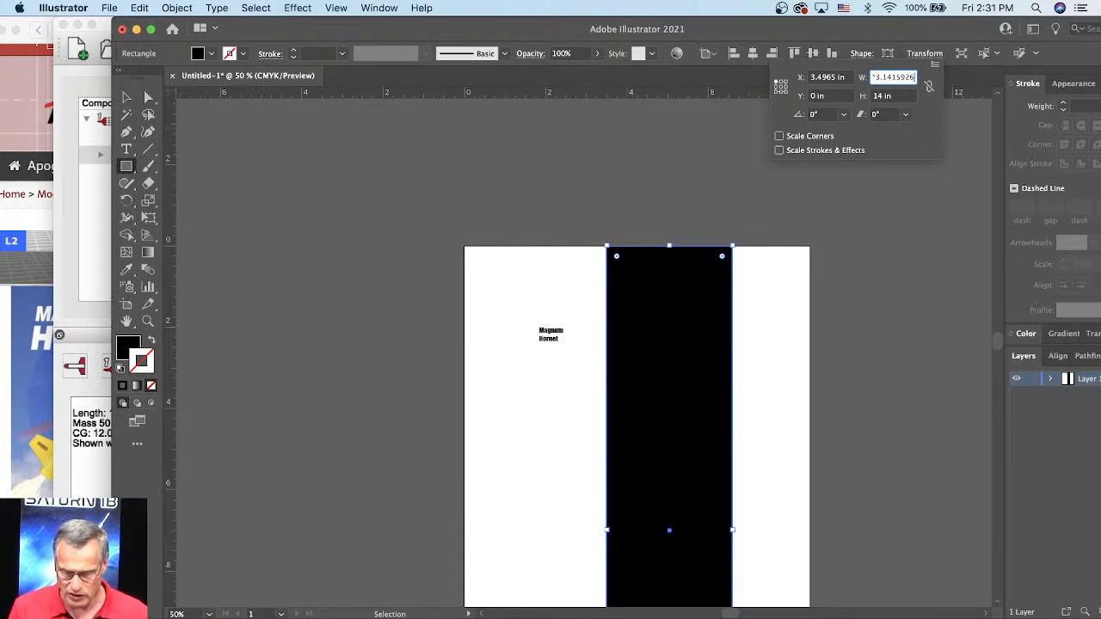
pyautogui.press('Return')
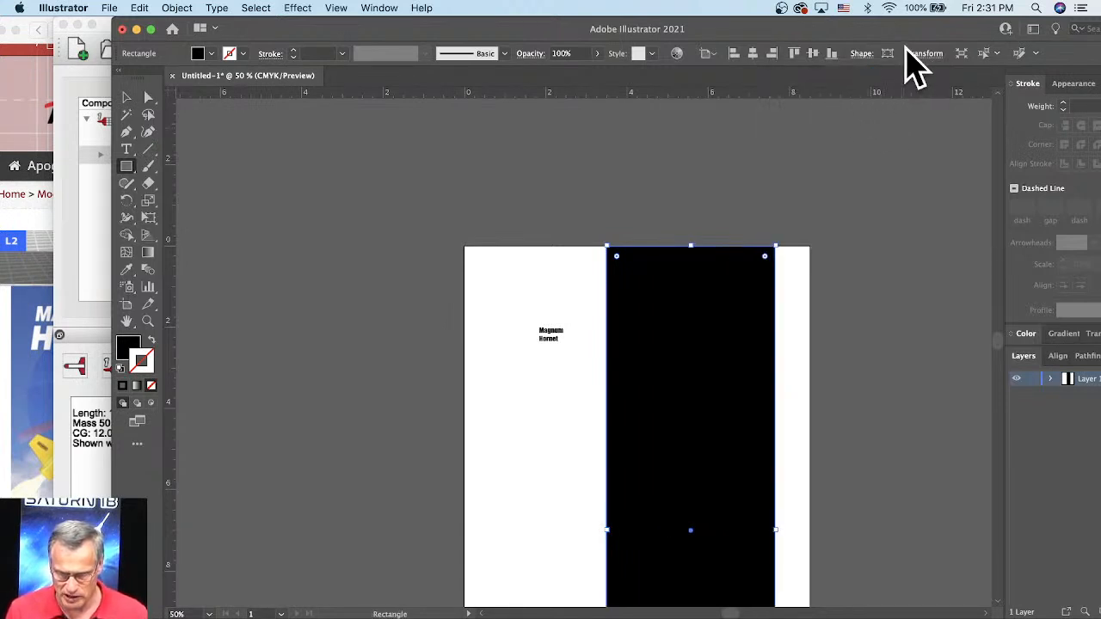
pyautogui.click(926, 55)
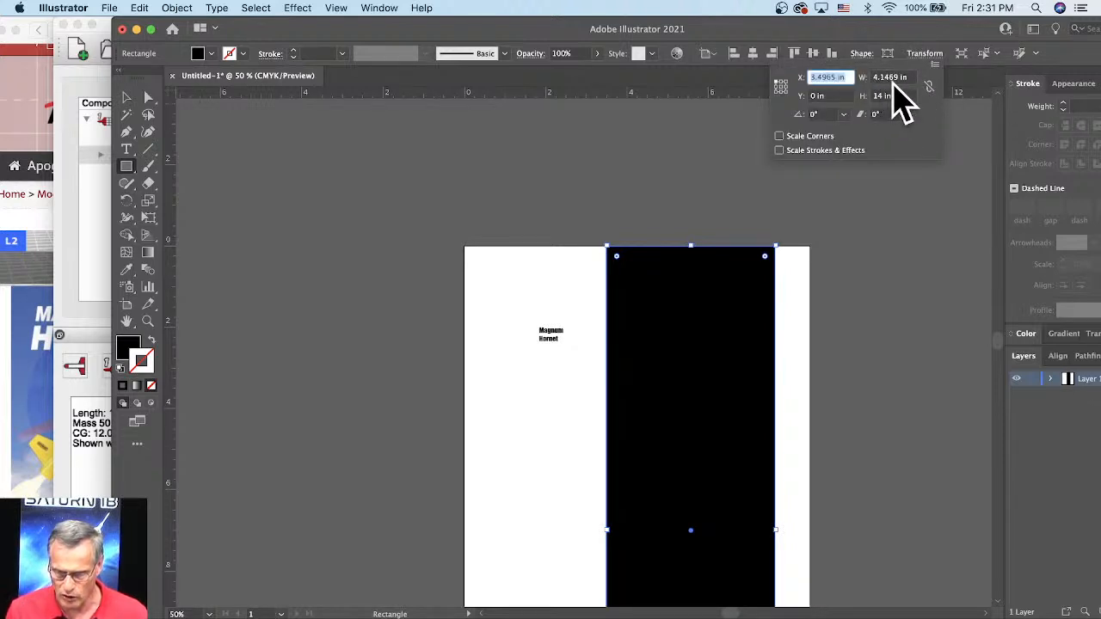
pyautogui.click(789, 305)
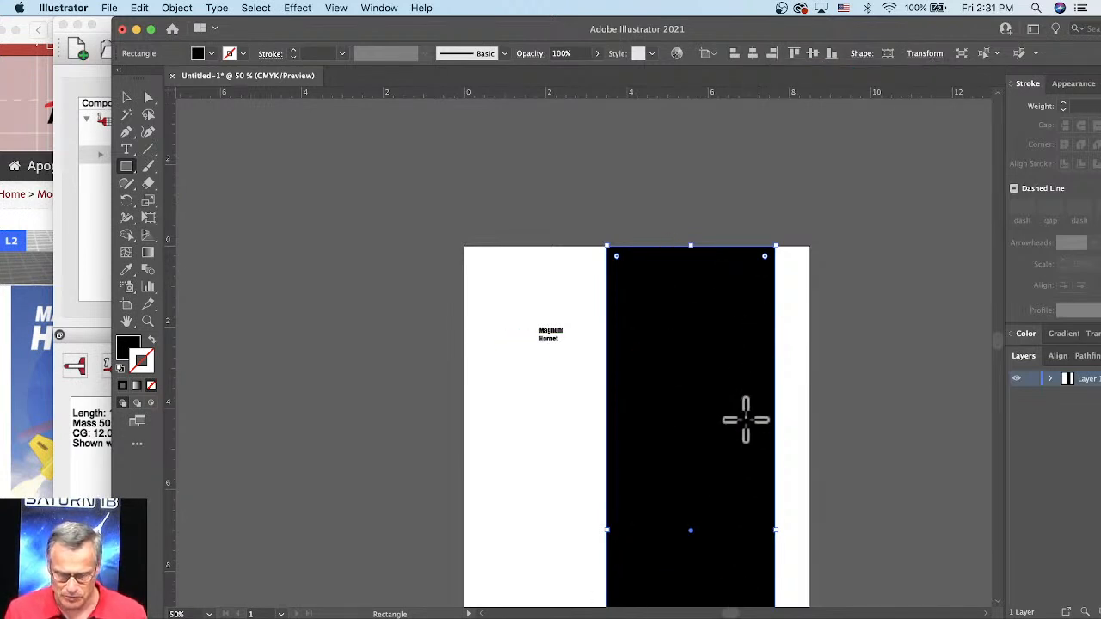
# Step: Check the rocket's body colour and lettering in the Magnum Hornet product photo in Safari and return to Illustrator
pyautogui.scroll(-5, 771, 187)
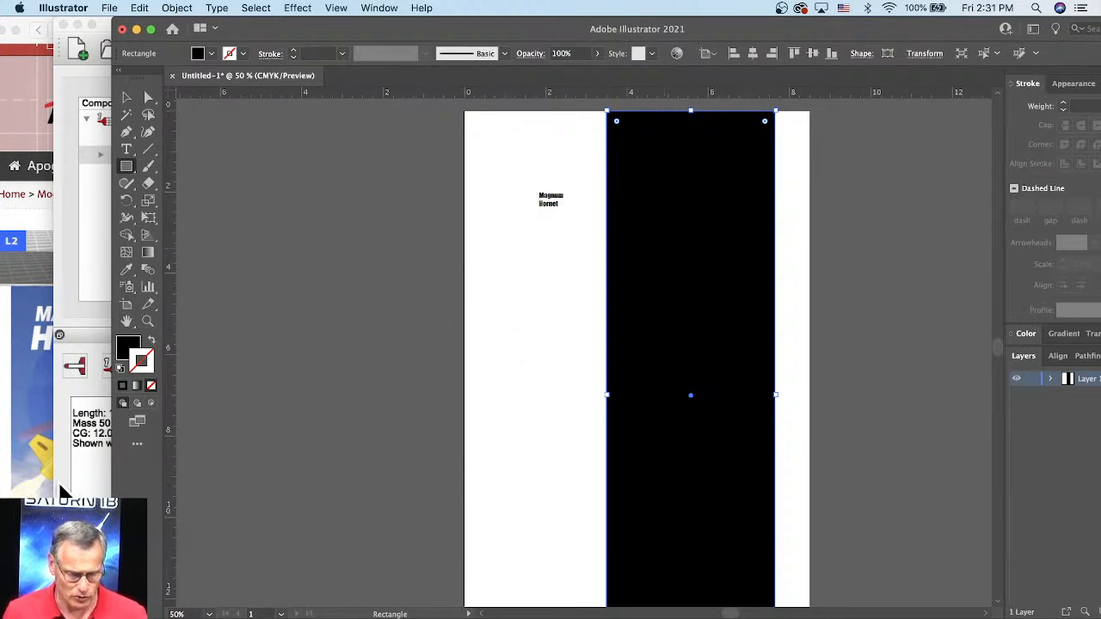
pyautogui.click(39, 365)
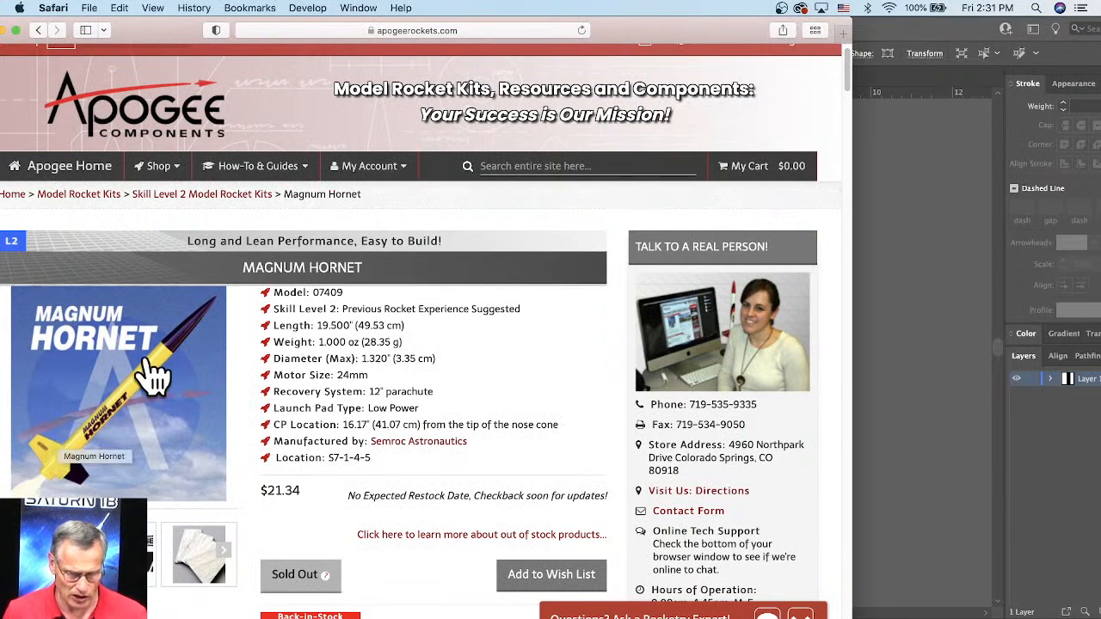
pyautogui.click(898, 303)
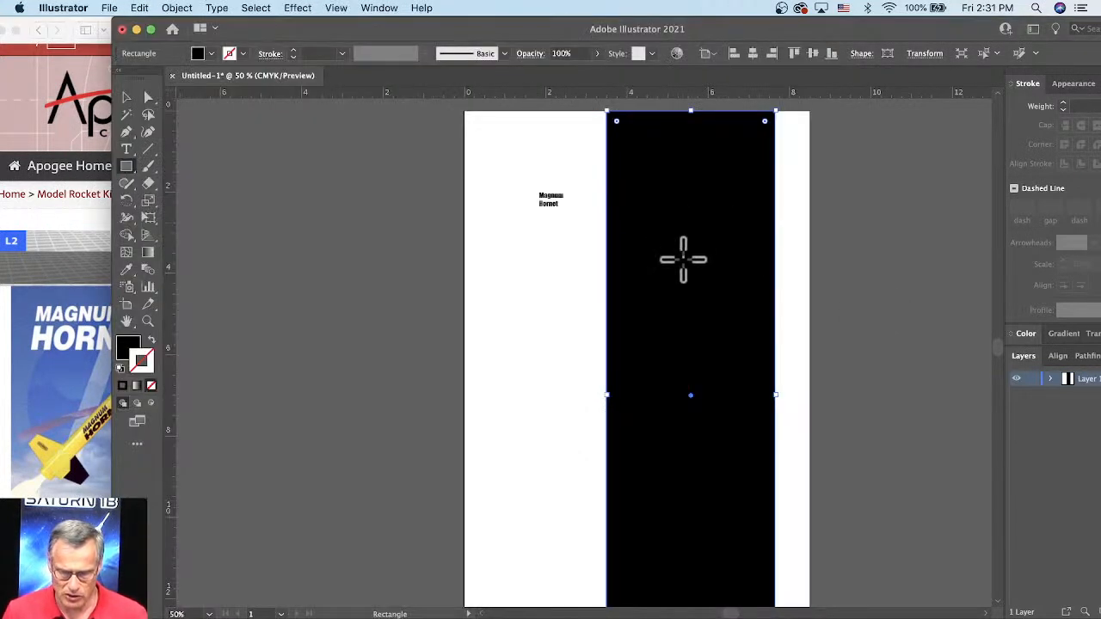
# Step: Change the tall rectangle's fill from black to pure yellow, RGB 255, 255, 0 (FFFF00)
pyautogui.click(133, 346)
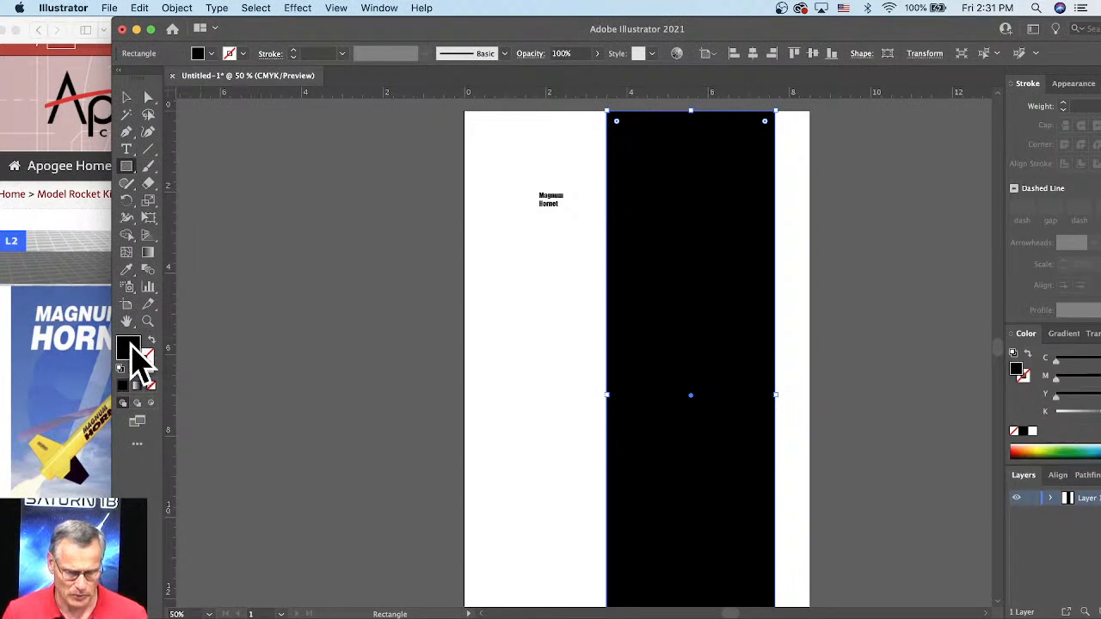
pyautogui.doubleClick(131, 345)
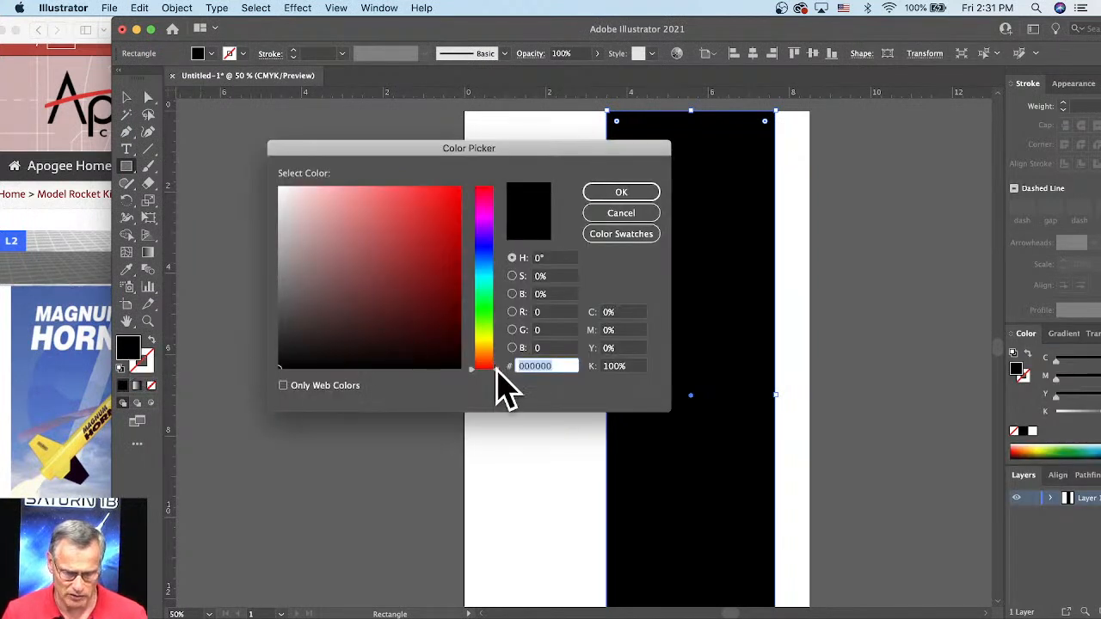
pyautogui.moveTo(496, 369); pyautogui.dragTo(492, 332)
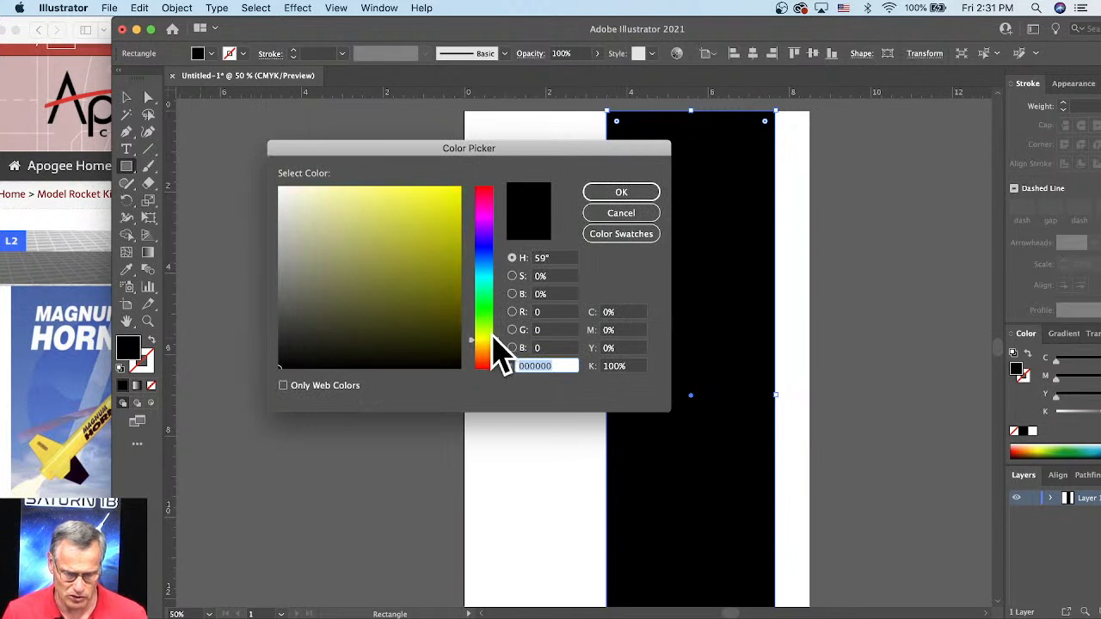
pyautogui.click(452, 194)
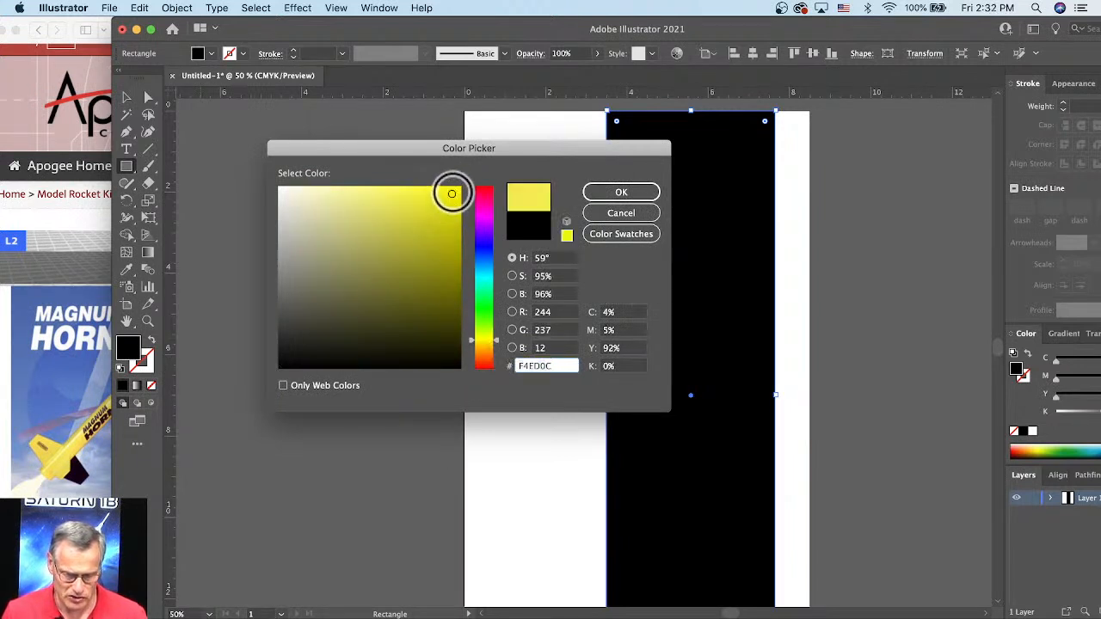
pyautogui.moveTo(451, 194); pyautogui.dragTo(461, 185)
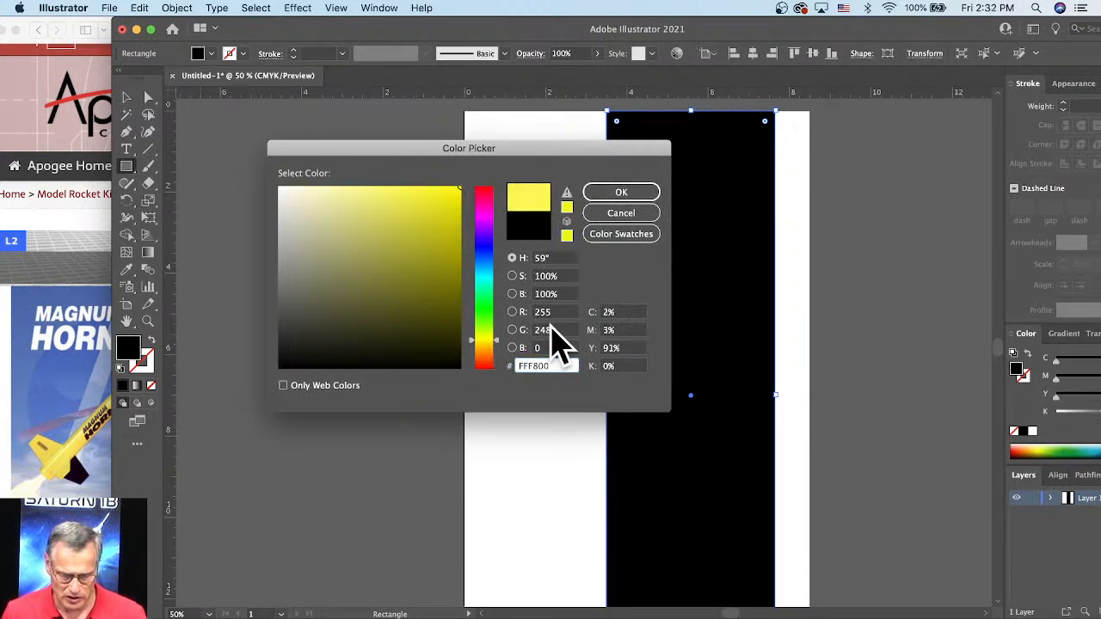
pyautogui.click(541, 332)
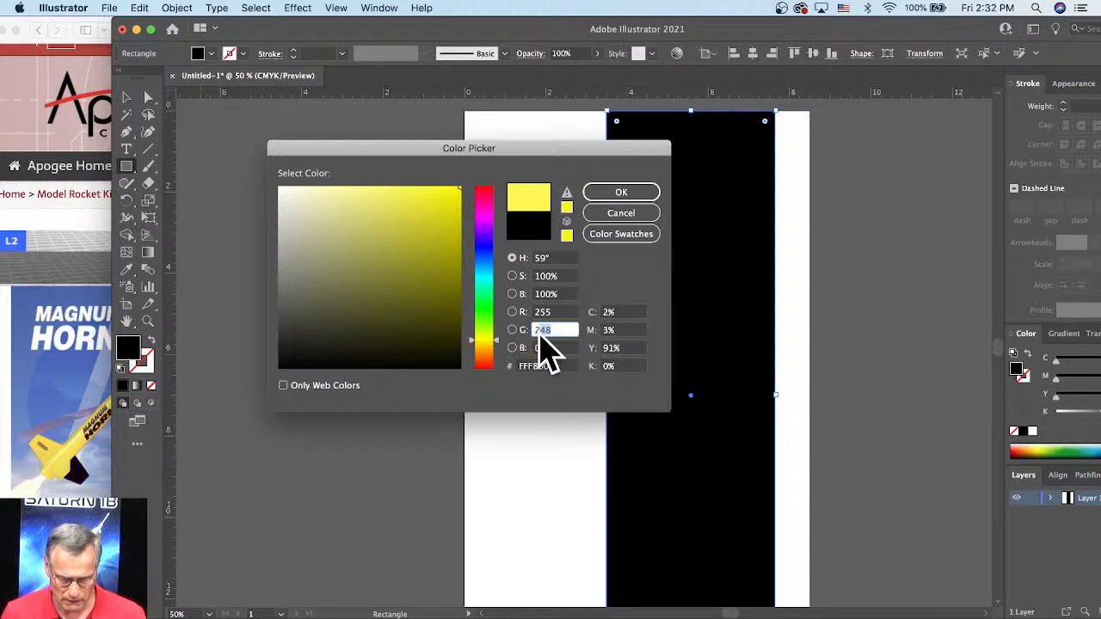
pyautogui.write('255')
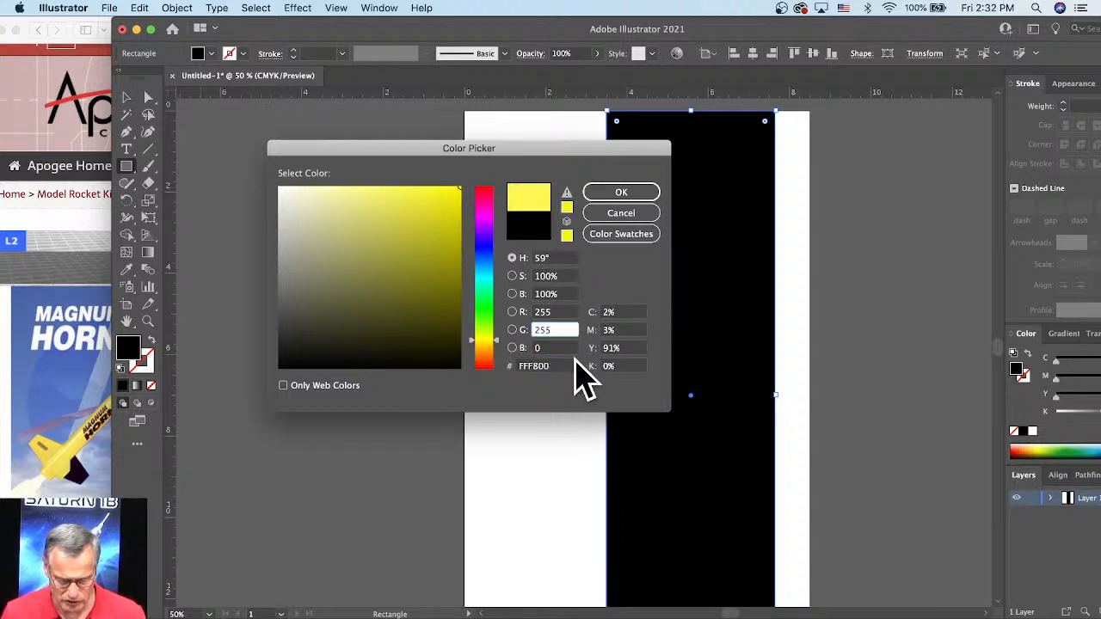
pyautogui.press('Tab')
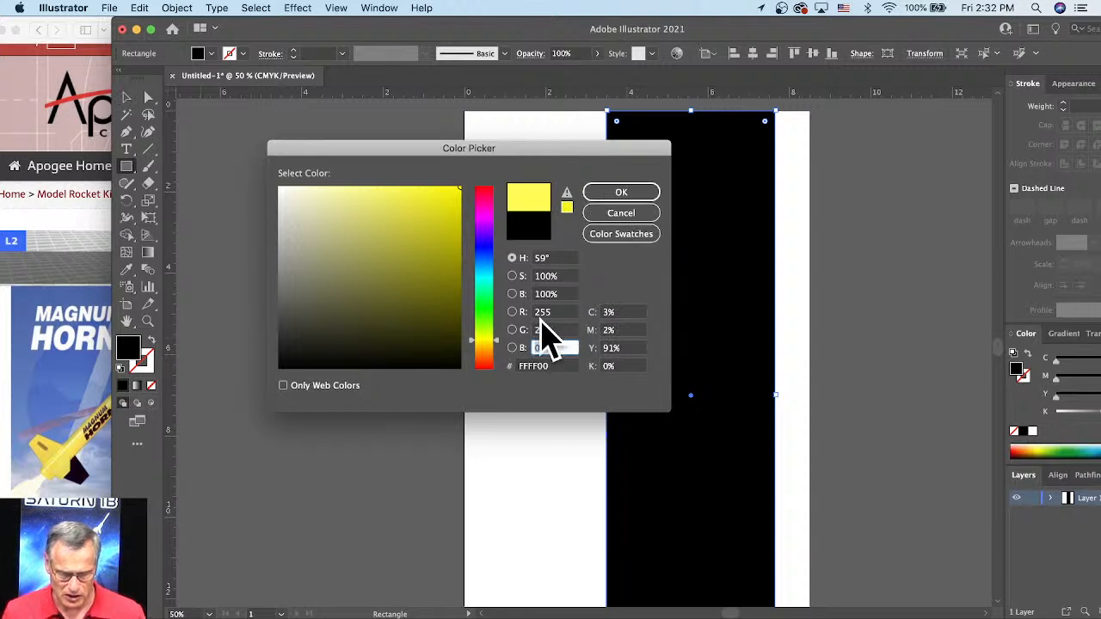
pyautogui.click(621, 192)
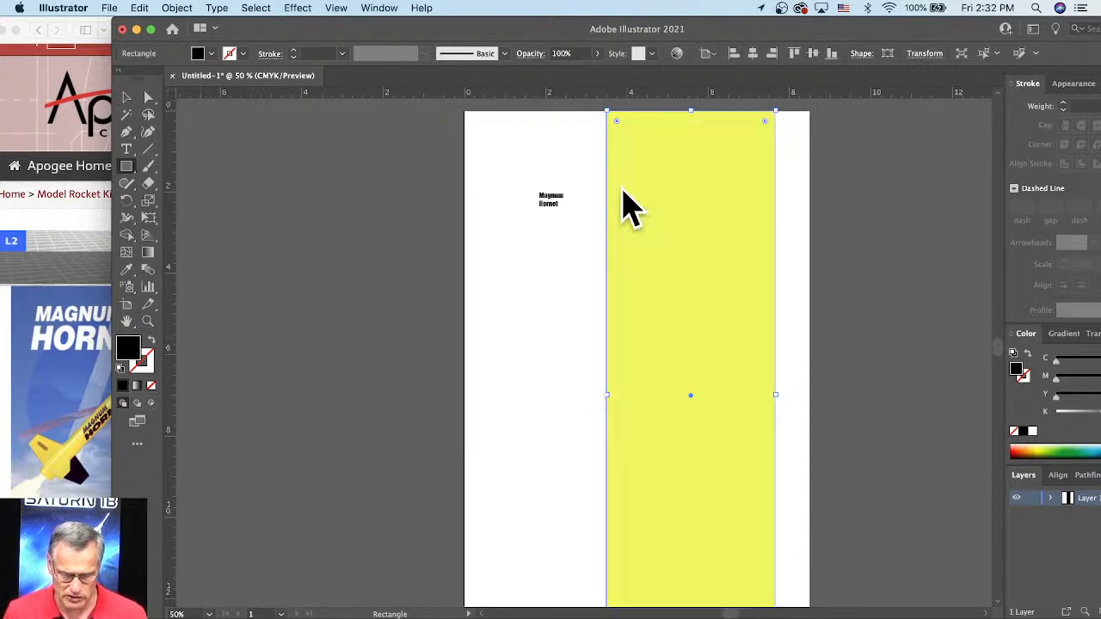
# Step: Select the small Magnum Hornet lettering and scale it up proportionally to about 39.3 pt
pyautogui.click(127, 98)
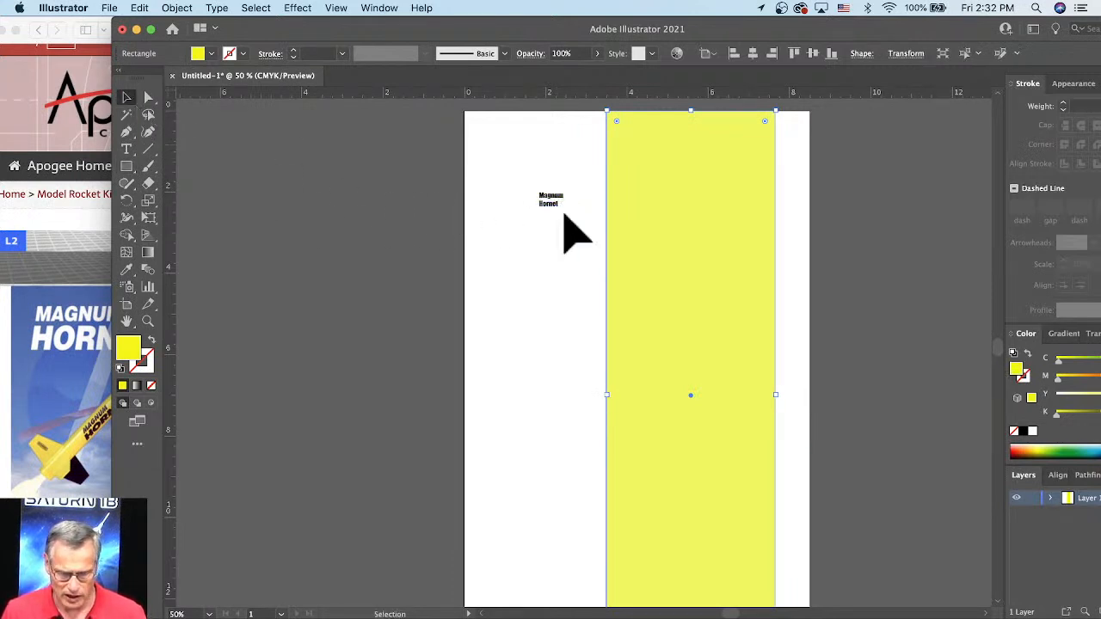
pyautogui.click(557, 209)
pyautogui.scroll(-1, 685, 344)
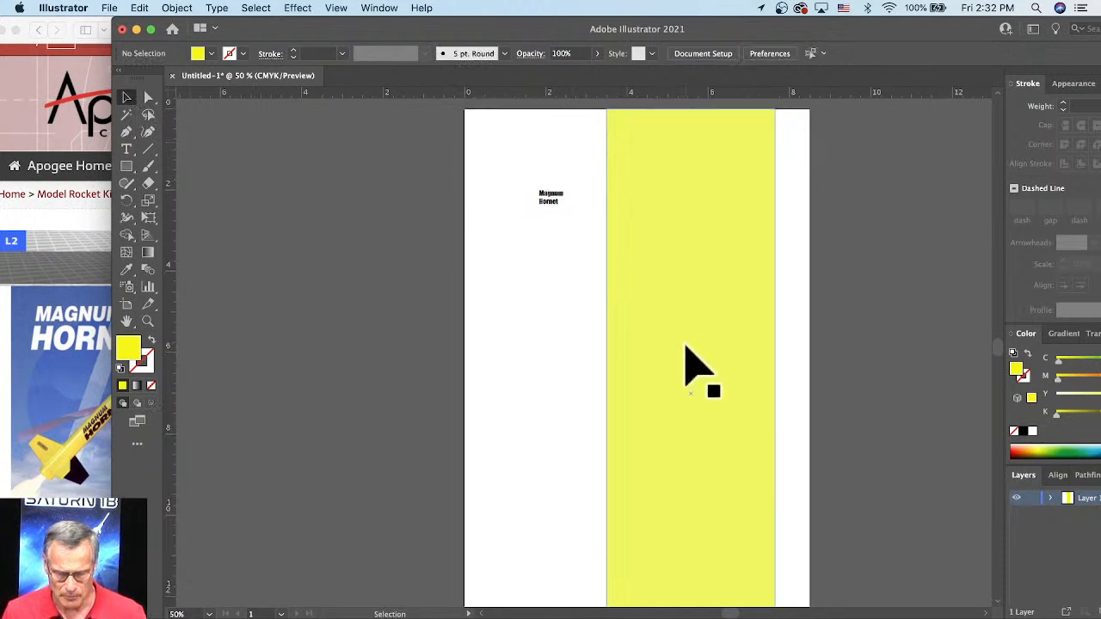
pyautogui.scroll(-2, 684, 349)
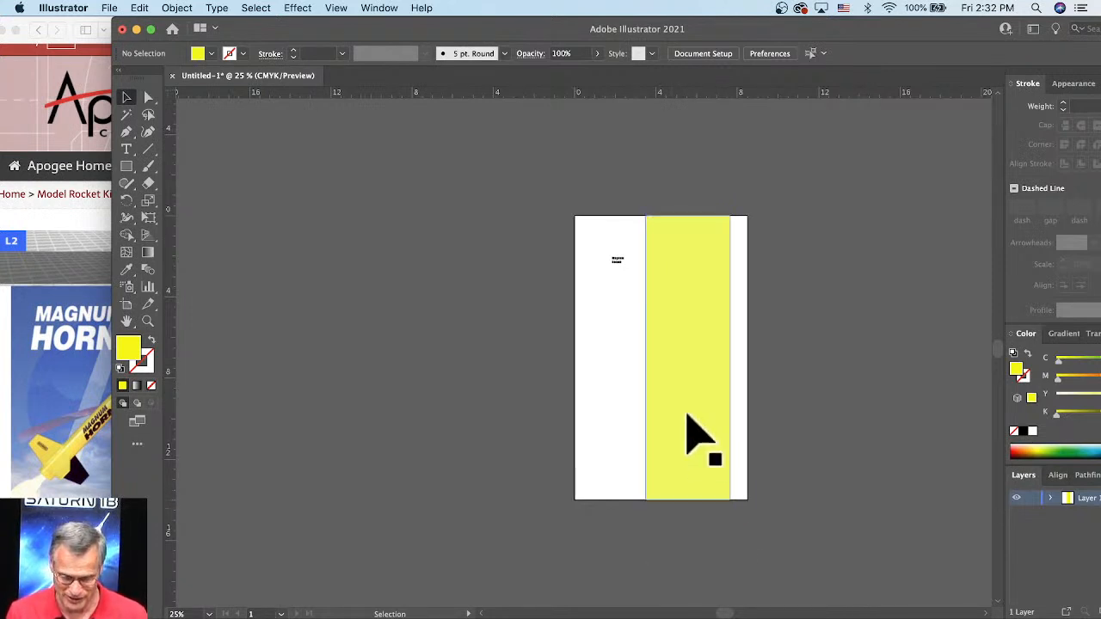
pyautogui.click(618, 259)
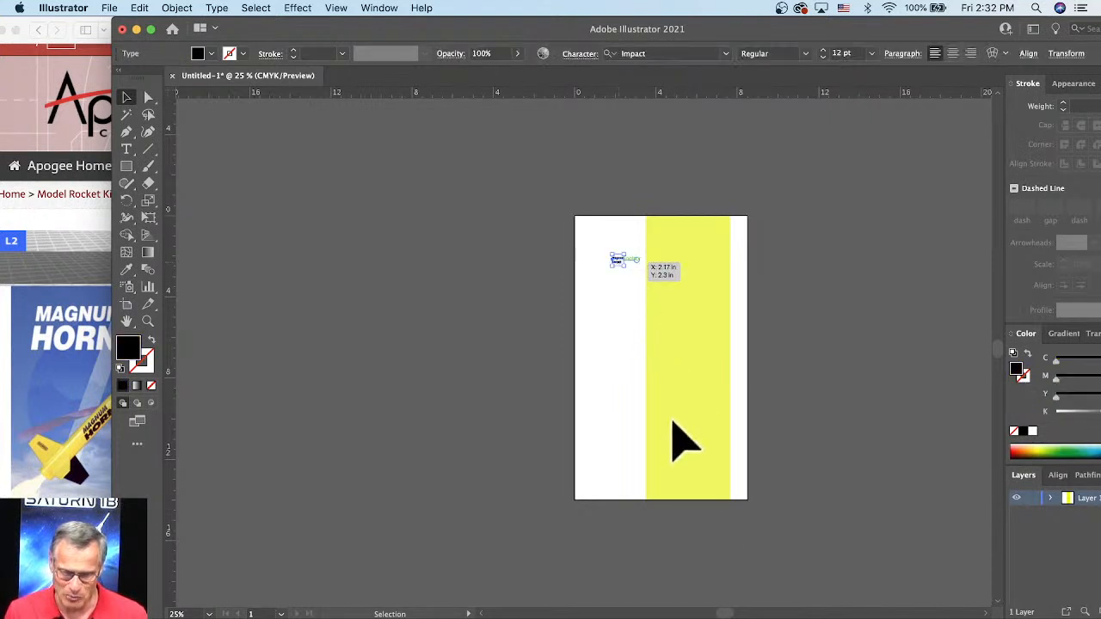
pyautogui.scroll(-2, 688, 442)
pyautogui.scroll(3, 688, 437)
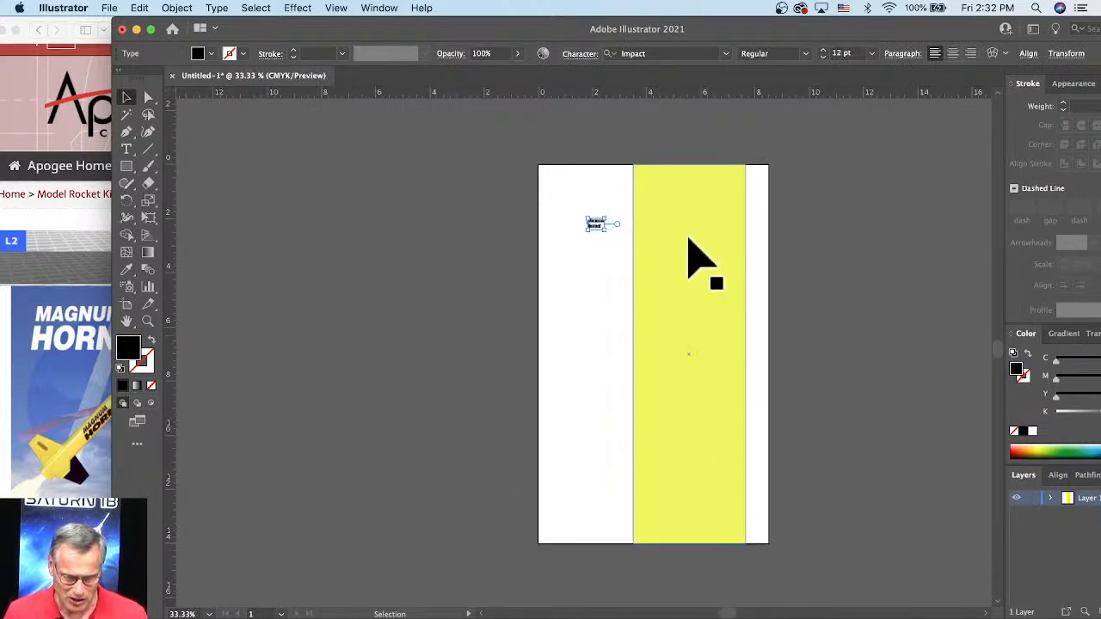
pyautogui.scroll(1, 609, 212)
pyautogui.scroll(3, 609, 211)
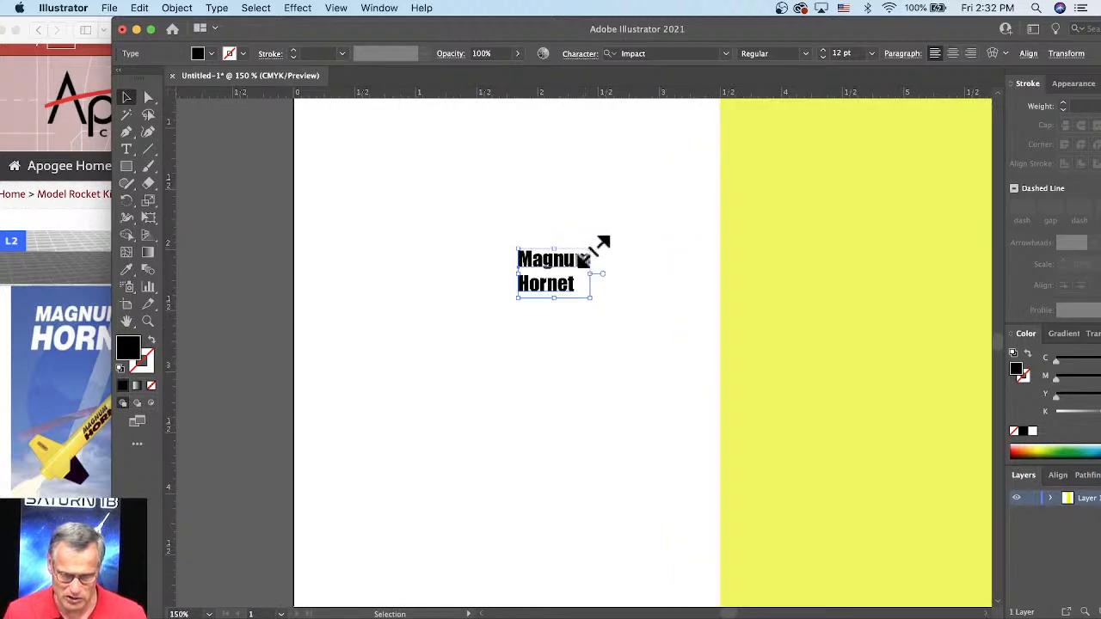
pyautogui.moveTo(596, 250); pyautogui.dragTo(946, 145)
# Step: Set the lettering's font to Arial Black and move it off the yellow rectangle onto the white area
pyautogui.click(805, 54)
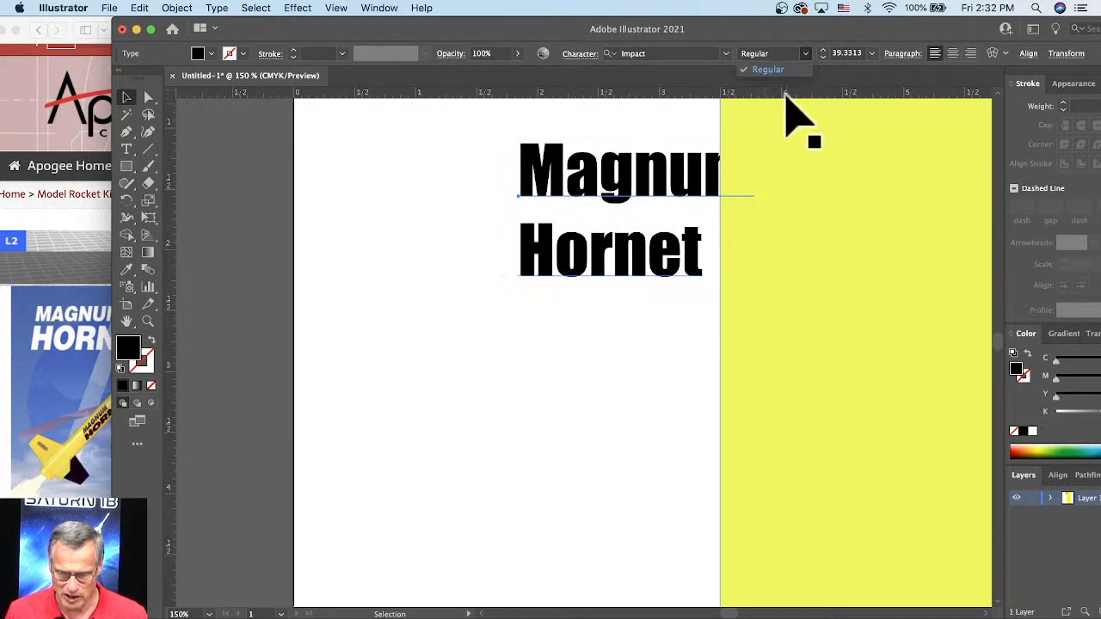
pyautogui.click(725, 54)
pyautogui.click(725, 54)
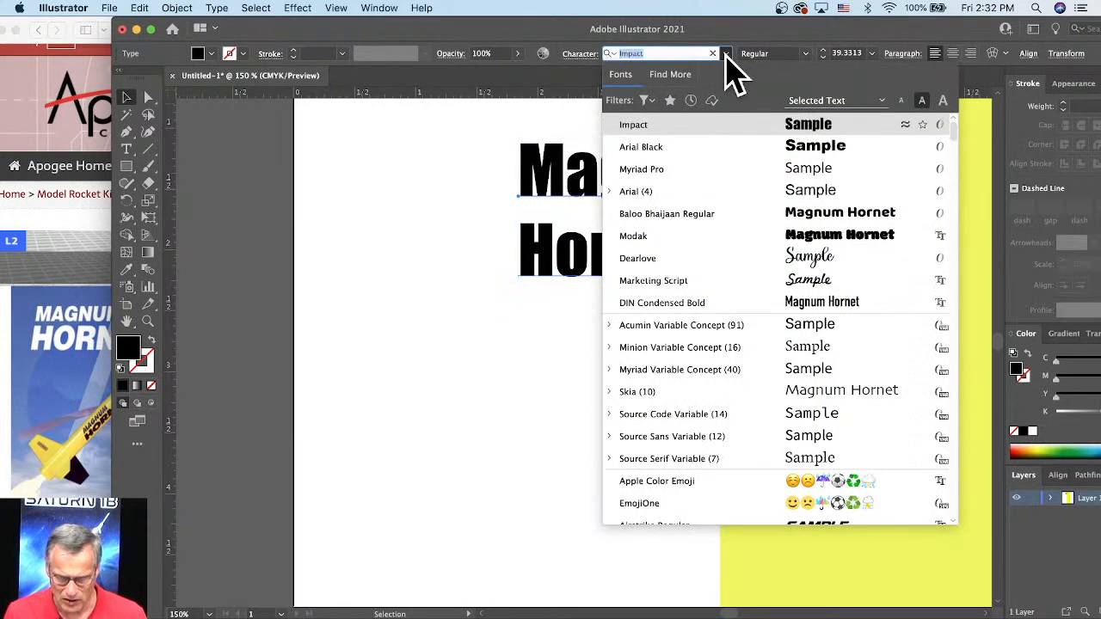
pyautogui.click(698, 146)
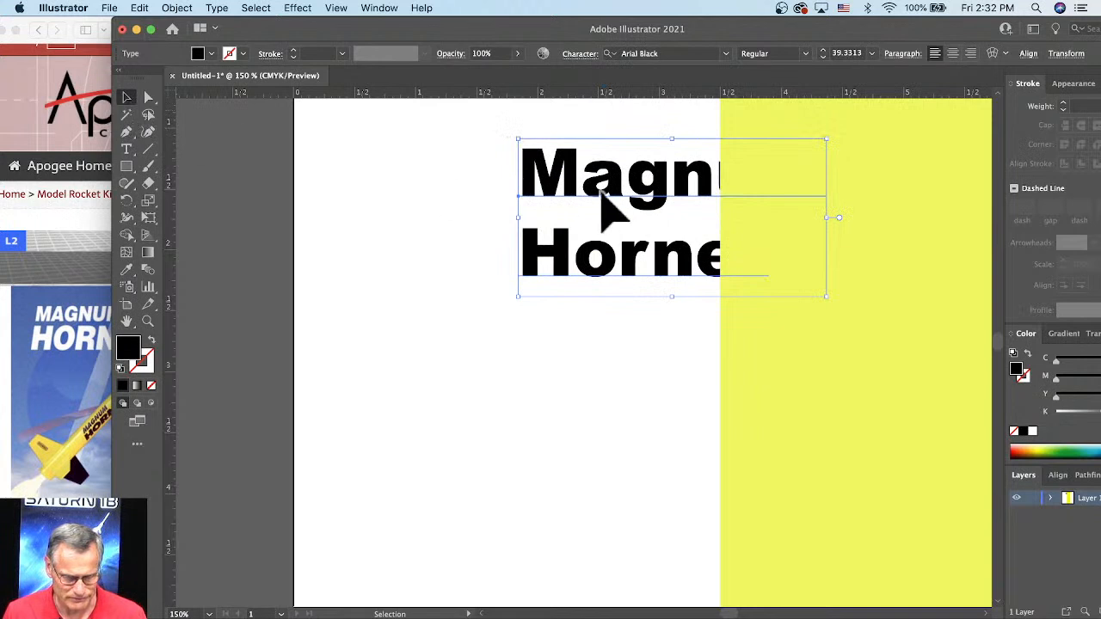
pyautogui.moveTo(602, 194); pyautogui.dragTo(482, 252)
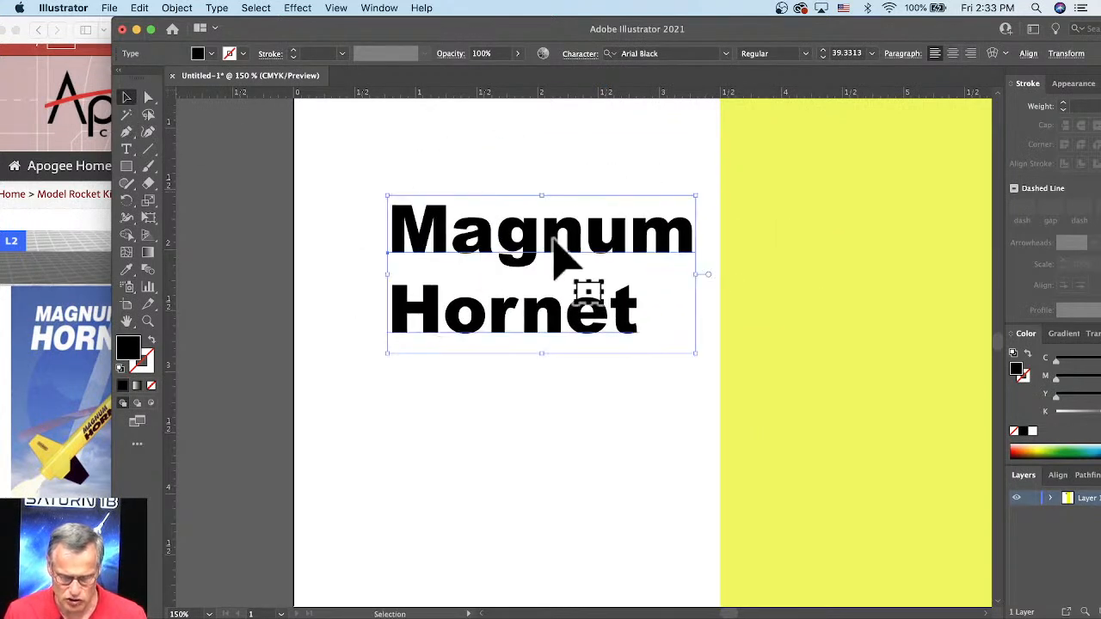
pyautogui.click(245, 9)
pyautogui.moveTo(217, 9)
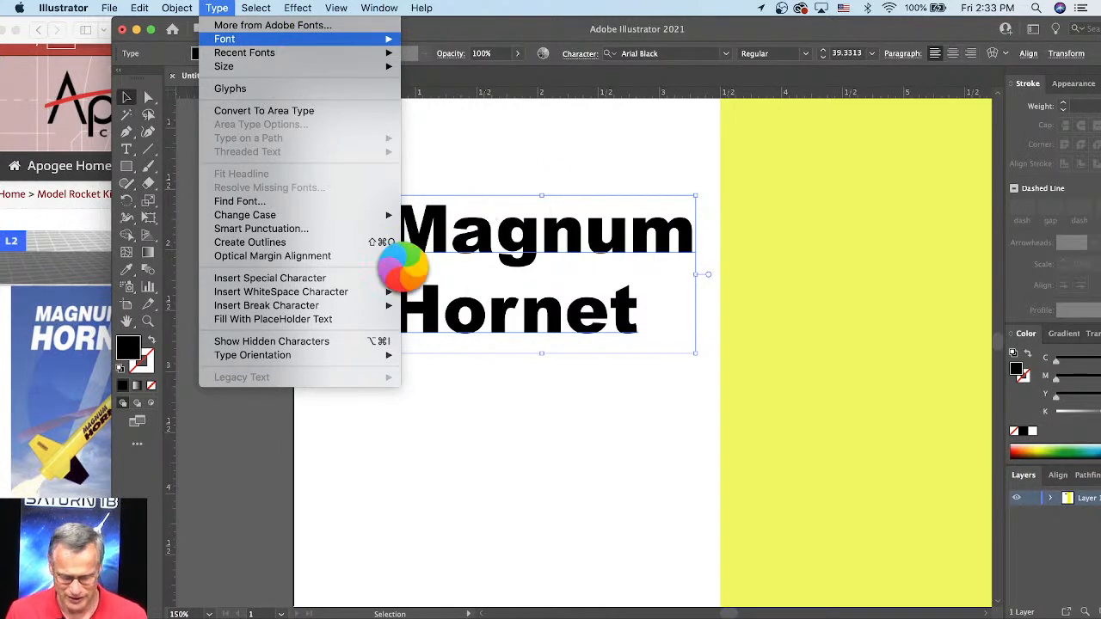
pyautogui.click(408, 298)
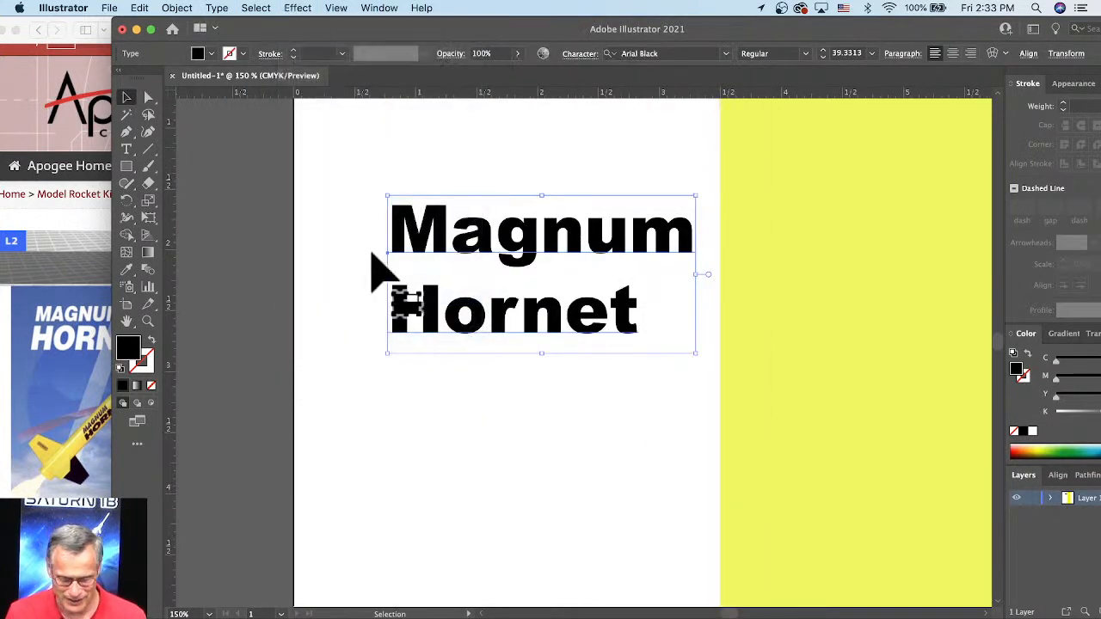
pyautogui.click(302, 10)
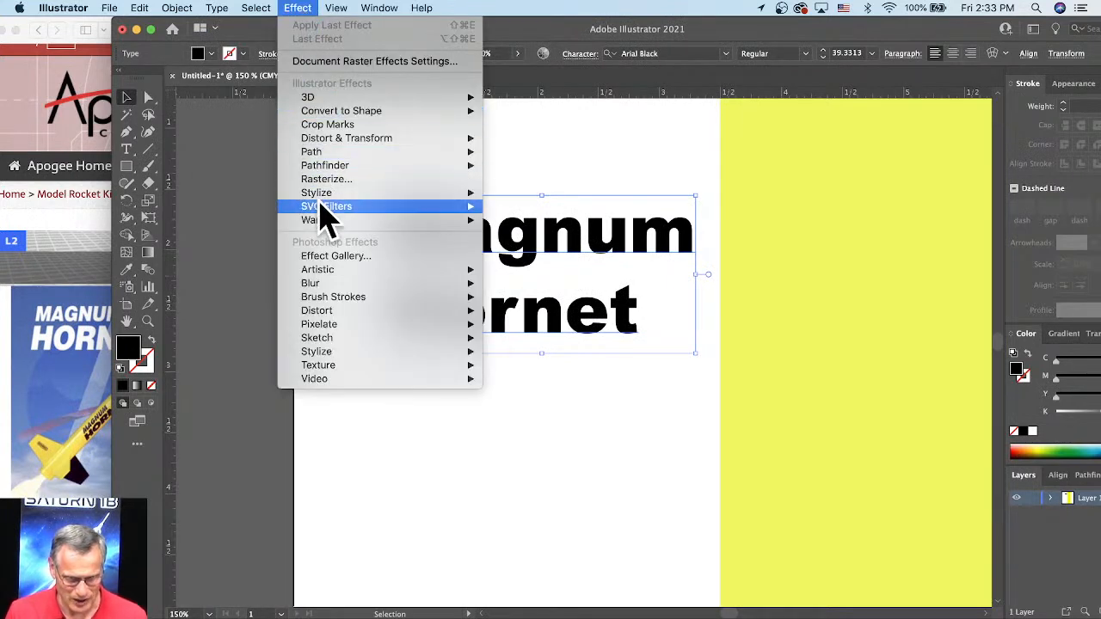
pyautogui.moveTo(319, 194)
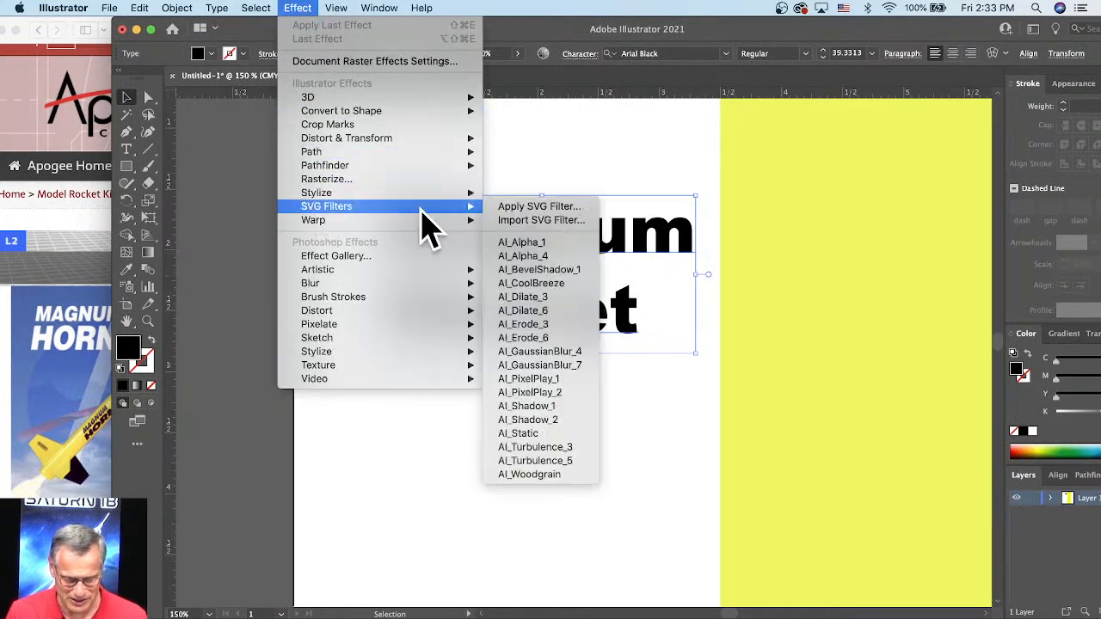
pyautogui.moveTo(392, 222)
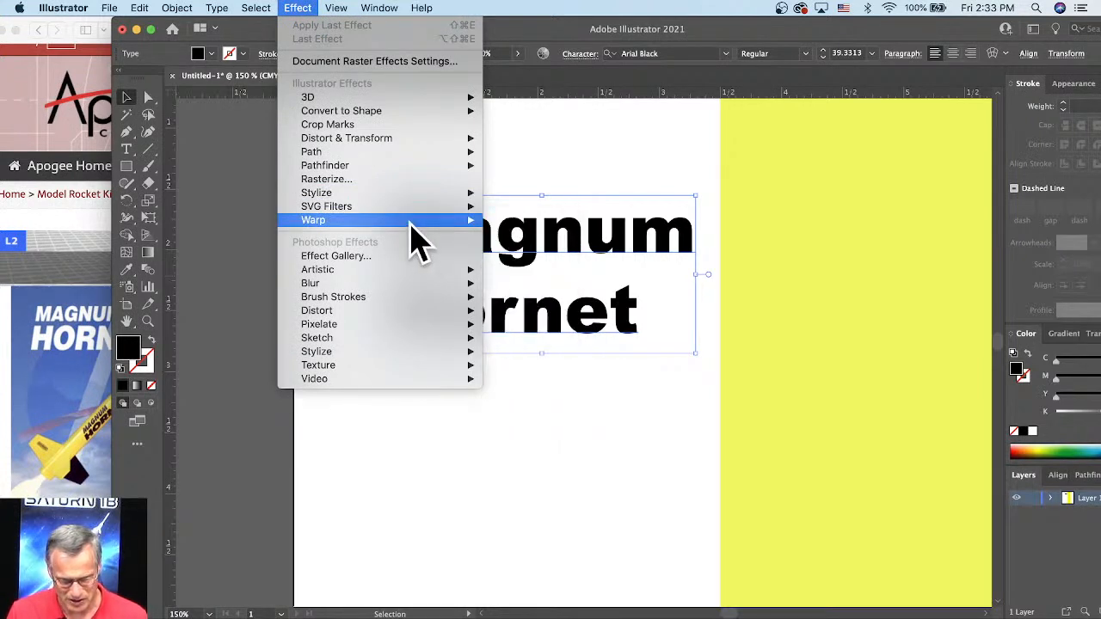
pyautogui.moveTo(370, 207)
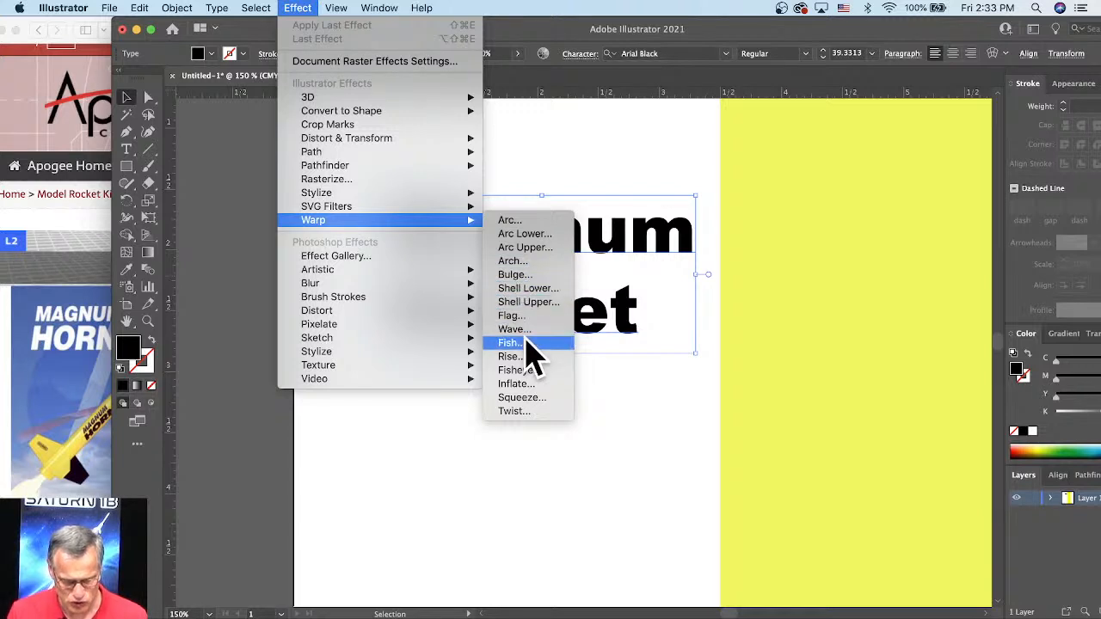
pyautogui.click(560, 176)
# Step: Convert the Magnum Hornet text to outlines
pyautogui.click(150, 98)
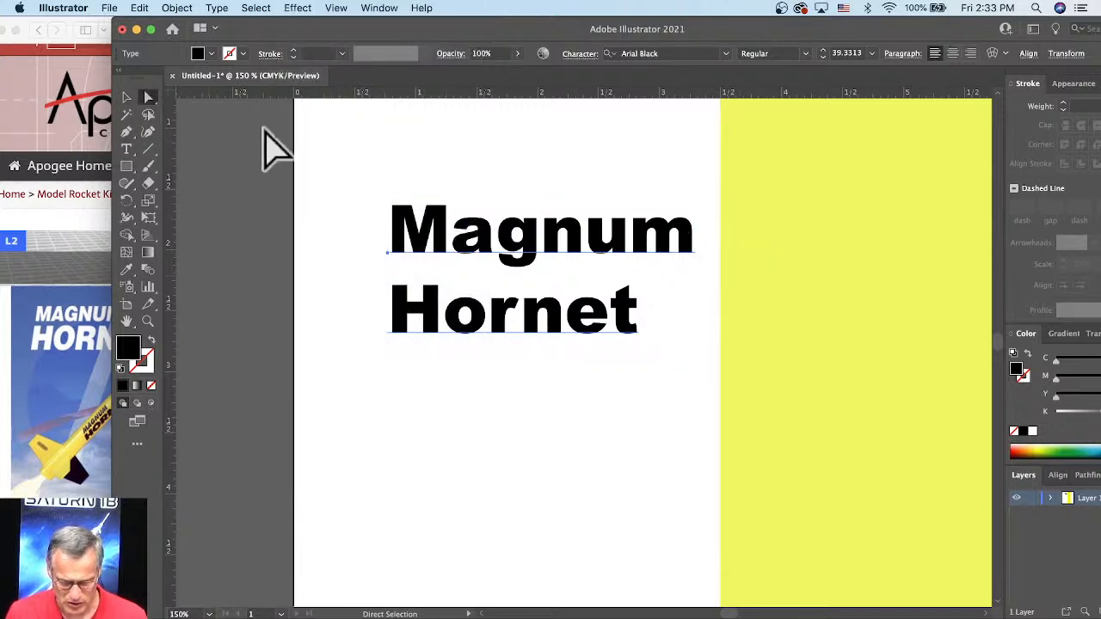
pyautogui.click(176, 8)
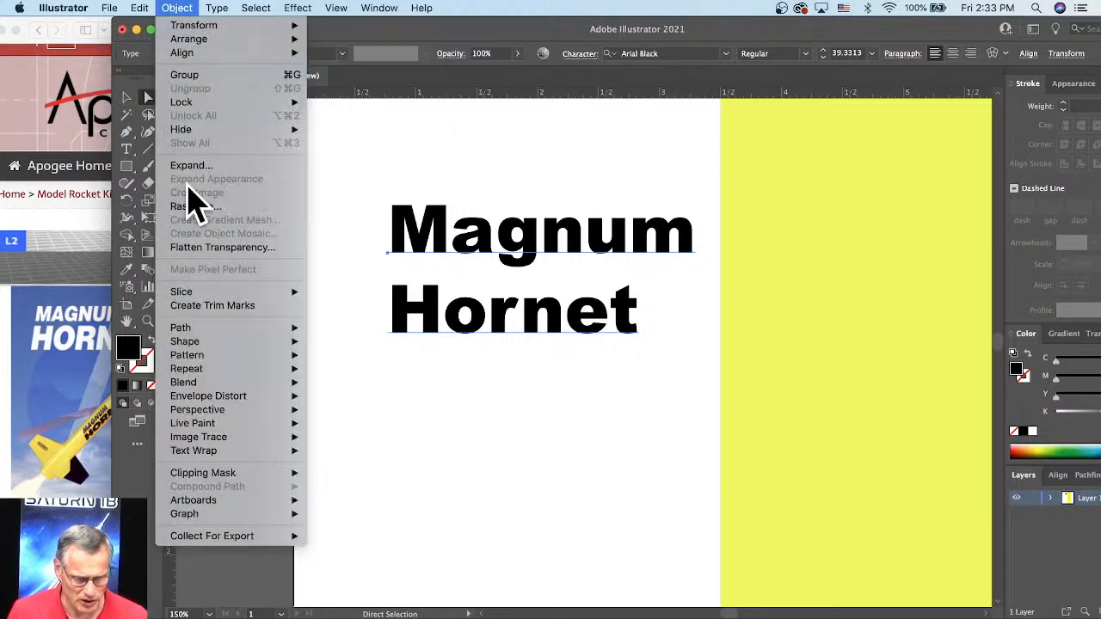
pyautogui.click(217, 8)
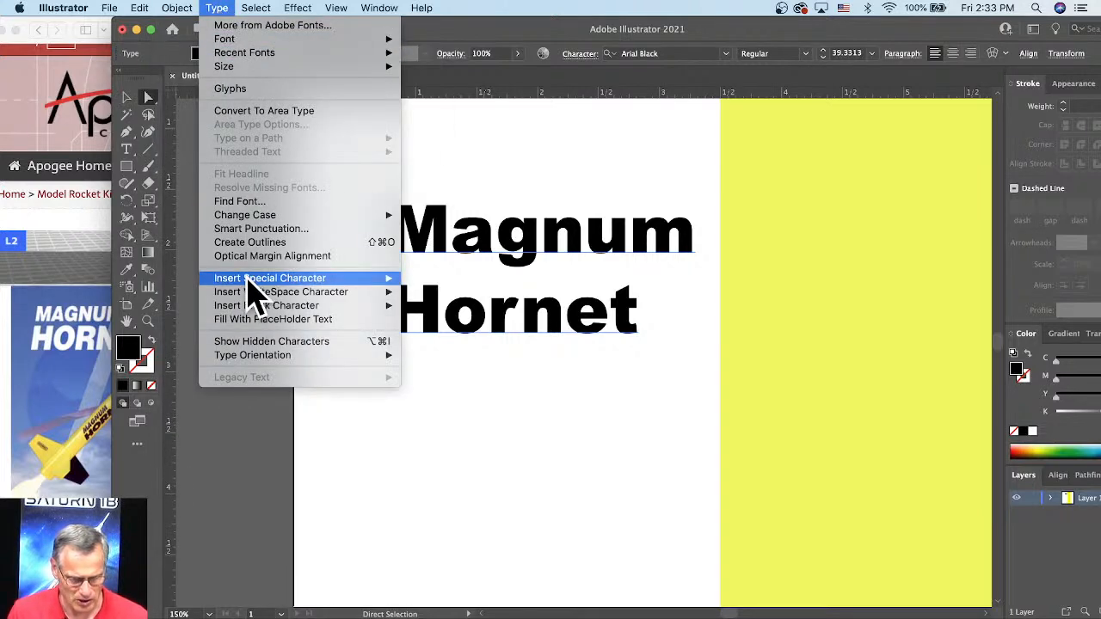
pyautogui.click(247, 243)
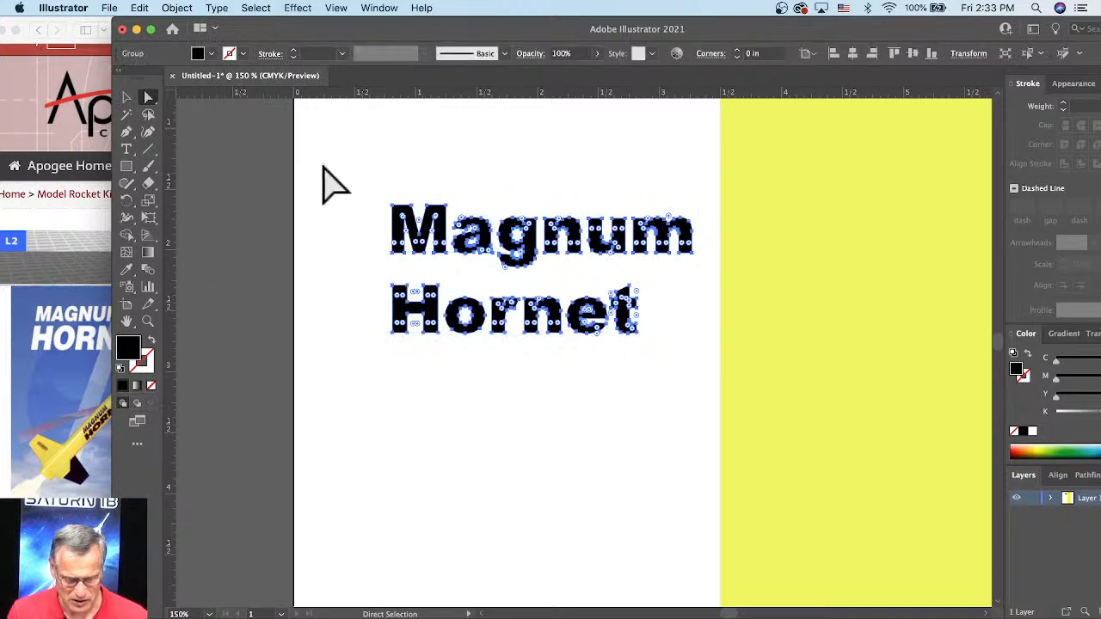
# Step: Narrow the outlined Magnum Hornet lettering slightly, keeping its height
pyautogui.click(126, 97)
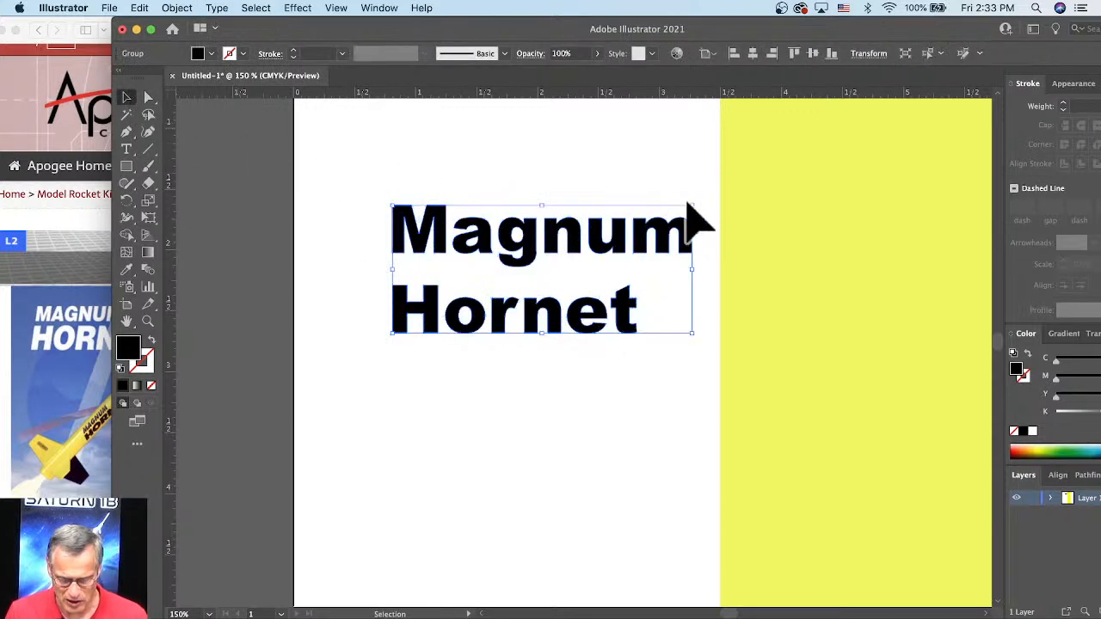
pyautogui.moveTo(692, 206)
pyautogui.mouseDown()
pyautogui.moveTo(703, 203)
pyautogui.moveTo(684, 208)
pyautogui.mouseUp()
pyautogui.click(336, 8)
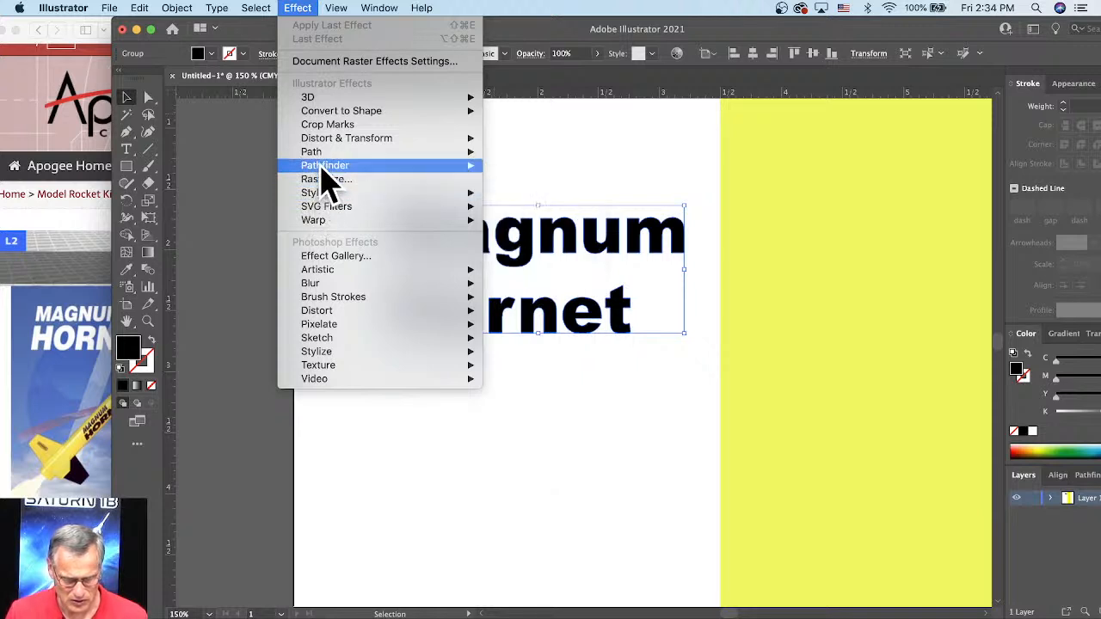
pyautogui.moveTo(321, 151)
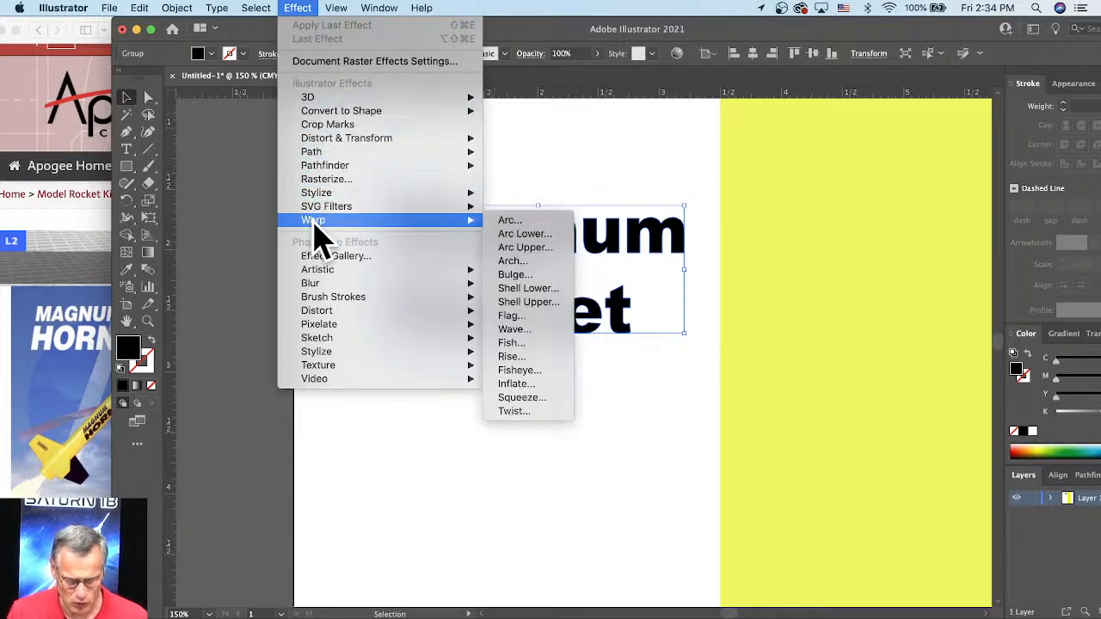
pyautogui.press('Escape')
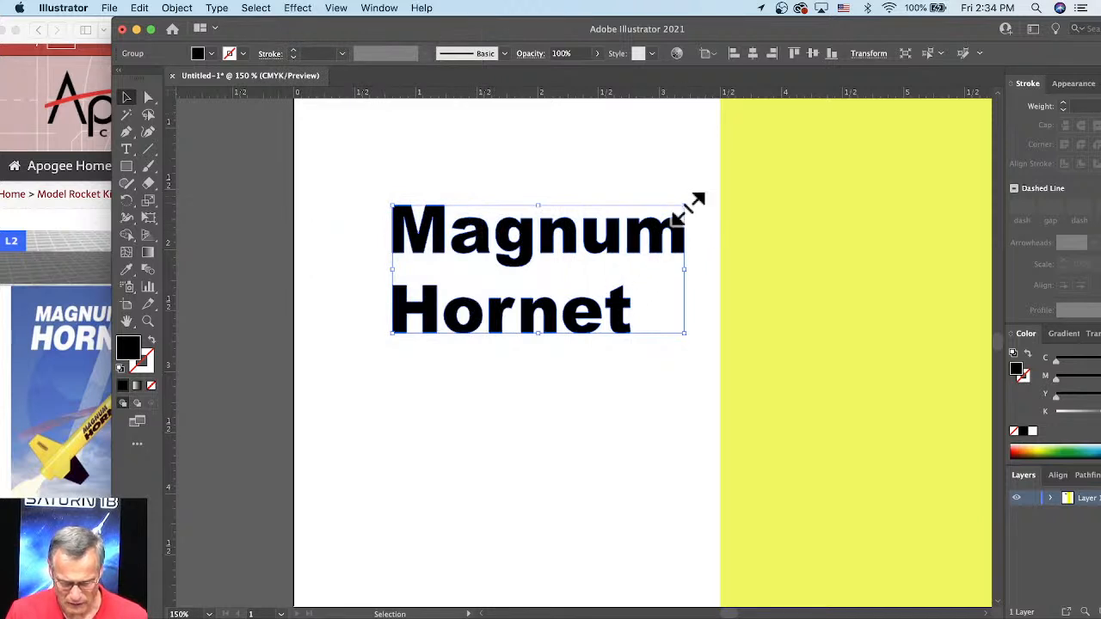
pyautogui.moveTo(688, 209)
pyautogui.mouseDown()
pyautogui.moveTo(713, 209)
pyautogui.moveTo(680, 208)
pyautogui.mouseUp()
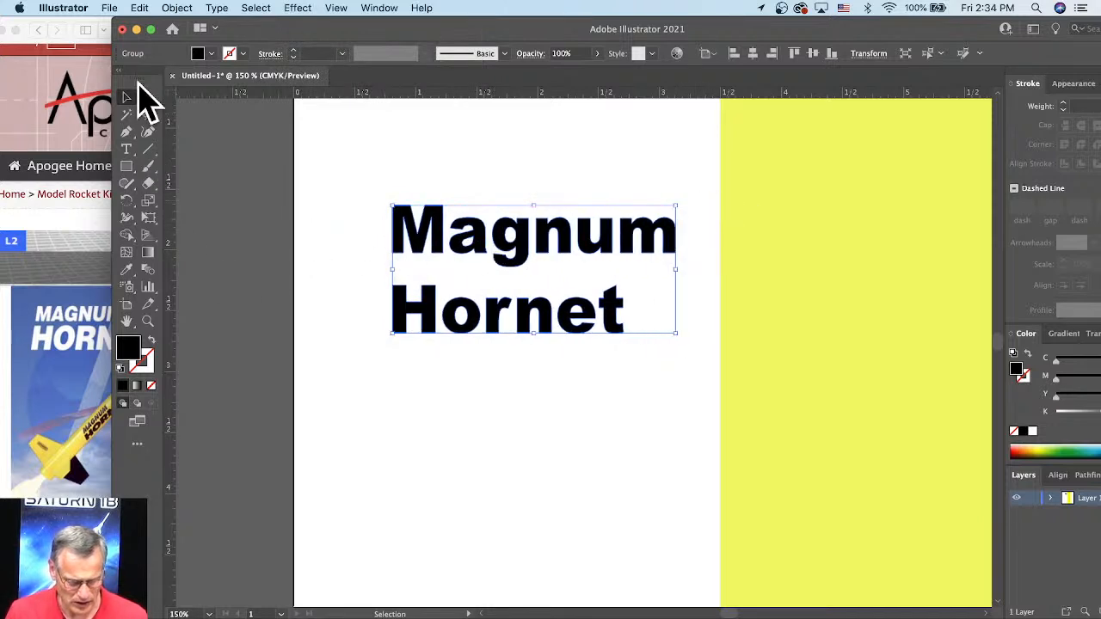
pyautogui.click(147, 96)
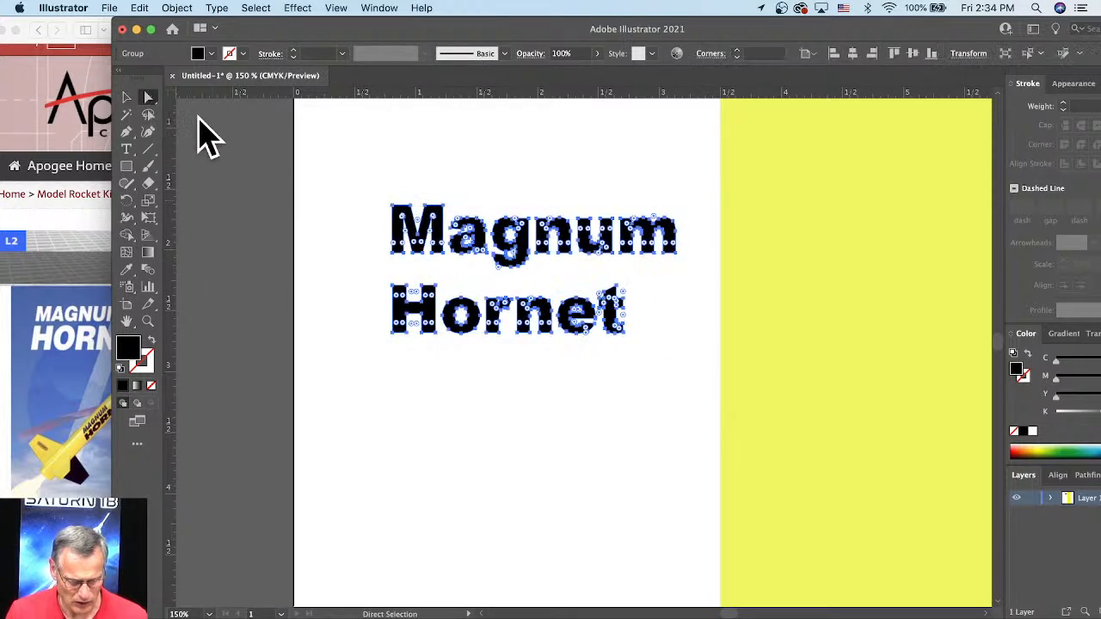
pyautogui.click(126, 97)
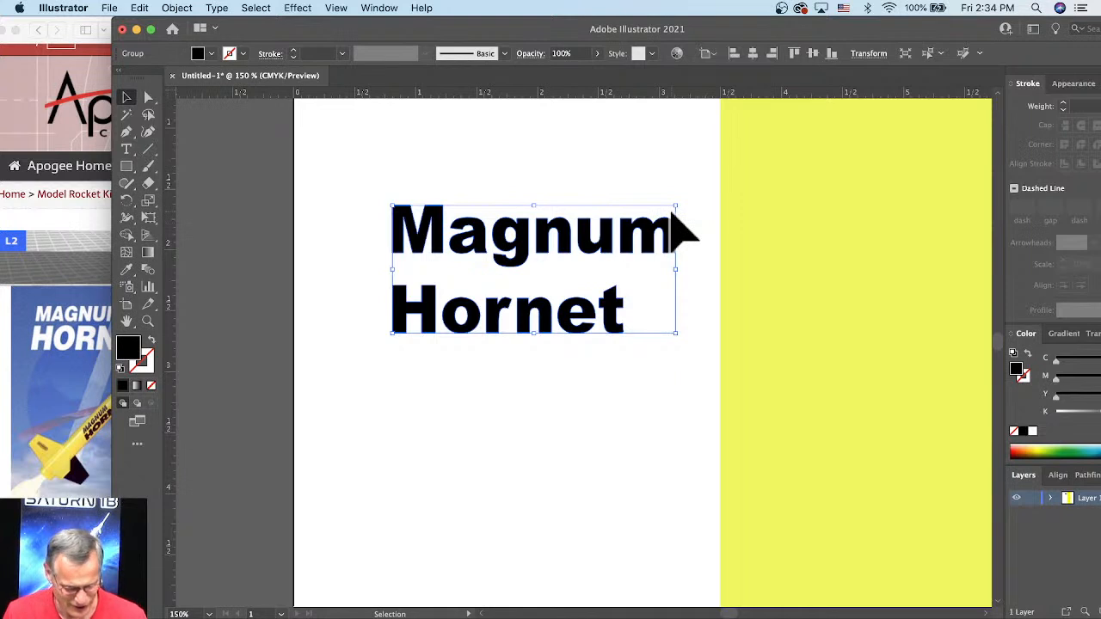
# Step: Slant the Magnum Hornet lettering forward like italics with the Shear tool, then deselect it
pyautogui.click(155, 210)
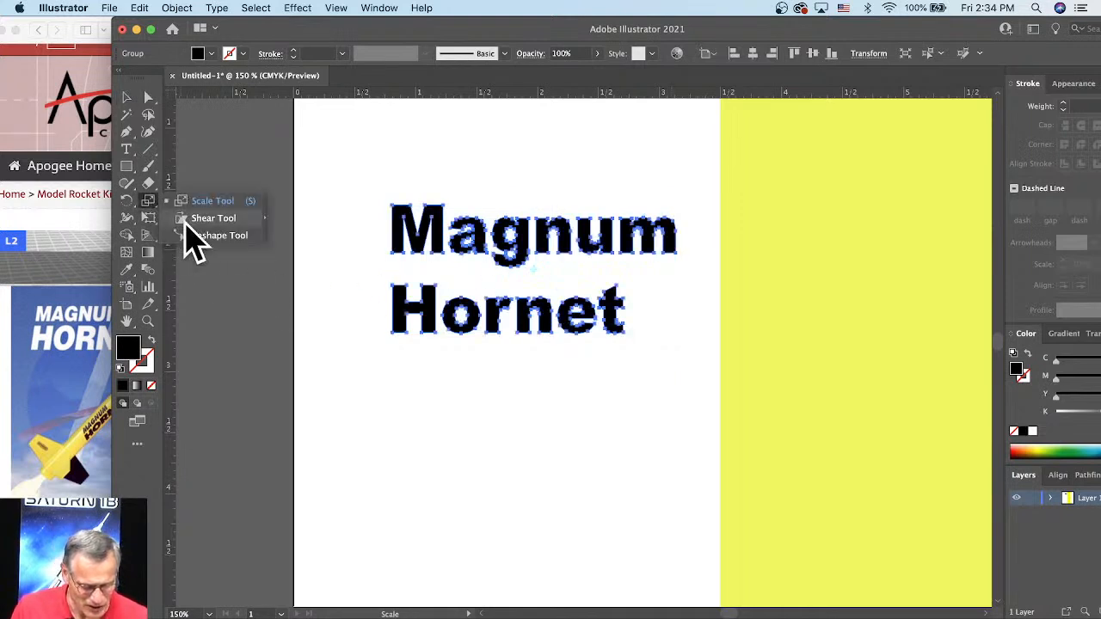
pyautogui.click(196, 220)
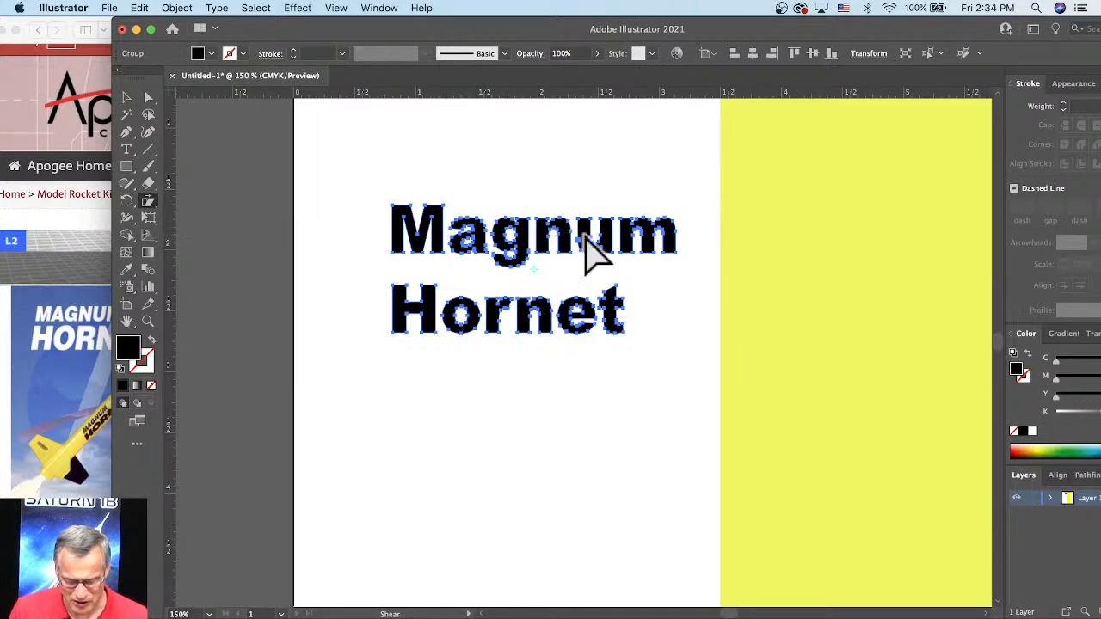
pyautogui.moveTo(587, 249); pyautogui.dragTo(617, 312)
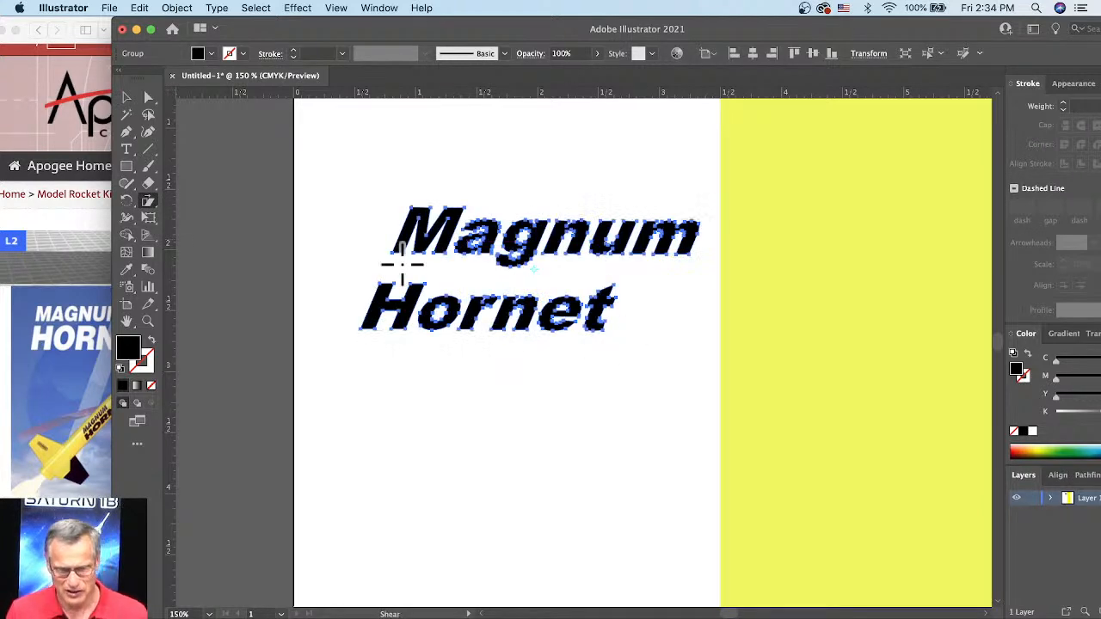
pyautogui.click(129, 99)
pyautogui.click(607, 209)
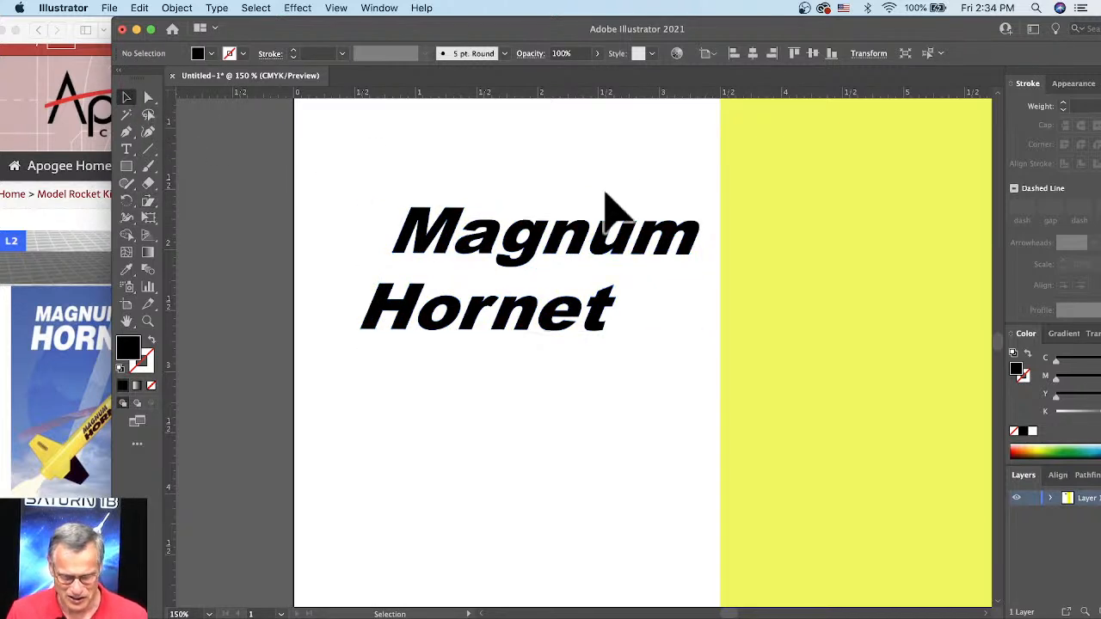
# Step: Rotate the slanted lettering 90 degrees clockwise so it reads downward, and move it onto the yellow rectangle
pyautogui.press('super+minus')
pyautogui.press('super+minus')
pyautogui.press('super+minus')
pyautogui.click(593, 301)
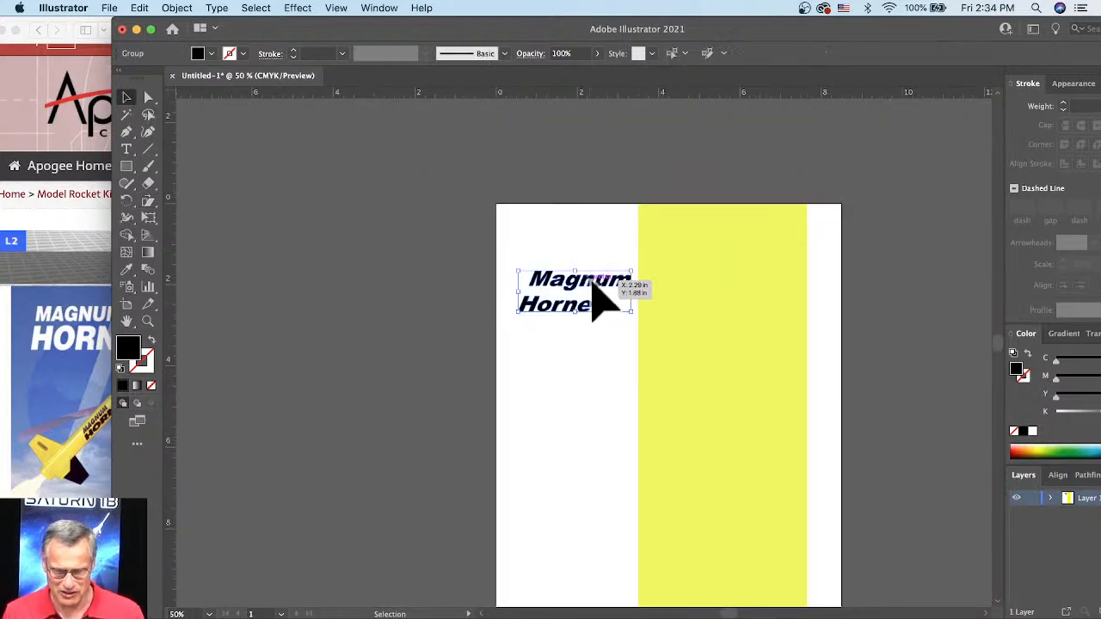
pyautogui.moveTo(638, 269); pyautogui.dragTo(597, 349)
pyautogui.moveTo(584, 303); pyautogui.dragTo(734, 478)
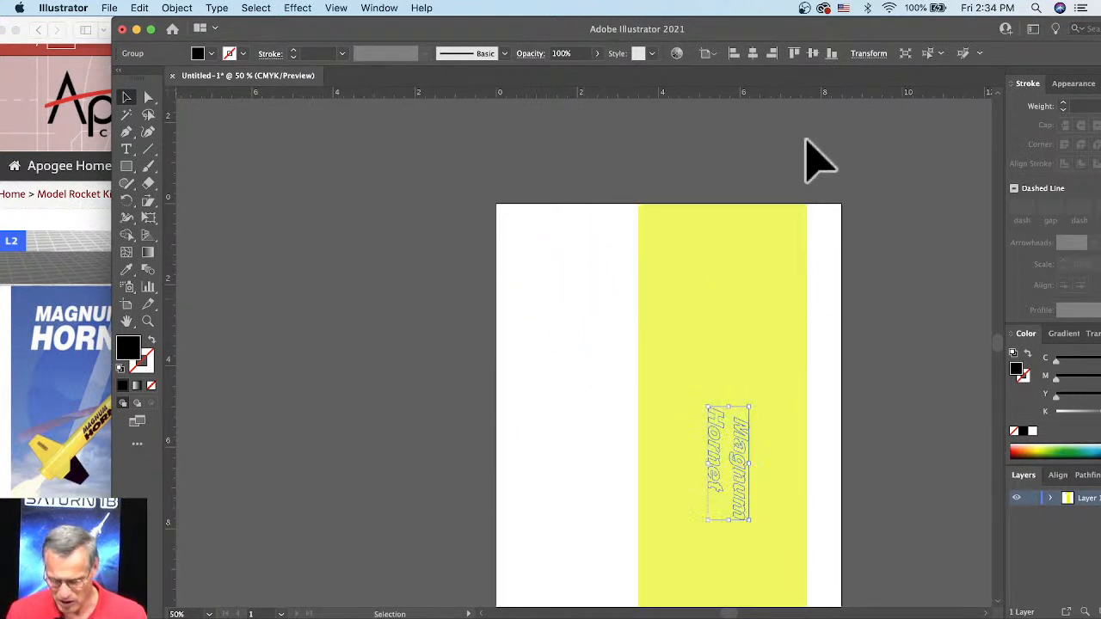
# Step: Bring the lettering group in front of the yellow rectangle in Layer 1's stacking order
pyautogui.moveTo(803, 35); pyautogui.dragTo(742, 34)
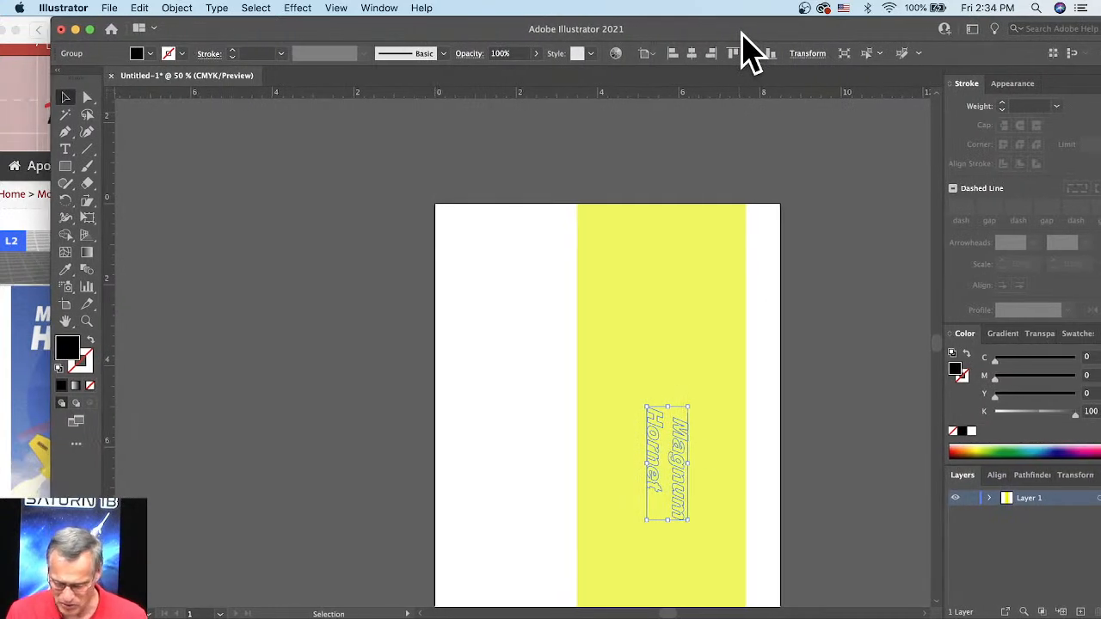
pyautogui.click(1077, 476)
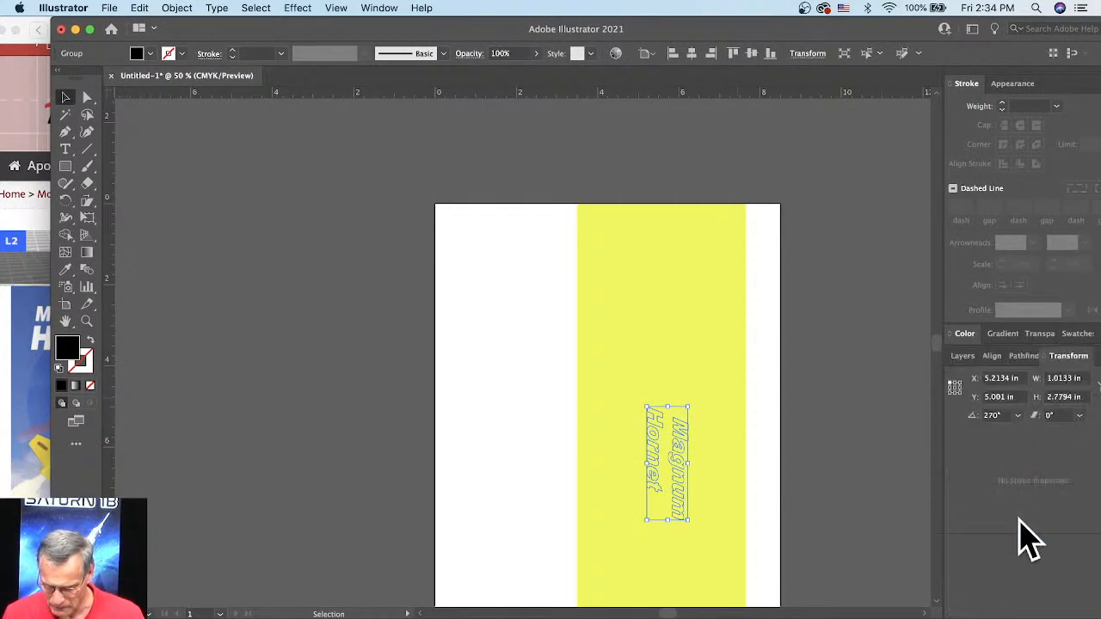
pyautogui.click(963, 356)
pyautogui.click(989, 380)
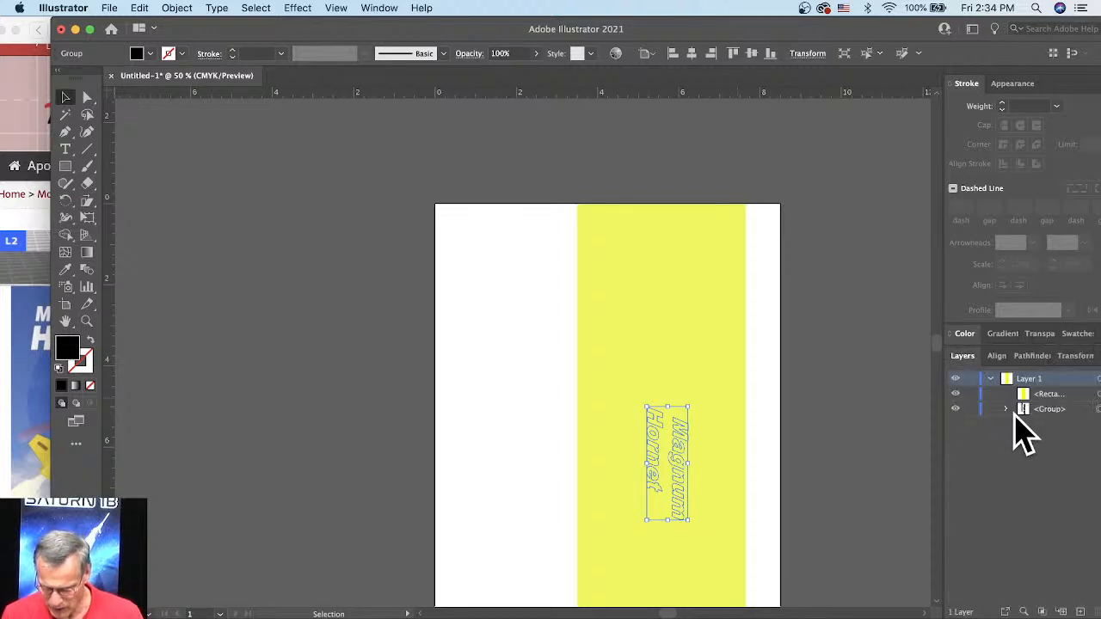
pyautogui.moveTo(1039, 409); pyautogui.dragTo(1042, 389)
pyautogui.click(809, 438)
# Step: Enlarge the vertical Magnum Hornet lettering and place it near the lower end of the yellow rectangle
pyautogui.scroll(-3, 761, 482)
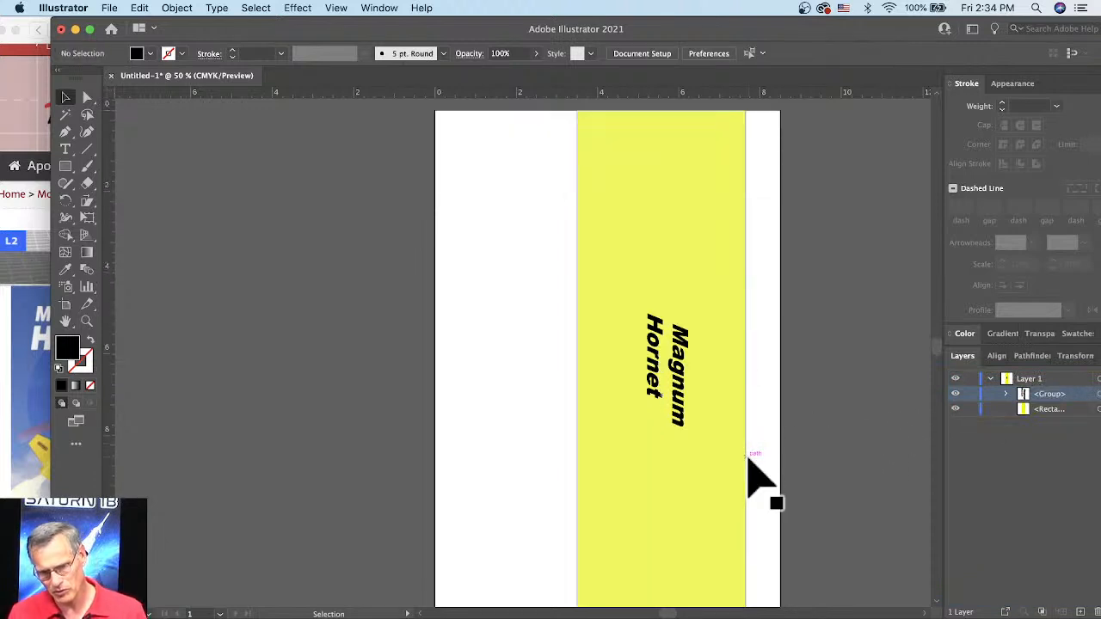
pyautogui.scroll(-5, 748, 462)
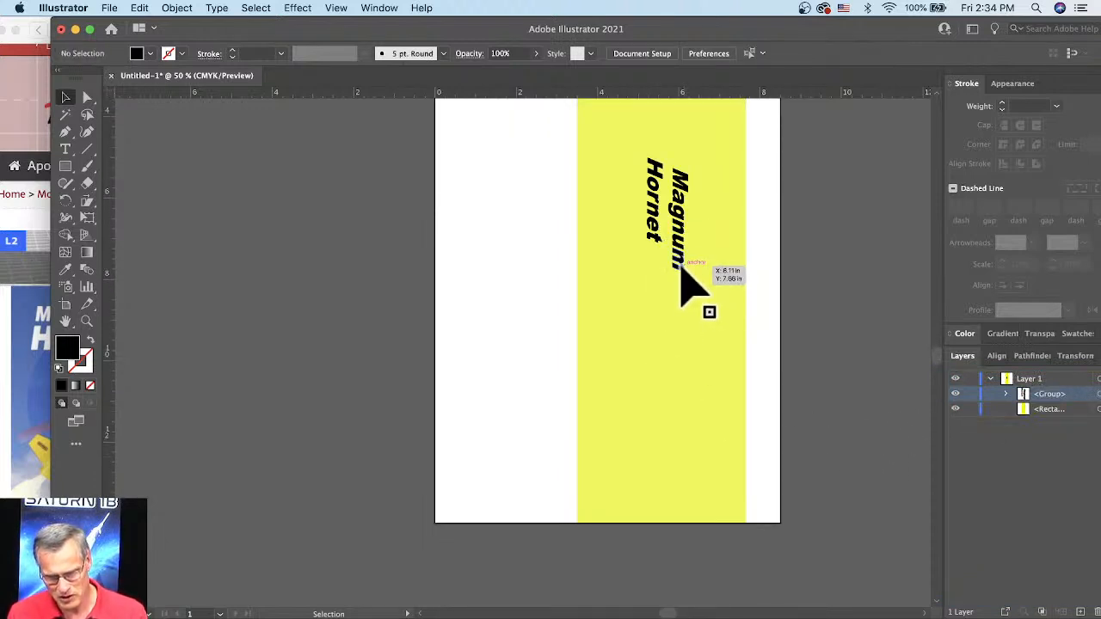
pyautogui.click(681, 268)
pyautogui.moveTo(688, 272); pyautogui.dragTo(703, 449)
pyautogui.click(775, 354)
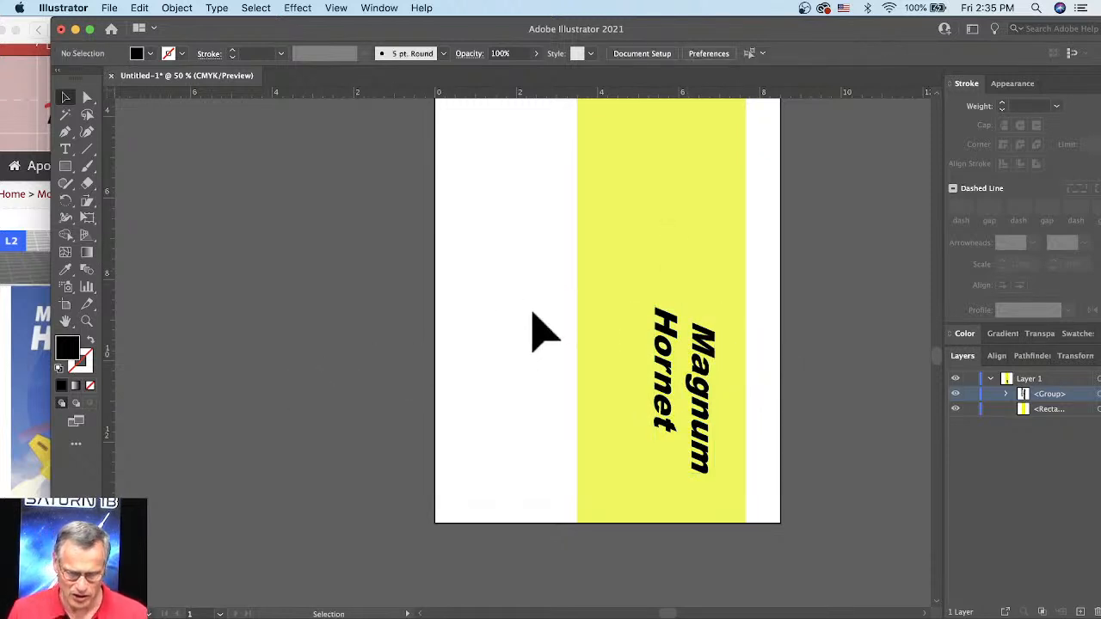
pyautogui.press('super+minus')
pyautogui.press('super+minus')
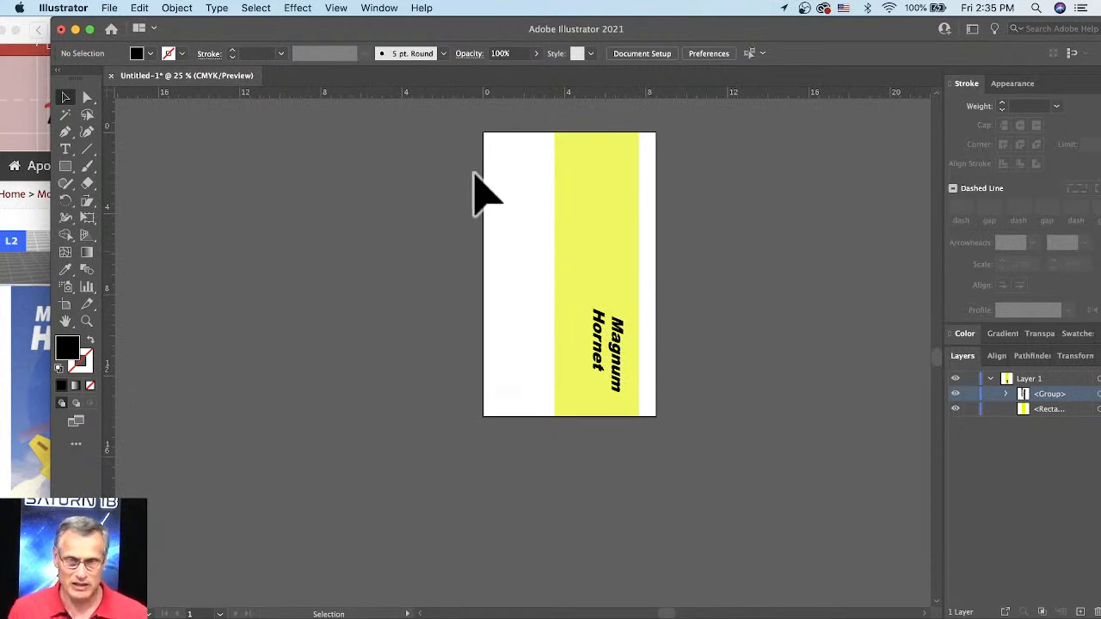
pyautogui.click(112, 8)
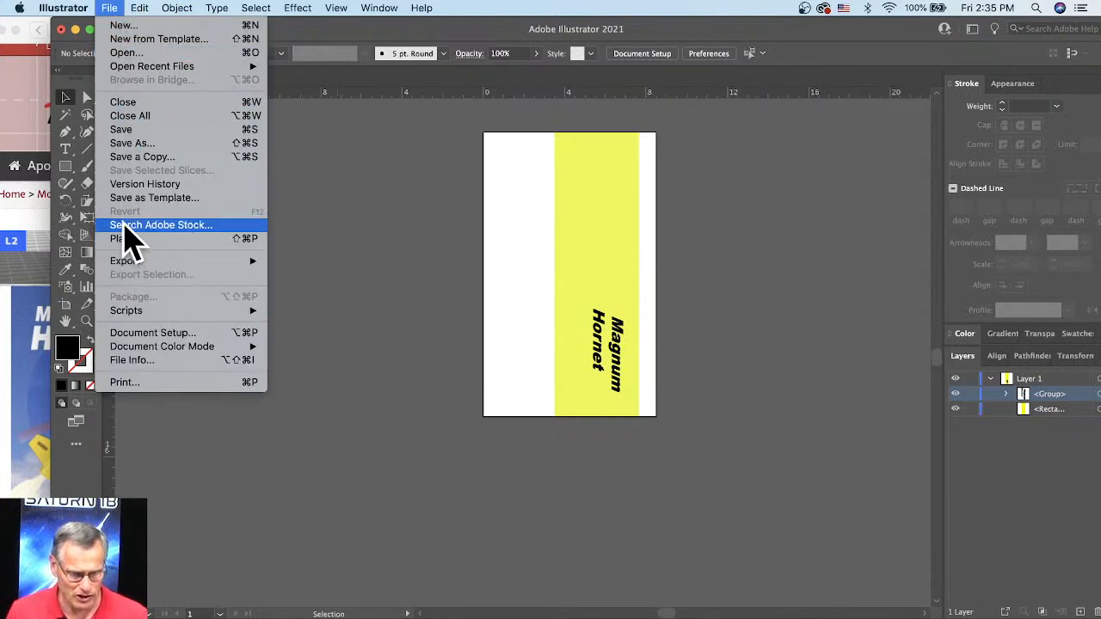
pyautogui.click(133, 142)
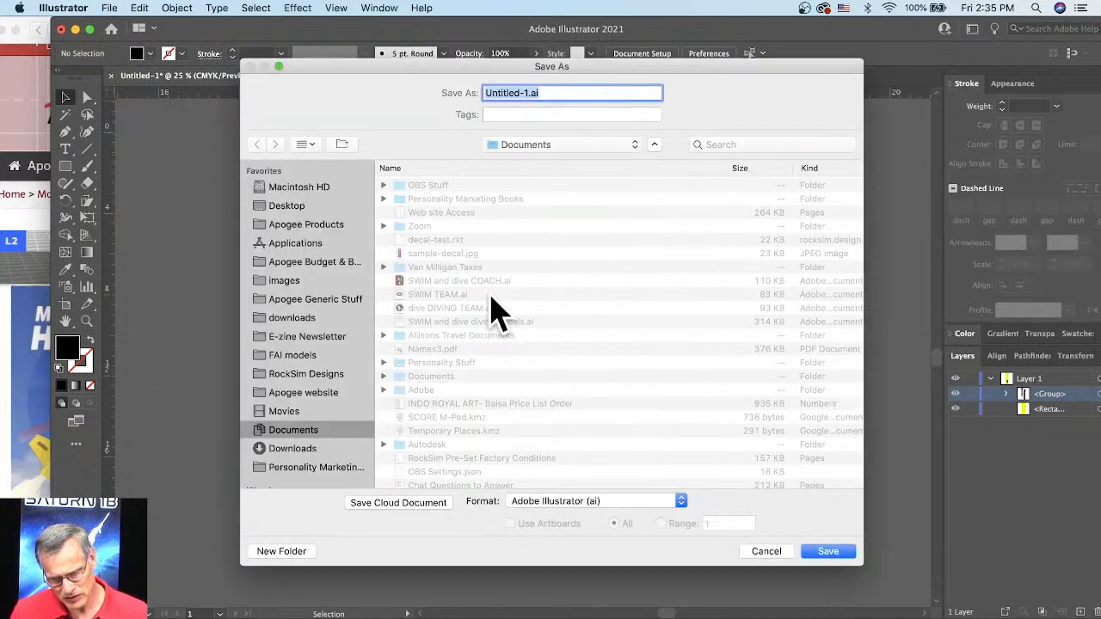
pyautogui.click(588, 504)
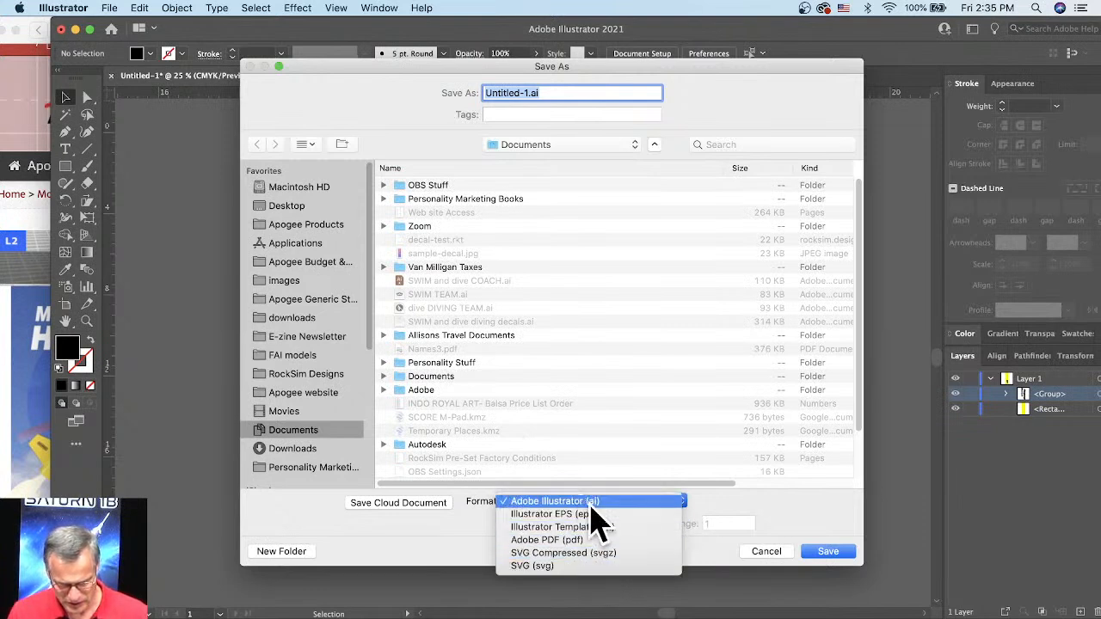
pyautogui.click(760, 550)
pyautogui.click(762, 552)
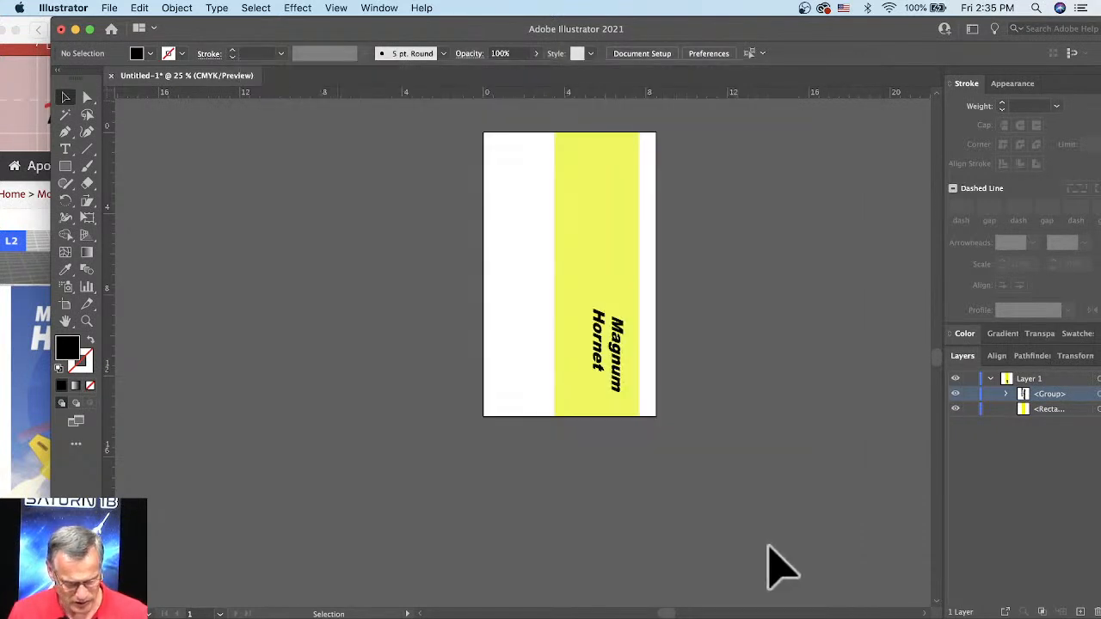
# Step: Export the artwork to the Desktop as the JPEG Magnum-hornet-decal.jpg, in CMYK at medium quality 5 and 72 ppi
pyautogui.click(109, 9)
pyautogui.moveTo(140, 262)
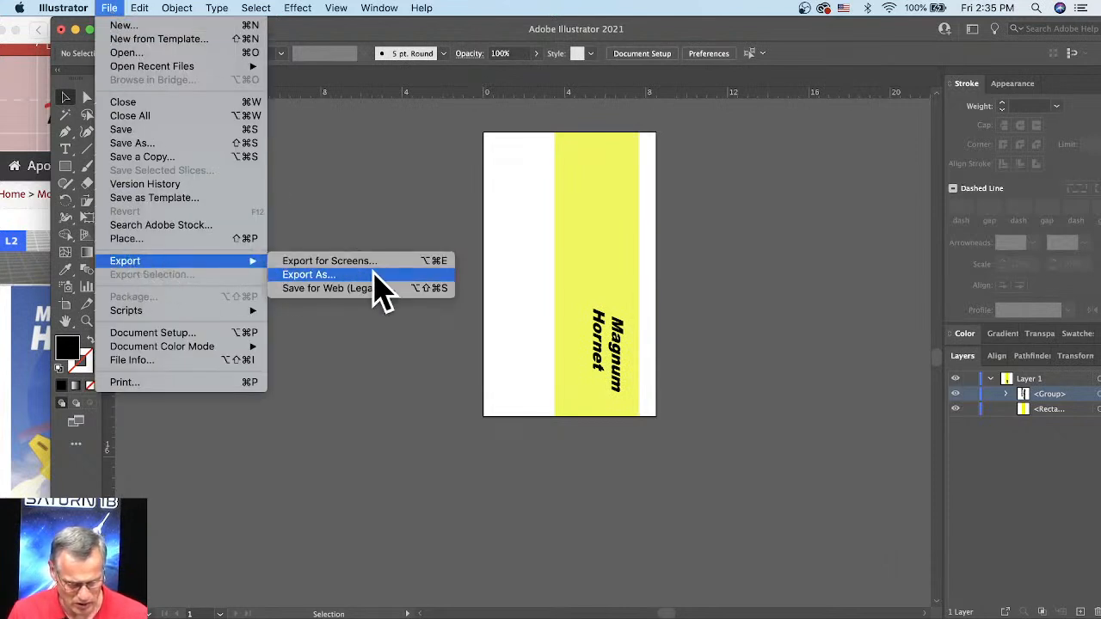
pyautogui.click(371, 276)
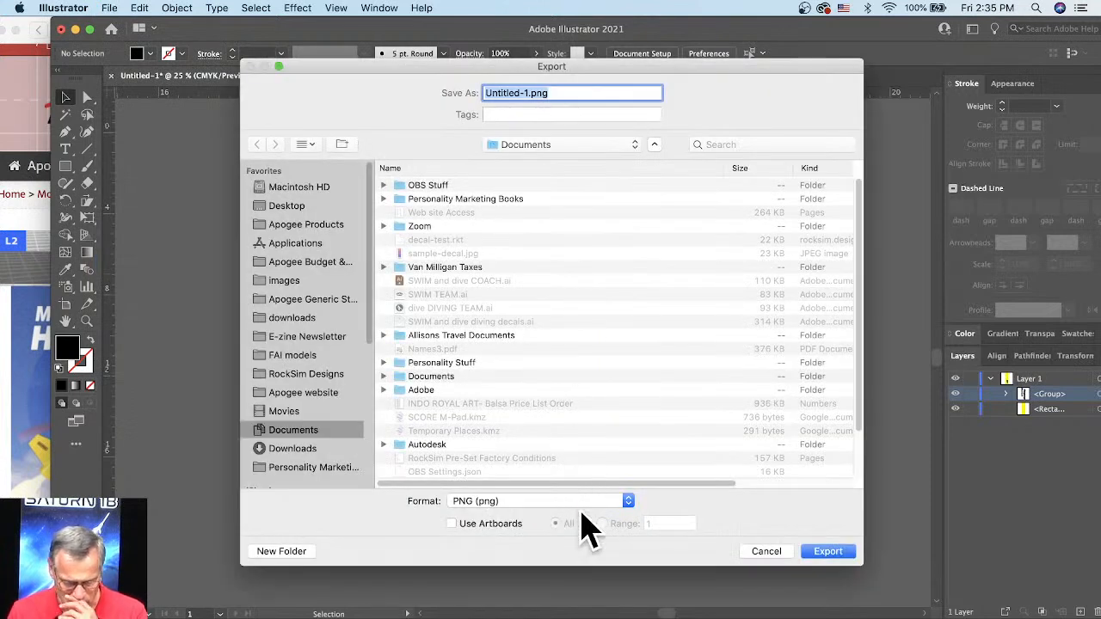
pyautogui.click(529, 502)
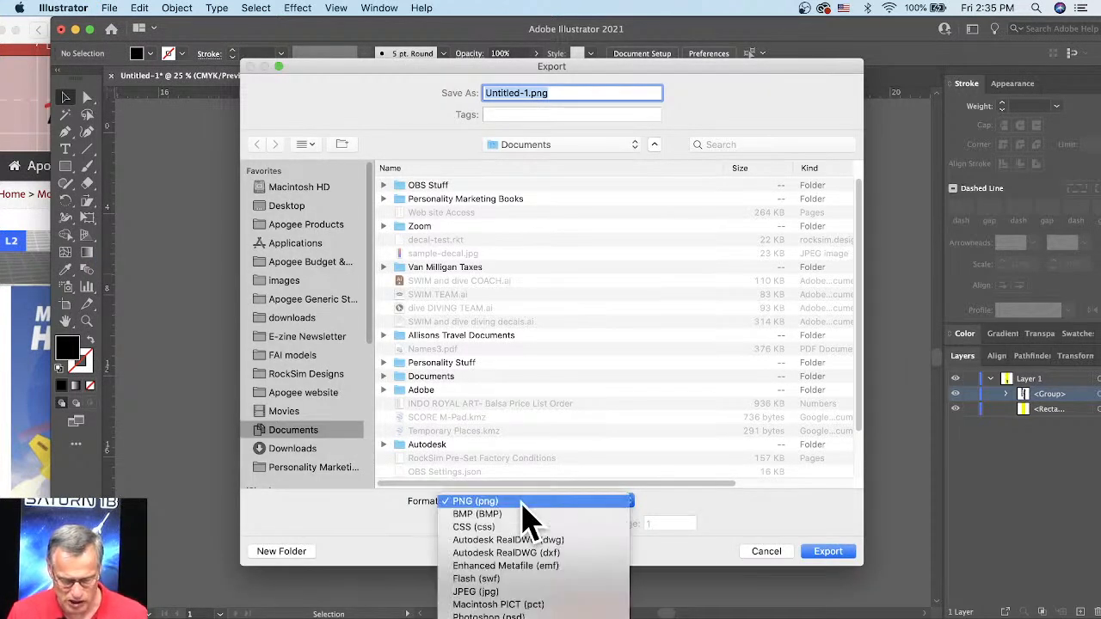
pyautogui.click(508, 593)
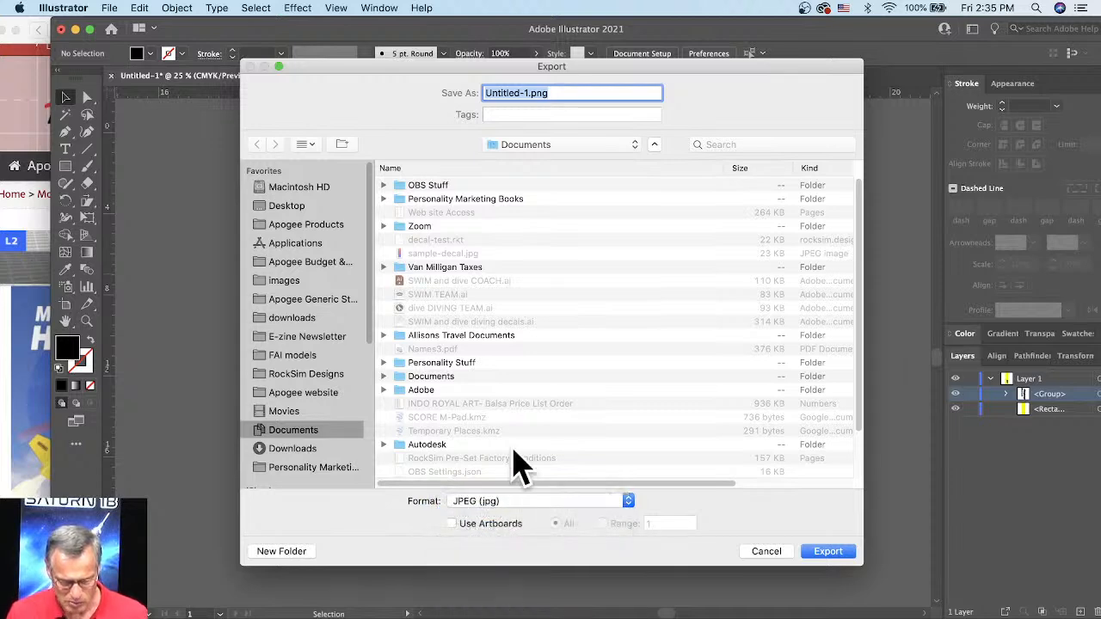
pyautogui.click(297, 207)
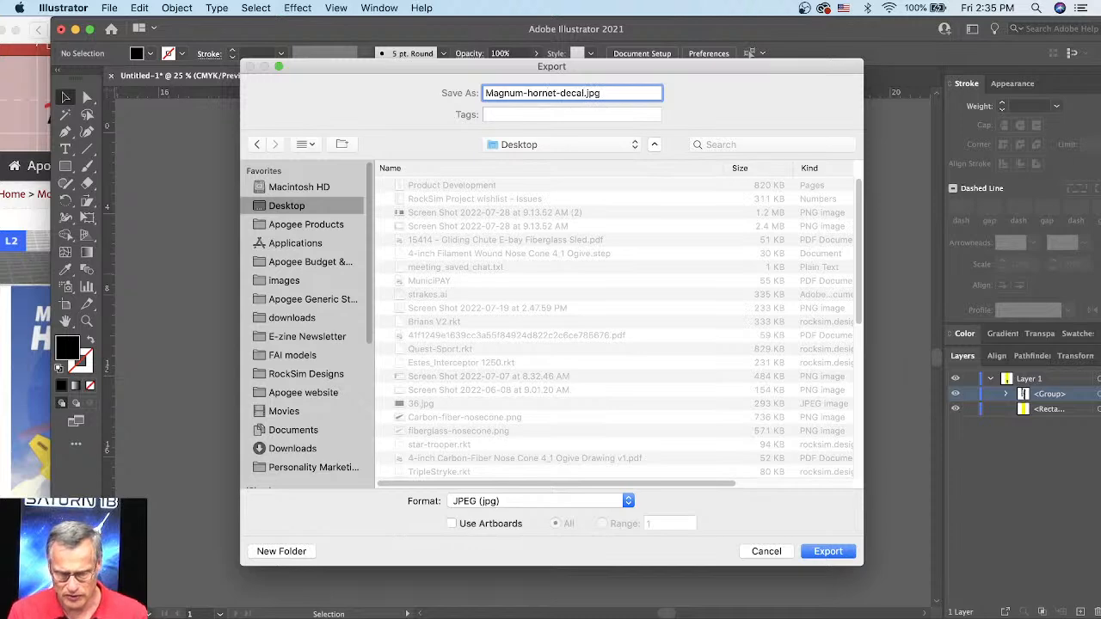
pyautogui.click(827, 551)
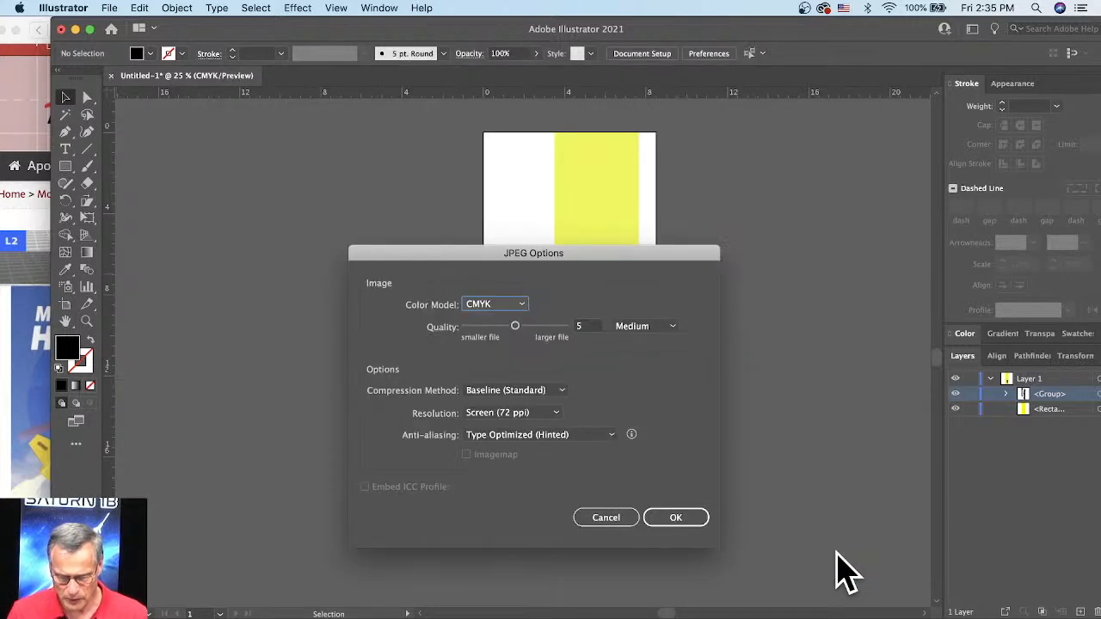
pyautogui.click(676, 516)
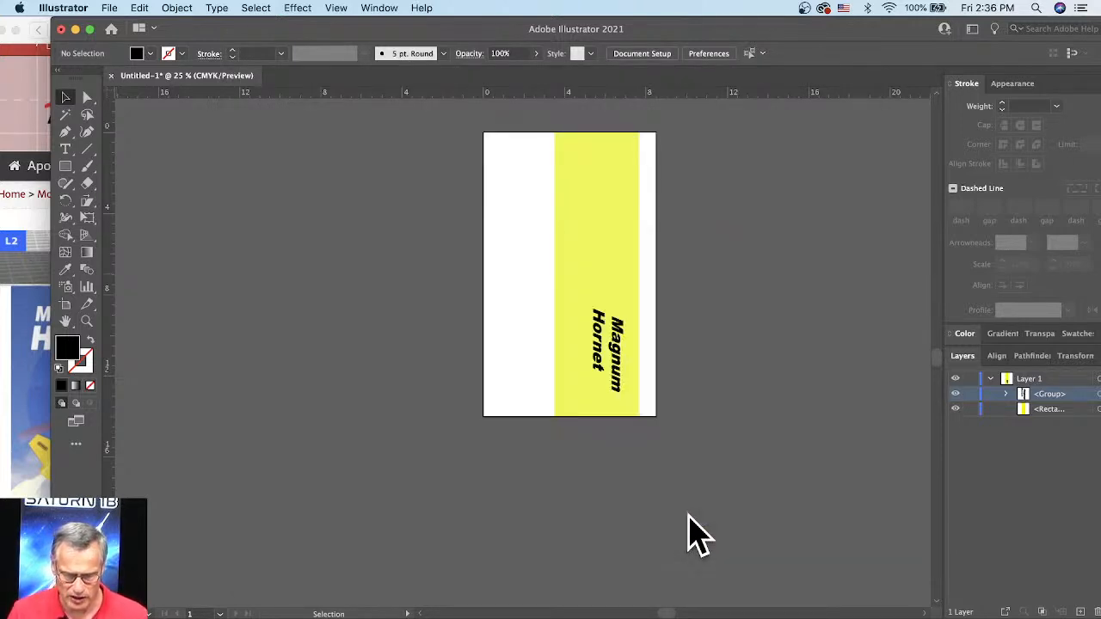
# Step: Switch to RockSim and load Magnum-hornet-decal.jpg from the Desktop as the body tube's texture
pyautogui.click(75, 29)
pyautogui.click(929, 246)
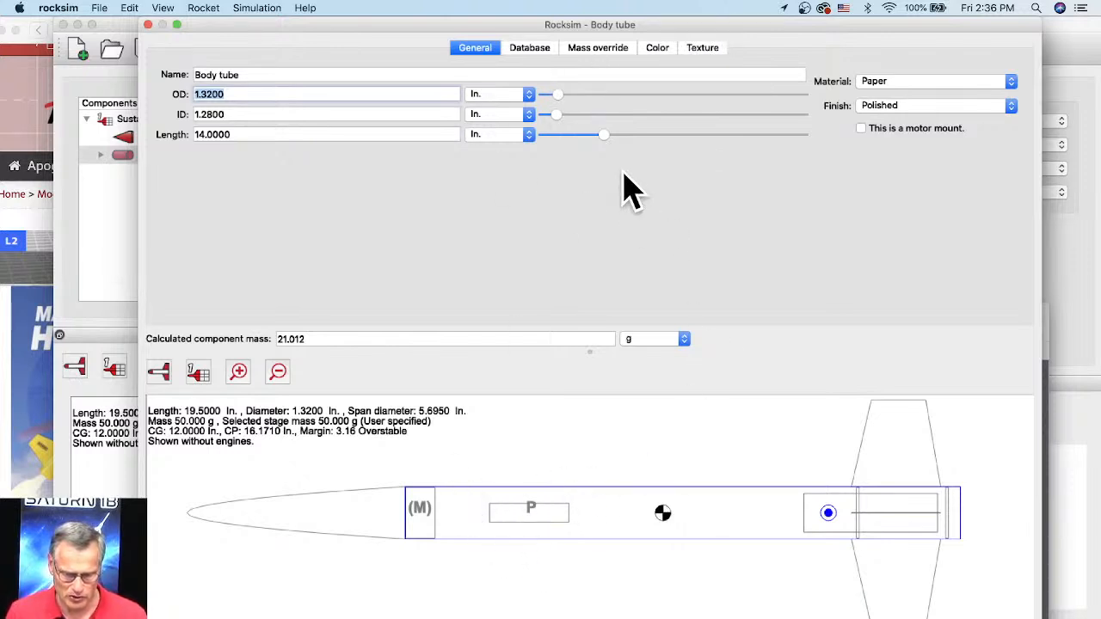
pyautogui.click(703, 54)
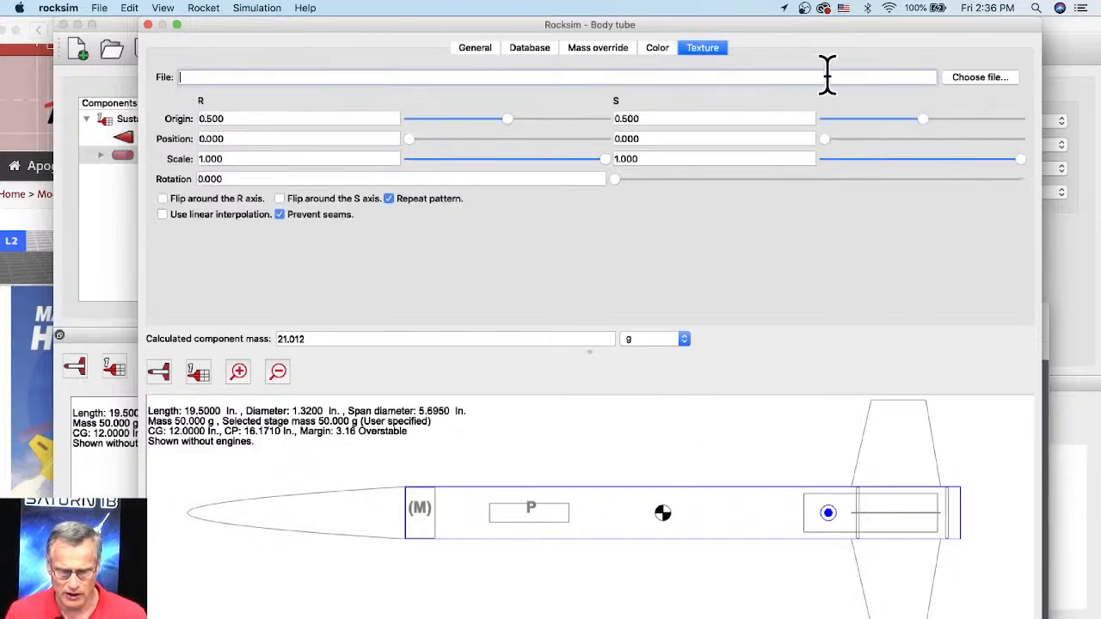
pyautogui.click(977, 79)
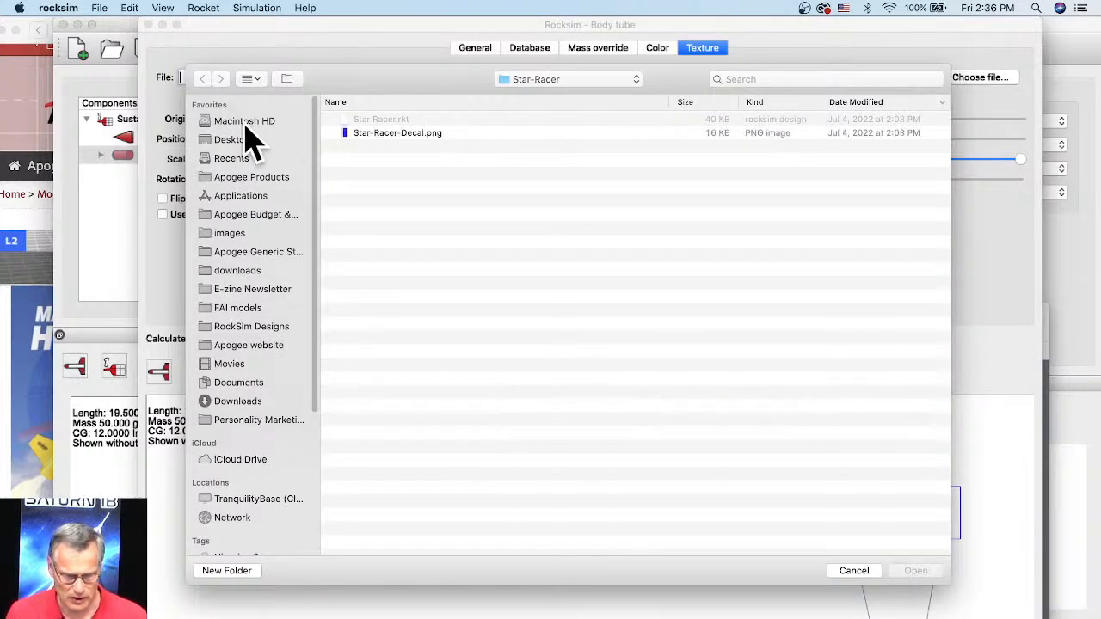
pyautogui.click(231, 143)
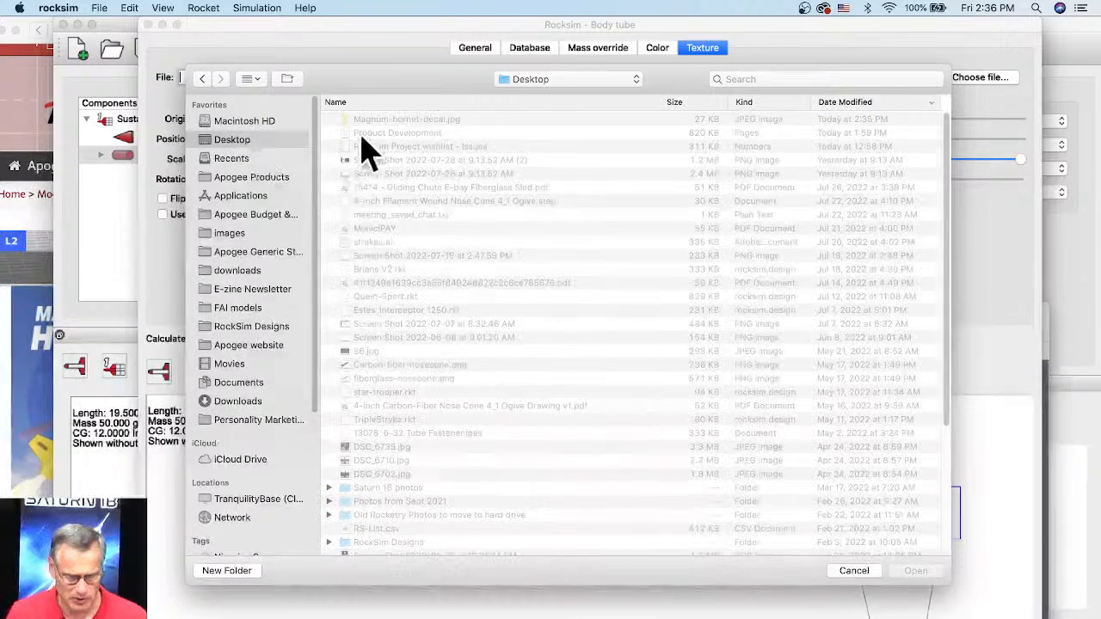
pyautogui.click(422, 121)
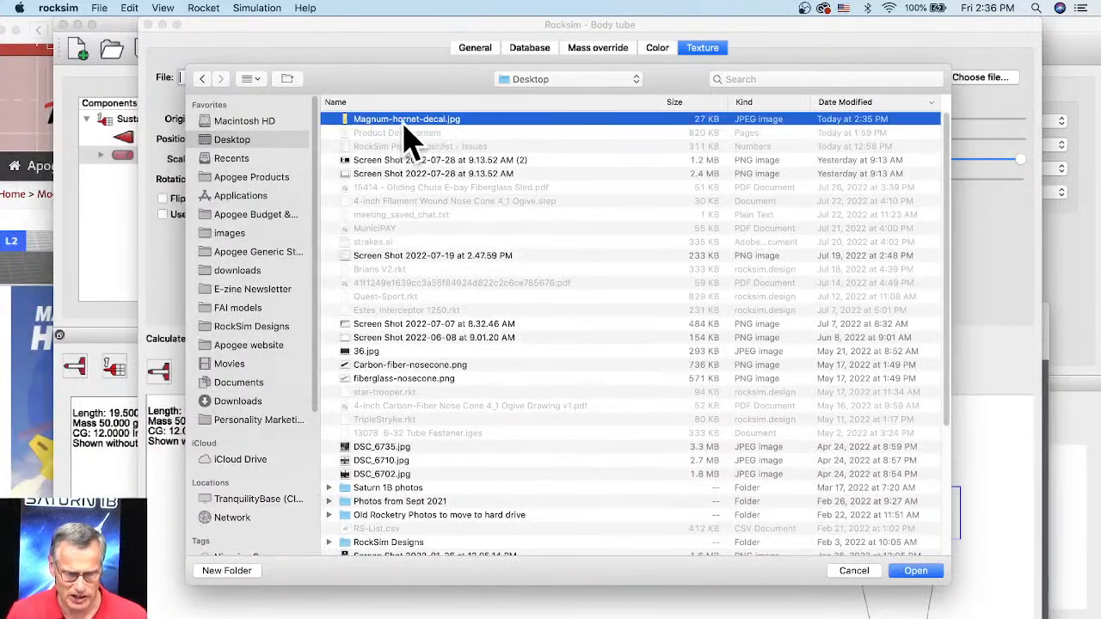
pyautogui.click(914, 573)
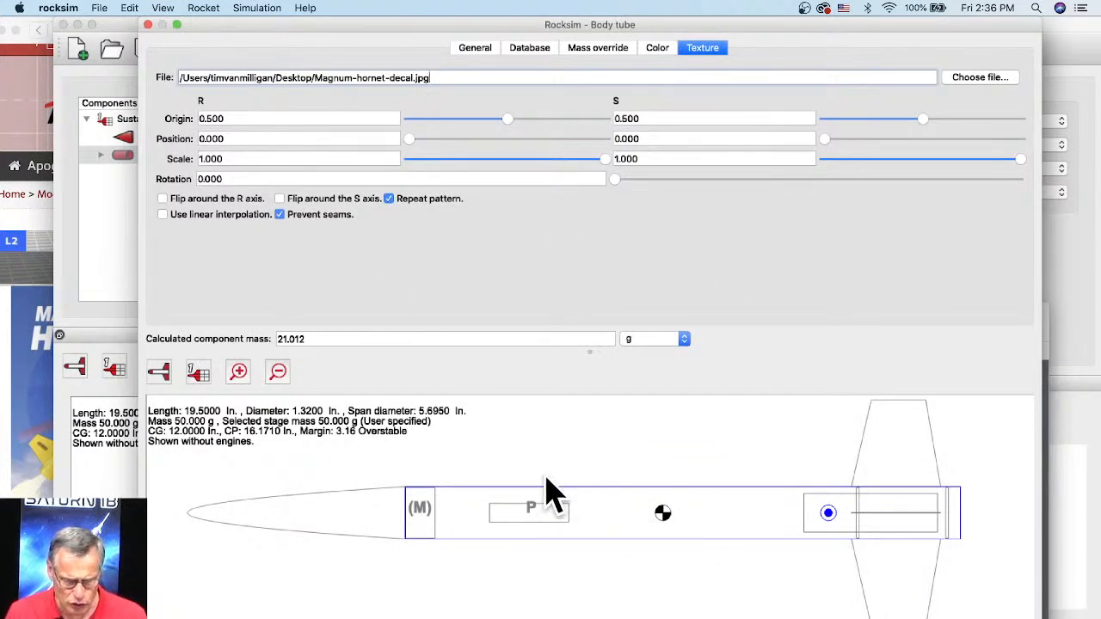
# Step: Show the rocket in 3D and examine how the Magnum Hornet lettering wraps around the body tube from both sides
pyautogui.click(161, 374)
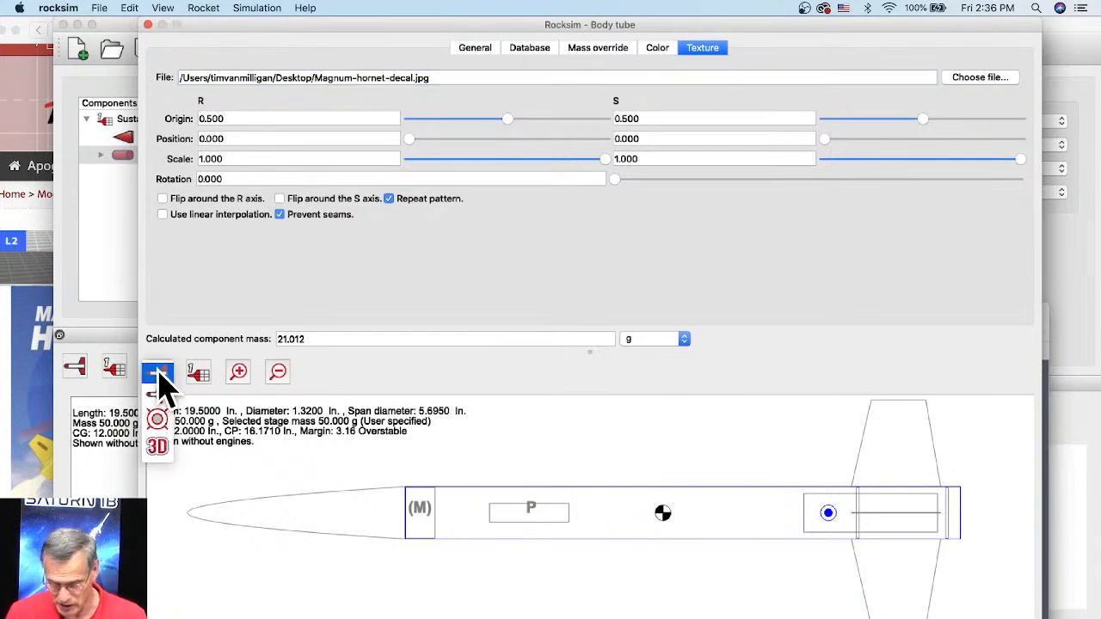
pyautogui.click(157, 449)
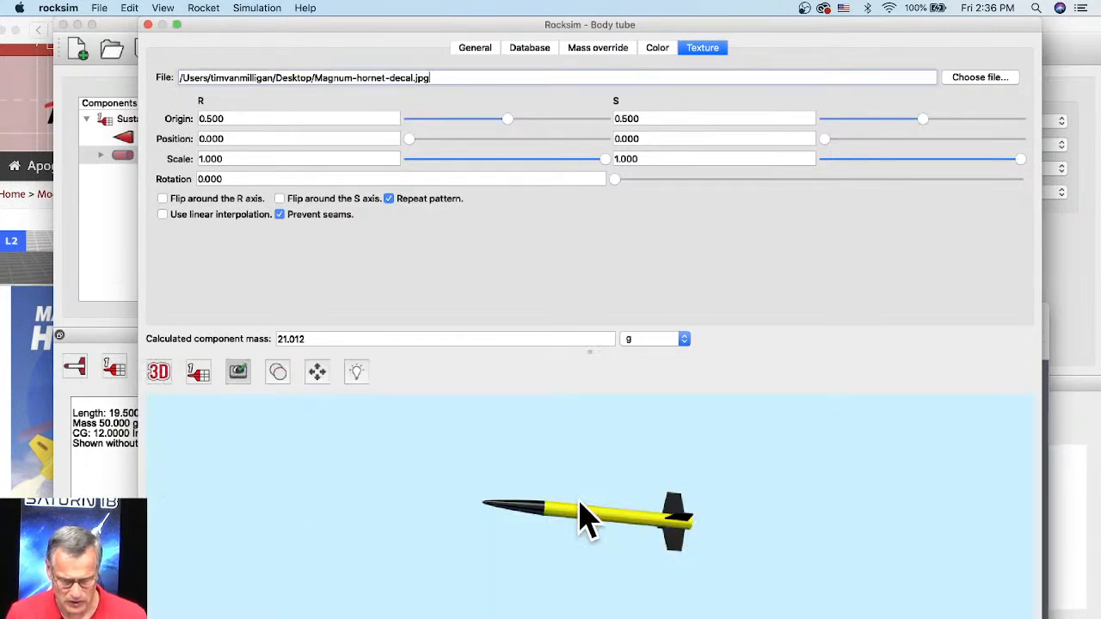
pyautogui.moveTo(643, 528); pyautogui.dragTo(633, 509)
pyautogui.scroll(8, 654, 547)
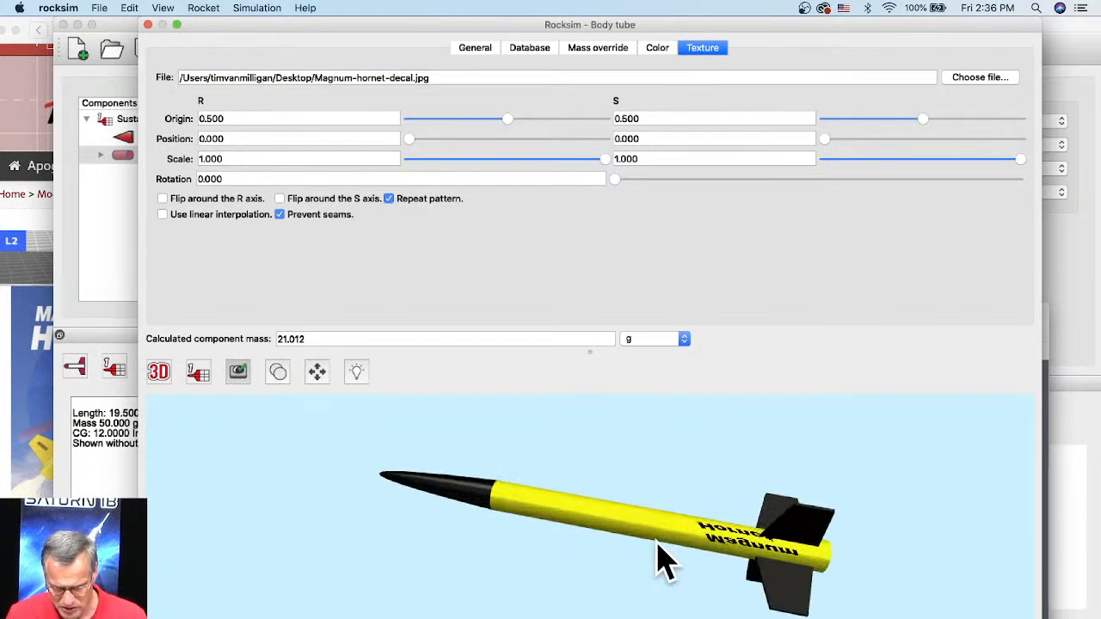
pyautogui.scroll(3, 766, 551)
pyautogui.moveTo(826, 584); pyautogui.dragTo(597, 534)
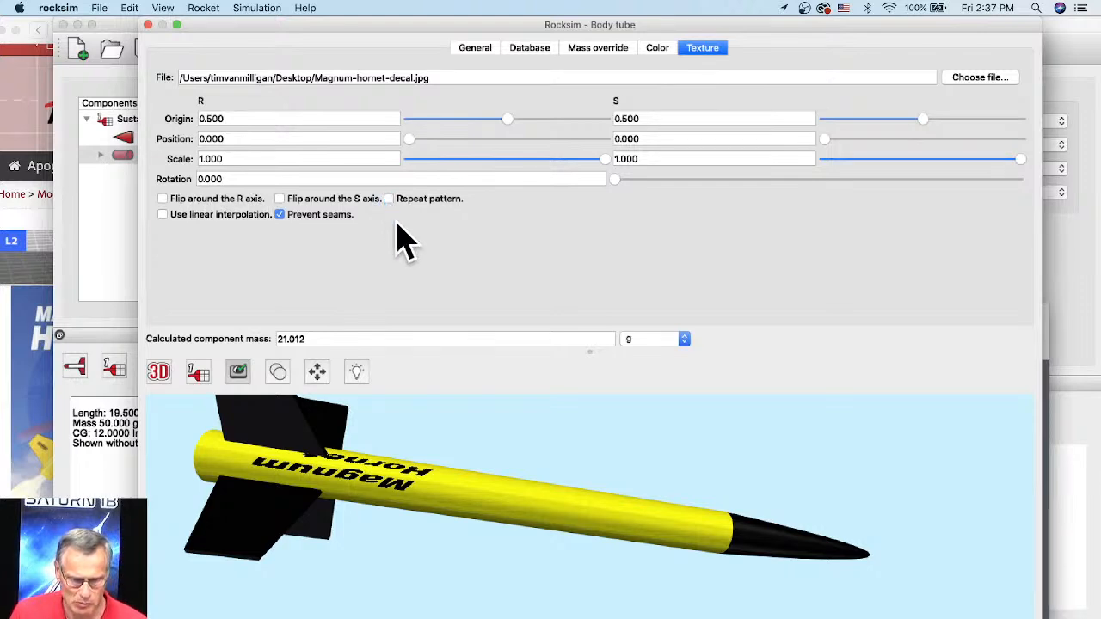
# Step: Turn off pattern repeat and seam prevention for the body tube's texture
pyautogui.moveTo(448, 444); pyautogui.dragTo(405, 442)
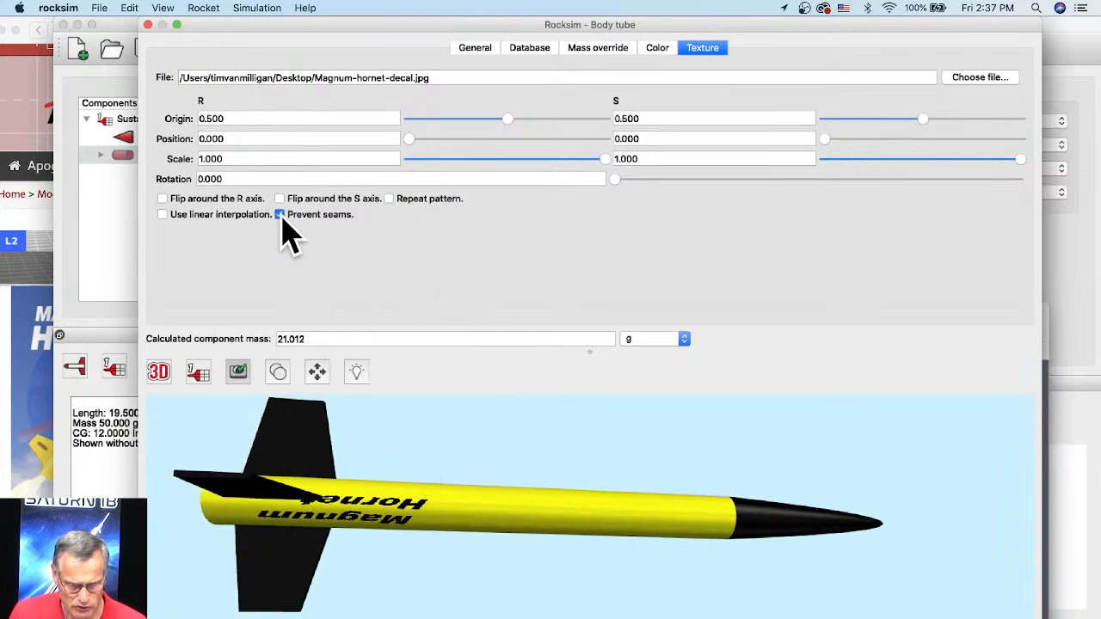
pyautogui.click(281, 215)
pyautogui.moveTo(455, 467); pyautogui.dragTo(443, 540)
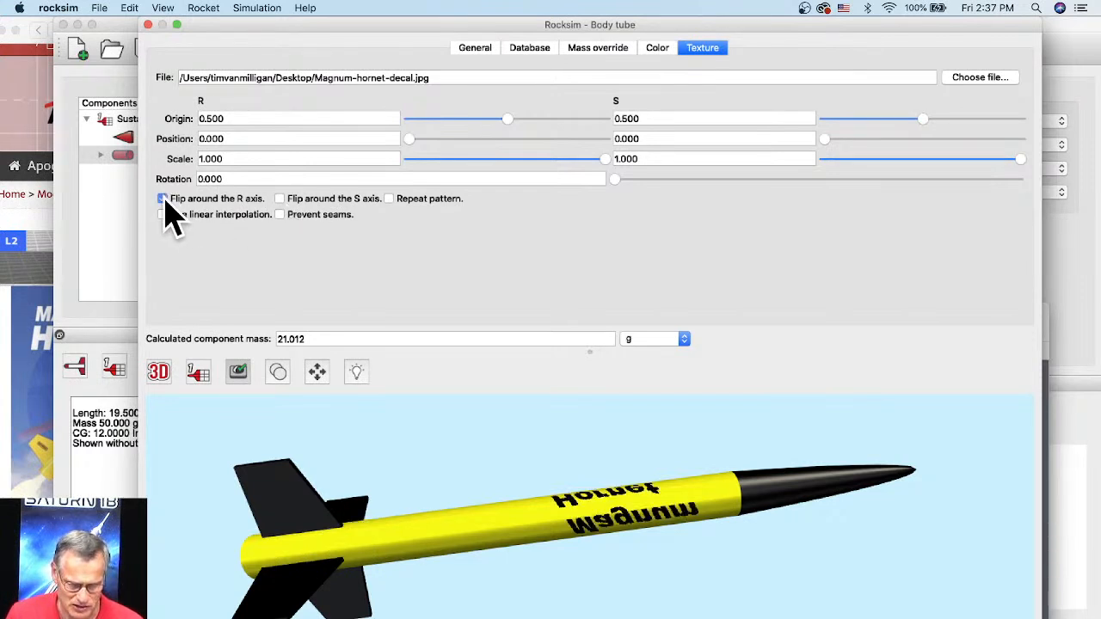
# Step: Flip the body tube's texture around both the R and S axes and accept the body tube changes
pyautogui.click(164, 199)
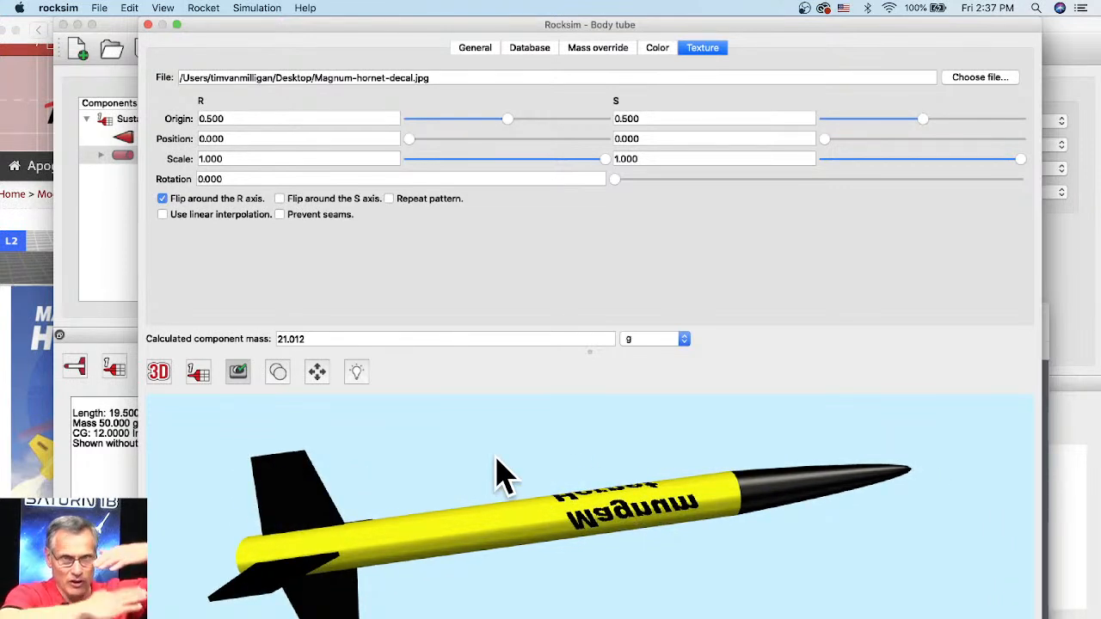
pyautogui.click(280, 198)
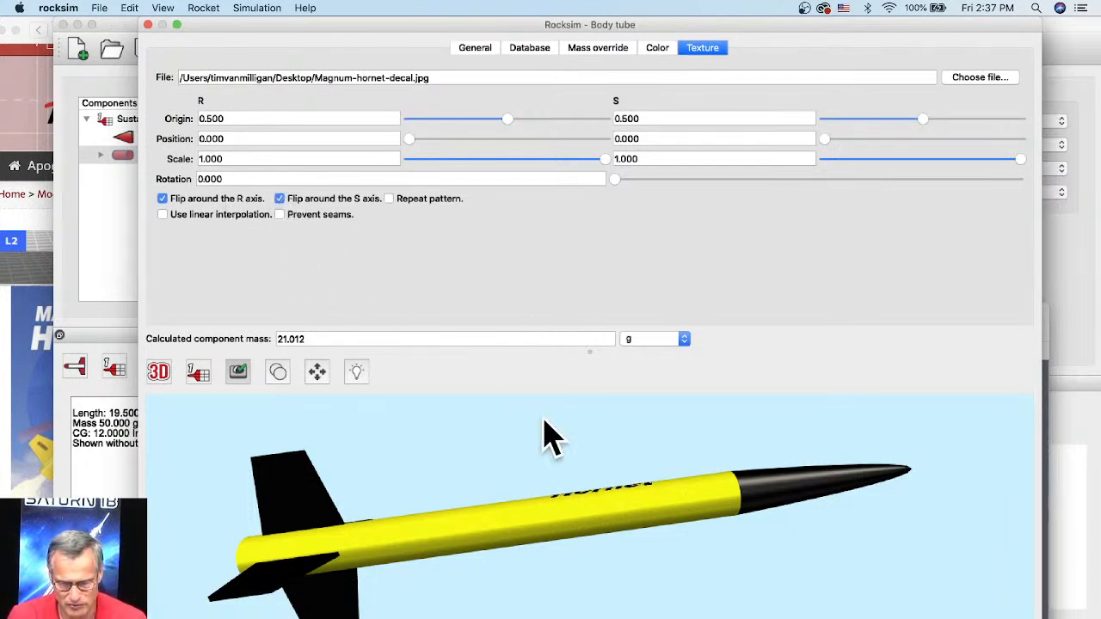
pyautogui.moveTo(543, 422); pyautogui.dragTo(593, 515)
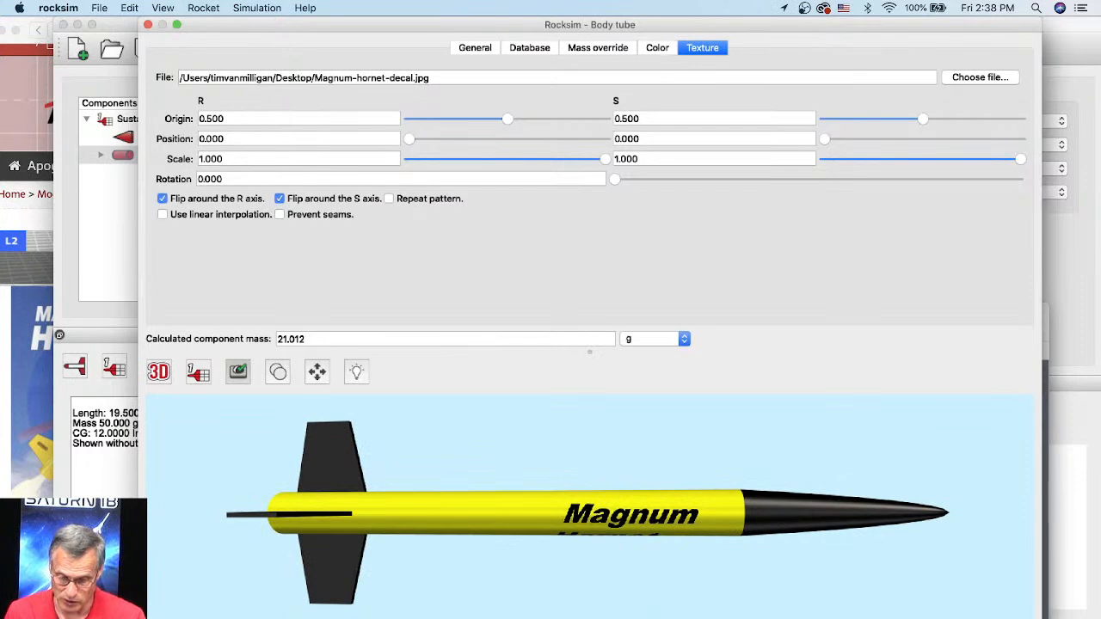
pyautogui.press('Return')
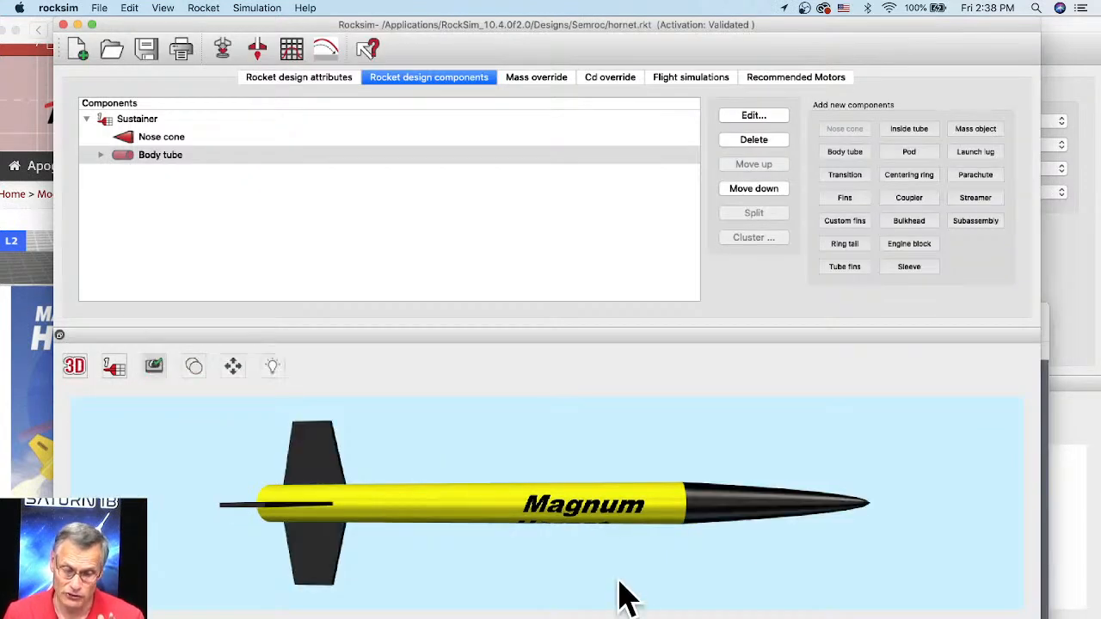
# Step: Open the body tube's fin set for editing and move its editor window clear of the screen edge
pyautogui.moveTo(533, 568); pyautogui.dragTo(542, 540)
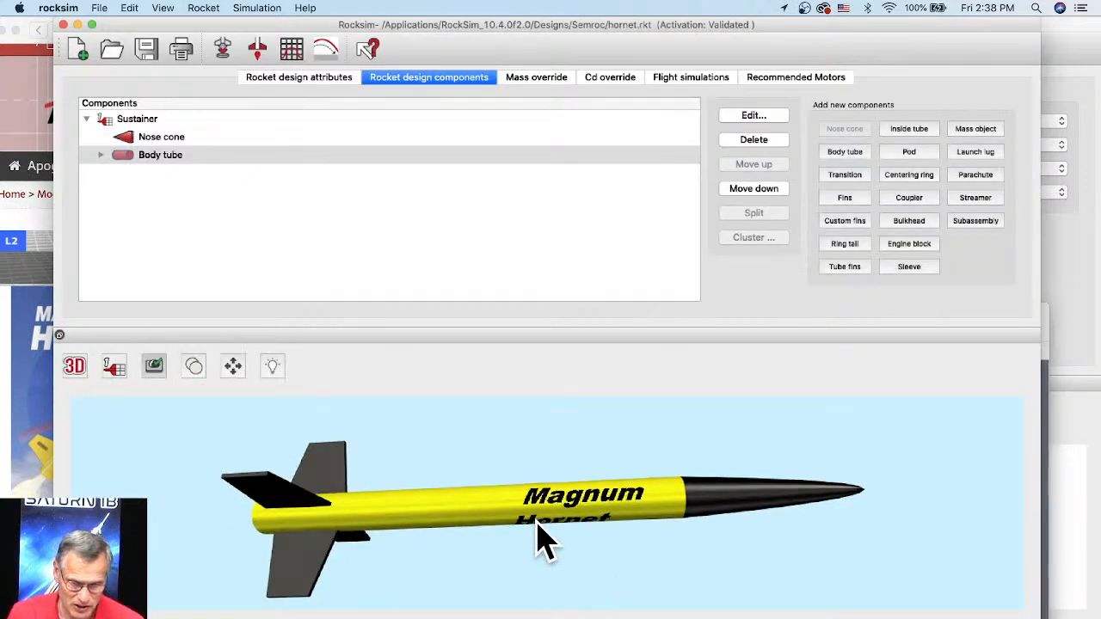
pyautogui.click(340, 482)
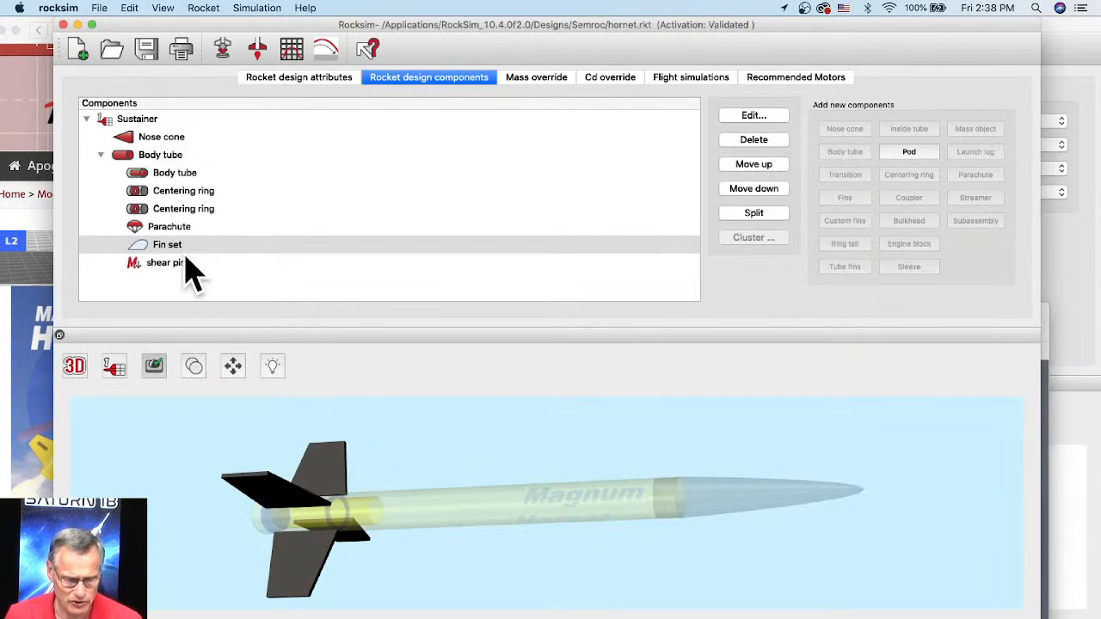
pyautogui.moveTo(338, 445); pyautogui.dragTo(374, 459)
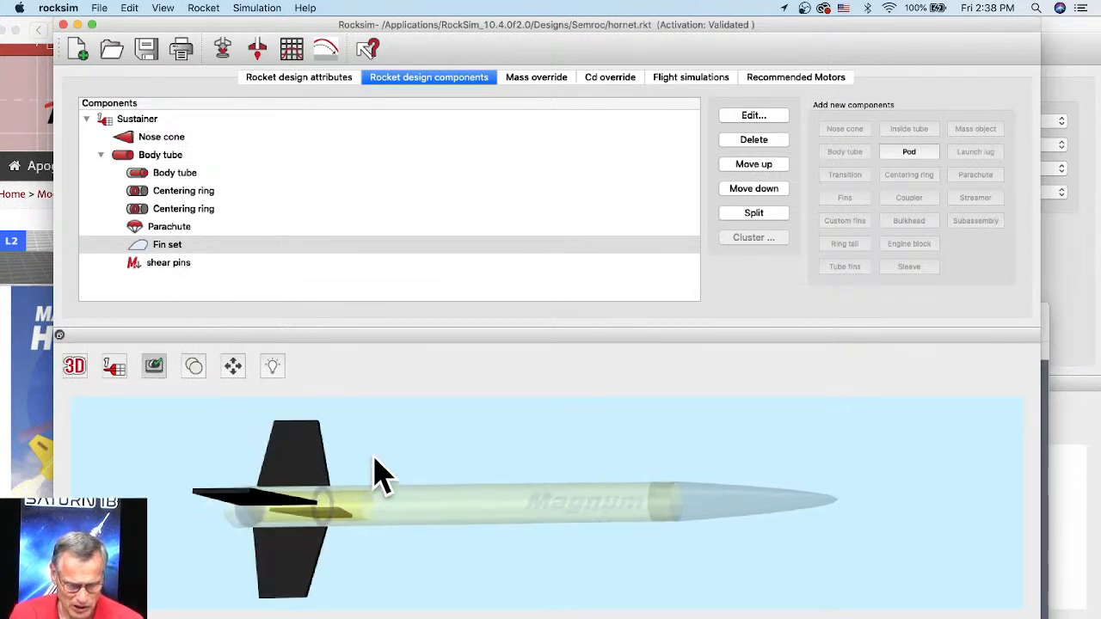
pyautogui.click(156, 248)
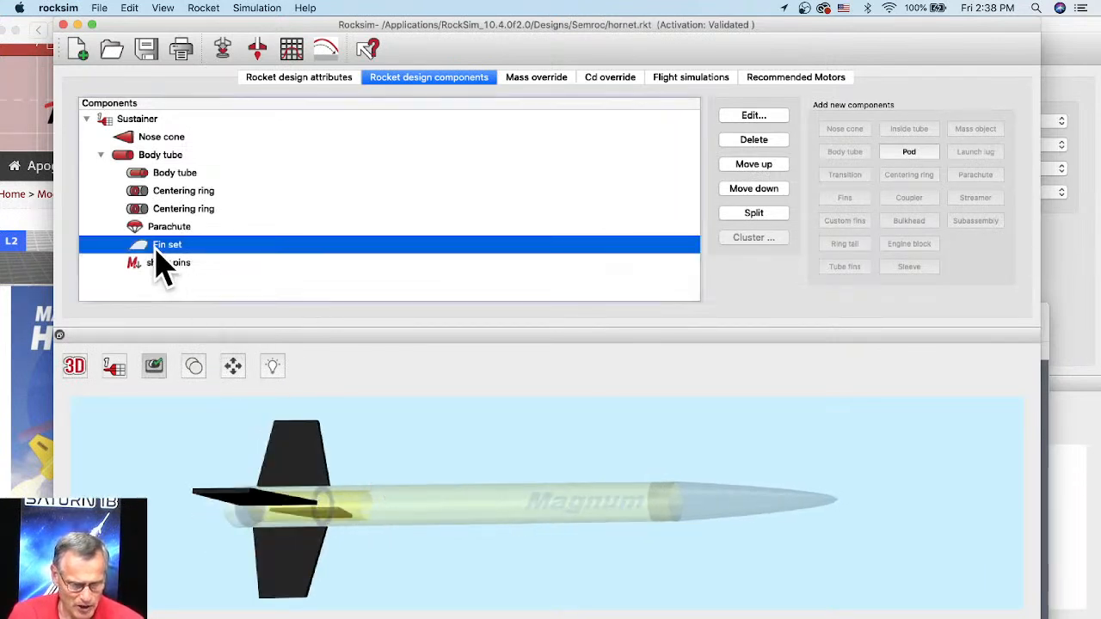
pyautogui.click(75, 367)
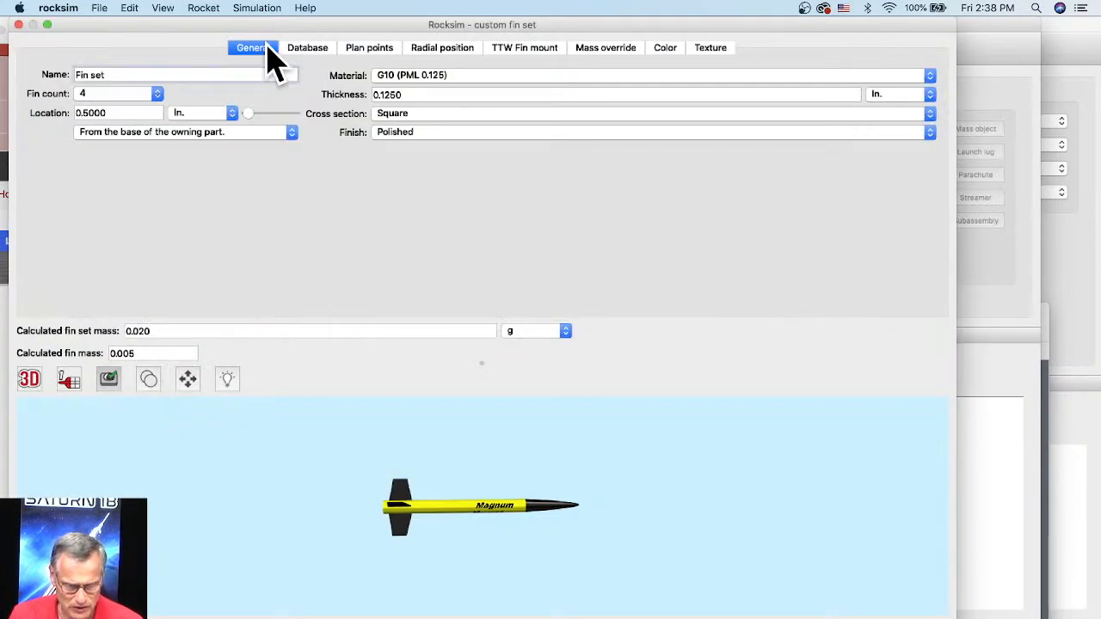
pyautogui.moveTo(269, 39); pyautogui.dragTo(410, 38)
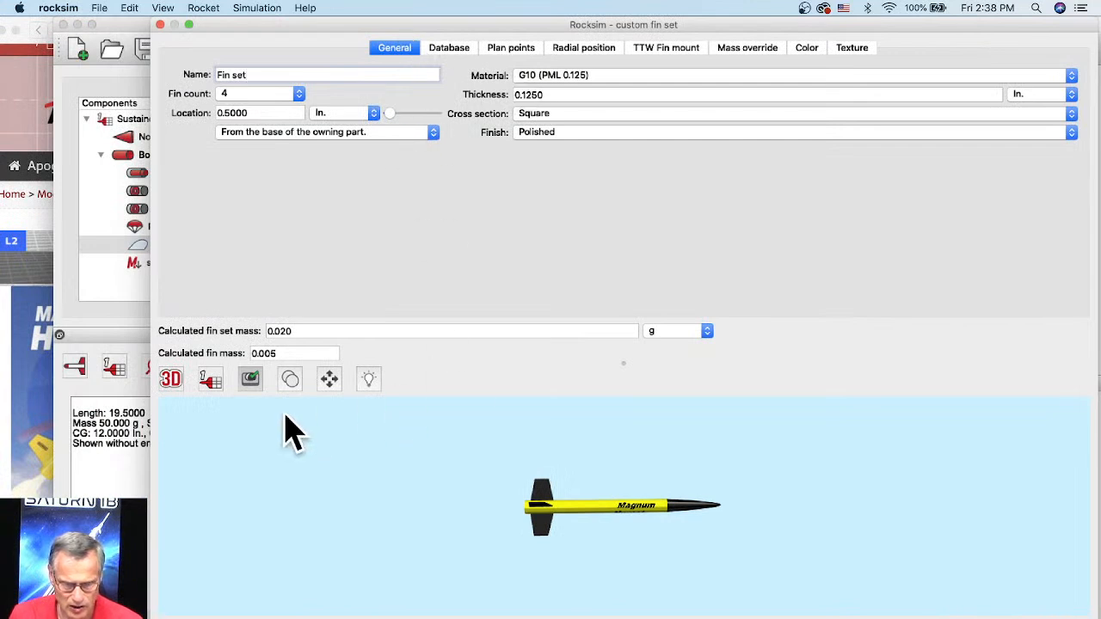
# Step: Change the fin set editor's preview from 3D to the 2D side view of the rocket
pyautogui.click(180, 380)
pyautogui.click(180, 381)
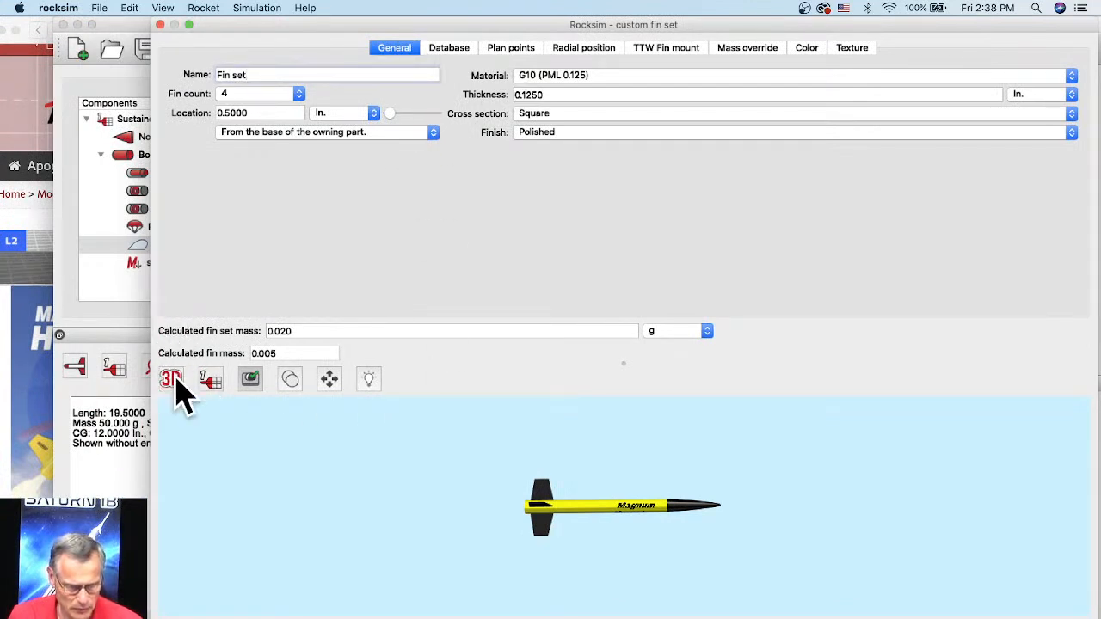
pyautogui.click(176, 379)
pyautogui.click(176, 380)
pyautogui.click(176, 379)
pyautogui.click(176, 379)
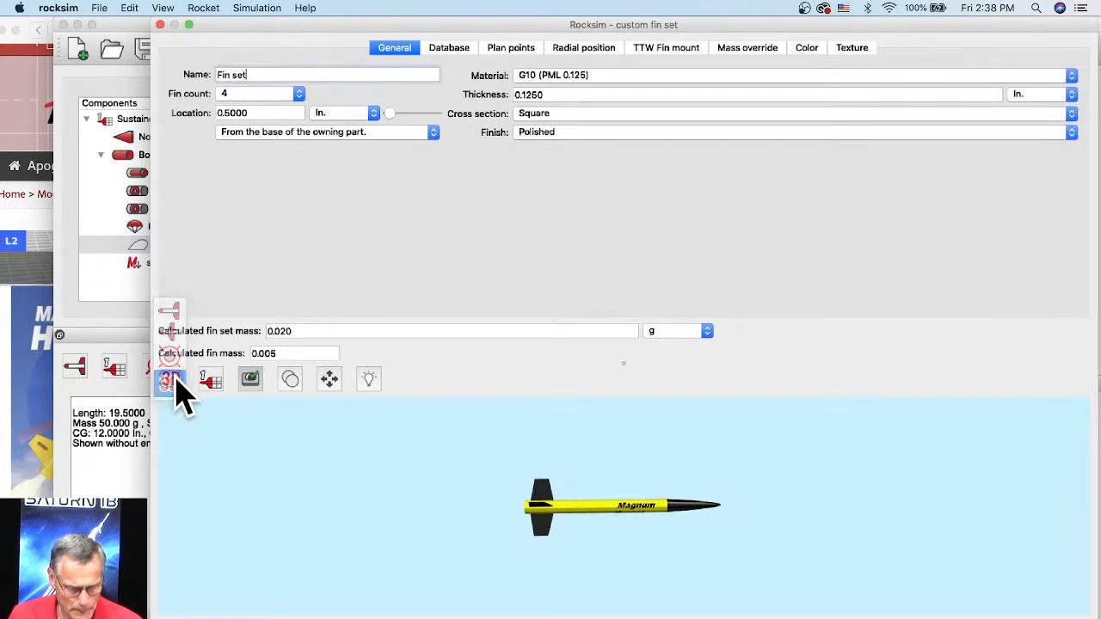
pyautogui.click(176, 379)
pyautogui.click(178, 349)
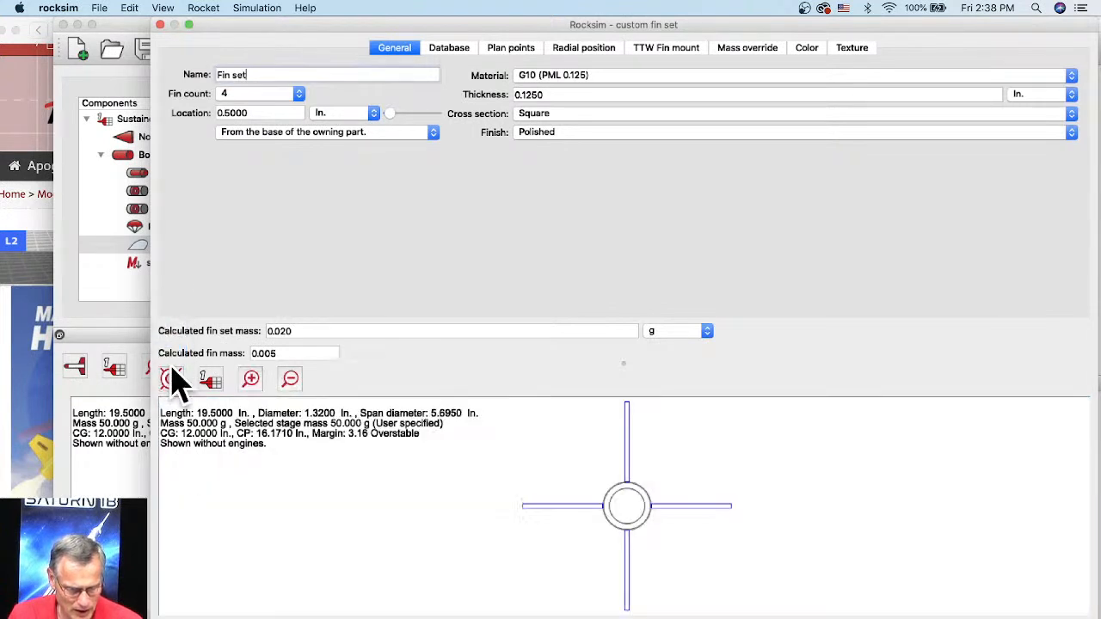
pyautogui.click(176, 379)
pyautogui.click(177, 341)
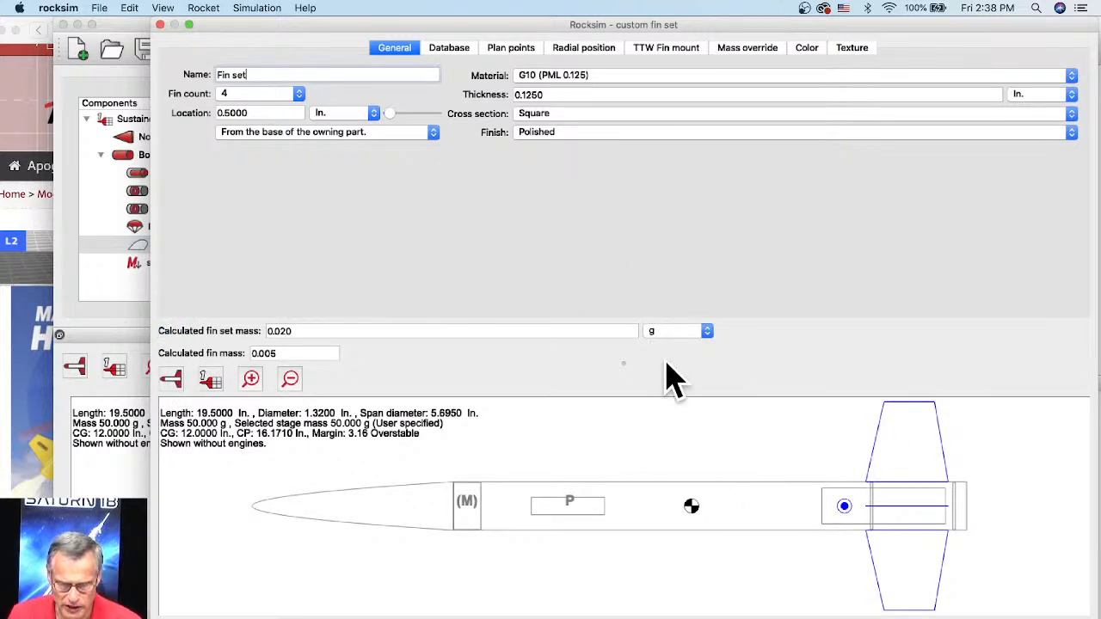
# Step: Add a vertex to the fin outline's trailing edge and move it to about X 3.17, Y 1.40 inches
pyautogui.click(512, 50)
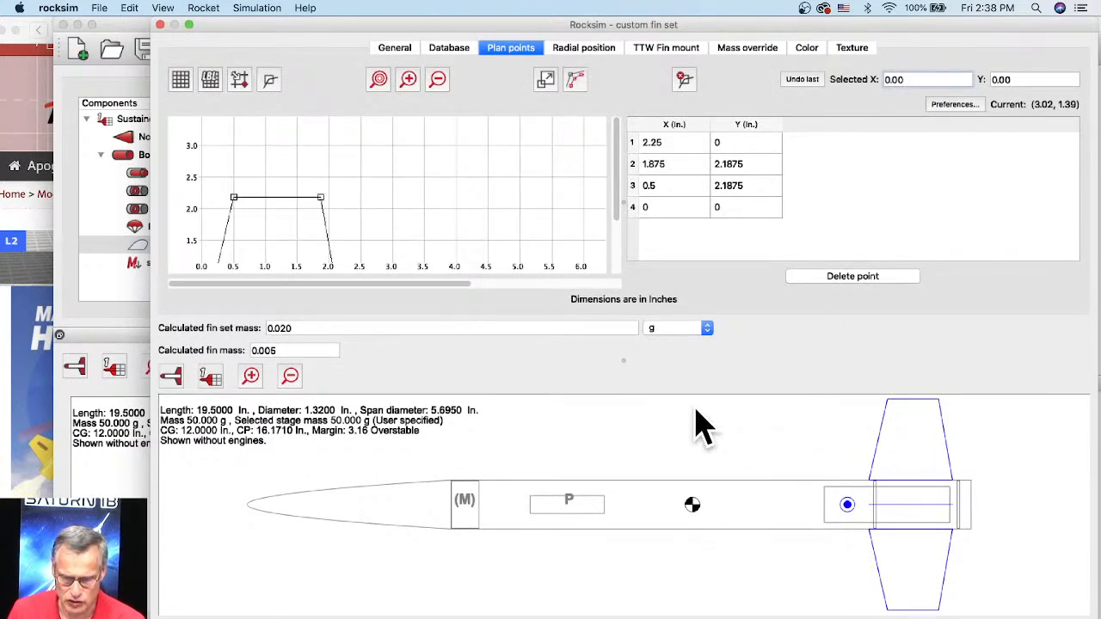
pyautogui.moveTo(490, 247); pyautogui.dragTo(523, 221)
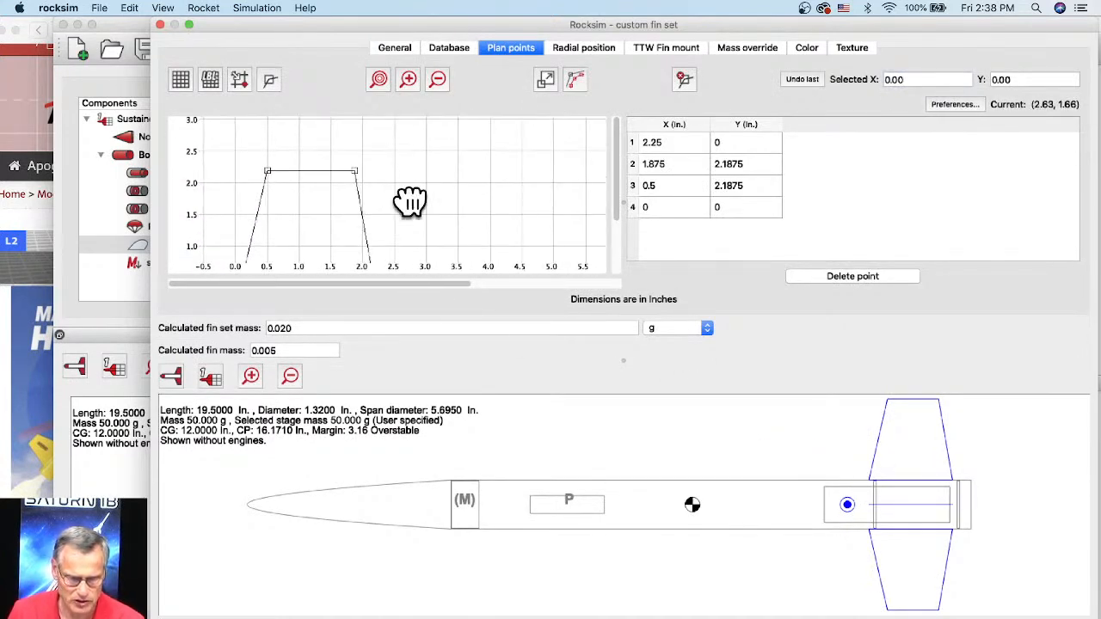
pyautogui.moveTo(409, 202); pyautogui.dragTo(475, 132)
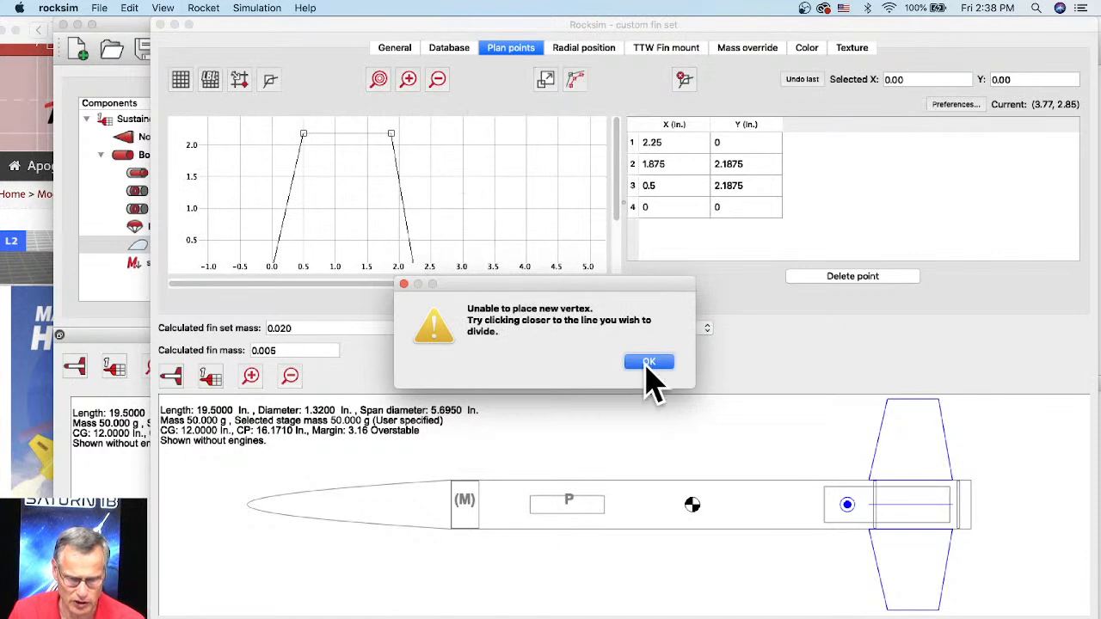
pyautogui.click(649, 363)
pyautogui.moveTo(467, 246); pyautogui.dragTo(361, 155)
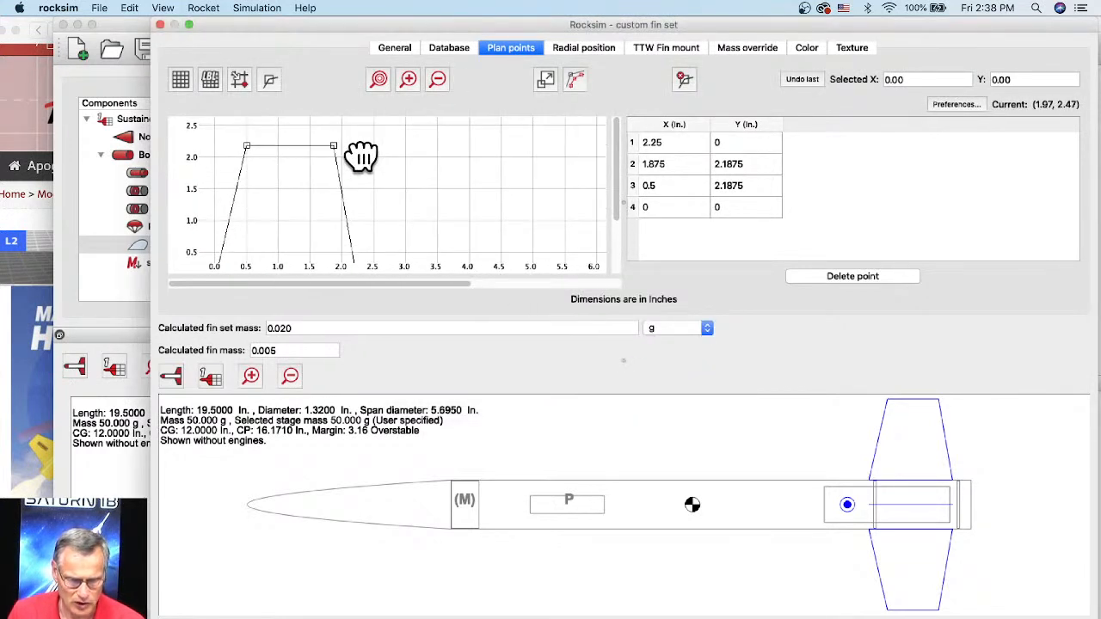
pyautogui.click(359, 152)
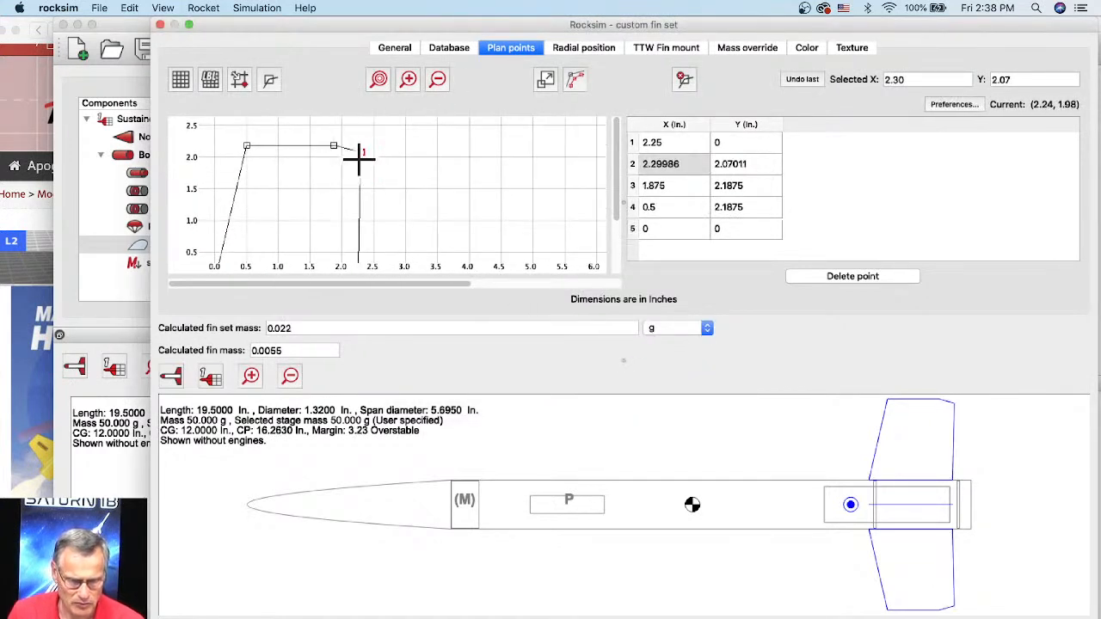
pyautogui.moveTo(362, 153); pyautogui.dragTo(416, 195)
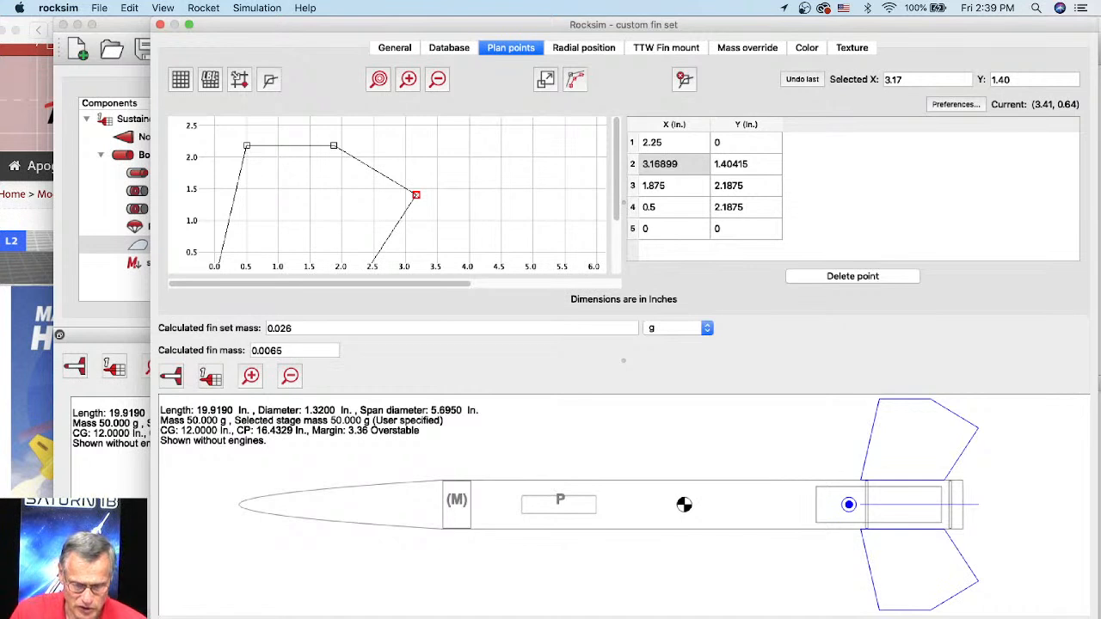
# Step: Export the custom fin set's template to the Desktop as an SVG file named hornet Fin set
pyautogui.moveTo(541, 618); pyautogui.dragTo(542, 612)
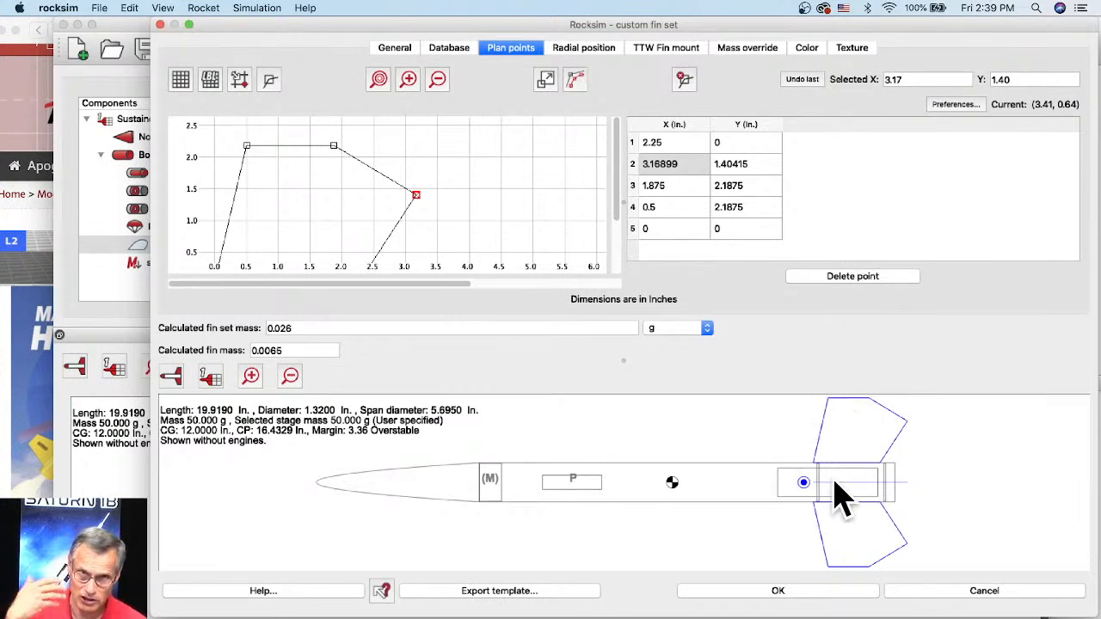
pyautogui.click(510, 593)
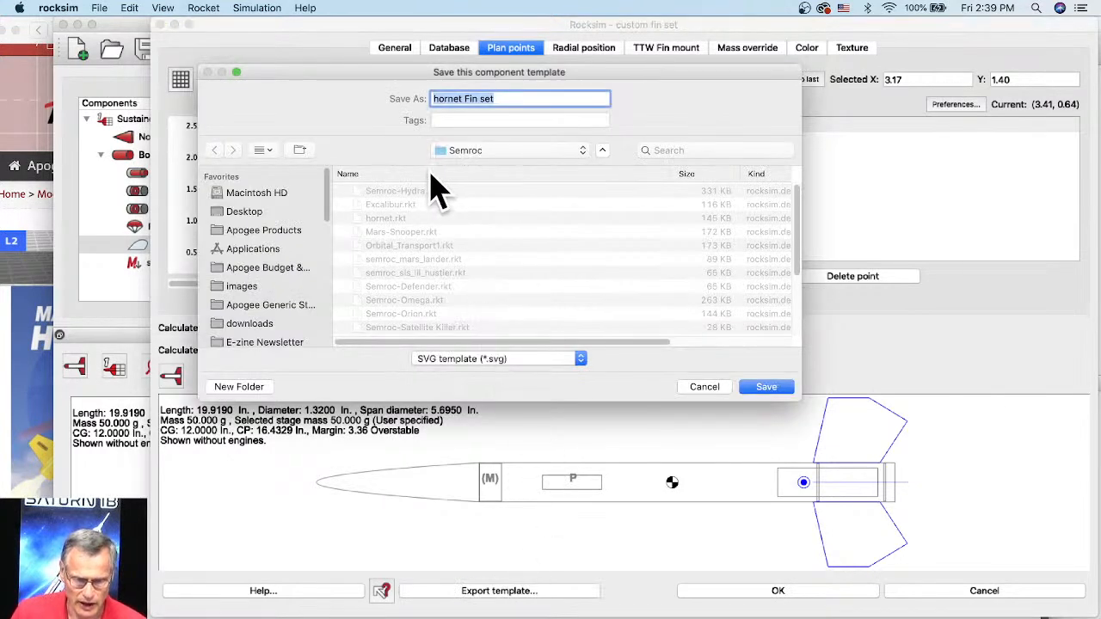
pyautogui.click(233, 213)
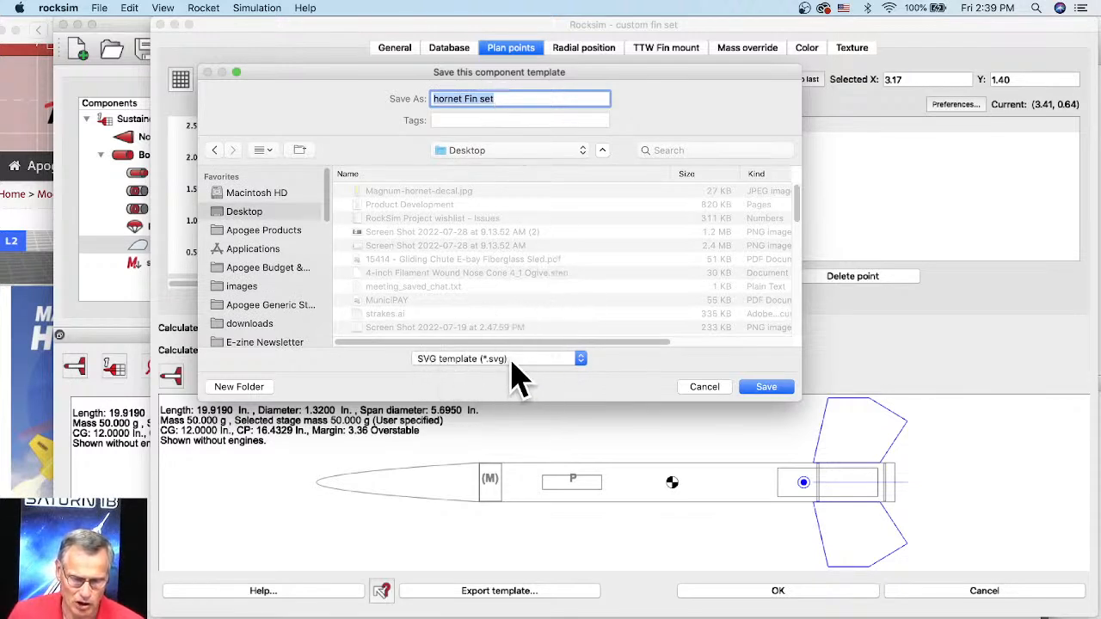
pyautogui.click(582, 361)
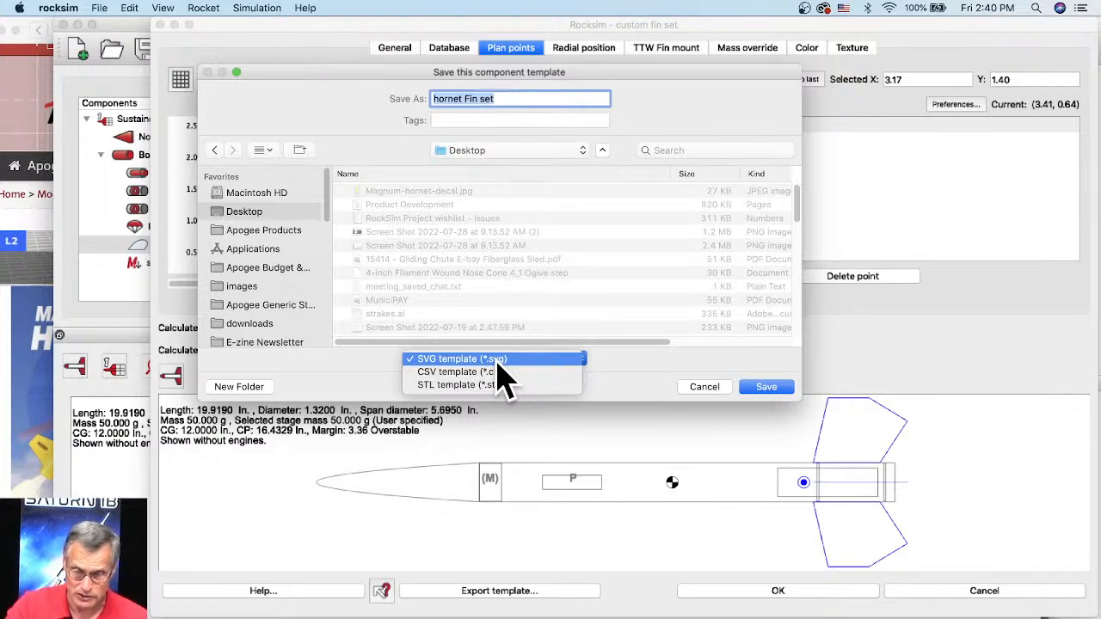
pyautogui.click(469, 359)
pyautogui.click(761, 386)
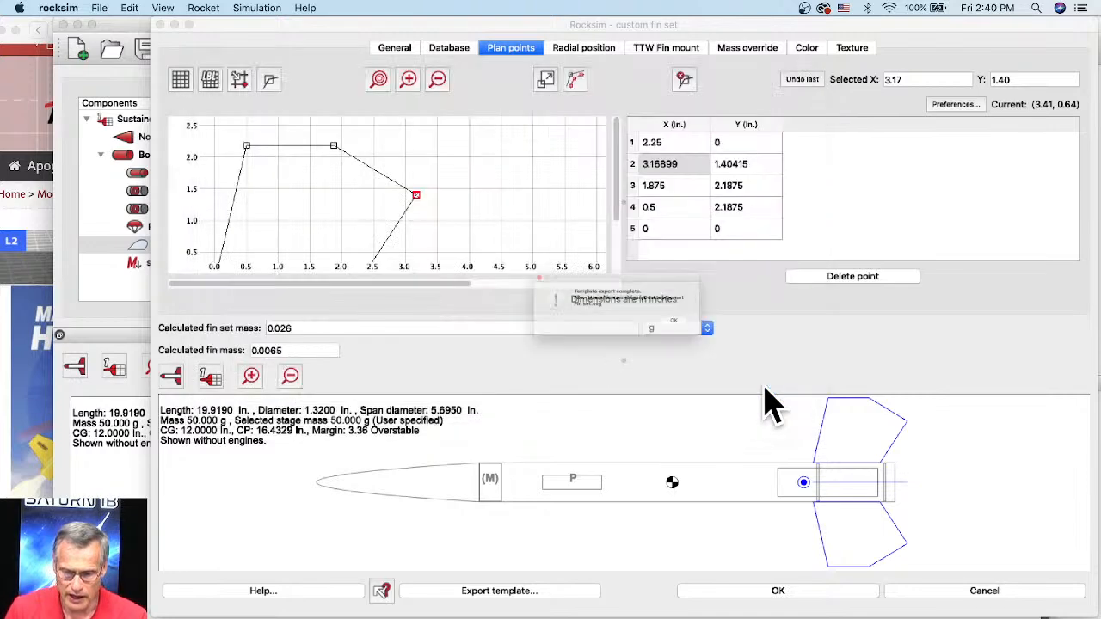
pyautogui.click(715, 337)
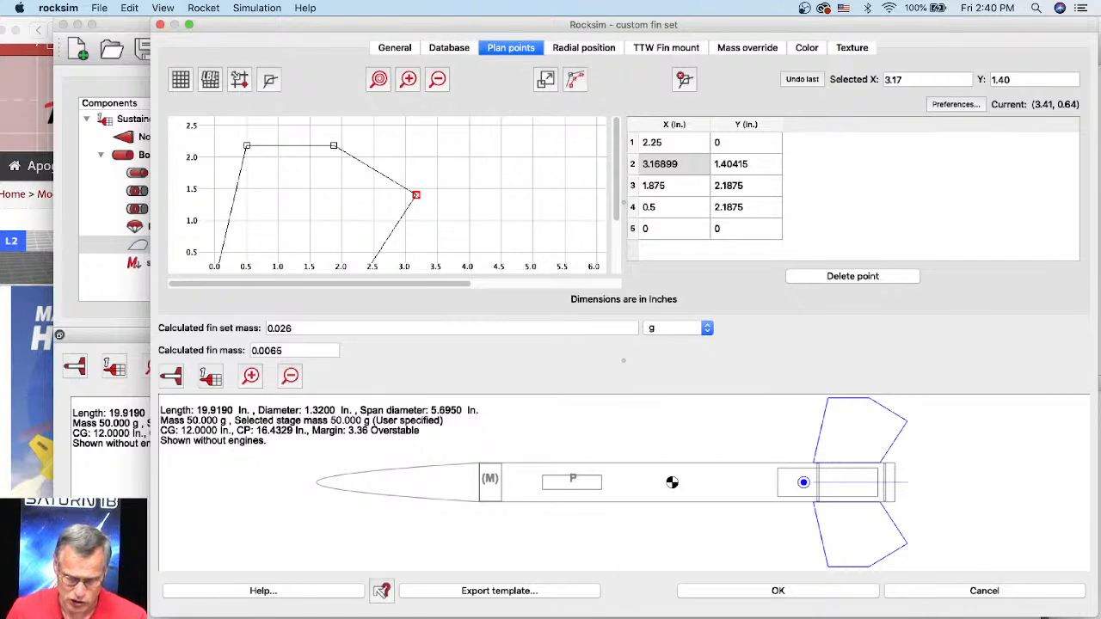
# Step: Switch to Adobe Illustrator and open hornet Fin set.svg from the Desktop
pyautogui.click(710, 615)
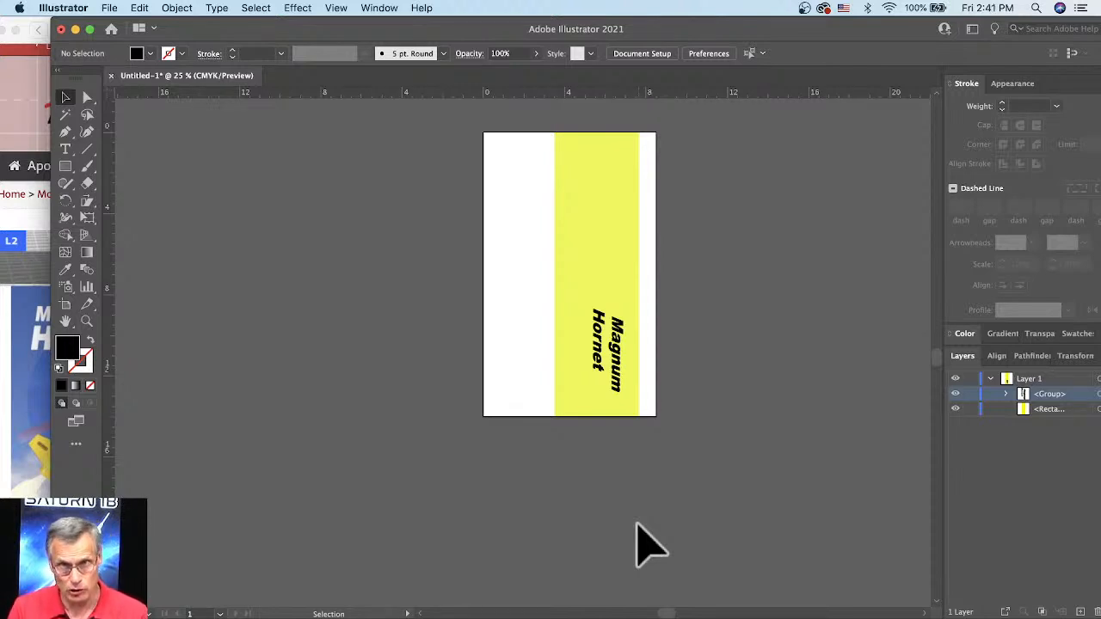
pyautogui.click(109, 8)
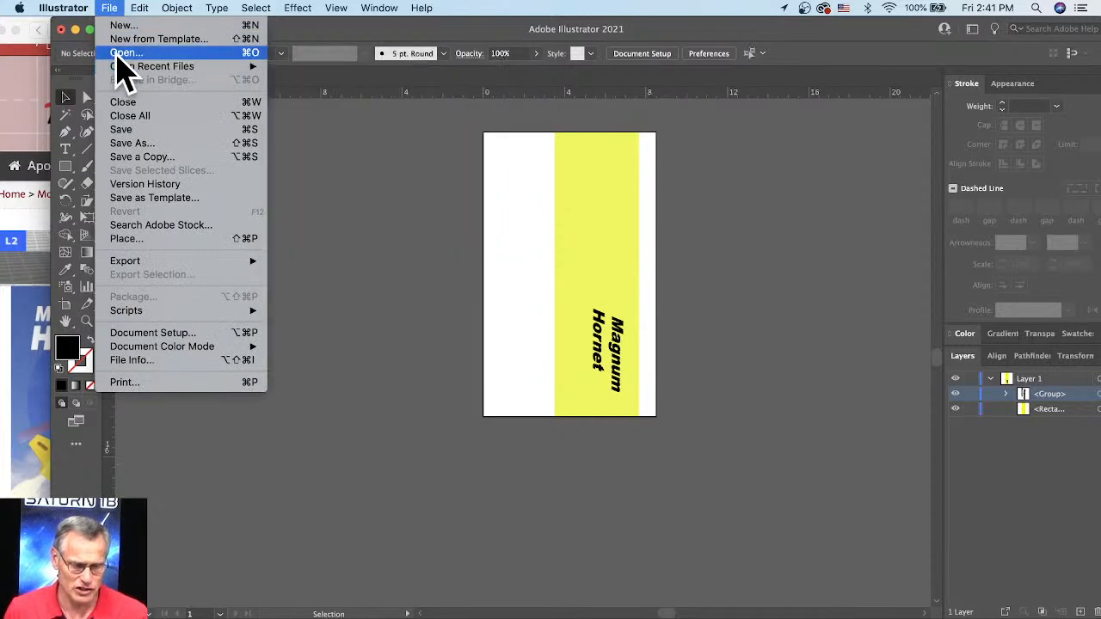
pyautogui.click(118, 57)
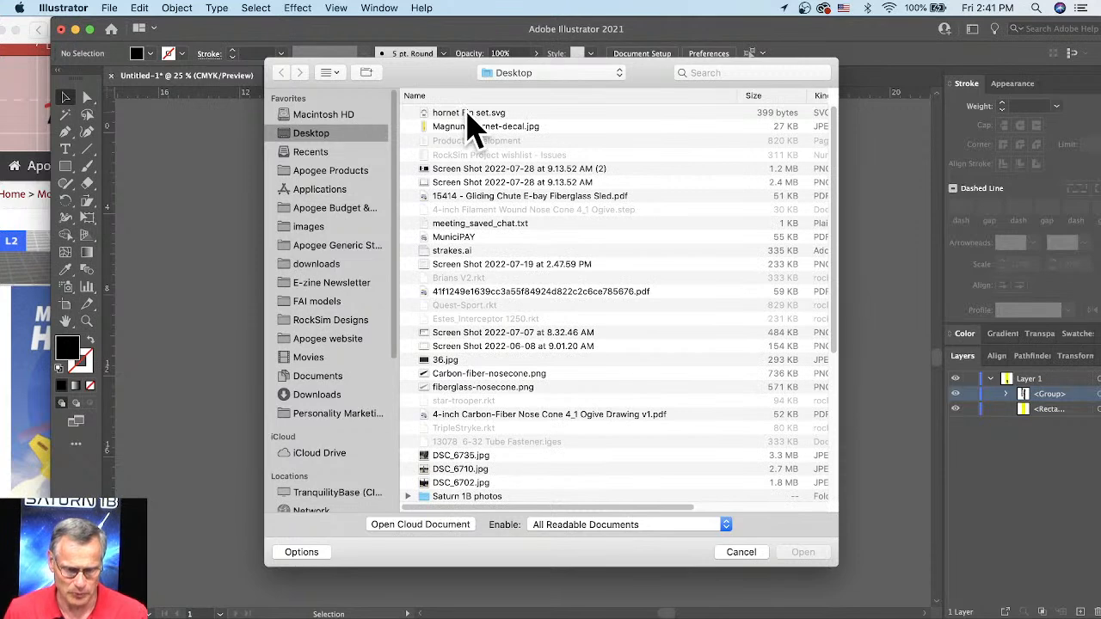
pyautogui.click(467, 113)
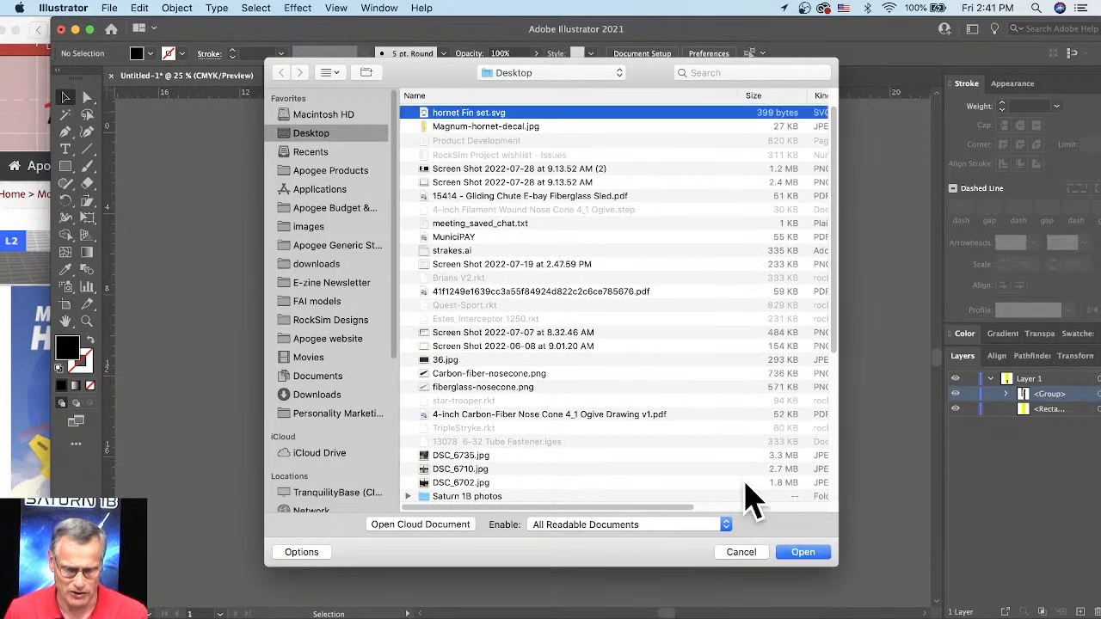
pyautogui.click(802, 554)
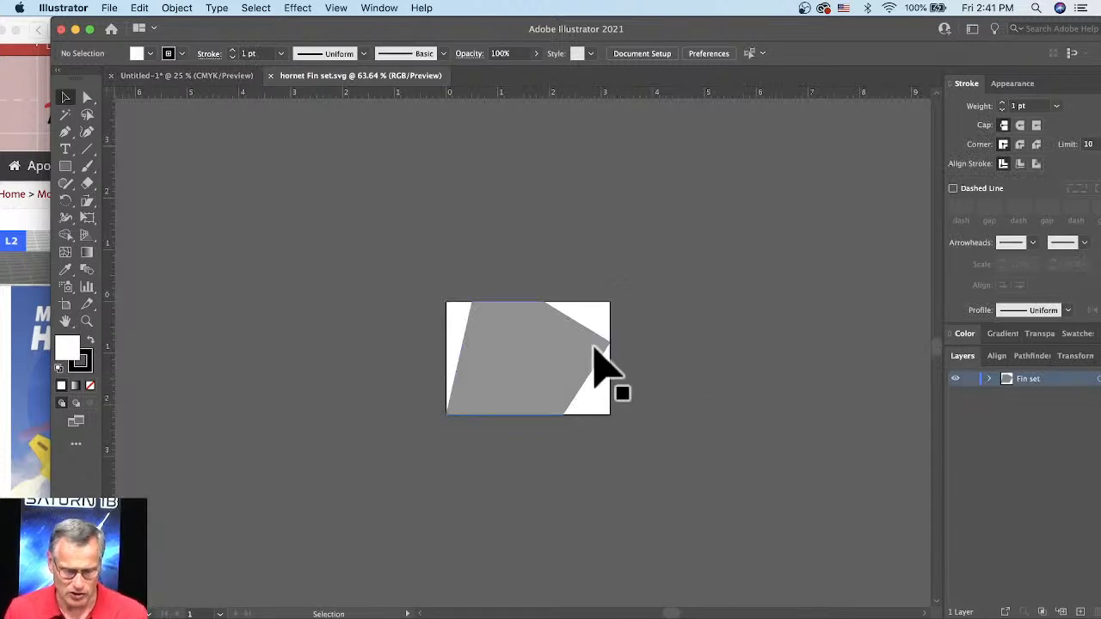
# Step: Rotate the fin shape 90 degrees clockwise so its root edge stands vertical
pyautogui.scroll(1, 507, 347)
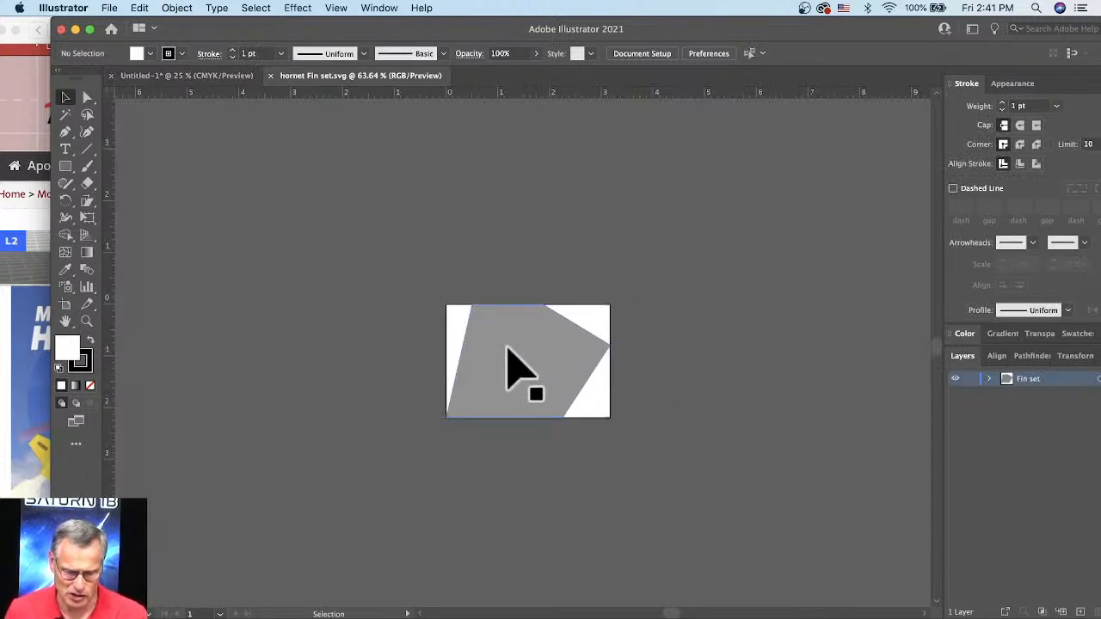
pyautogui.scroll(5, 506, 348)
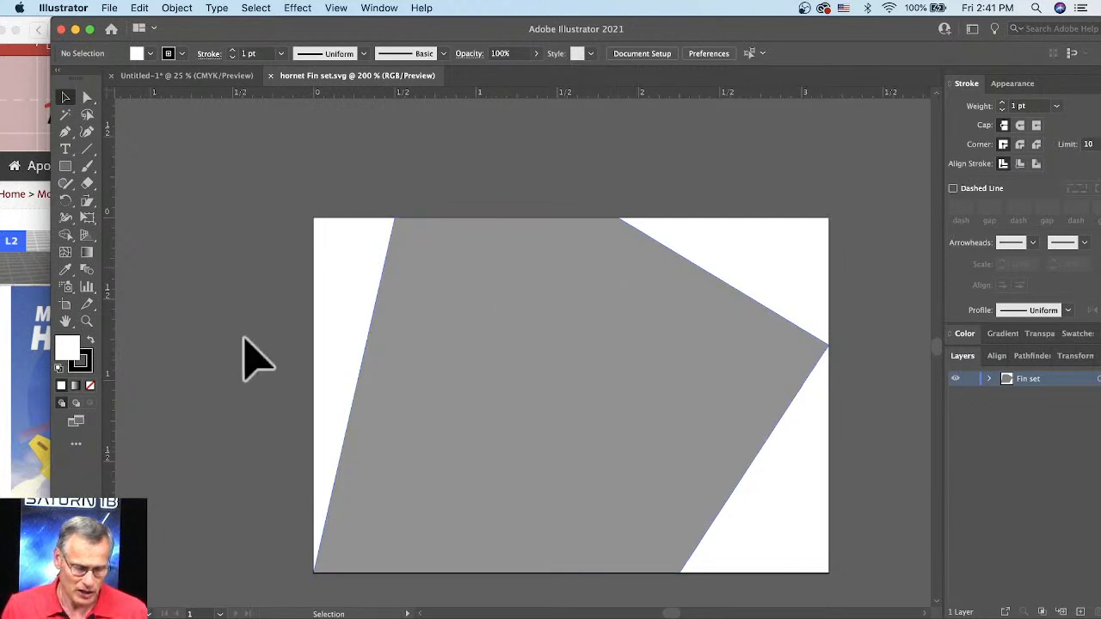
pyautogui.click(421, 345)
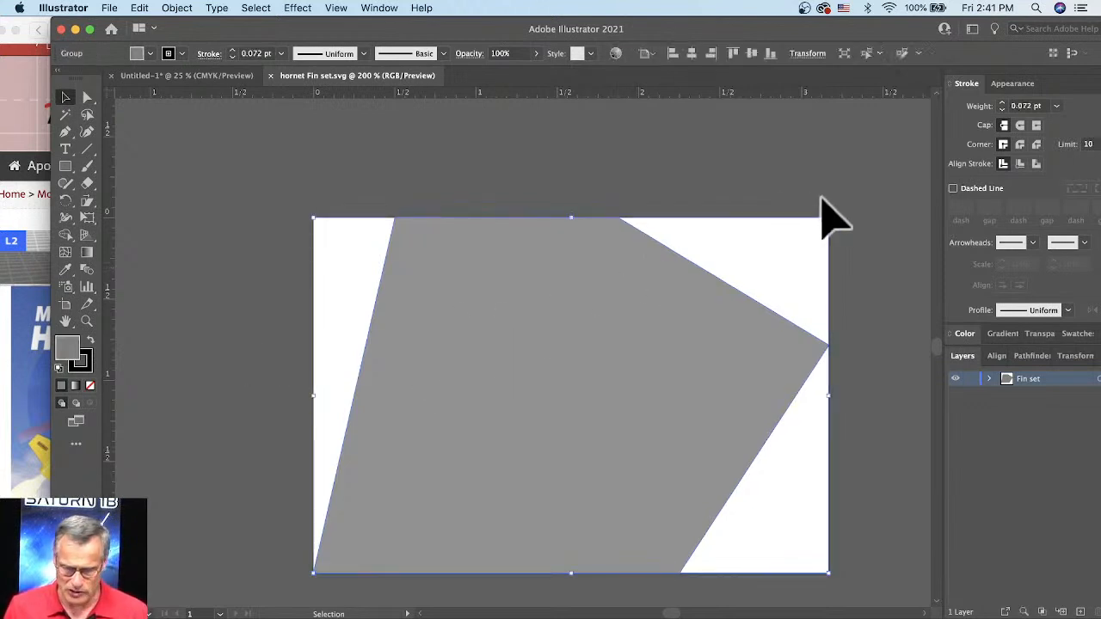
pyautogui.moveTo(843, 258); pyautogui.dragTo(632, 503)
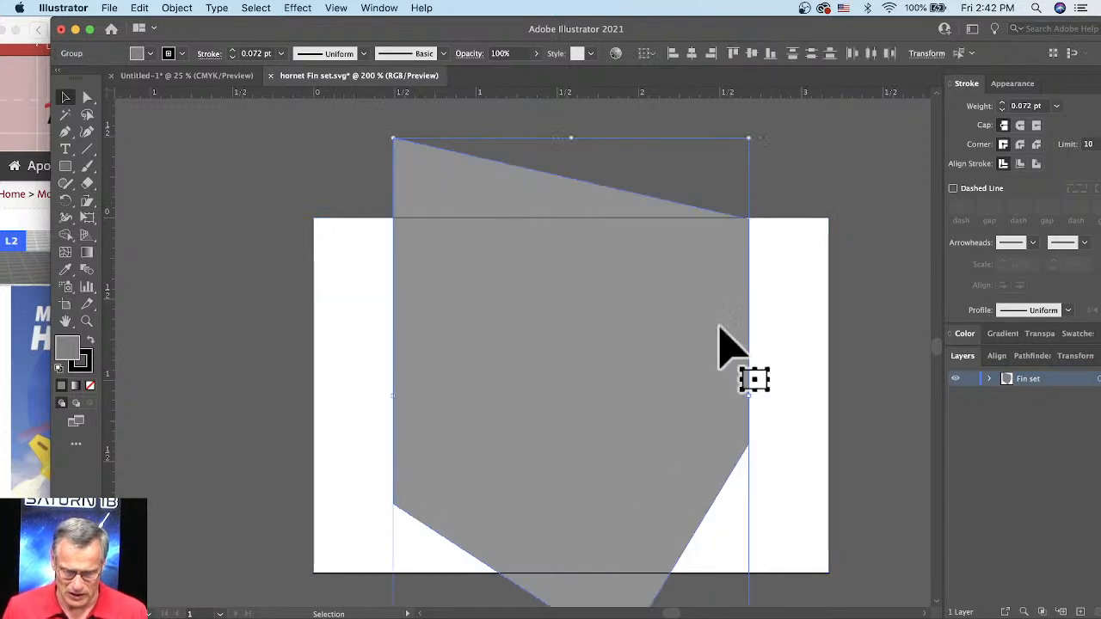
# Step: Extend the artboard above and below the rotated fin to a height of about 3.29 in, and deselect the fin
pyautogui.click(67, 307)
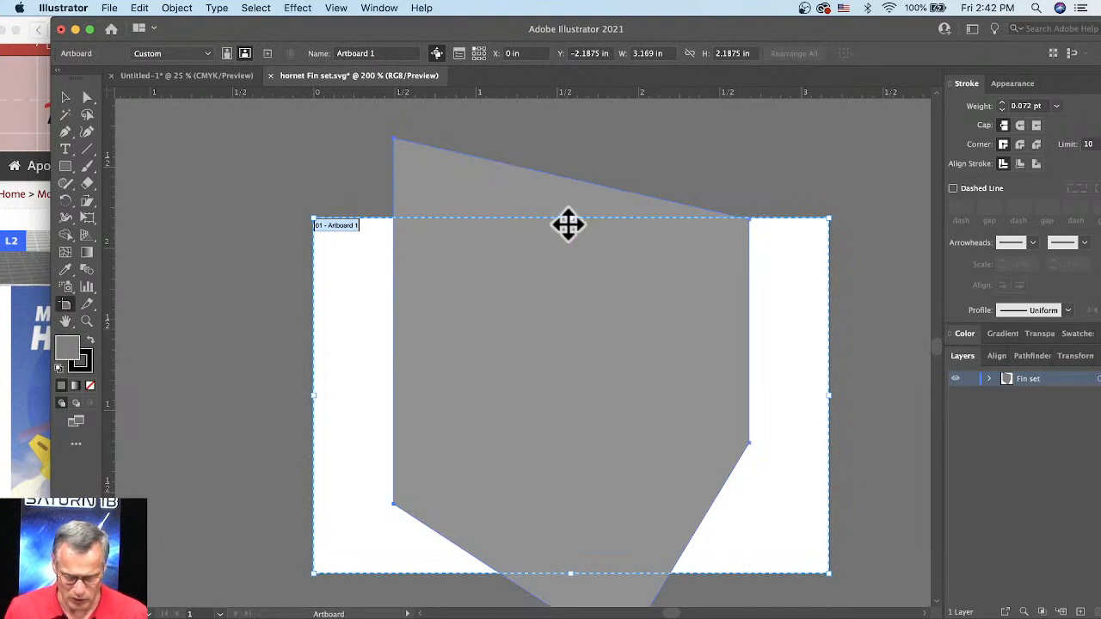
pyautogui.moveTo(576, 225); pyautogui.dragTo(577, 135)
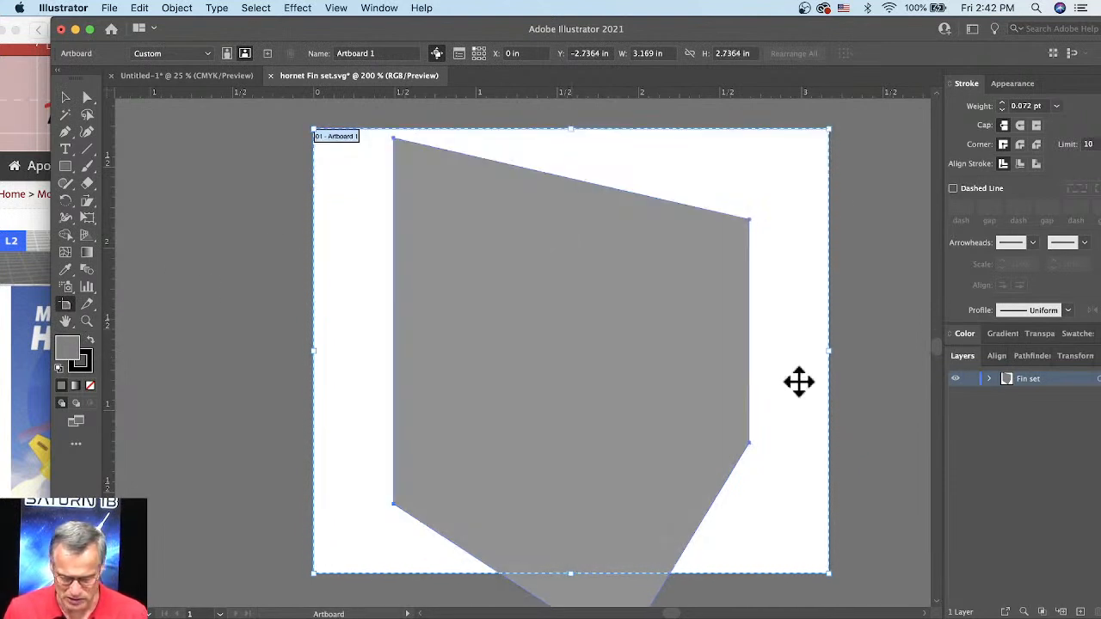
pyautogui.scroll(-3, 826, 534)
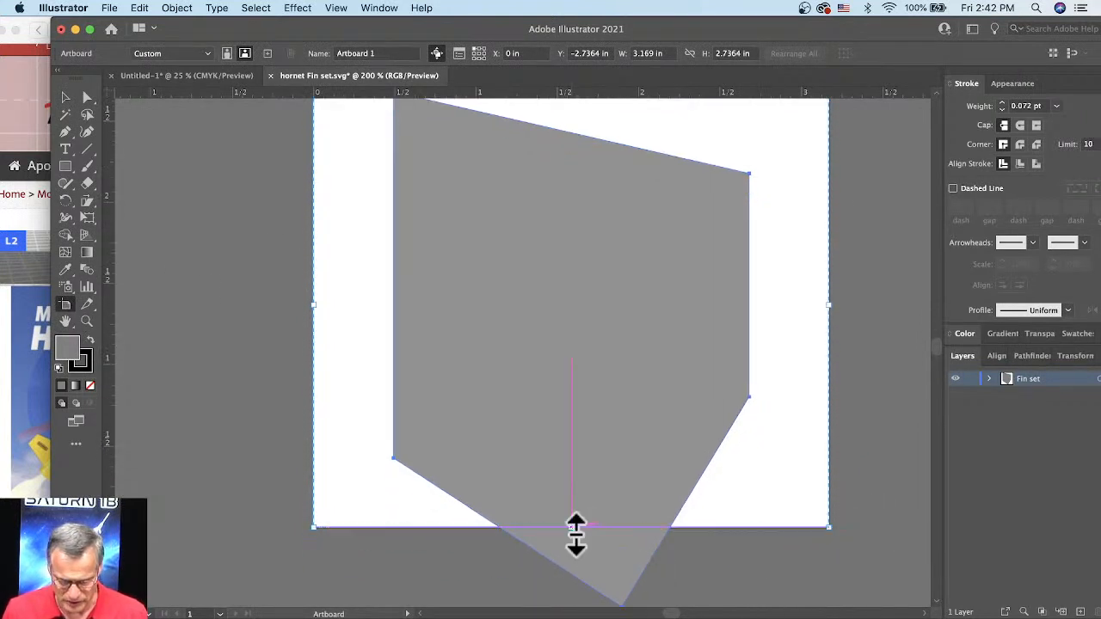
pyautogui.moveTo(576, 537); pyautogui.dragTo(543, 441)
pyautogui.scroll(5, 740, 442)
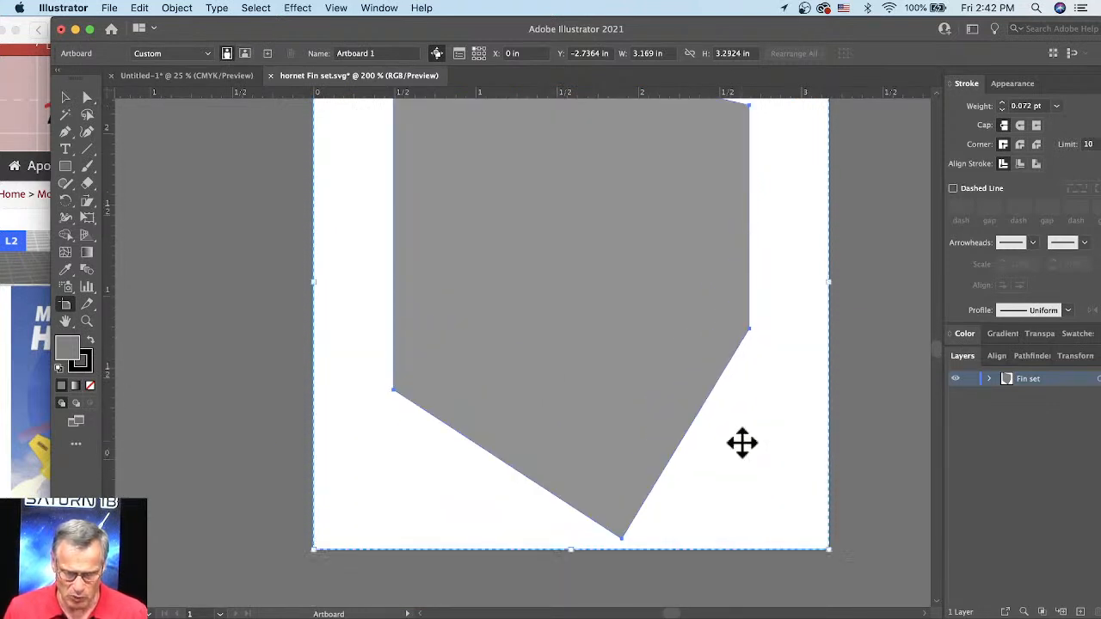
pyautogui.scroll(-1, 646, 416)
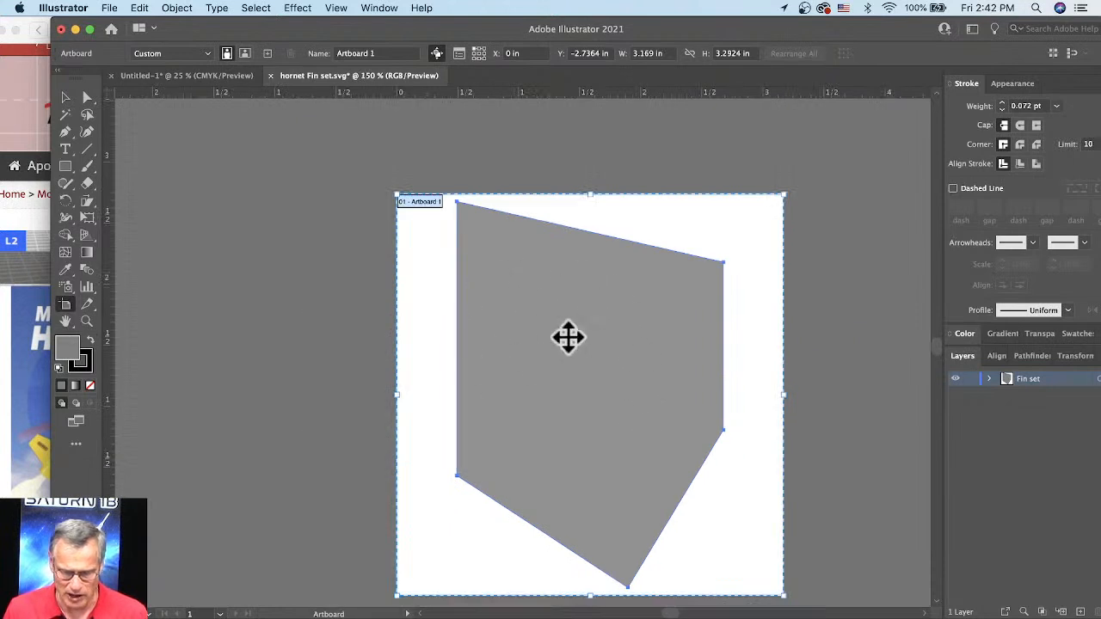
pyautogui.click(65, 97)
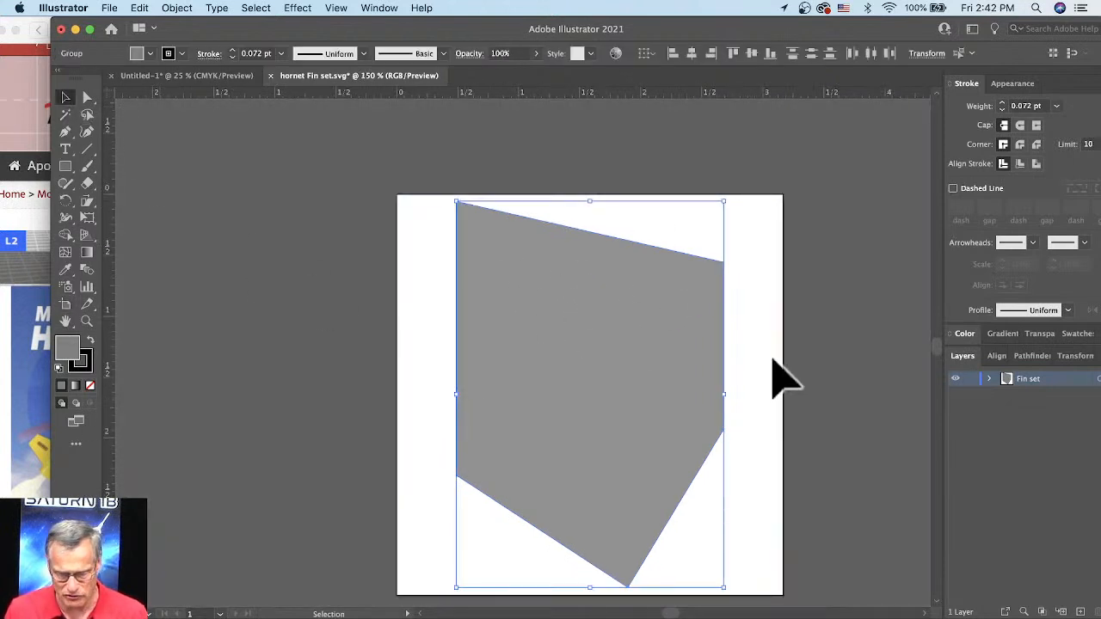
pyautogui.click(770, 375)
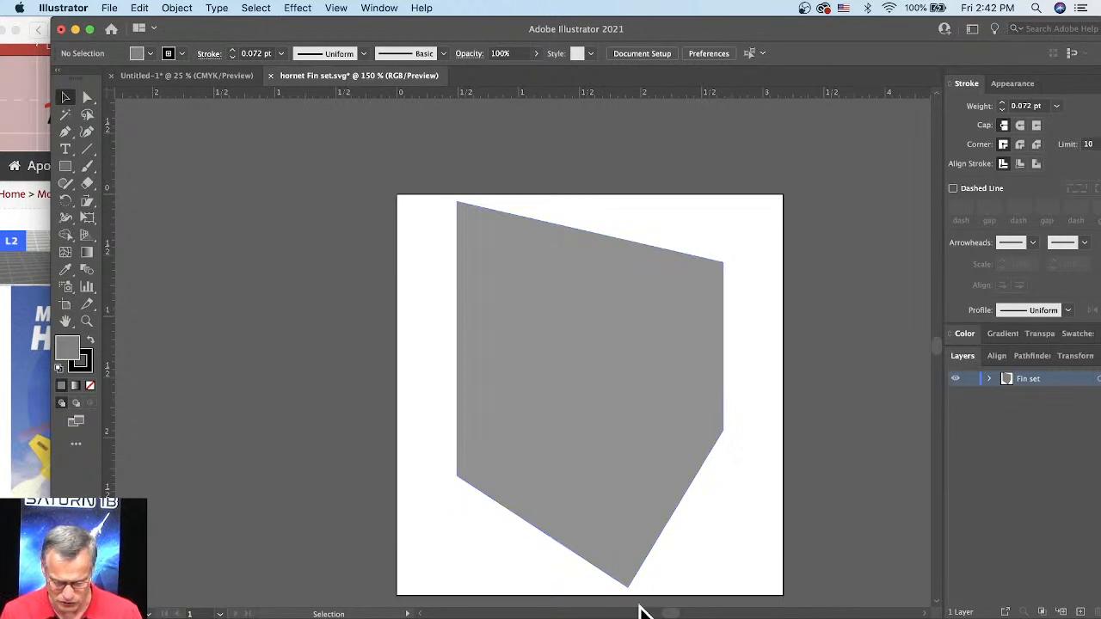
# Step: Switch to RockSim to check the fin set in the custom fin set editor, and return to Illustrator
pyautogui.click(894, 617)
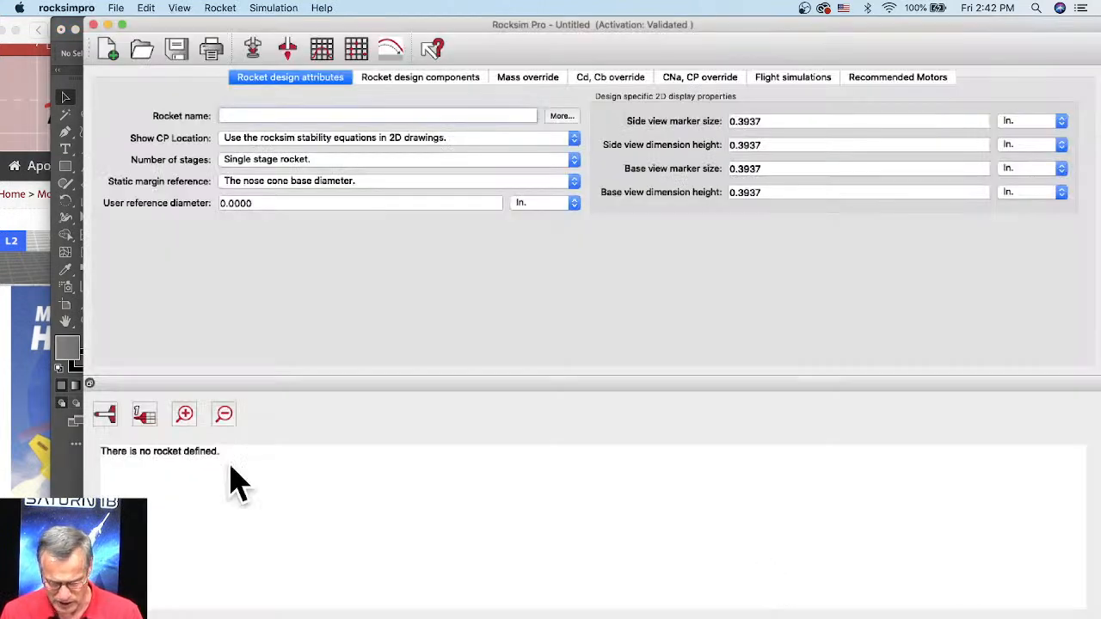
pyautogui.click(107, 24)
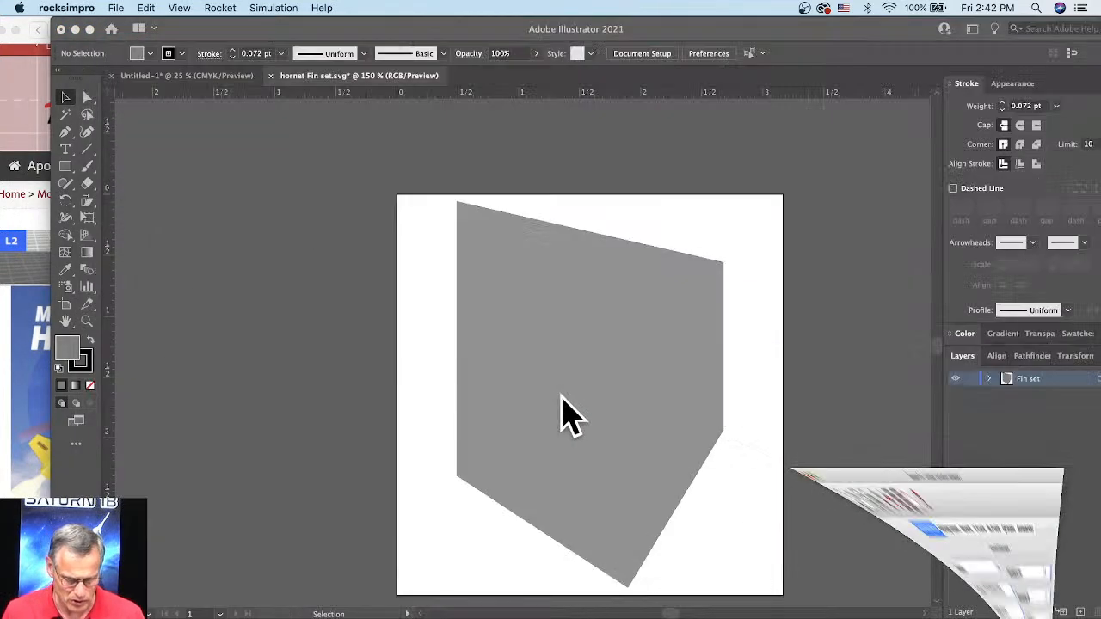
pyautogui.click(738, 613)
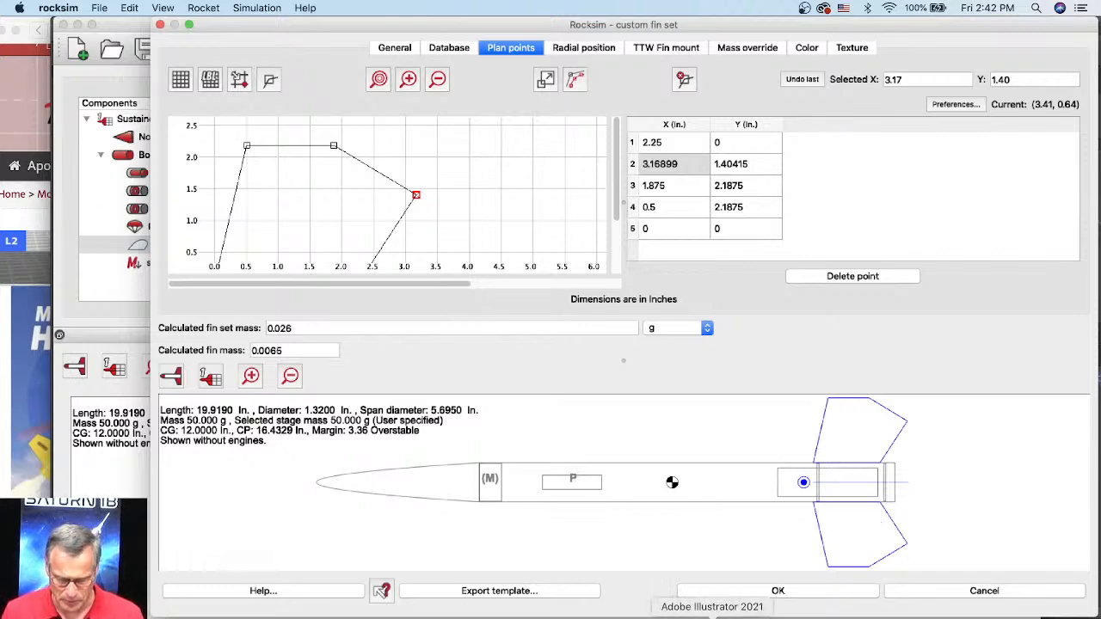
pyautogui.click(712, 616)
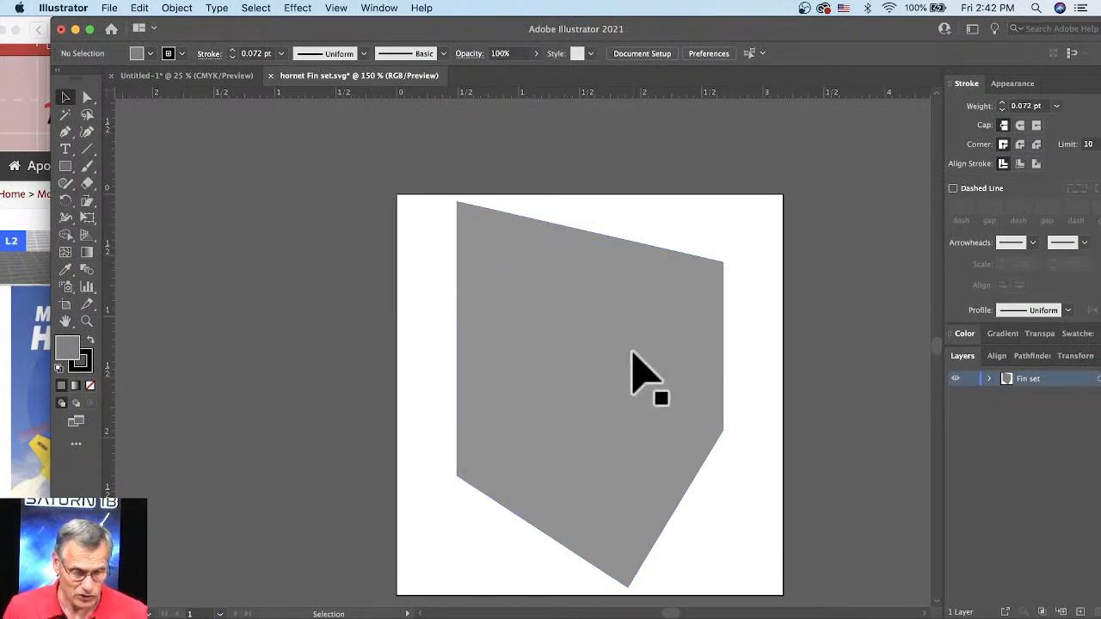
# Step: Fill the fin shape with yellow, setting red to 255 and green to 255 and keeping blue at 8
pyautogui.click(608, 355)
pyautogui.doubleClick(67, 348)
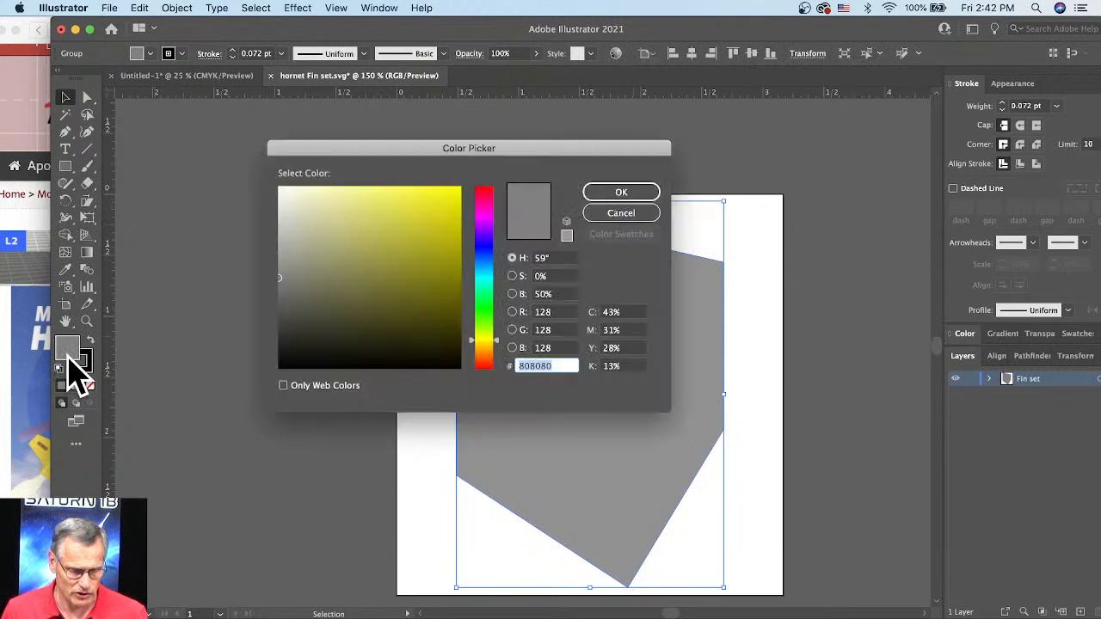
pyautogui.moveTo(421, 267); pyautogui.dragTo(455, 191)
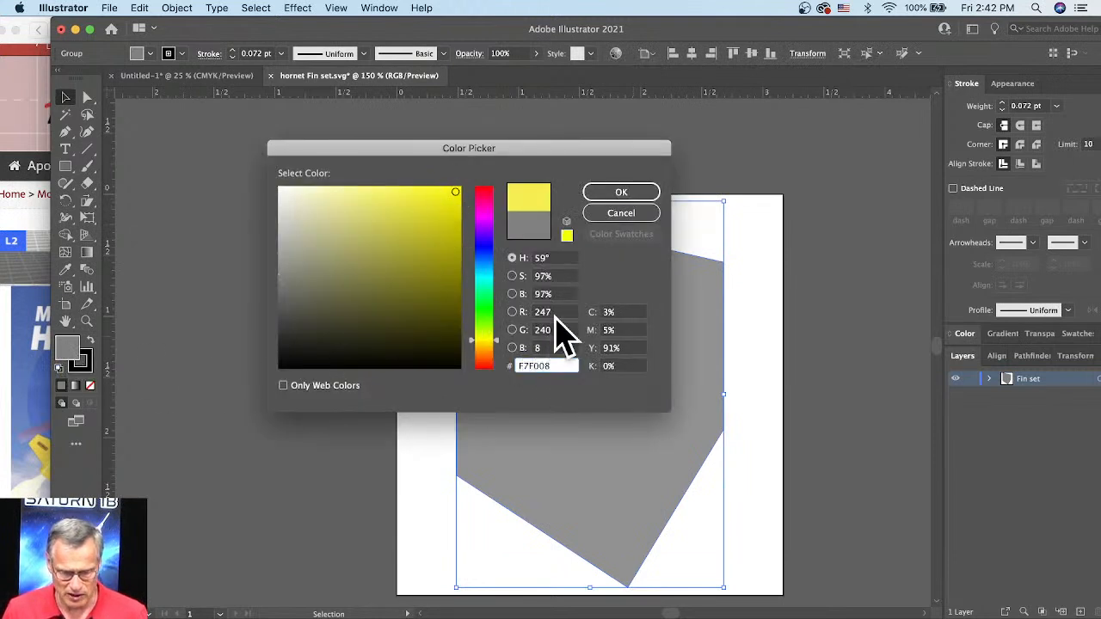
pyautogui.click(556, 312)
pyautogui.write('2')
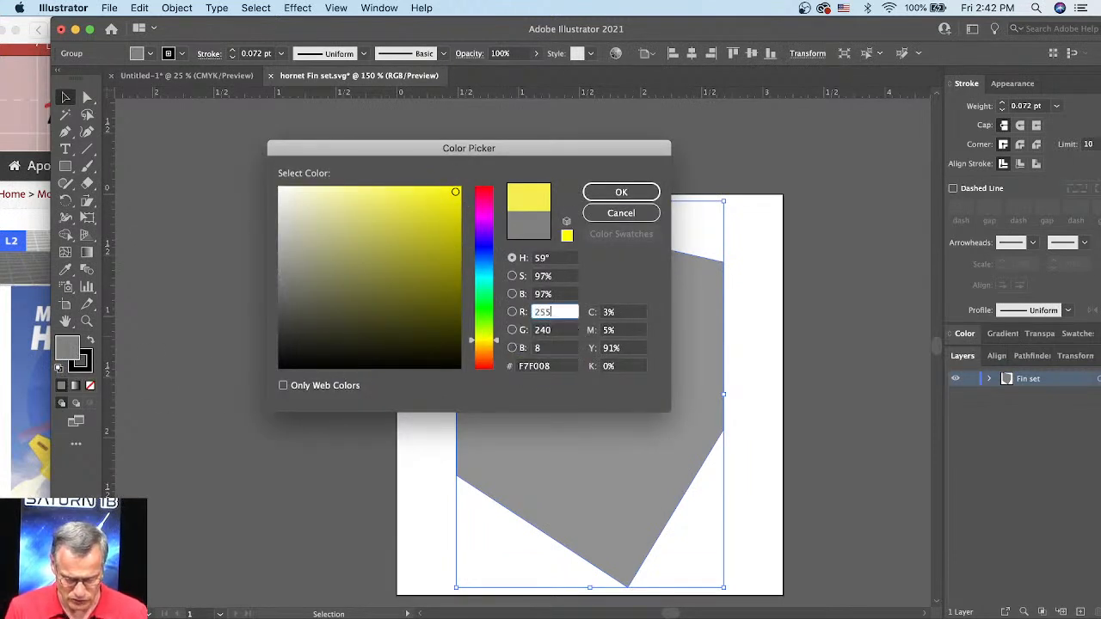
pyautogui.write('55')
pyautogui.press('Tab')
pyautogui.write('255')
pyautogui.press('Tab')
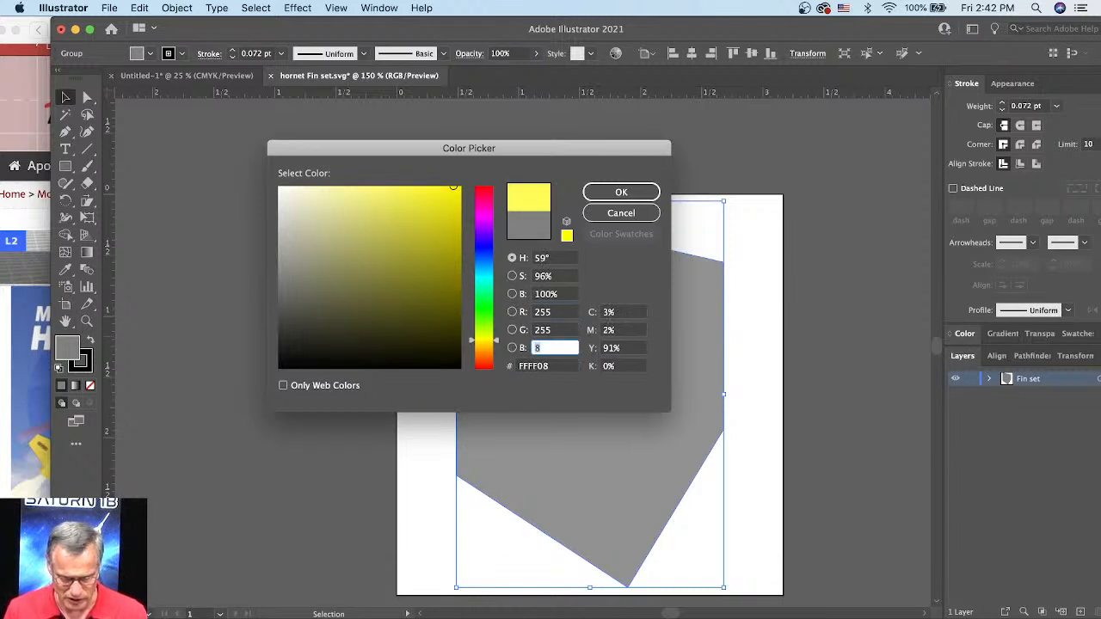
pyautogui.click(622, 193)
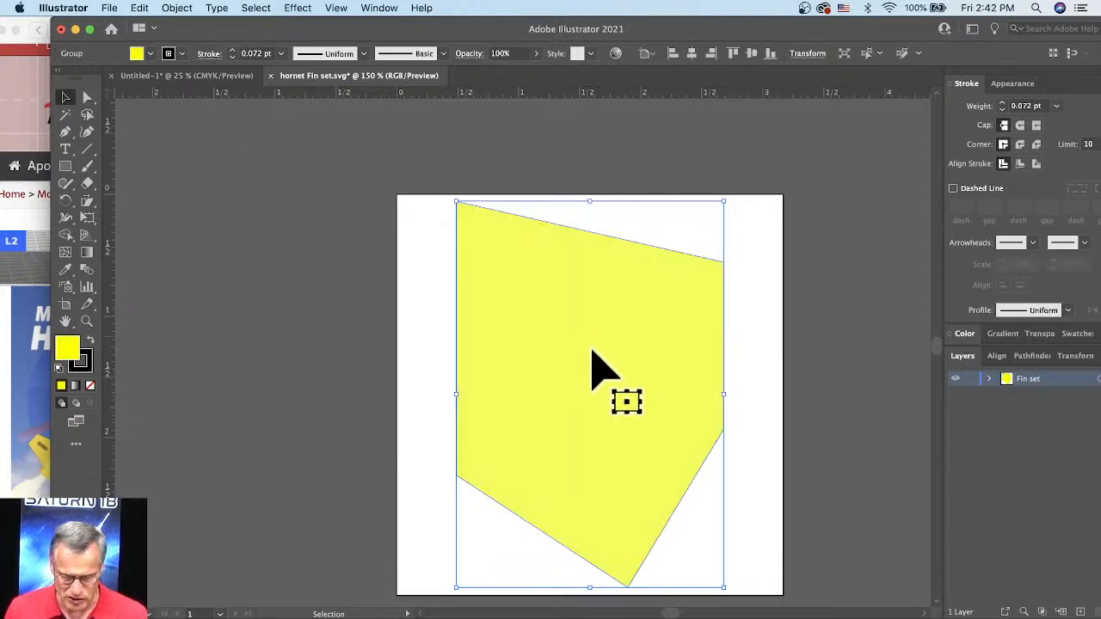
# Step: Remove the black stroke from the yellow fin shape by setting its stroke to none
pyautogui.click(82, 363)
pyautogui.click(417, 430)
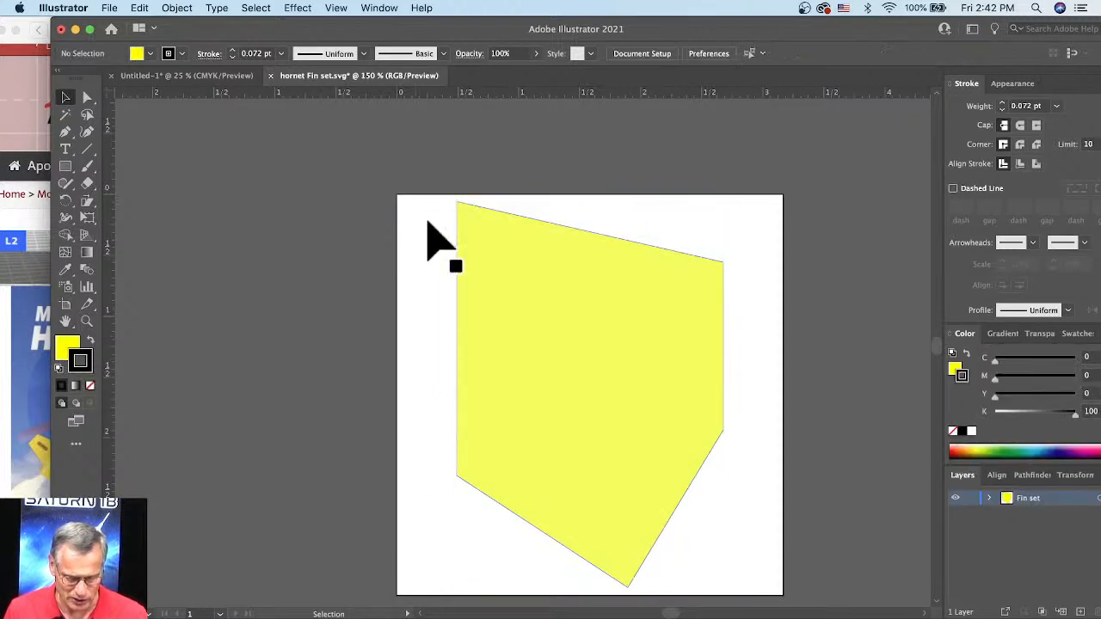
pyautogui.click(91, 386)
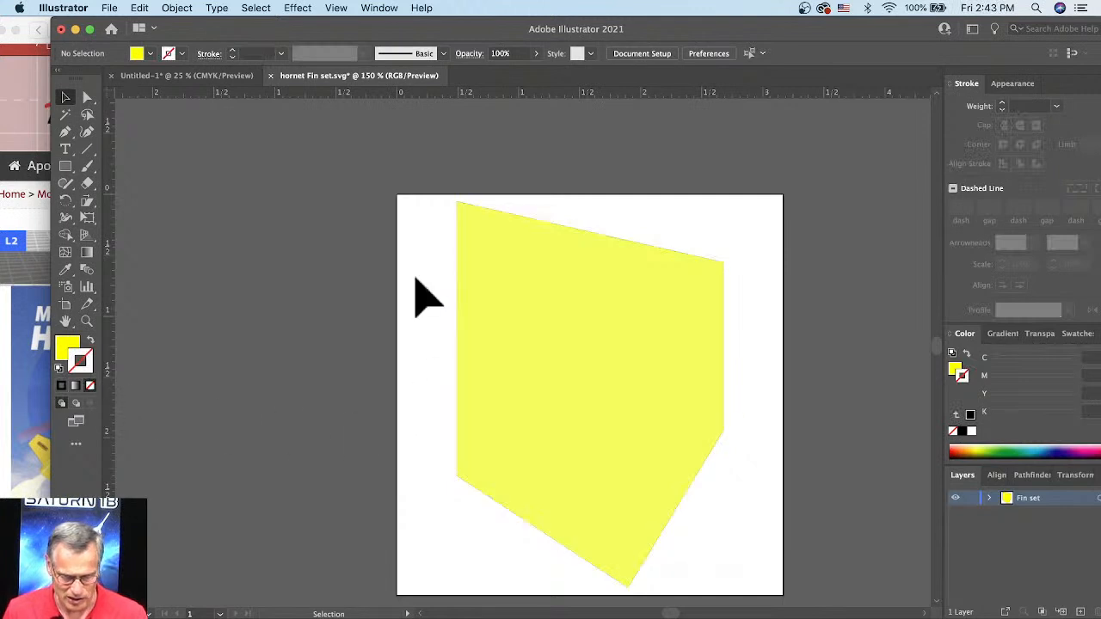
pyautogui.click(491, 418)
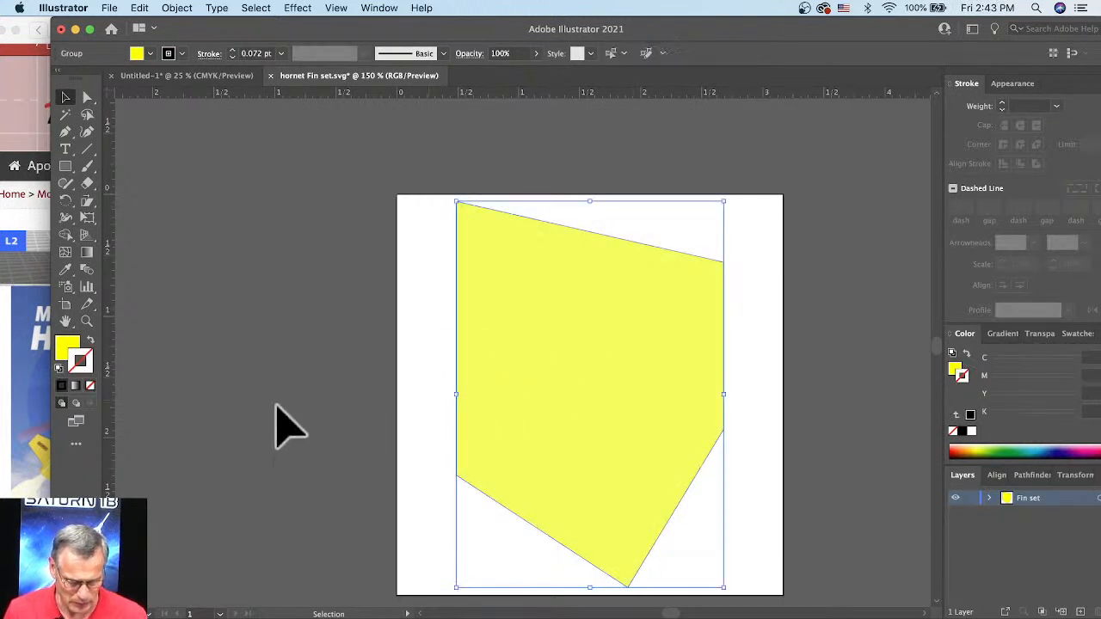
pyautogui.click(93, 387)
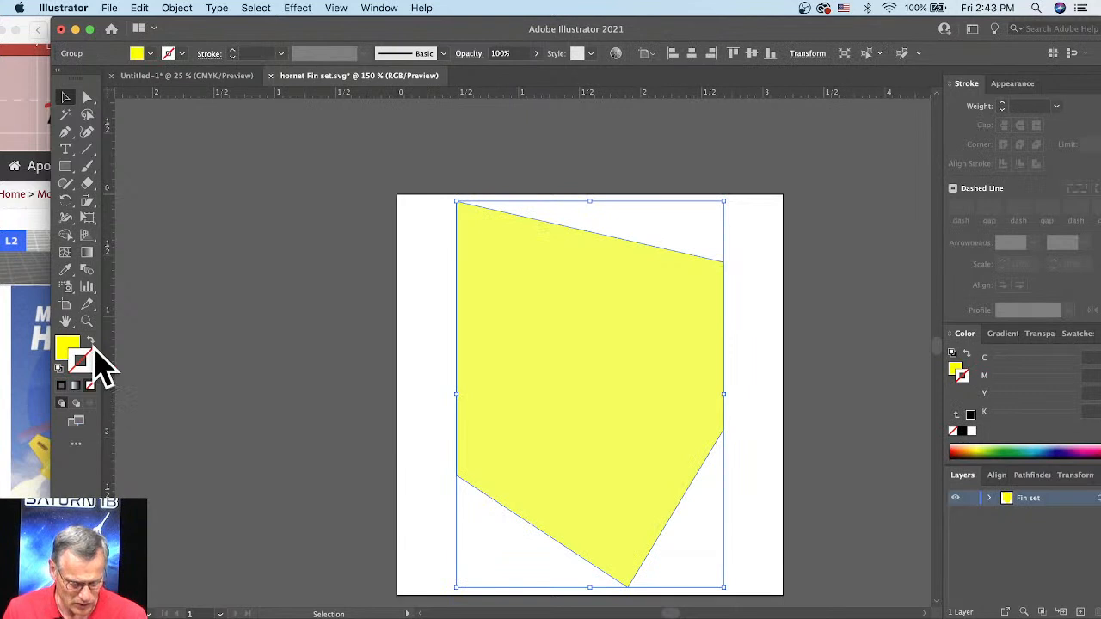
# Step: Deselect the fin and add the text "Magnum Hornet" in black across its upper half
pyautogui.click(382, 358)
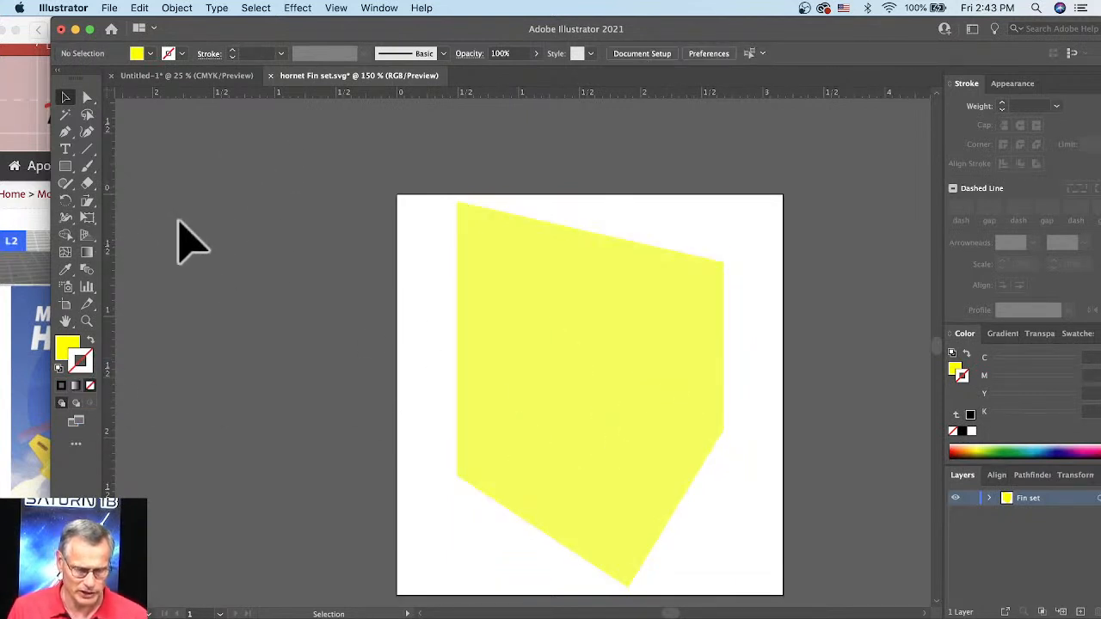
pyautogui.click(66, 150)
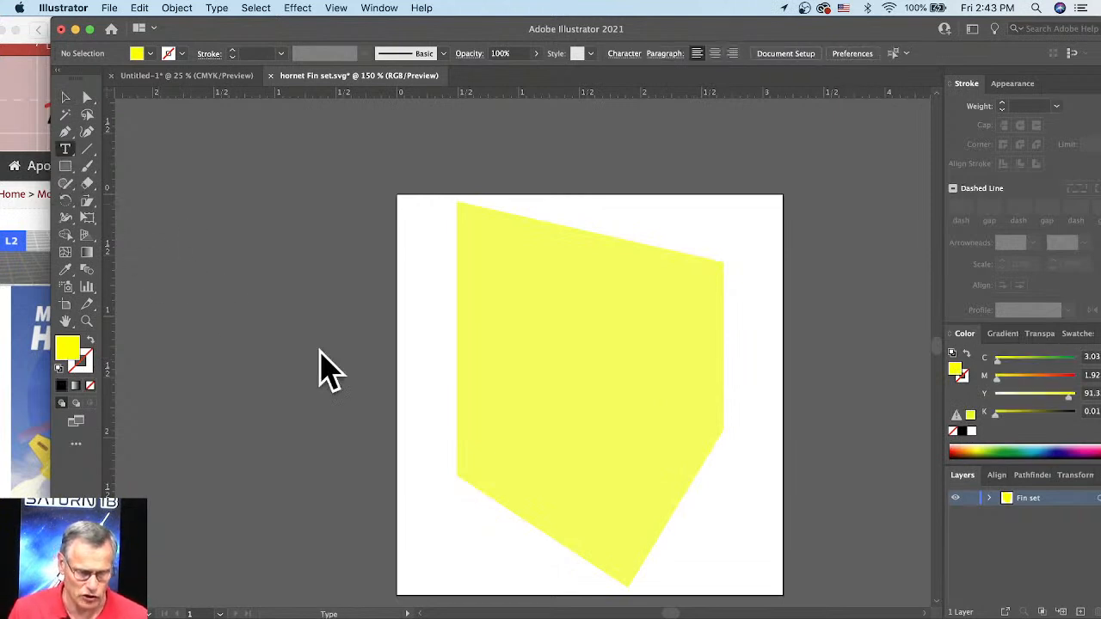
pyautogui.click(490, 319)
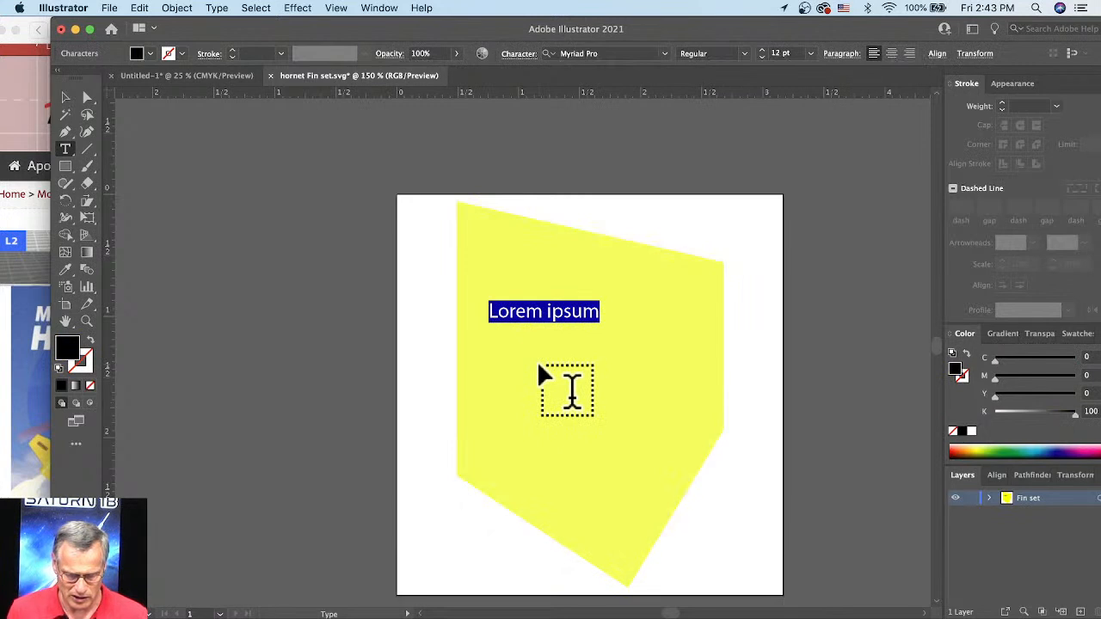
pyautogui.write('Magnum Hornet')
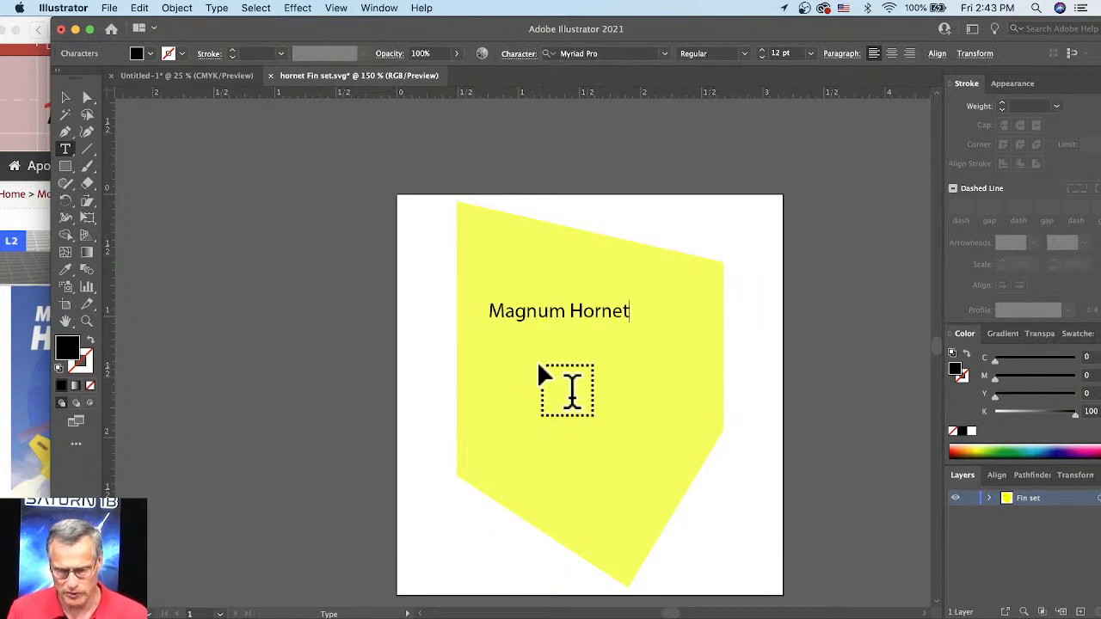
pyautogui.click(65, 97)
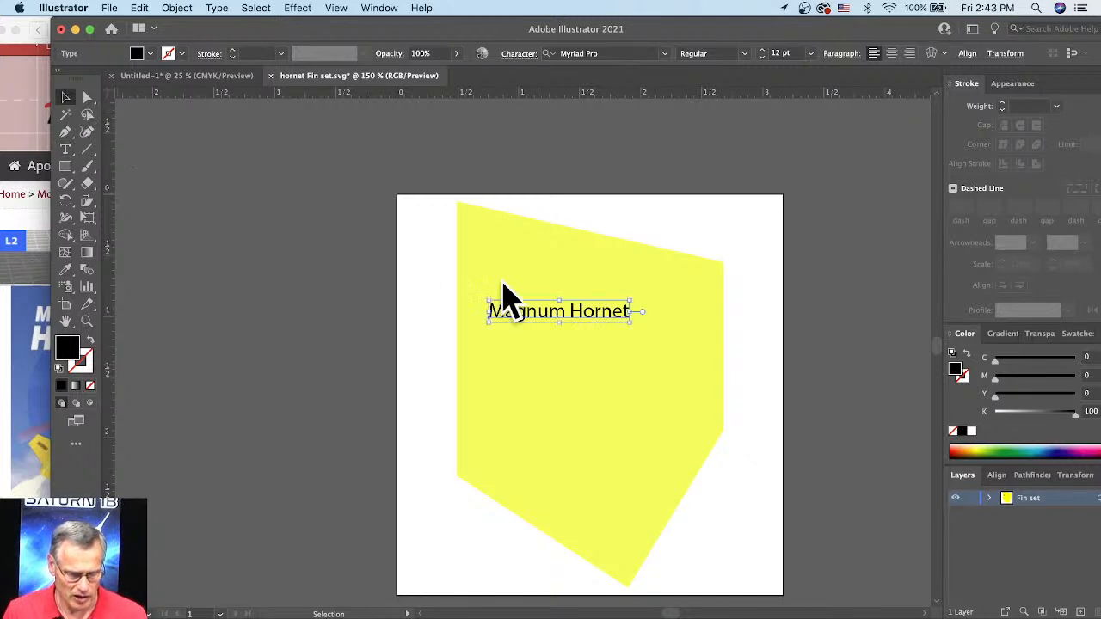
# Step: Enlarge the "Magnum Hornet" text proportionally to about 19.76 pt so it spans most of the fin's width
pyautogui.moveTo(632, 322); pyautogui.dragTo(707, 398)
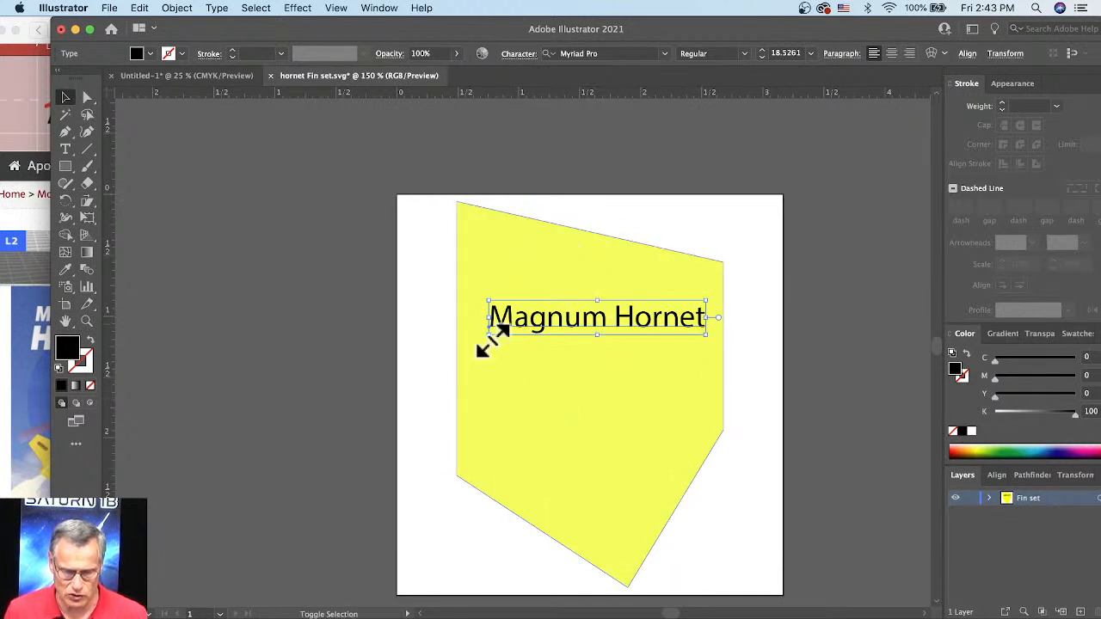
pyautogui.moveTo(482, 334); pyautogui.dragTo(338, 312)
pyautogui.click(430, 325)
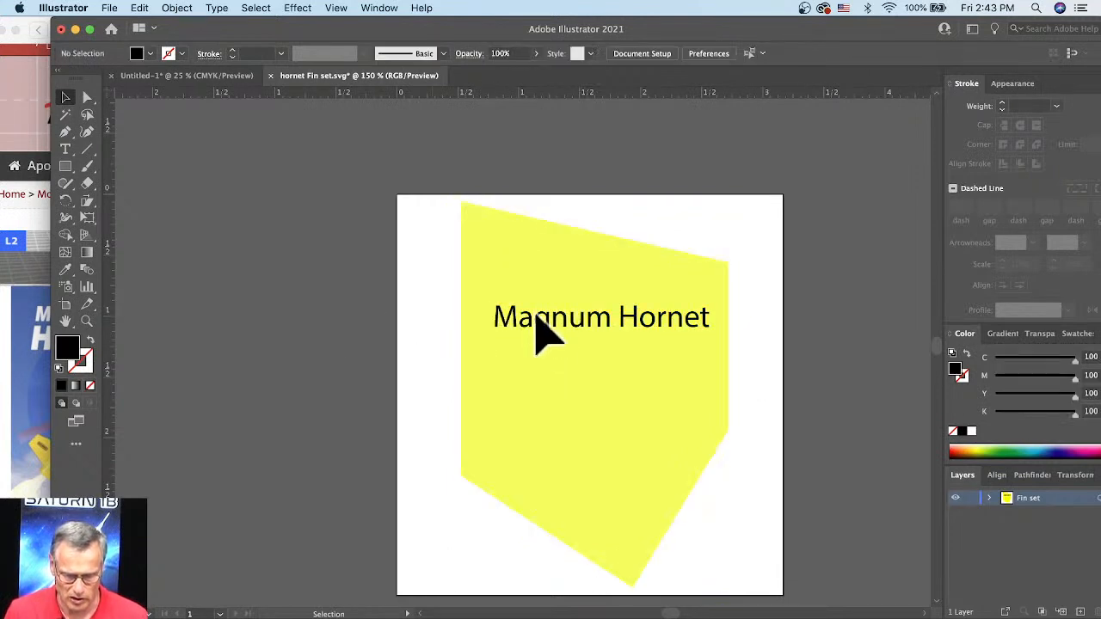
pyautogui.click(520, 324)
pyautogui.moveTo(490, 343); pyautogui.dragTo(478, 347)
# Step: Change the font of the whole "Magnum Hornet" text to Baloo Bhaijaan Regular and deselect it
pyautogui.doubleClick(517, 317)
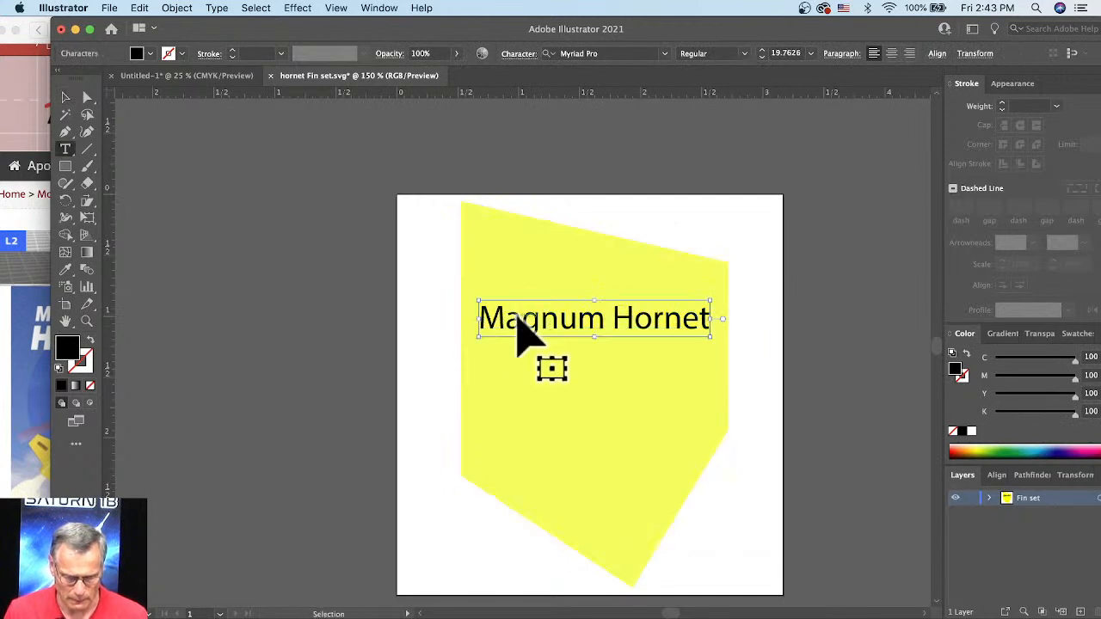
pyautogui.press('super+a')
pyautogui.click(664, 53)
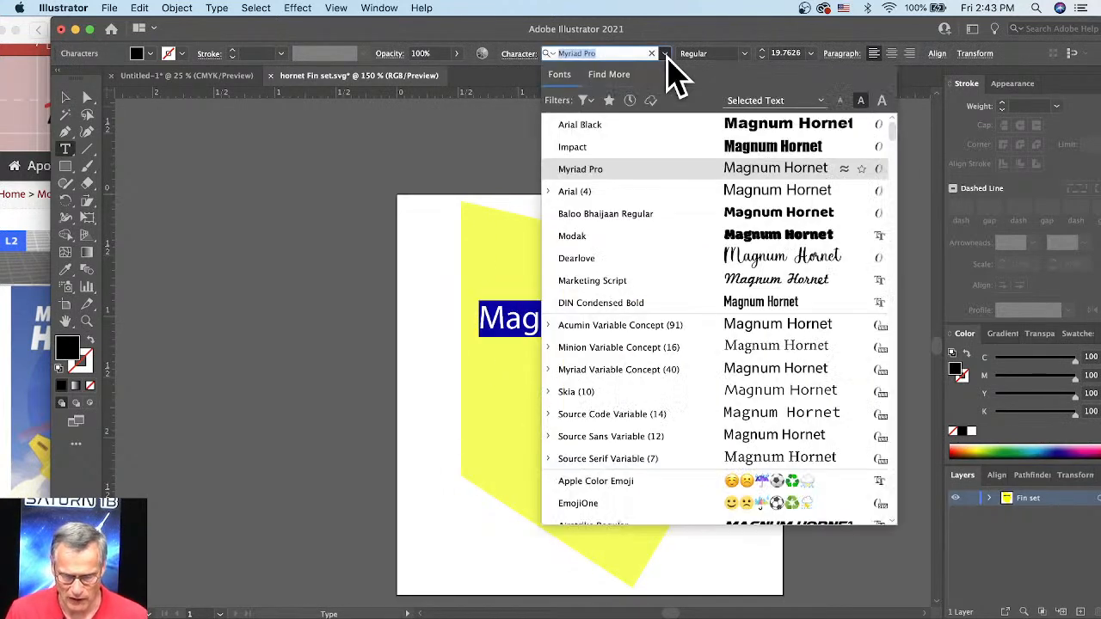
pyautogui.click(731, 217)
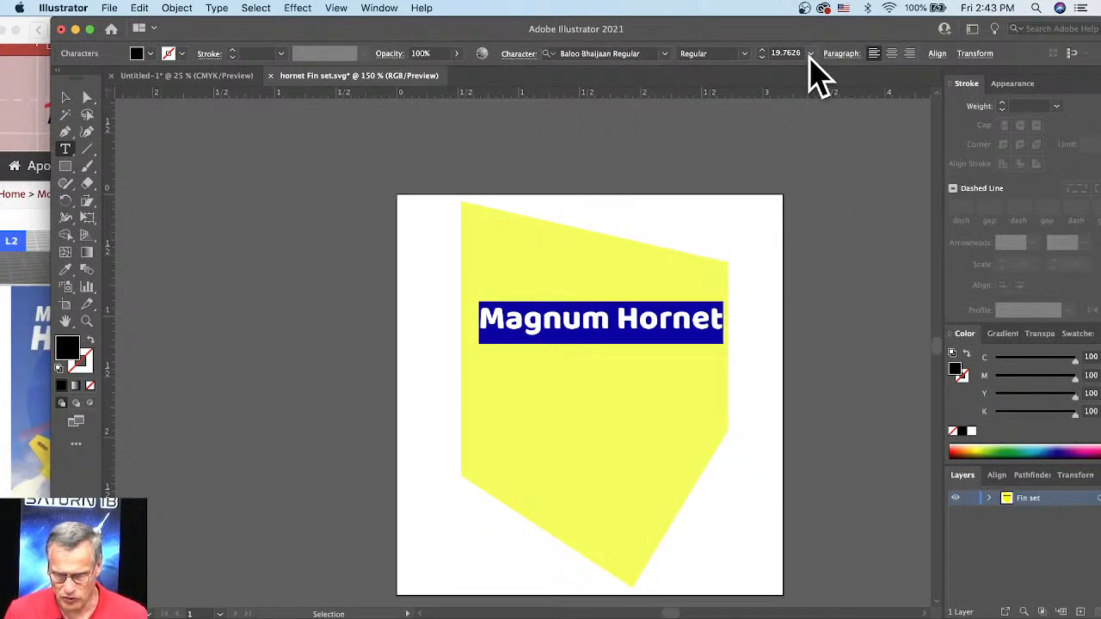
pyautogui.click(744, 54)
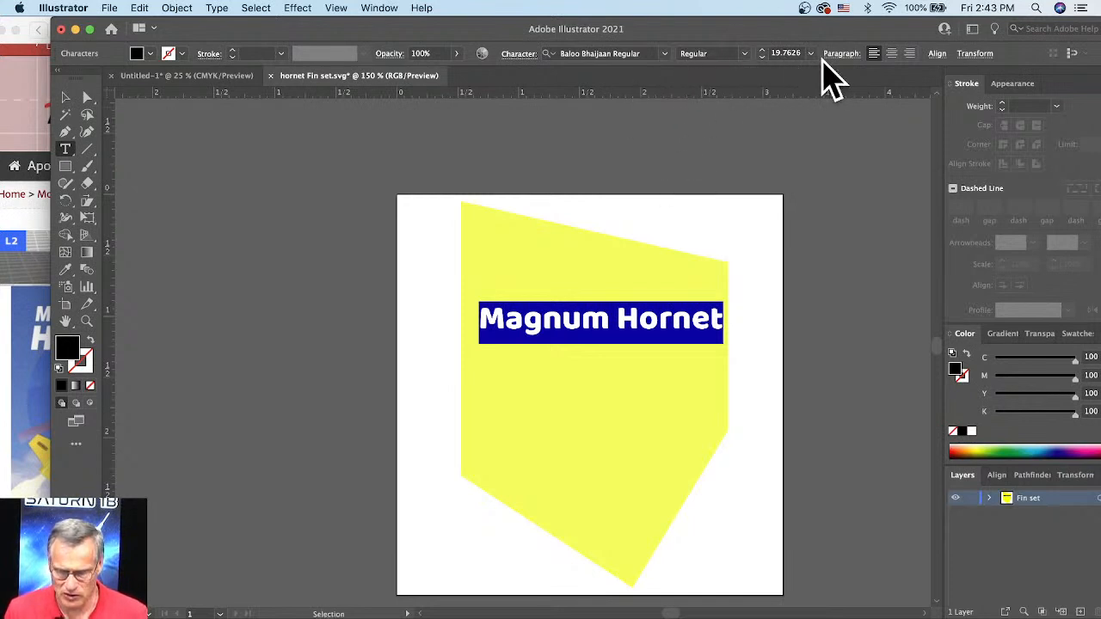
pyautogui.moveTo(679, 322); pyautogui.dragTo(256, 328)
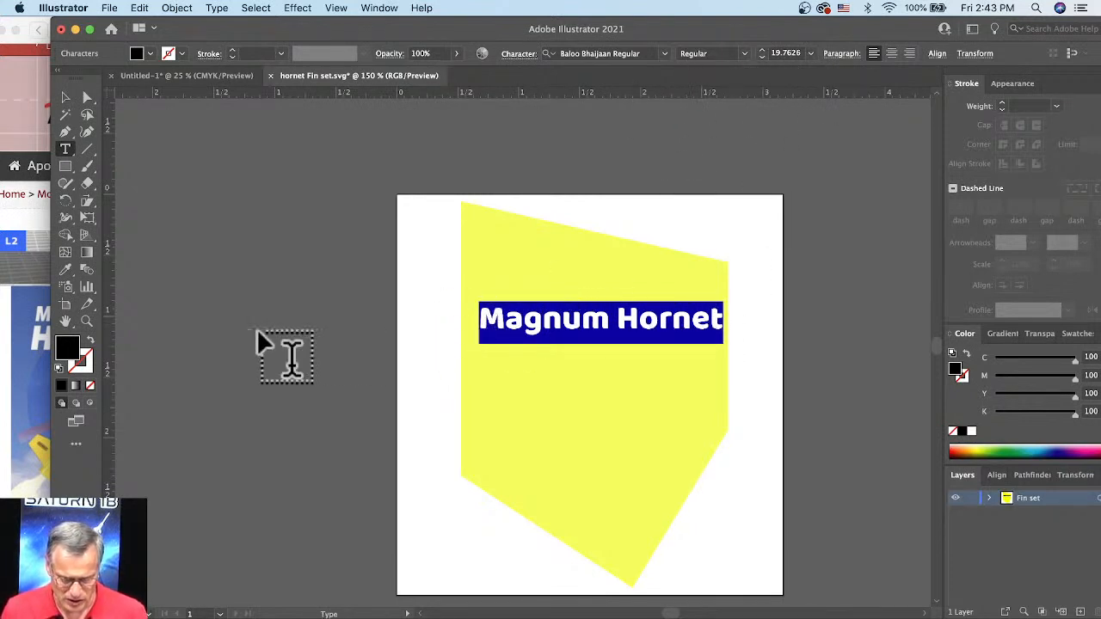
pyautogui.keyDown('super'); pyautogui.click(764, 313); pyautogui.keyUp('super')
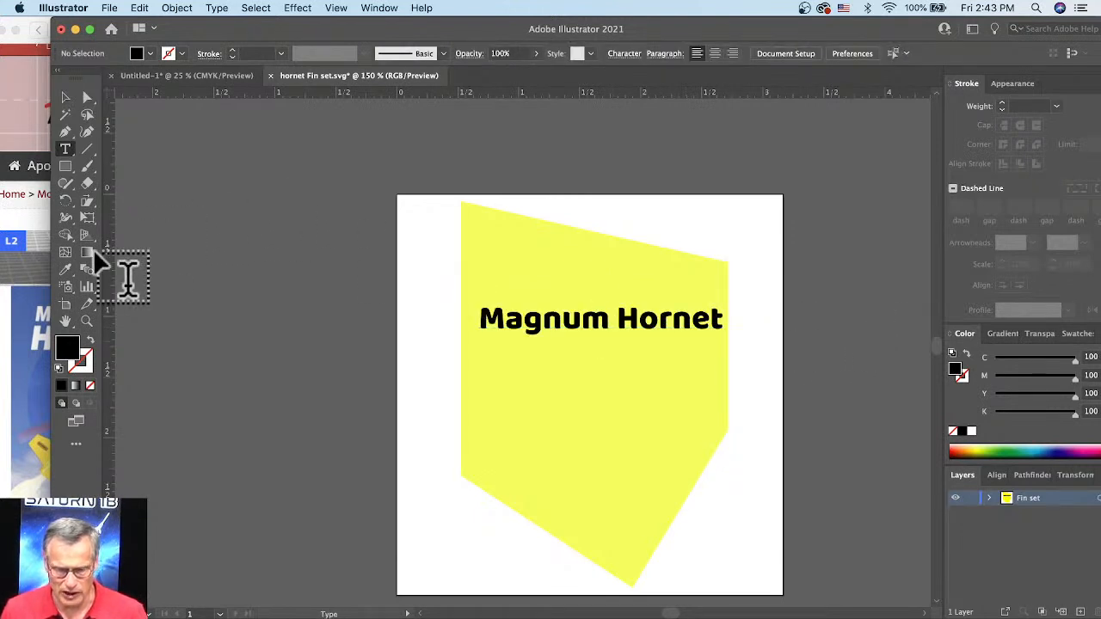
# Step: Draw a black square below the "Magnum Hornet" text with the Rectangle tool and delete it
pyautogui.click(64, 166)
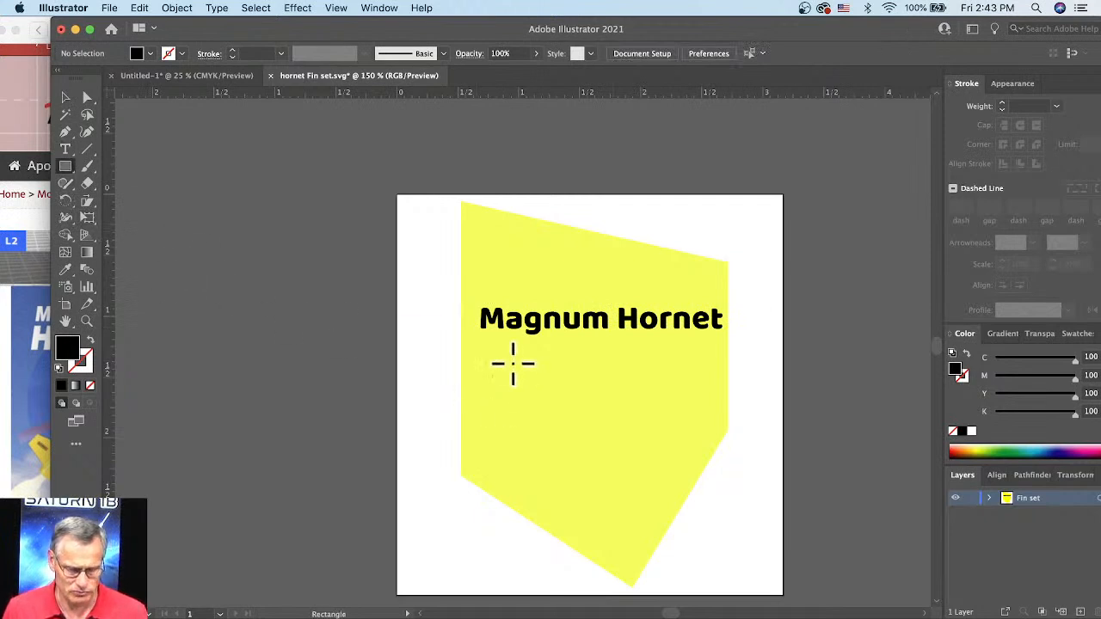
pyautogui.moveTo(513, 363); pyautogui.dragTo(614, 465)
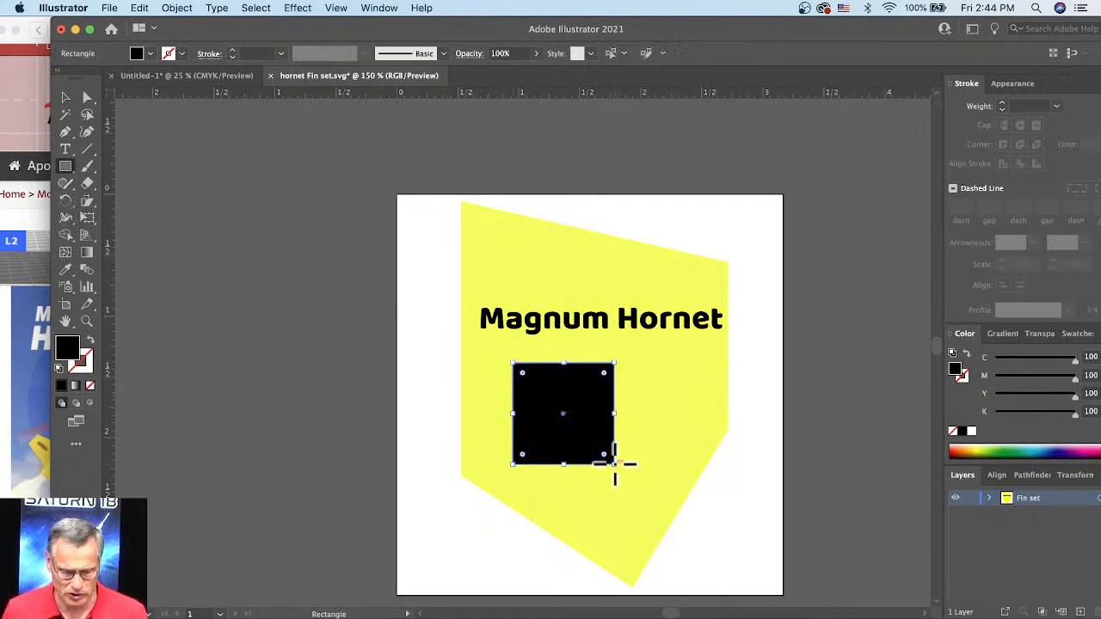
pyautogui.press('Delete')
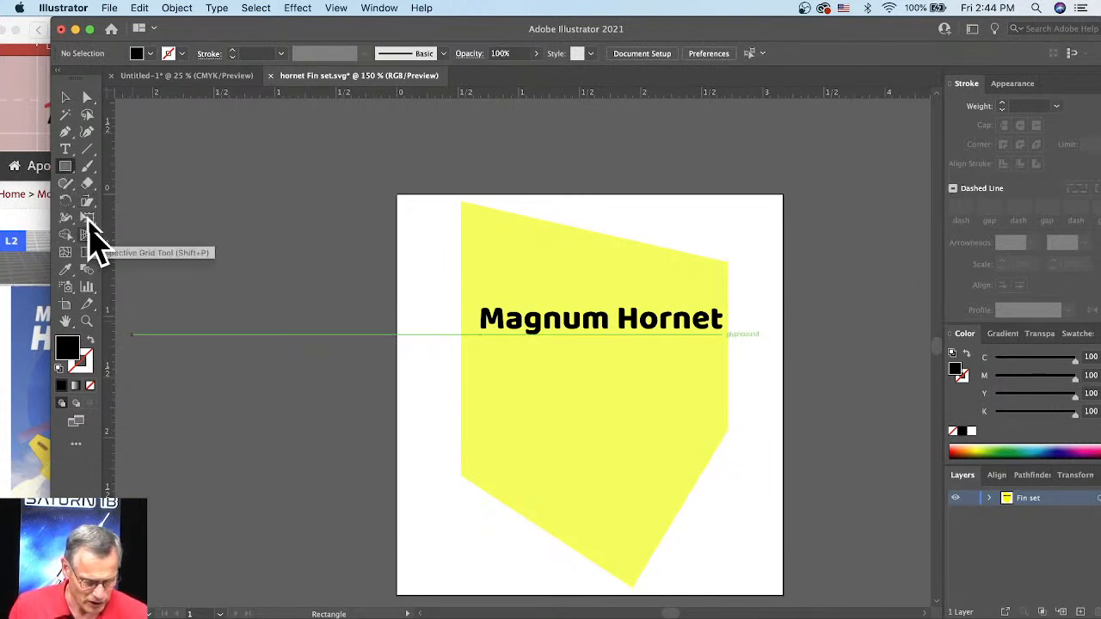
pyautogui.click(89, 169)
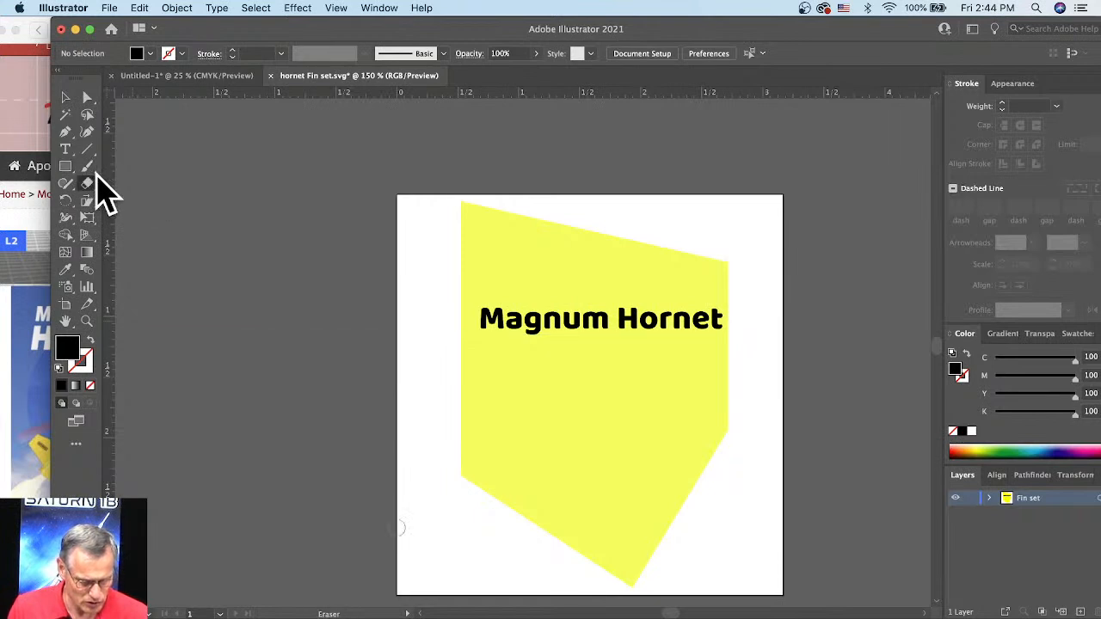
pyautogui.click(96, 177)
pyautogui.click(92, 166)
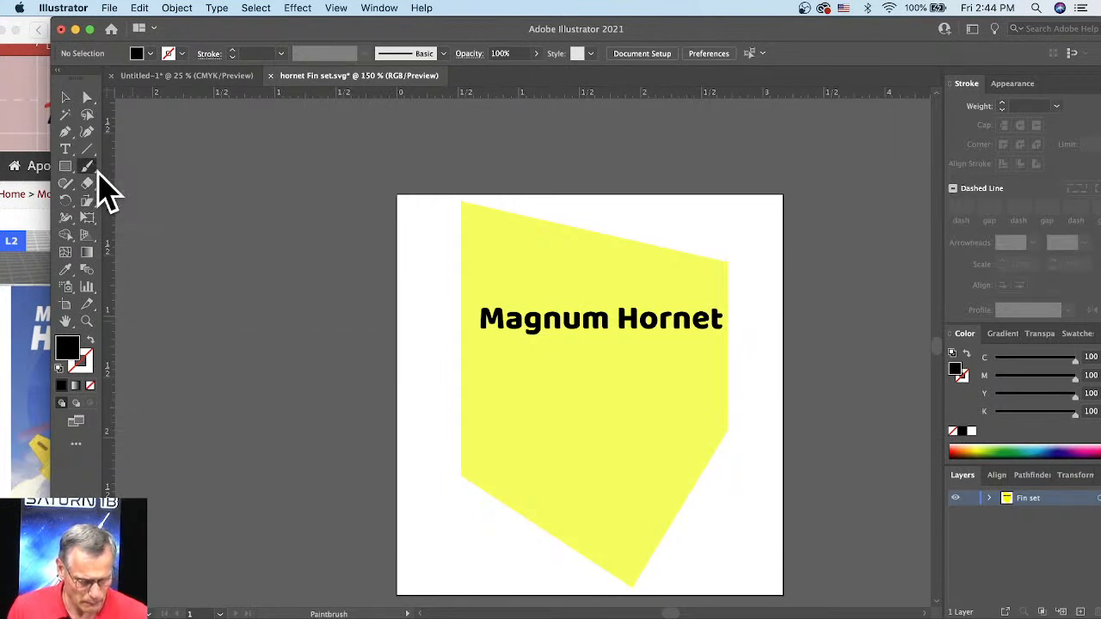
pyautogui.click(97, 173)
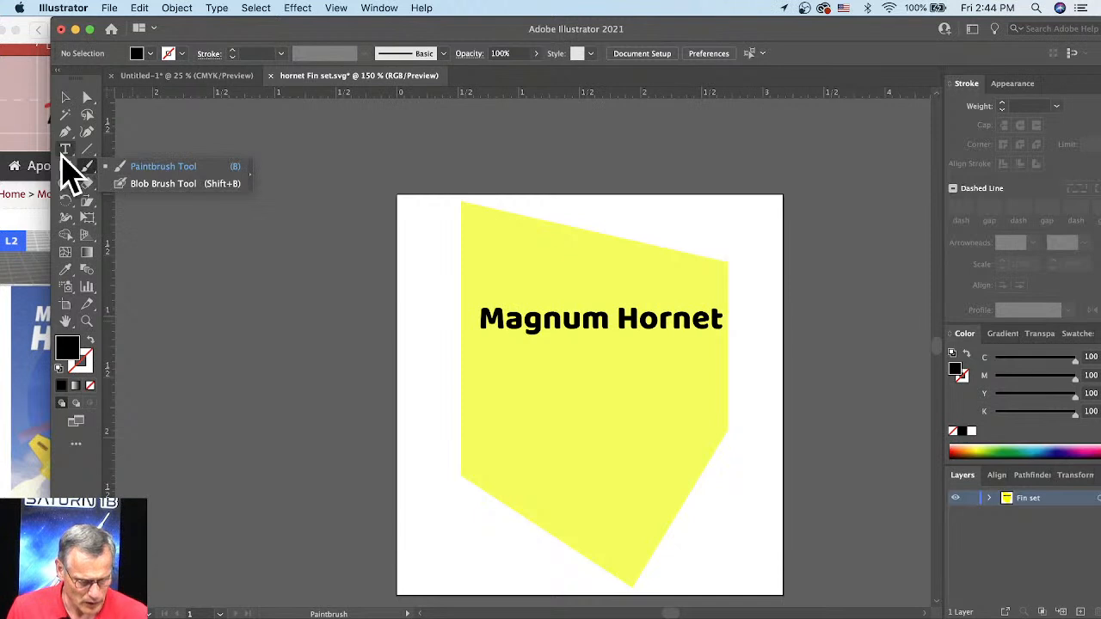
pyautogui.click(87, 185)
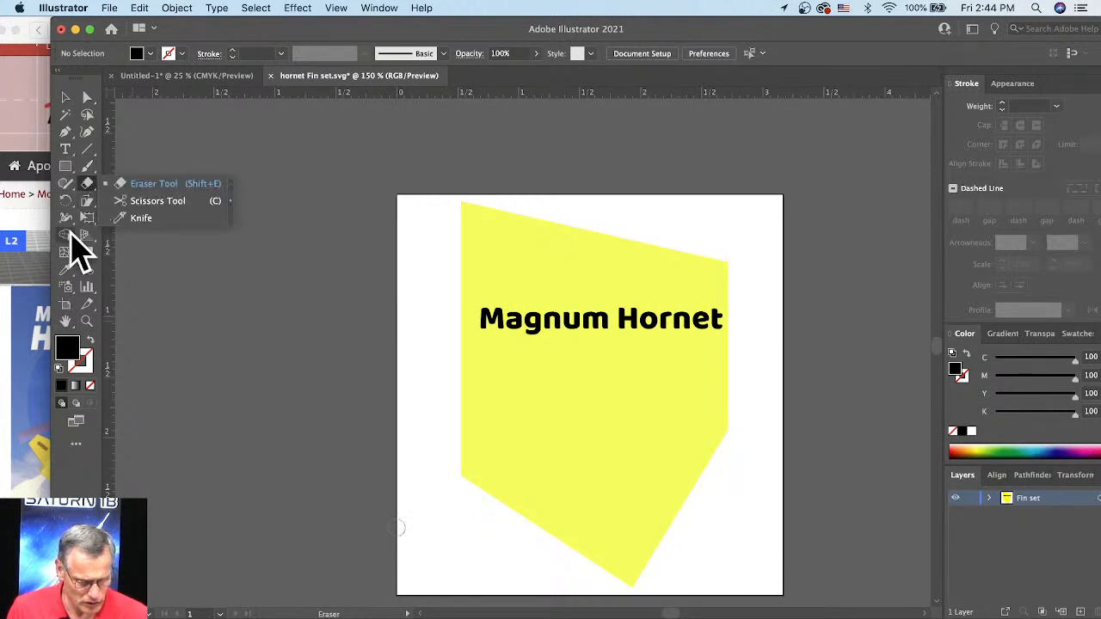
pyautogui.click(92, 152)
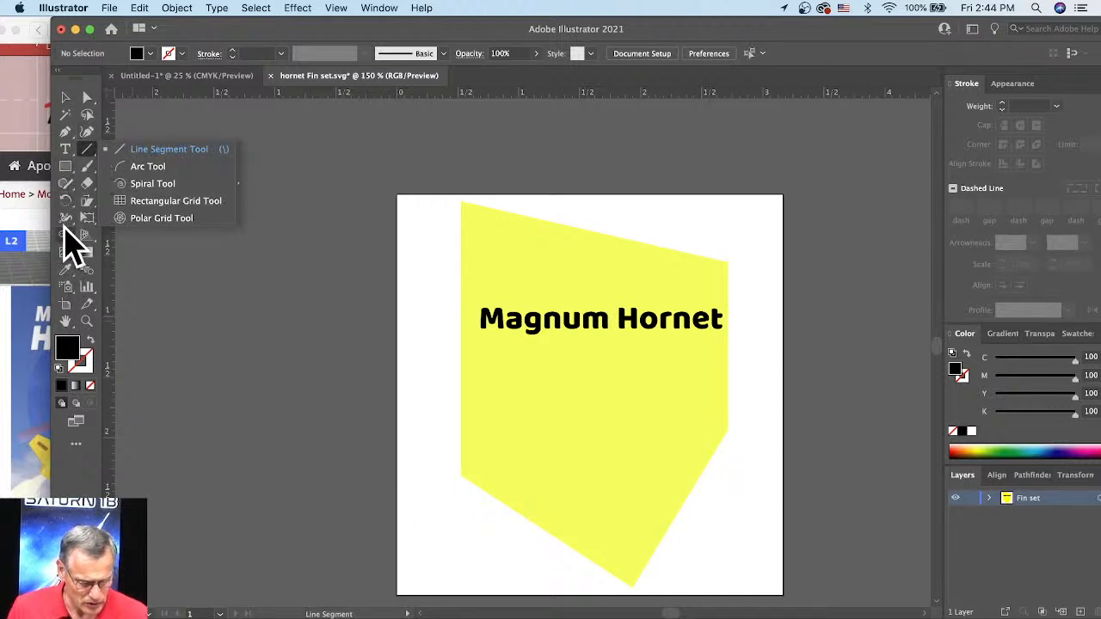
pyautogui.click(69, 197)
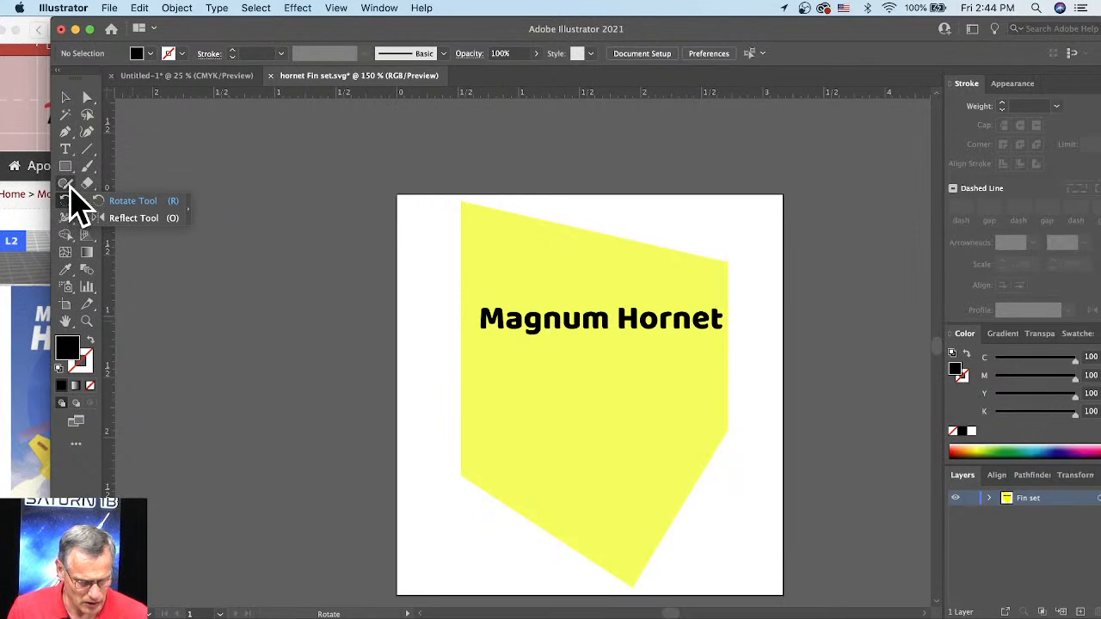
# Step: Draw a closed, four-pointed crown shape freehand with the Pencil tool below the text and fill it with orange
pyautogui.click(69, 185)
pyautogui.click(153, 204)
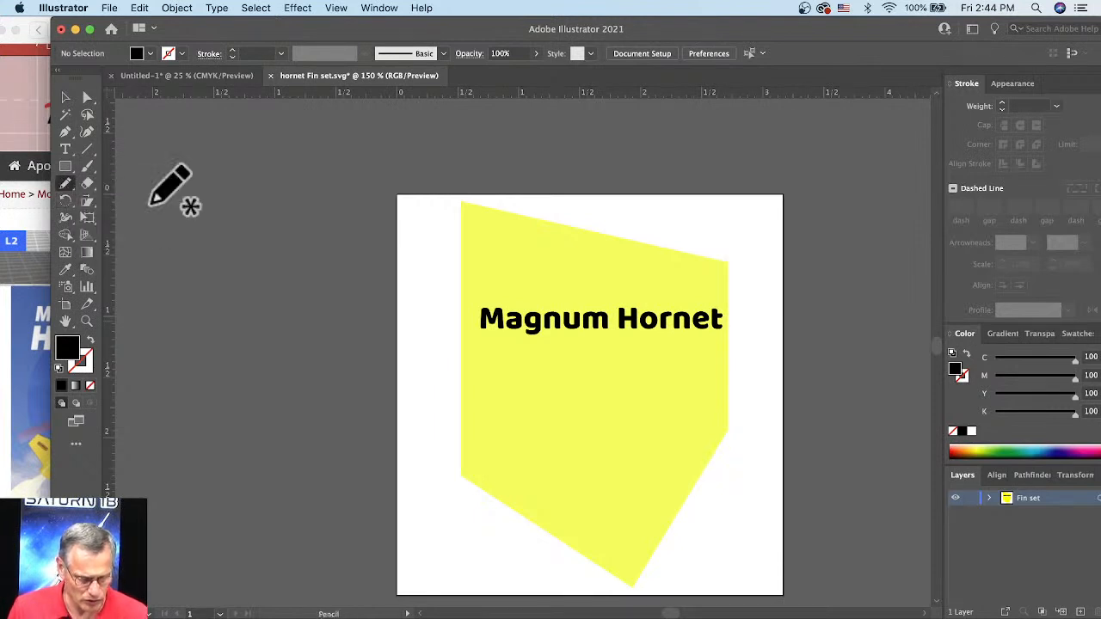
pyautogui.moveTo(531, 484)
pyautogui.mouseDown()
pyautogui.moveTo(545, 355)
pyautogui.moveTo(565, 408)
pyautogui.moveTo(585, 370)
pyautogui.moveTo(585, 410)
pyautogui.moveTo(615, 362)
pyautogui.moveTo(615, 416)
pyautogui.moveTo(652, 369)
pyautogui.moveTo(625, 493)
pyautogui.moveTo(532, 484)
pyautogui.mouseUp()
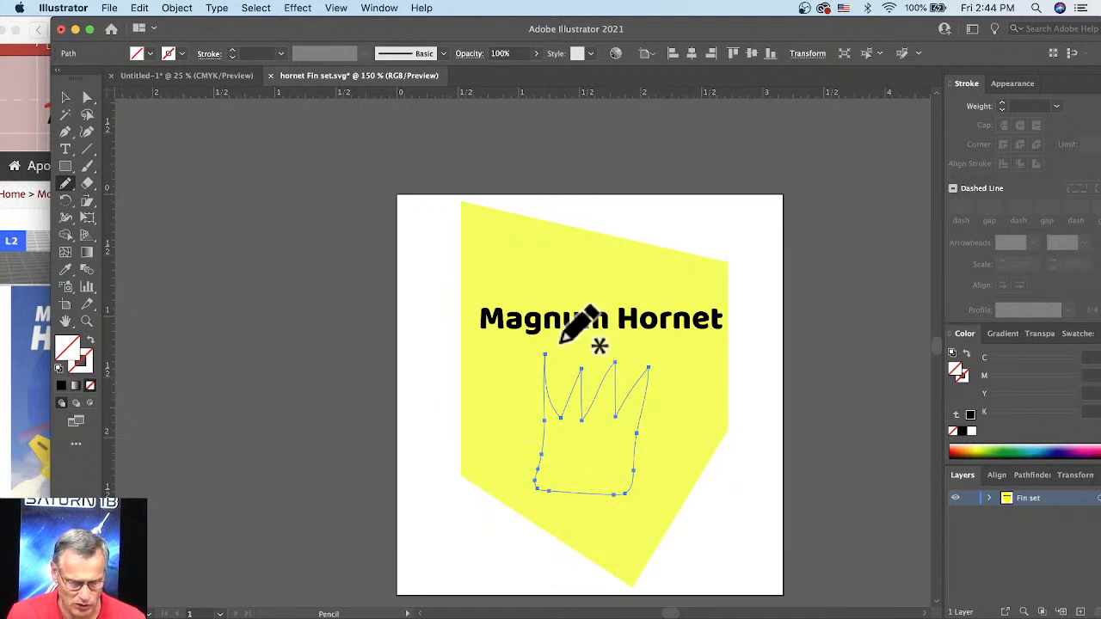
pyautogui.click(1025, 84)
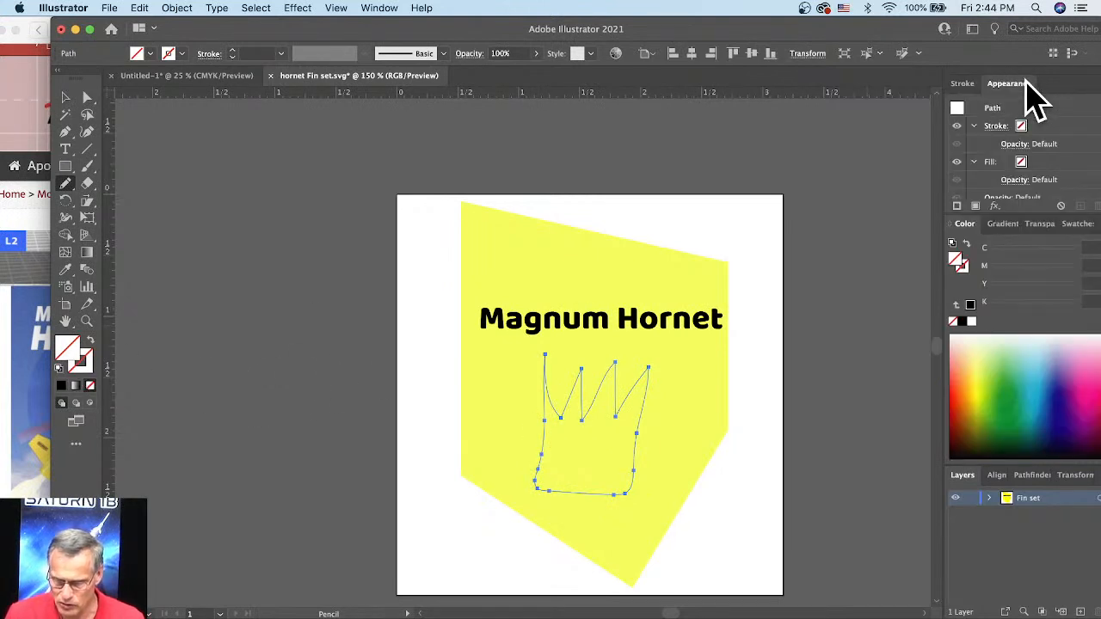
pyautogui.click(959, 387)
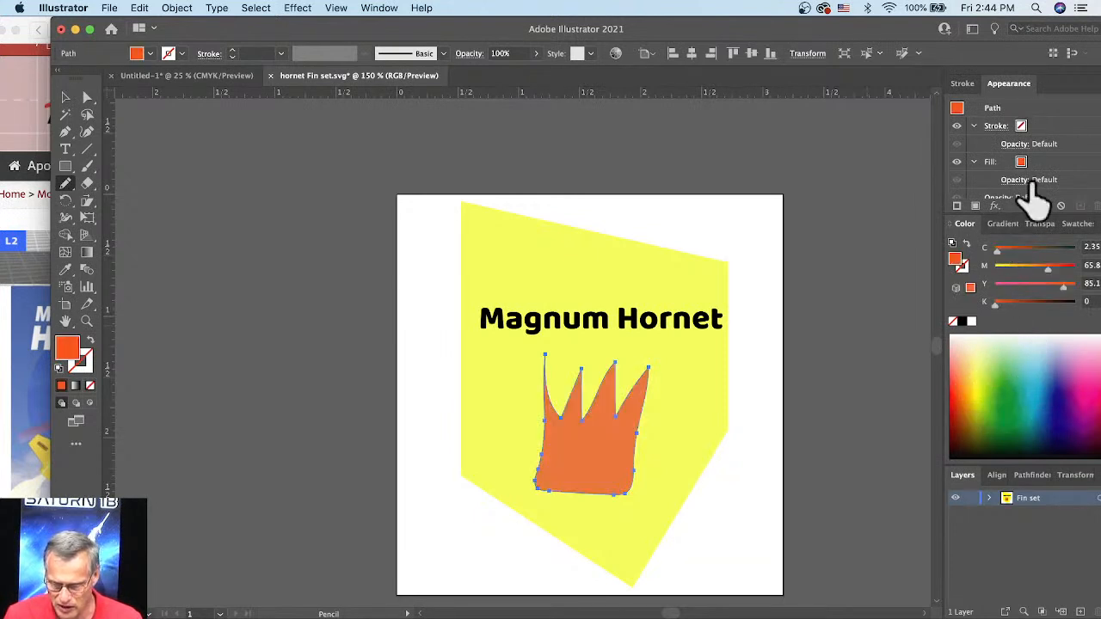
# Step: Apply a linear gradient fill to the crown and set its starting color stop to RGB red, E9003A
pyautogui.click(1002, 223)
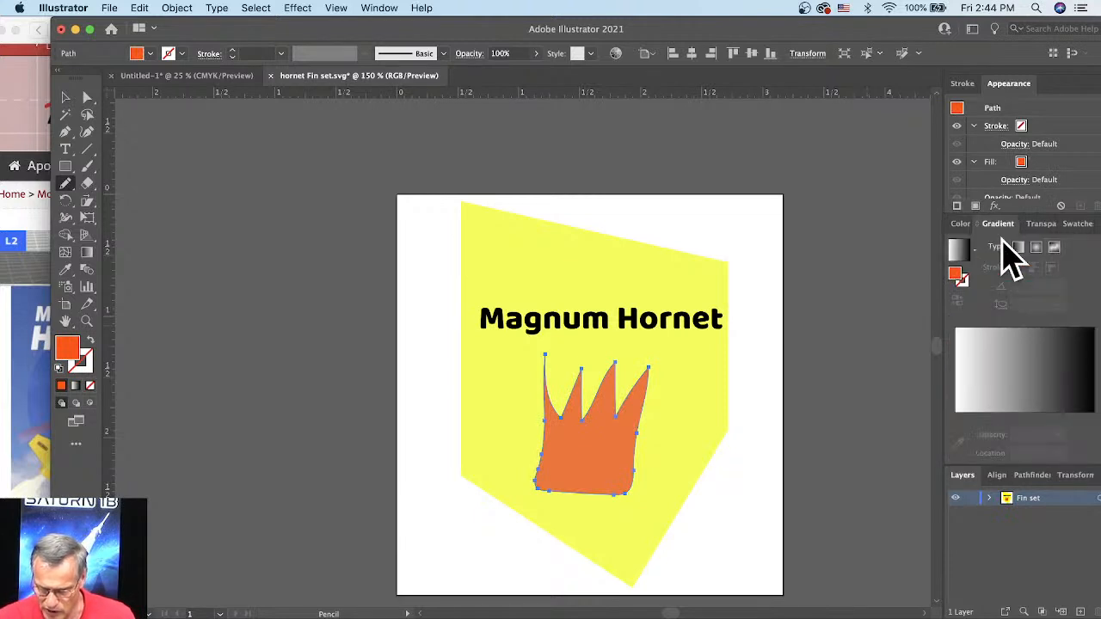
pyautogui.click(963, 260)
pyautogui.click(965, 258)
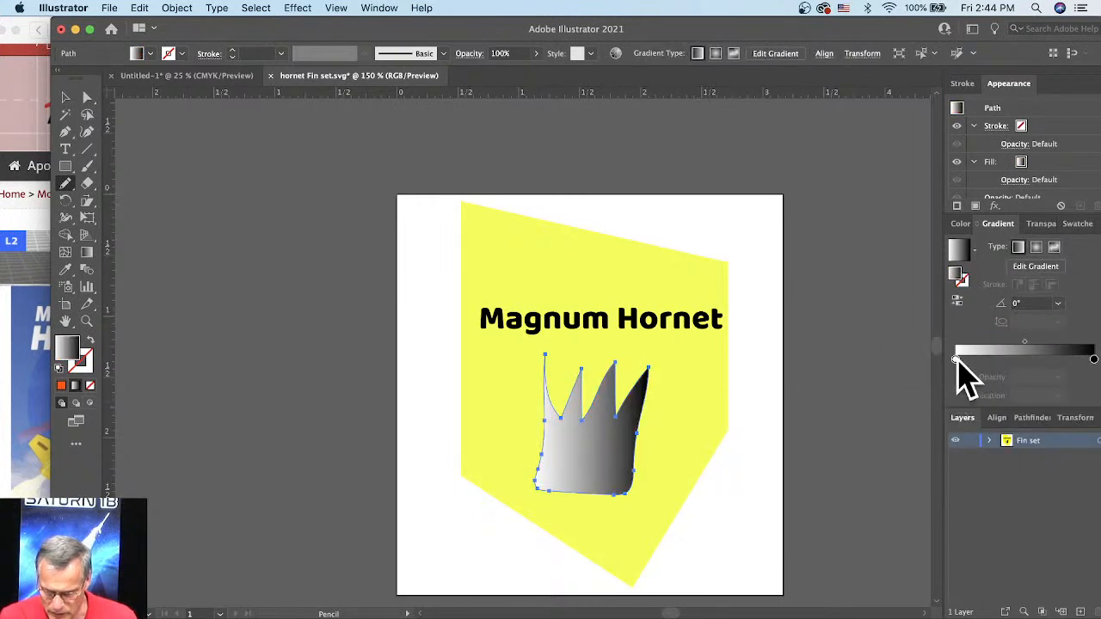
pyautogui.doubleClick(956, 359)
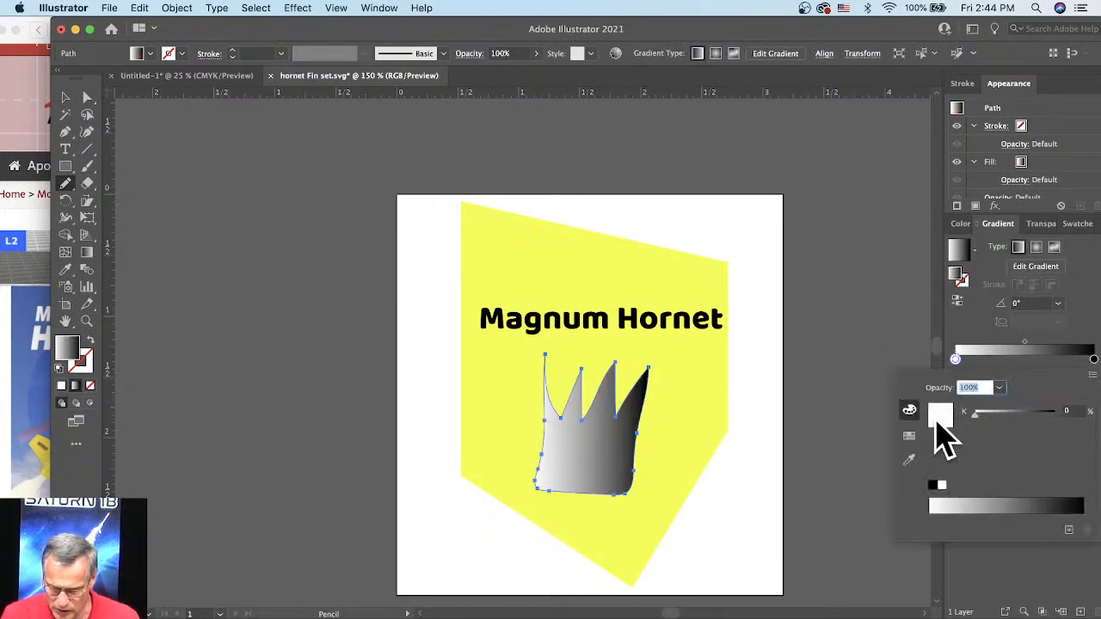
pyautogui.doubleClick(956, 358)
pyautogui.click(1091, 376)
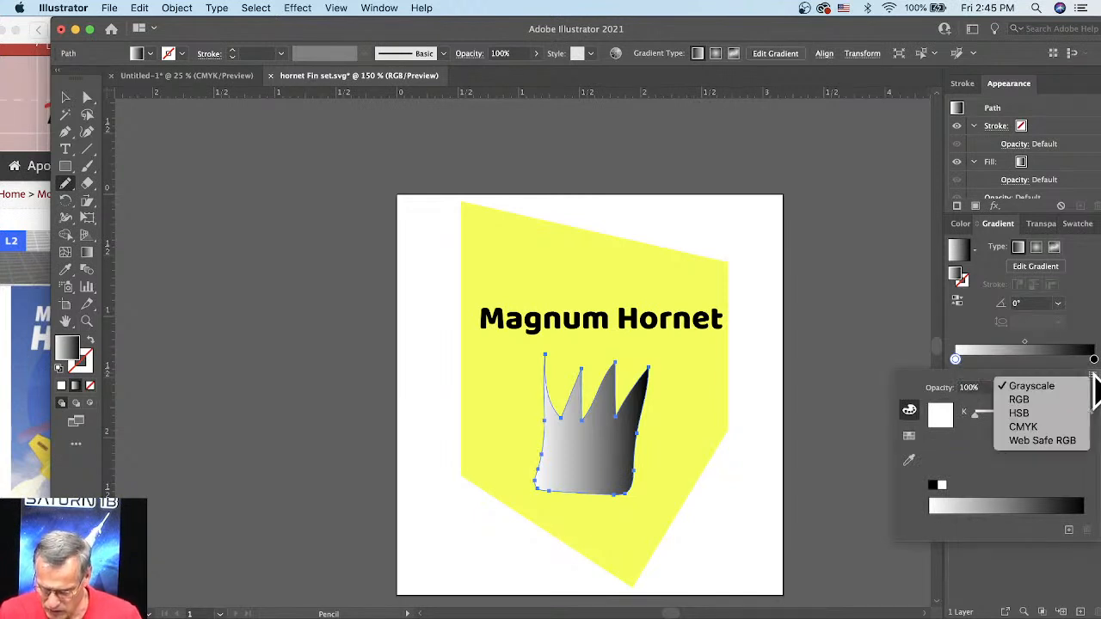
pyautogui.click(1023, 399)
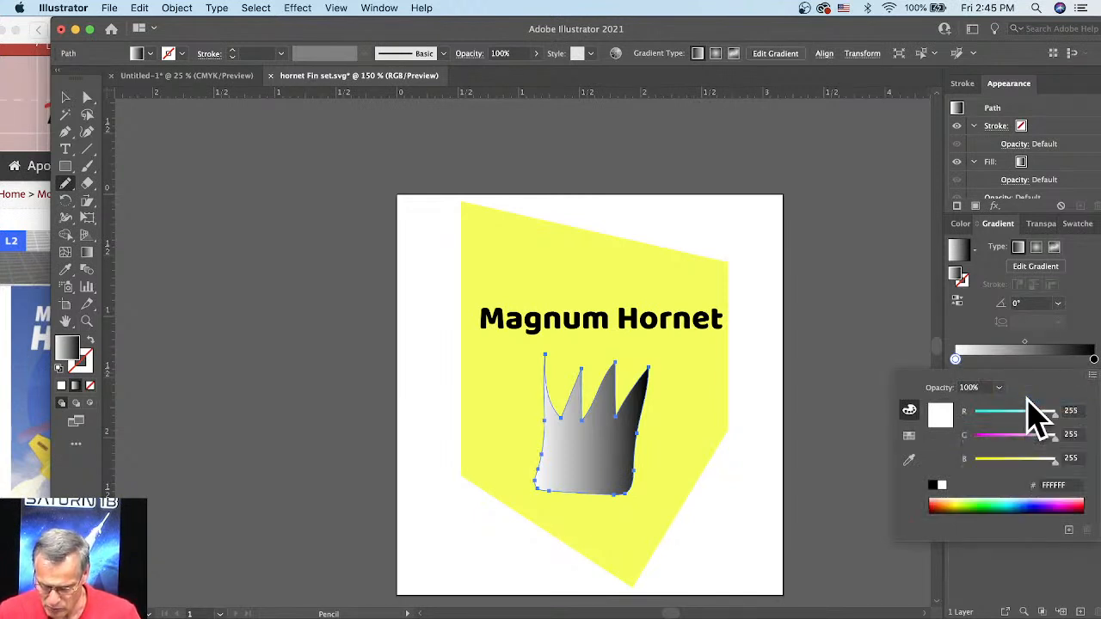
pyautogui.click(1080, 504)
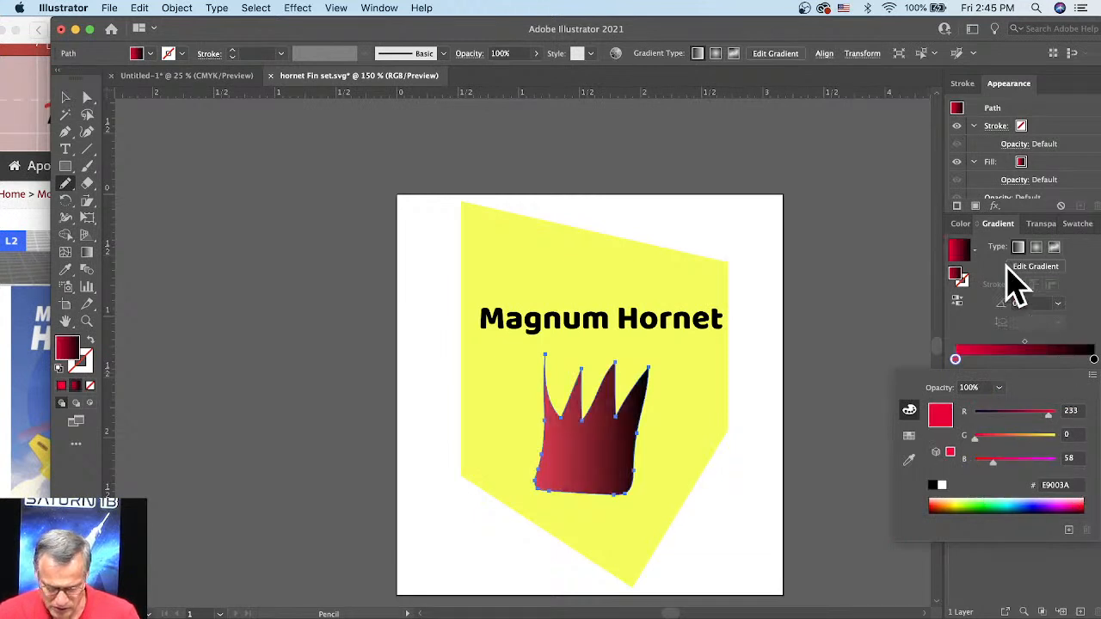
# Step: Switch the gradient's ending color stop on the crown to RGB and set it to yellow, FDFF00
pyautogui.click(1006, 267)
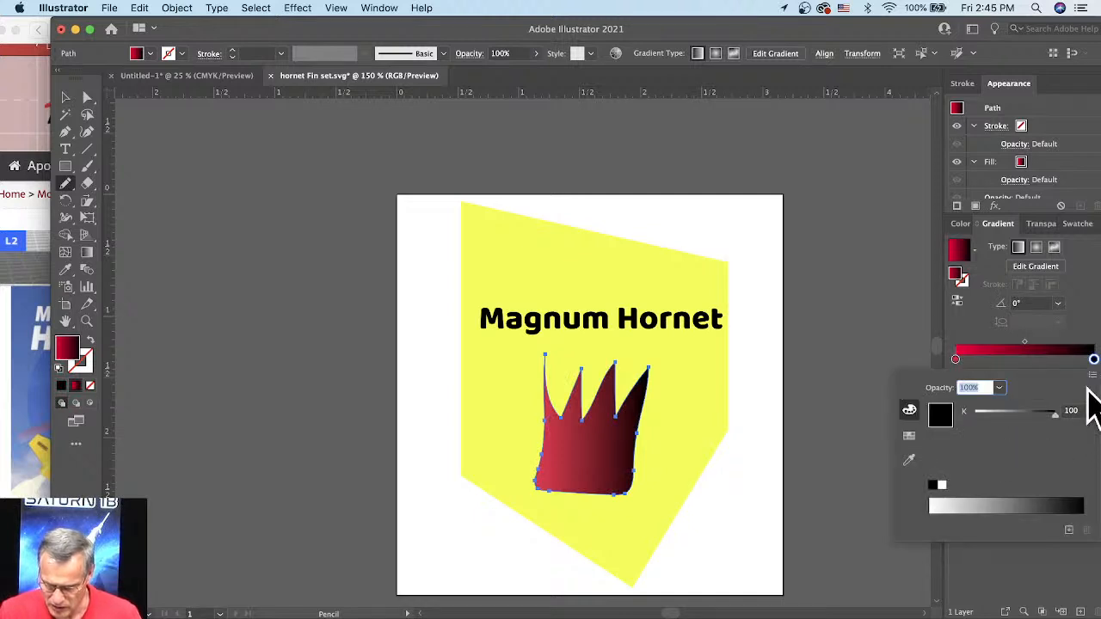
pyautogui.click(1092, 376)
pyautogui.click(1044, 401)
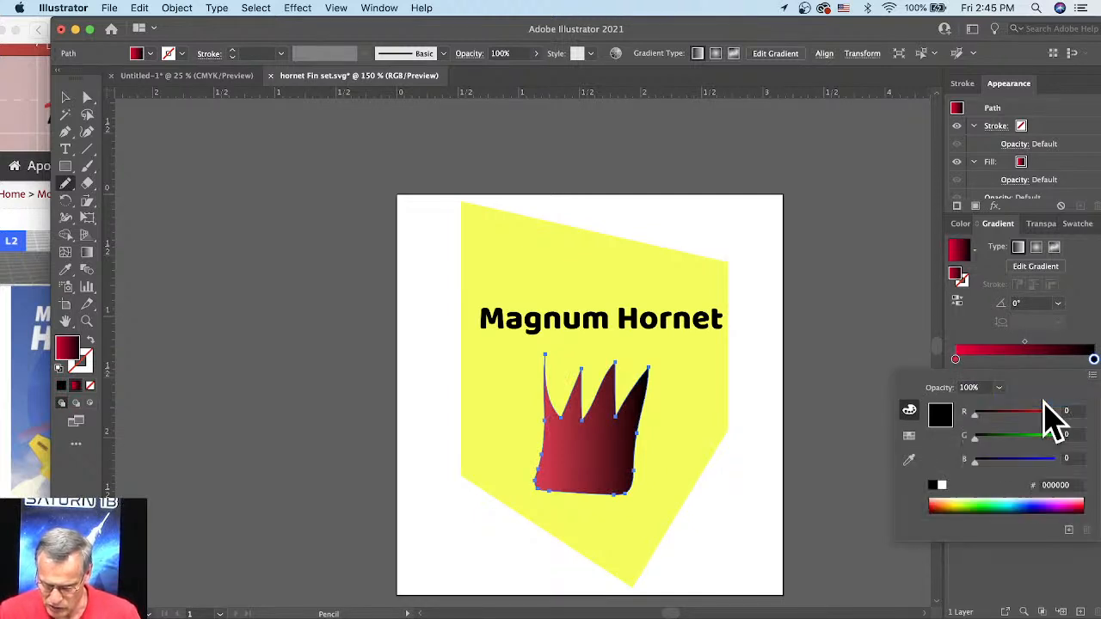
pyautogui.click(957, 507)
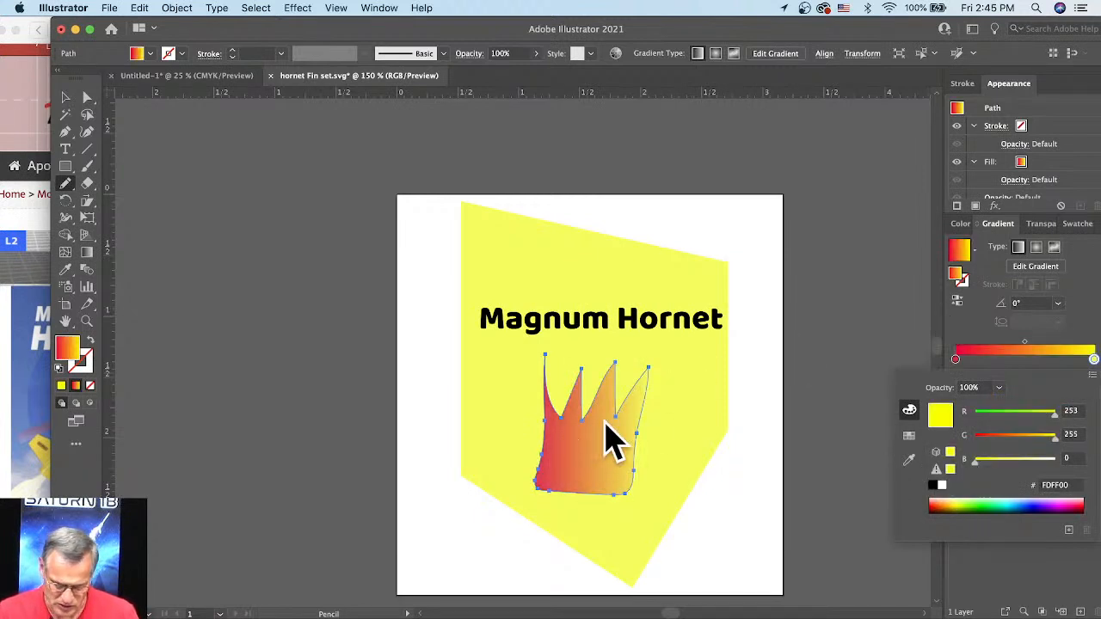
# Step: Set the angle of the crown's linear gradient to 90°
pyautogui.click(1022, 303)
pyautogui.moveTo(1029, 305); pyautogui.dragTo(1003, 306)
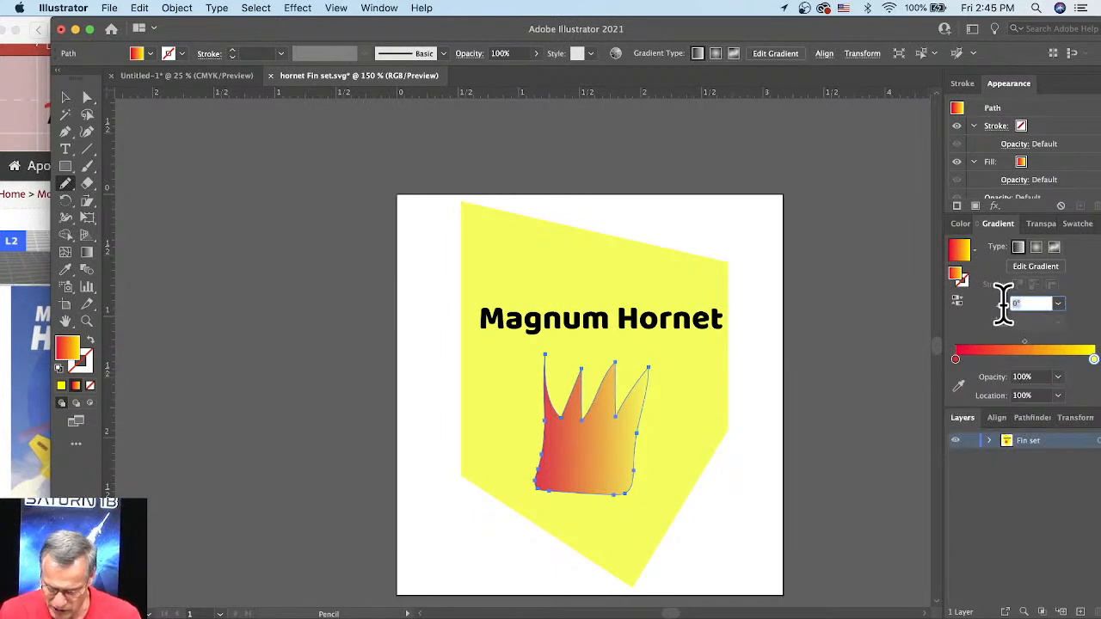
pyautogui.press('Tab')
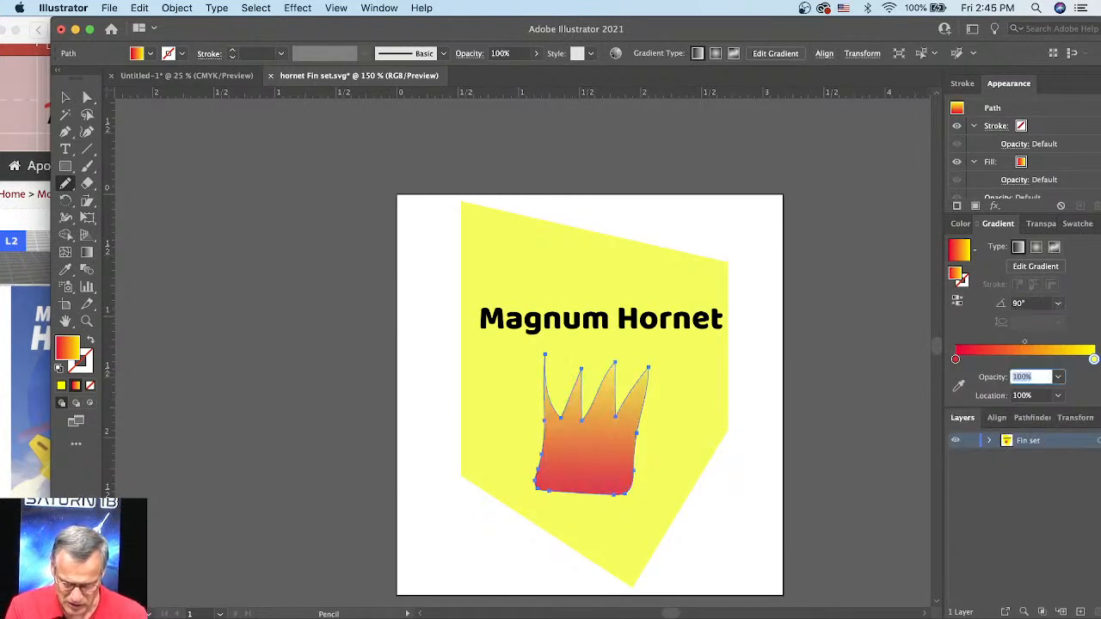
# Step: Rotate the crown shape 180° so its points face down, and move it lower on the fin
pyautogui.click(67, 96)
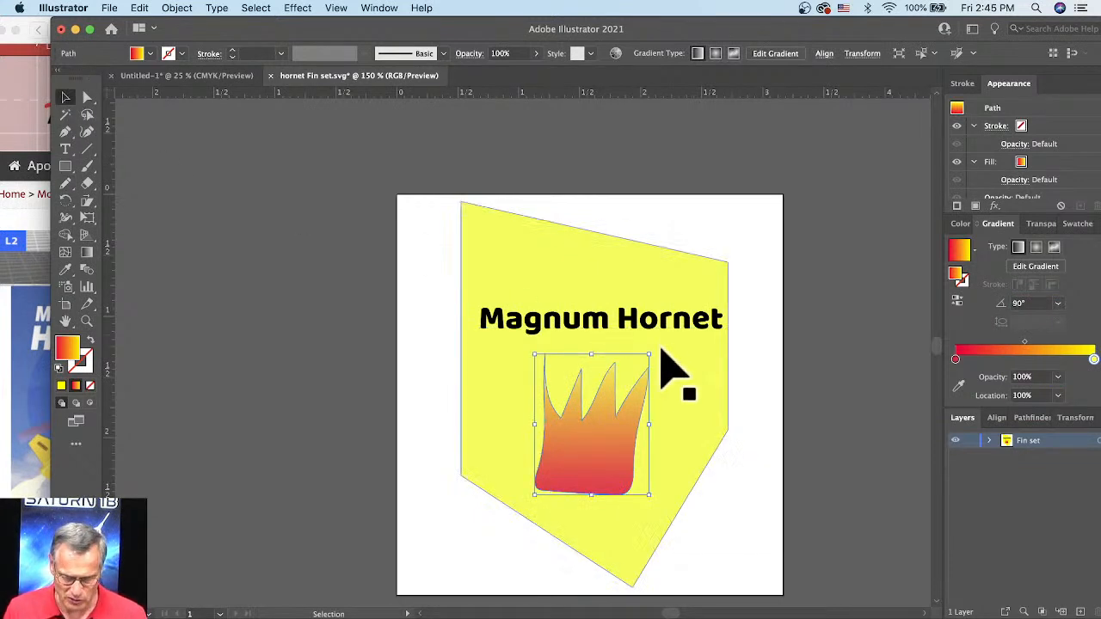
pyautogui.moveTo(682, 407); pyautogui.dragTo(510, 528)
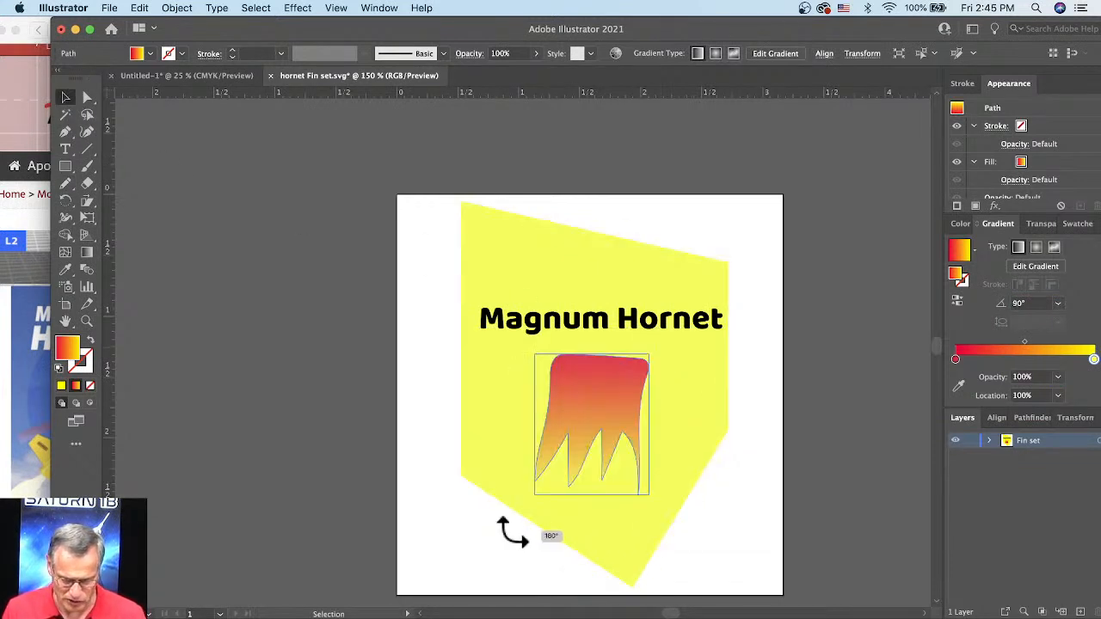
pyautogui.moveTo(565, 384); pyautogui.dragTo(559, 426)
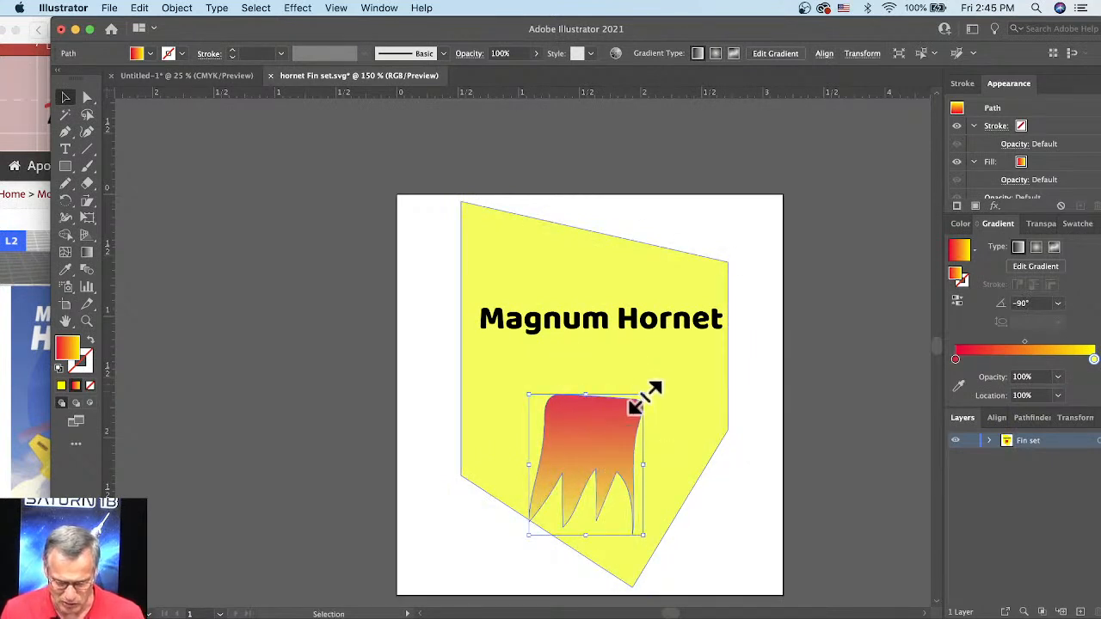
# Step: Enlarge the gradient shape to nearly the fin's width directly below the "Magnum Hornet" text and shift it toward the fin's left edge
pyautogui.moveTo(643, 395); pyautogui.dragTo(728, 262)
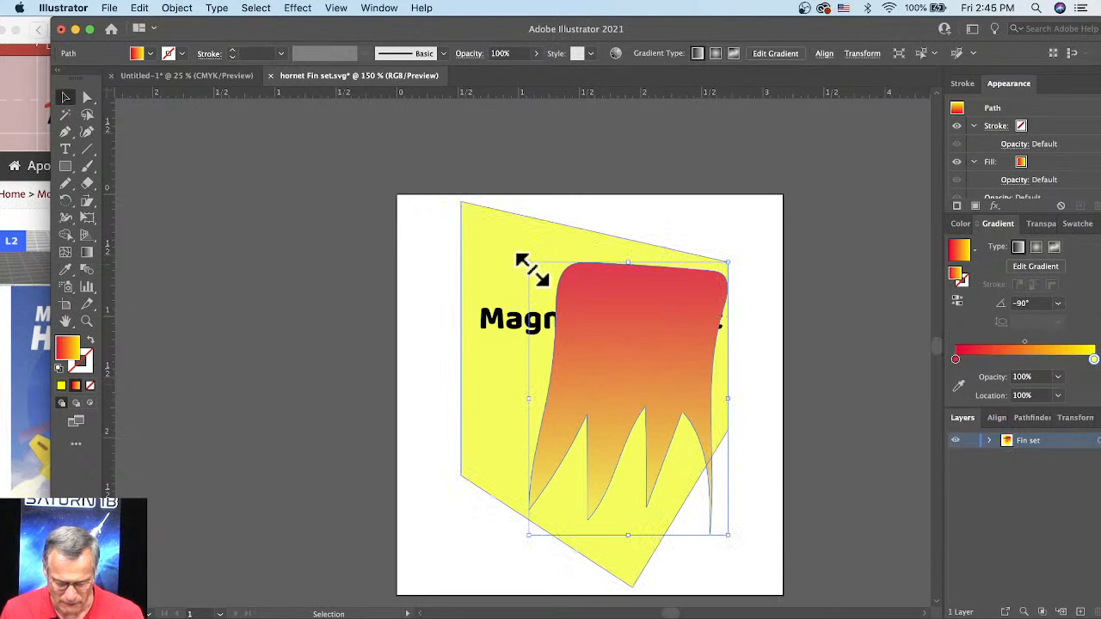
pyautogui.moveTo(530, 266); pyautogui.dragTo(480, 340)
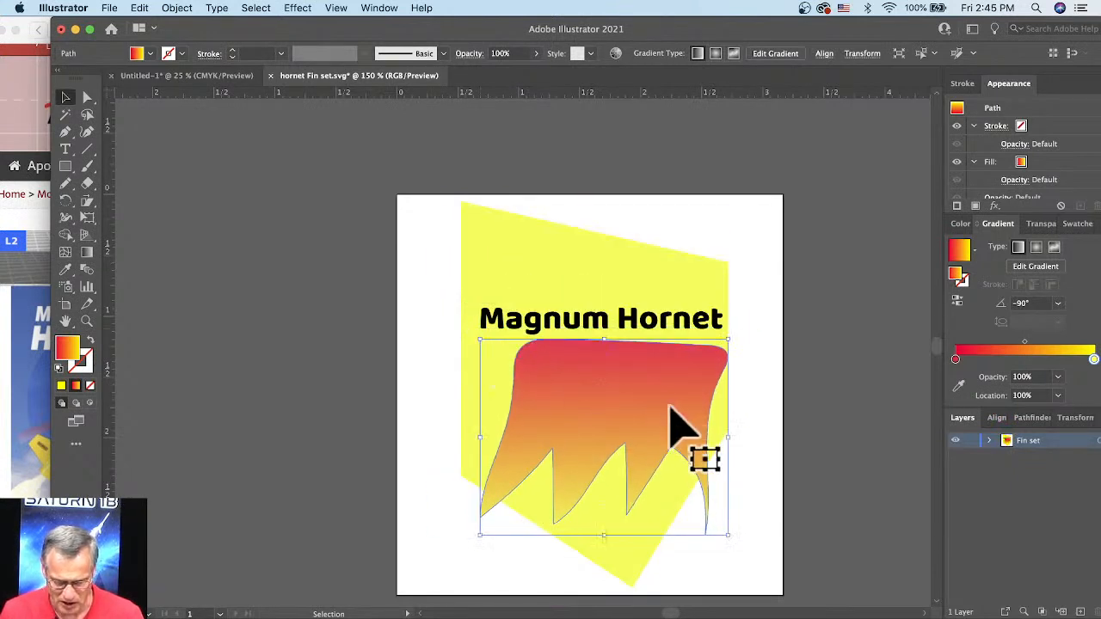
pyautogui.moveTo(610, 545); pyautogui.dragTo(605, 542)
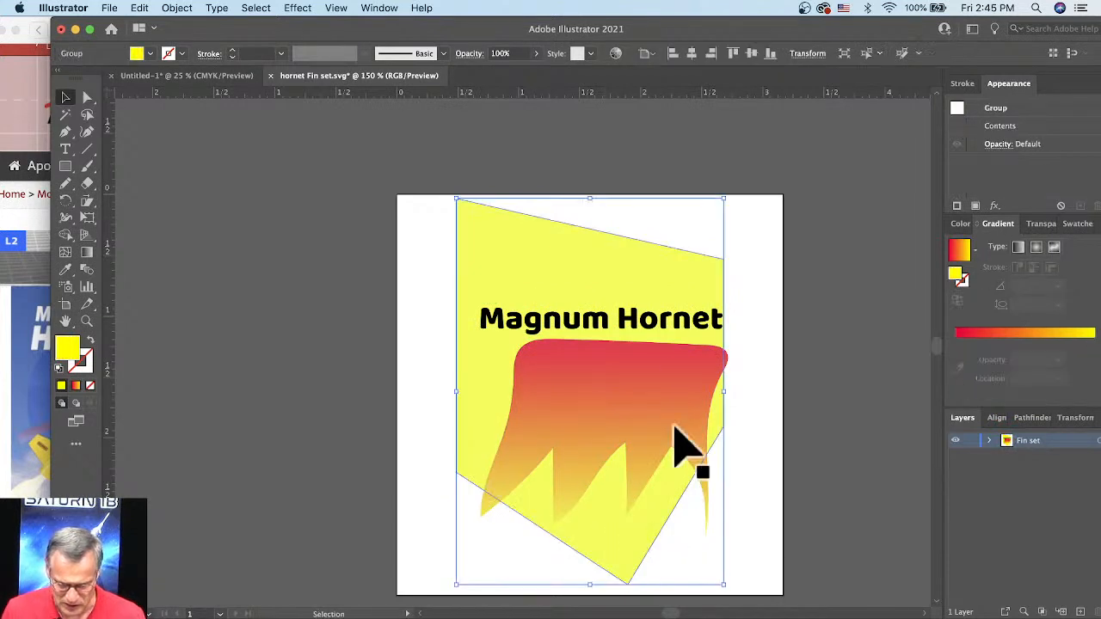
pyautogui.click(698, 372)
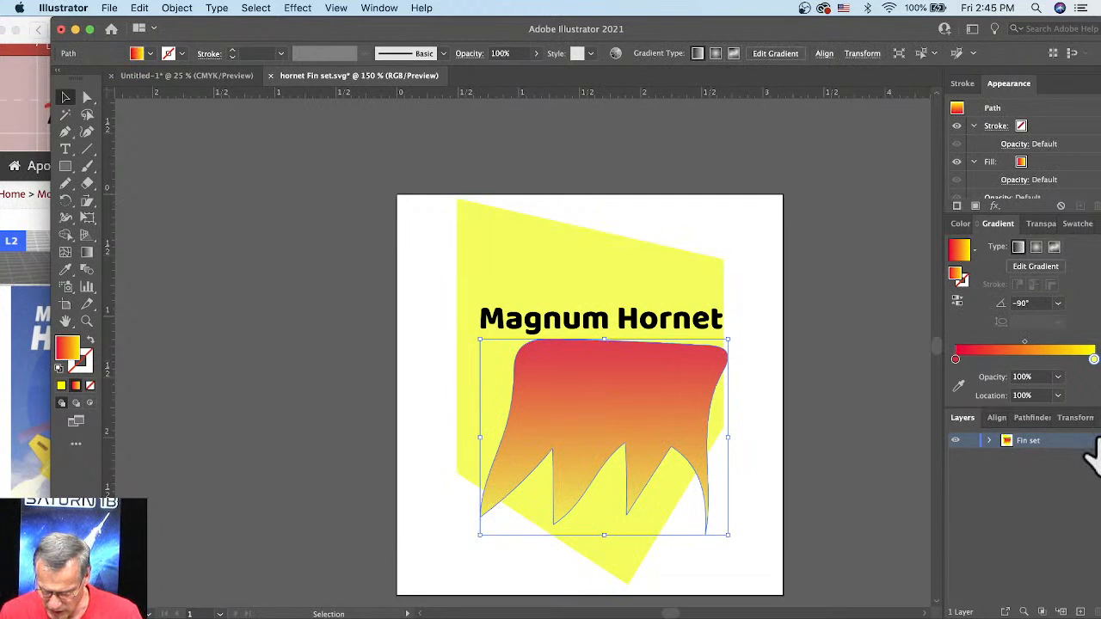
pyautogui.click(774, 430)
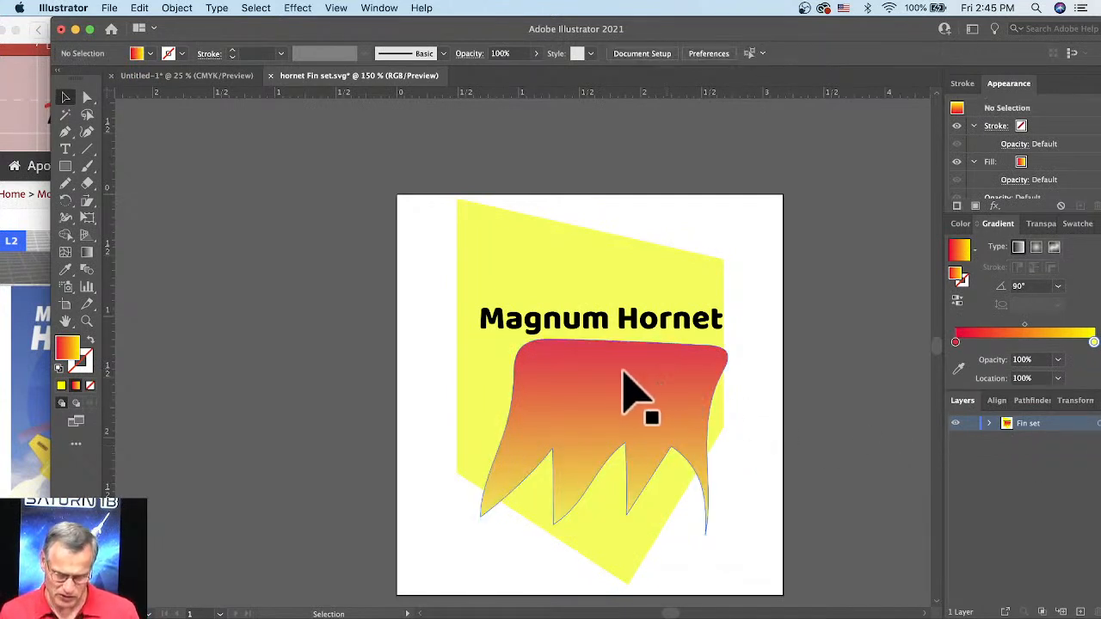
pyautogui.moveTo(631, 393); pyautogui.dragTo(623, 420)
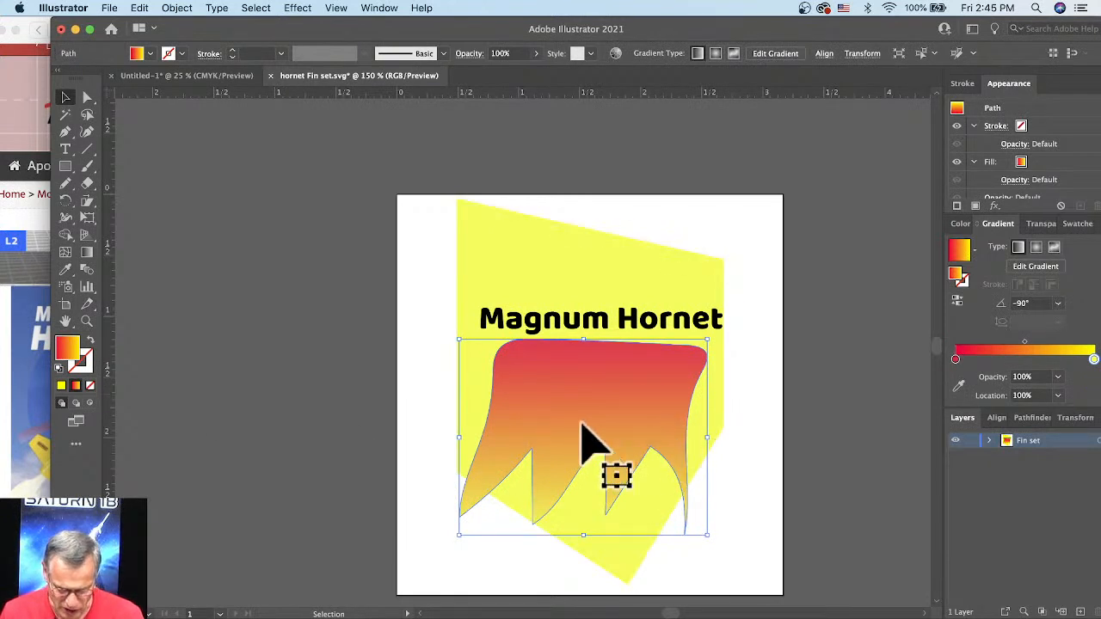
# Step: Reshape the gradient shape with Direct Selection by pulling its outer lower tips inside the fin outline
pyautogui.click(87, 97)
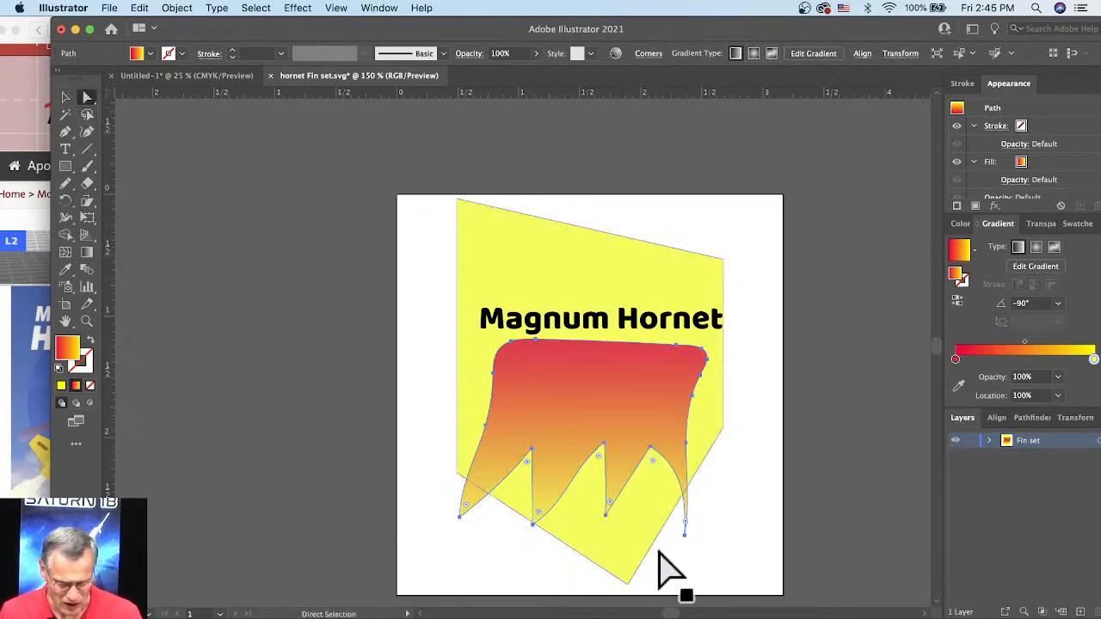
pyautogui.moveTo(684, 534); pyautogui.dragTo(676, 509)
pyautogui.click(734, 553)
pyautogui.click(473, 520)
pyautogui.moveTo(473, 520); pyautogui.dragTo(508, 504)
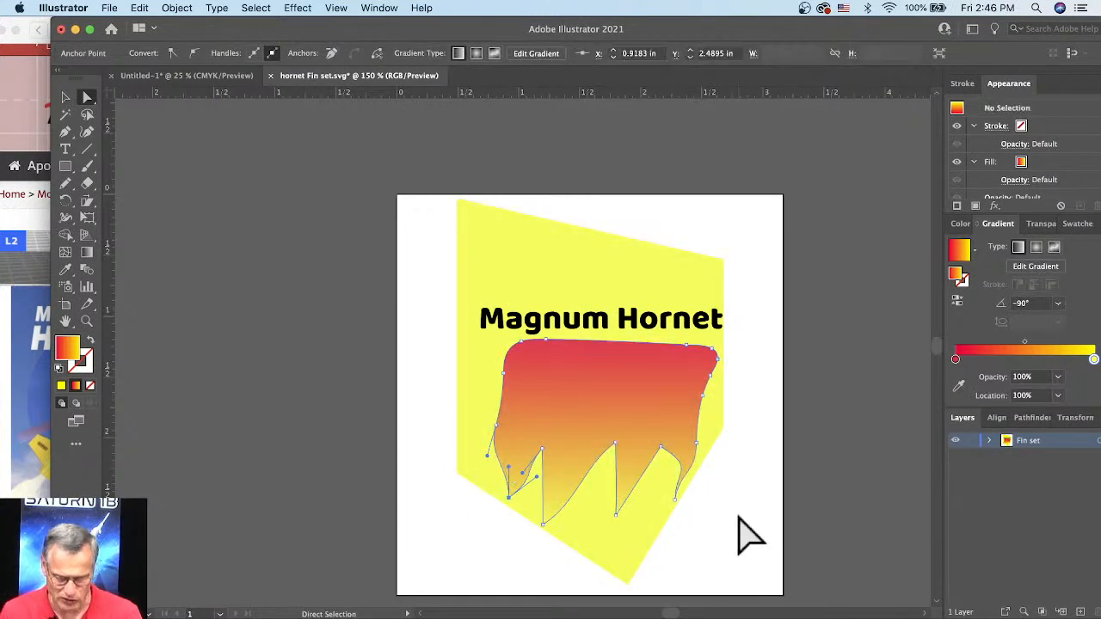
pyautogui.click(741, 533)
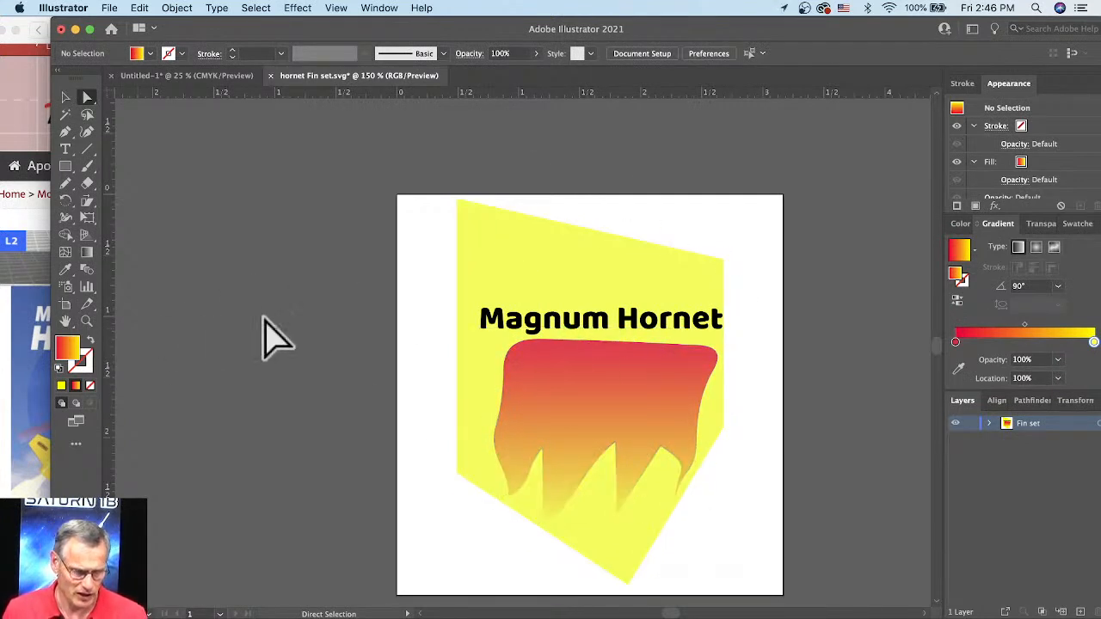
# Step: Export the fin artwork to the Desktop as a PNG named "hornet Fin decal.png" at 72 ppi with a transparent background
pyautogui.click(112, 8)
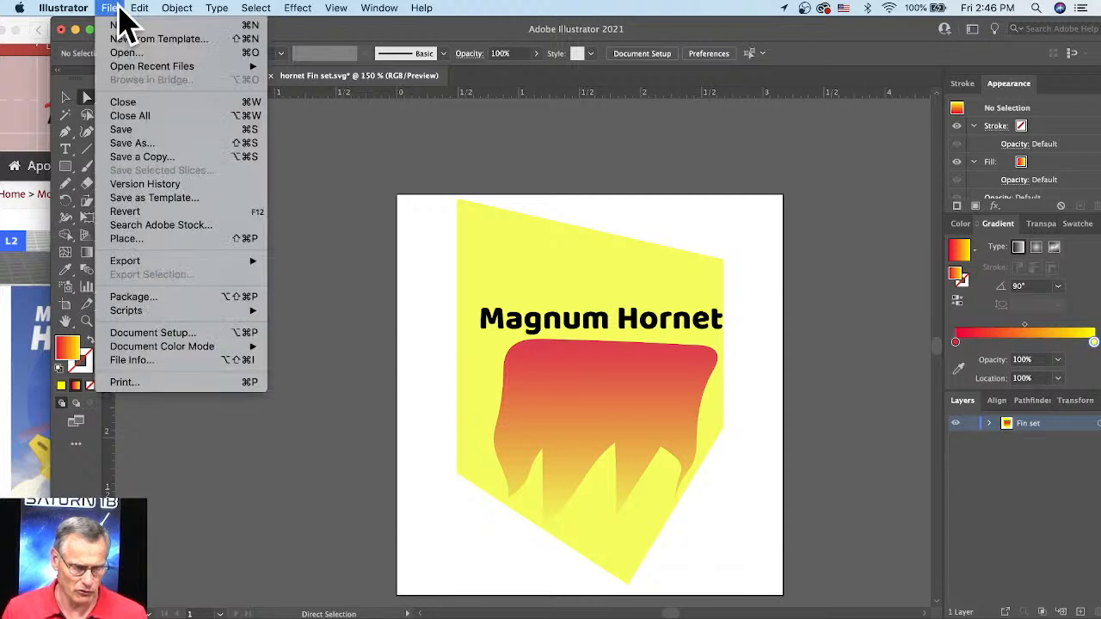
pyautogui.moveTo(249, 261)
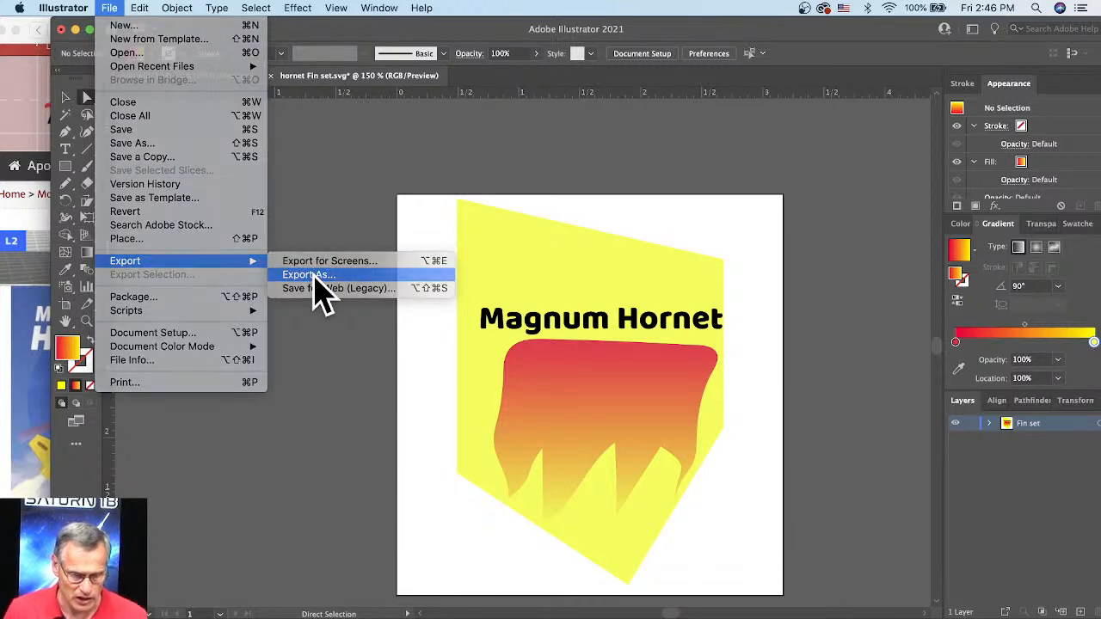
pyautogui.click(314, 276)
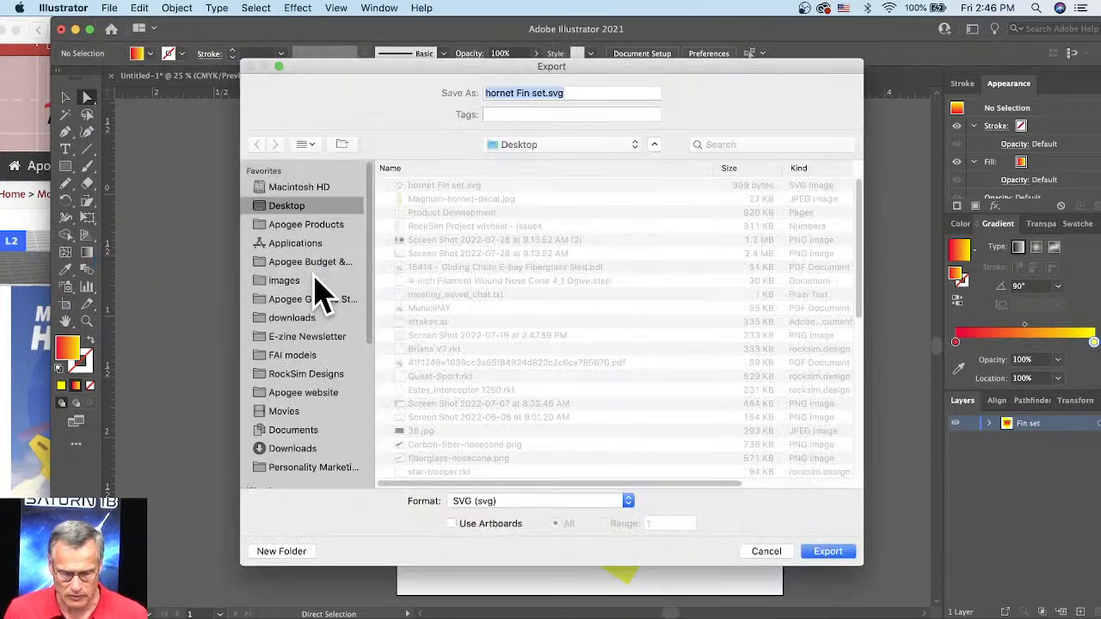
pyautogui.click(571, 506)
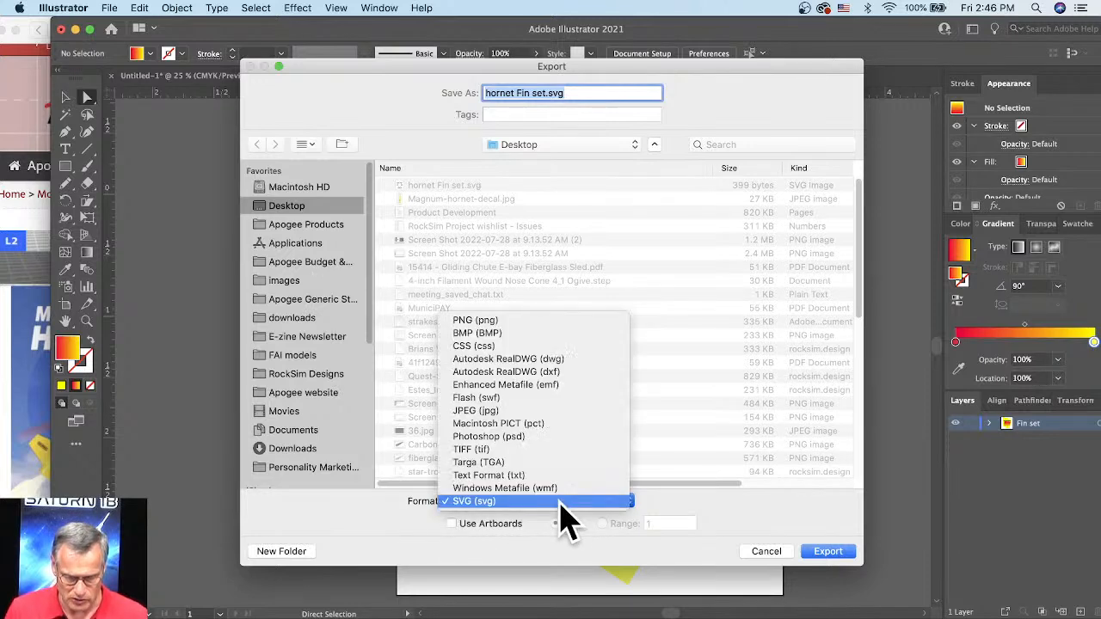
pyautogui.click(530, 322)
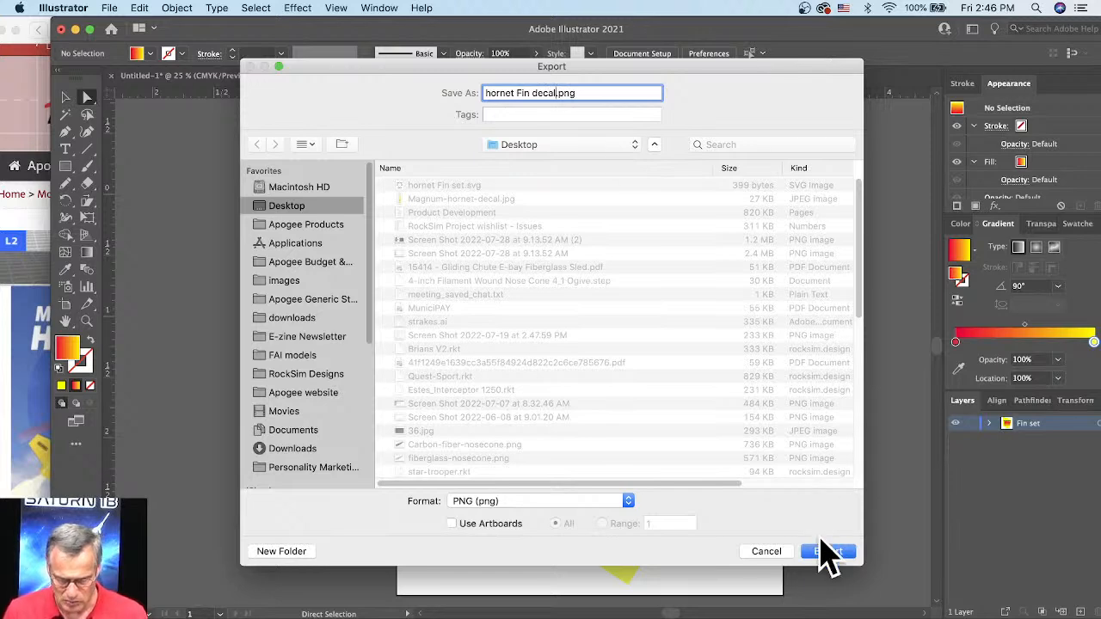
pyautogui.click(828, 551)
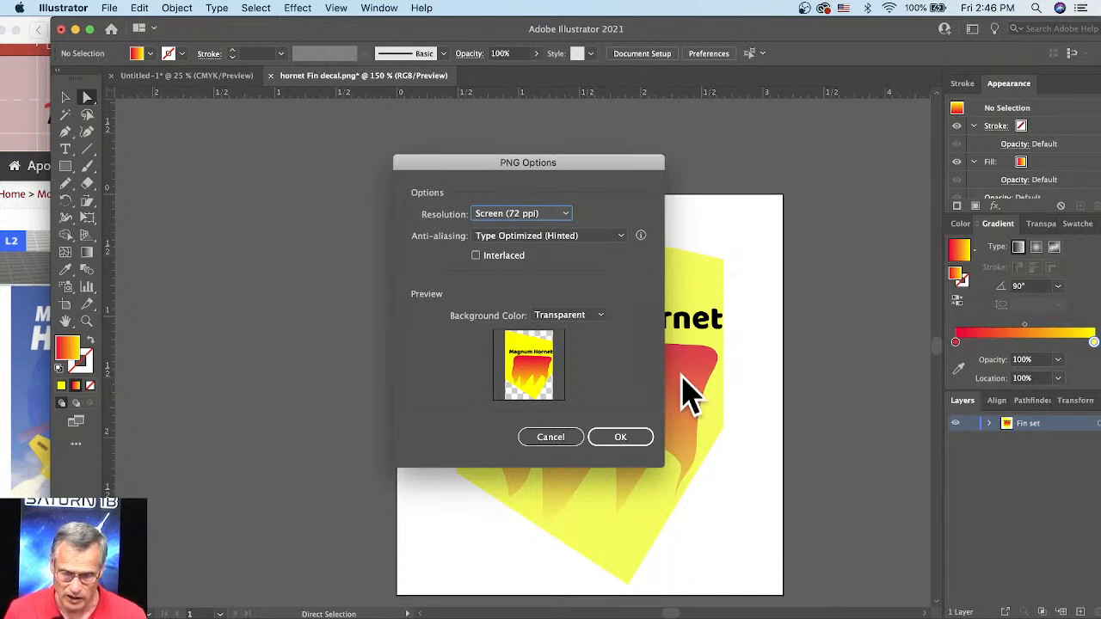
pyautogui.click(612, 441)
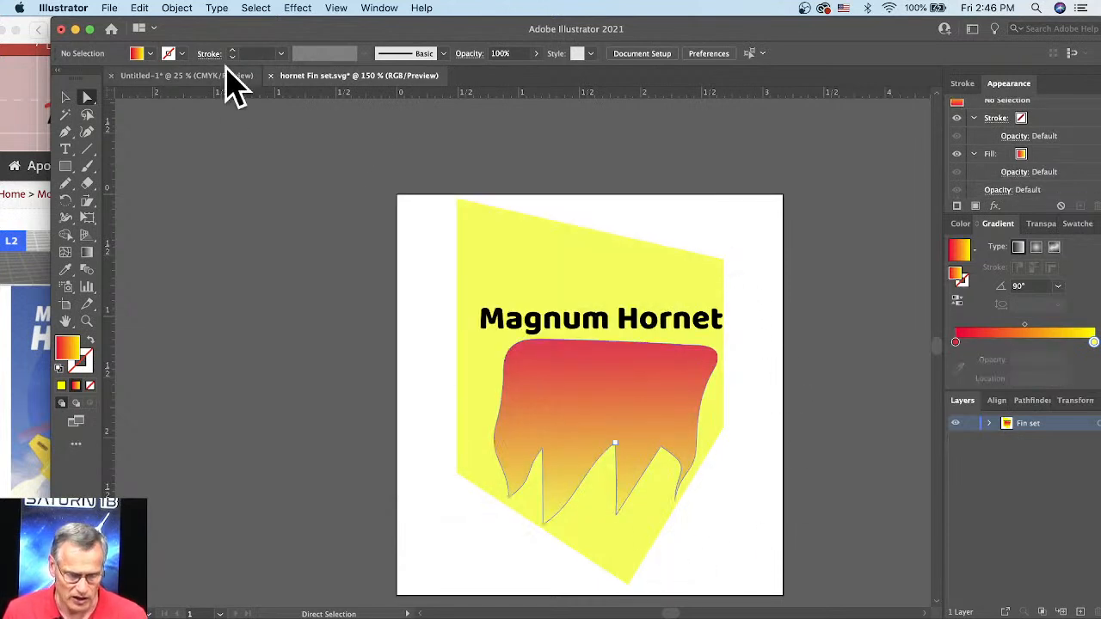
# Step: Export the fin artwork to the Desktop as an RGB JPEG named "hornet Fin decal.jpg" at medium quality and 72 ppi
pyautogui.click(110, 8)
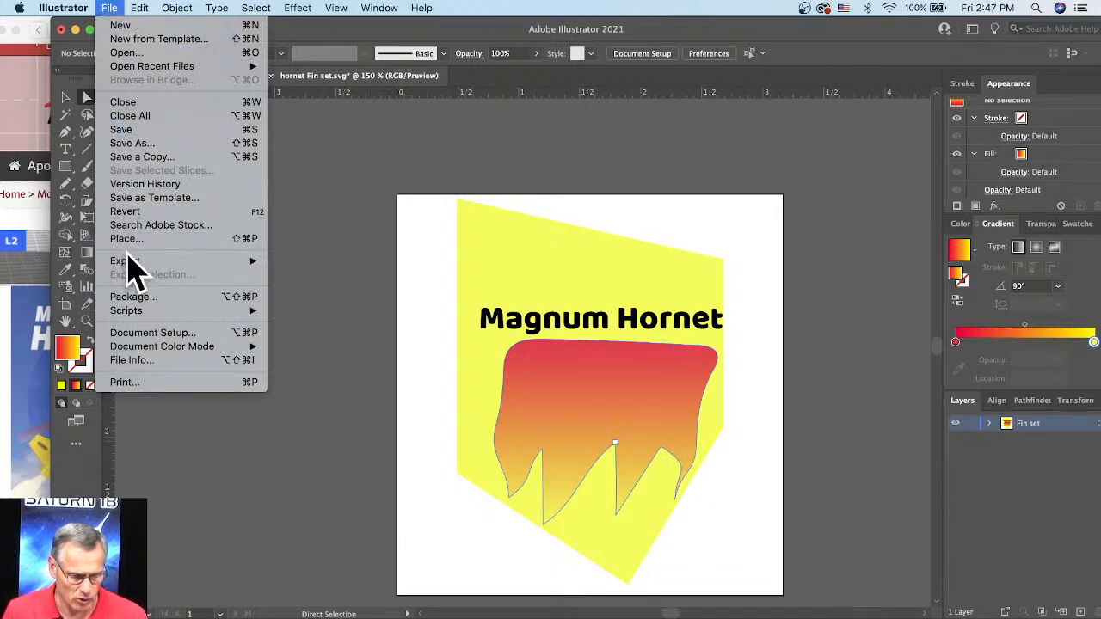
pyautogui.moveTo(172, 260)
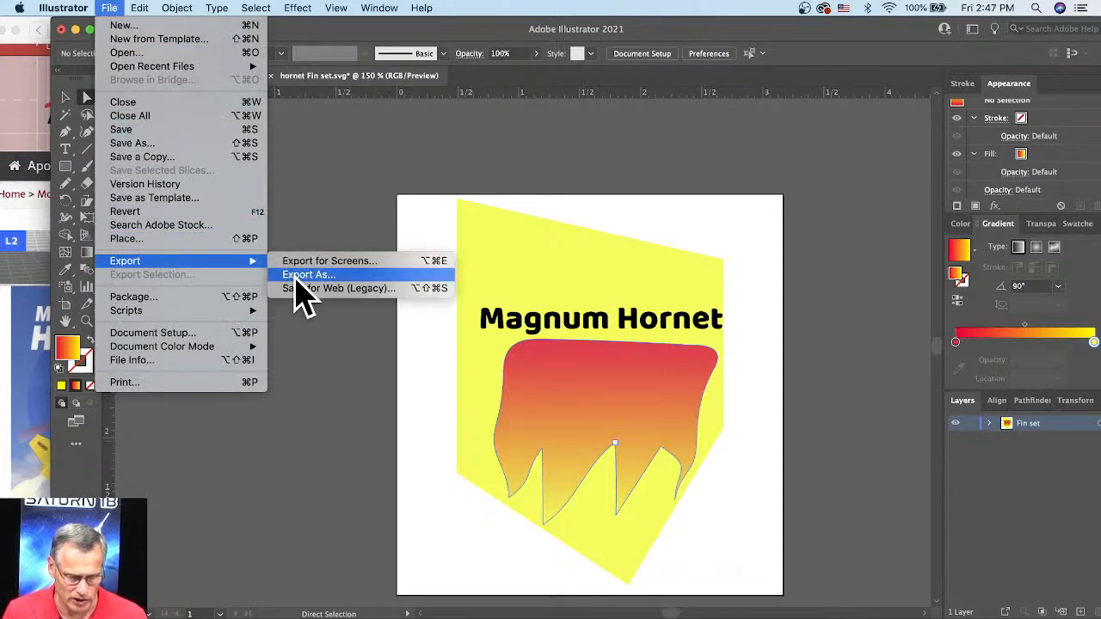
pyautogui.click(297, 277)
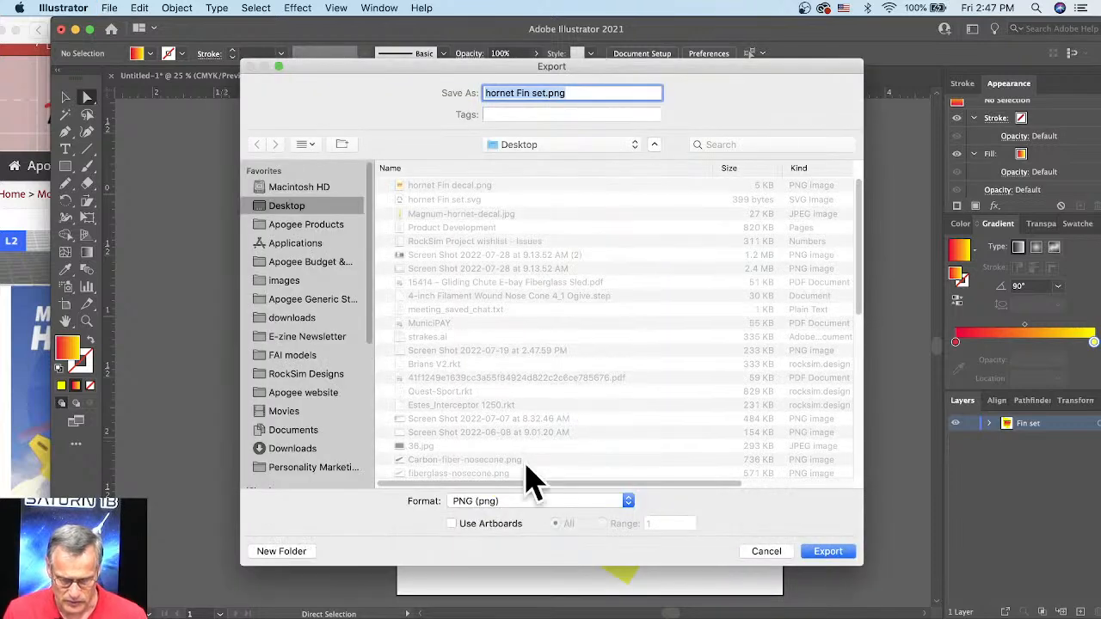
pyautogui.click(527, 502)
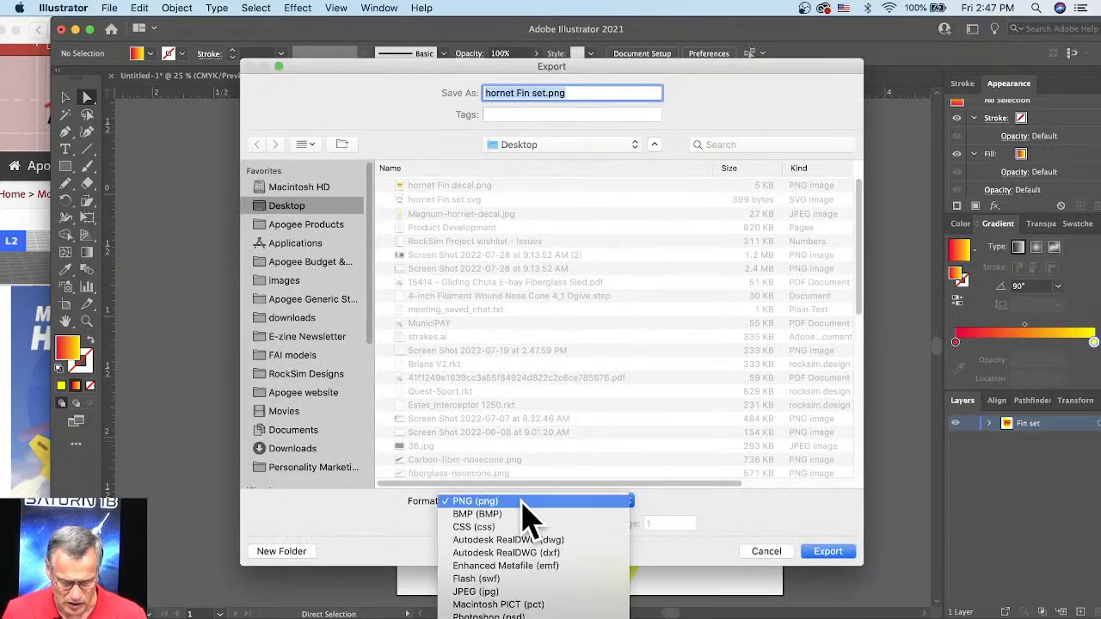
pyautogui.click(499, 592)
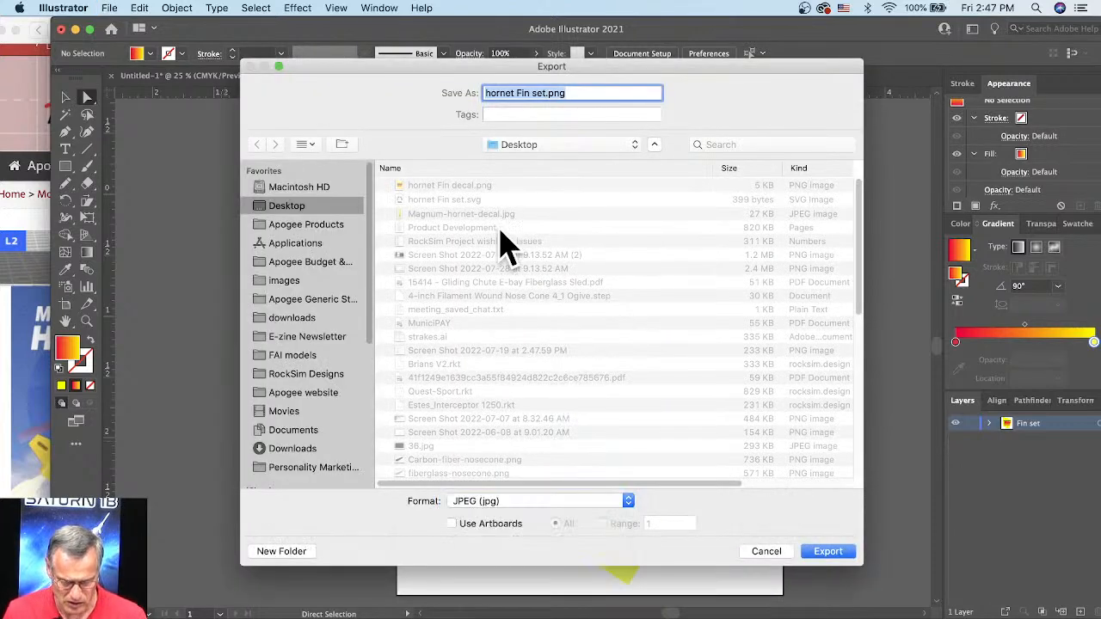
pyautogui.doubleClick(539, 93)
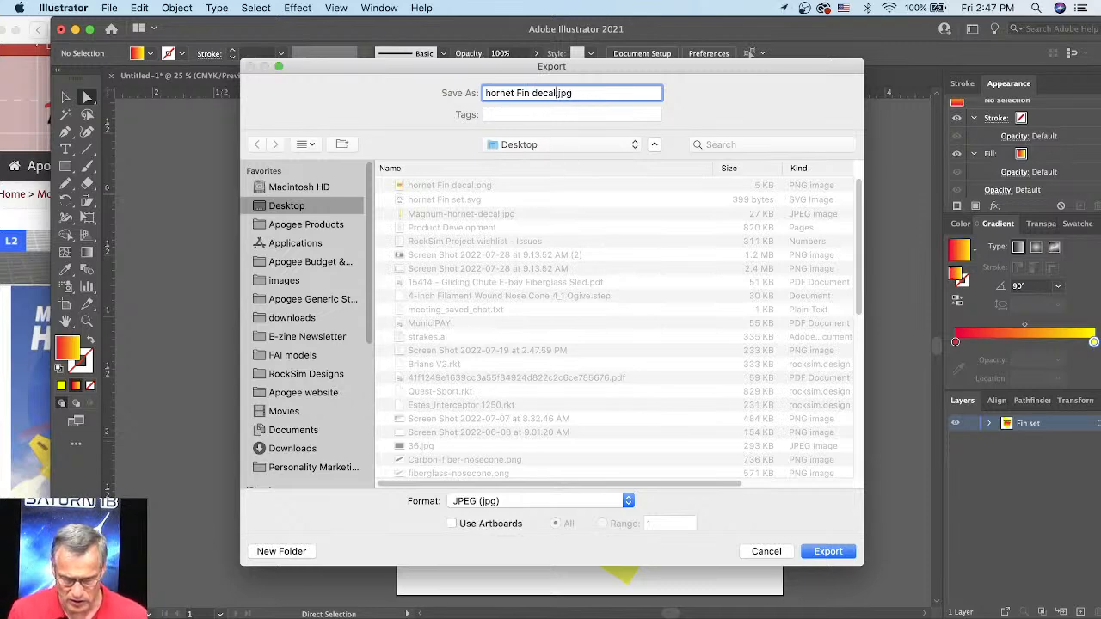
pyautogui.click(826, 551)
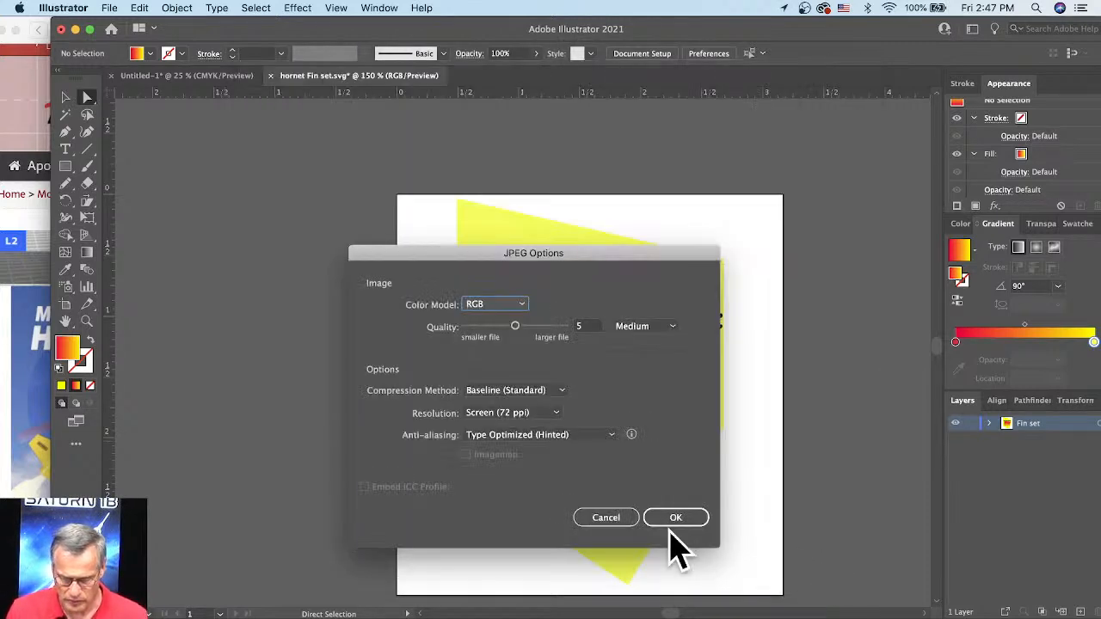
pyautogui.click(670, 525)
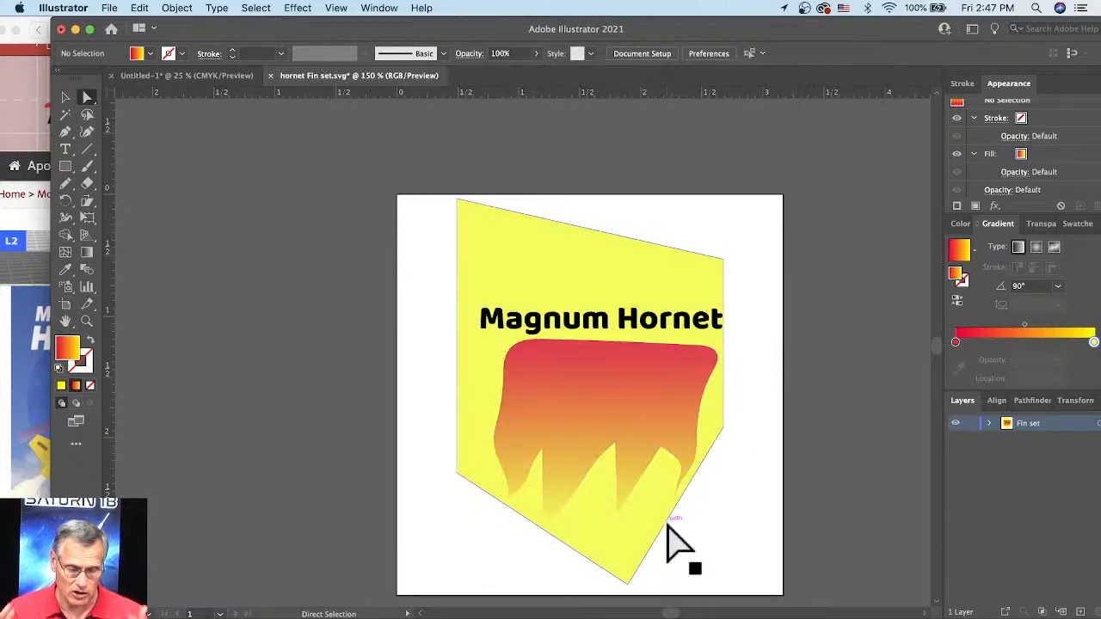
# Step: Switch to RockSim and load "hornet Fin decal.jpg" from the Desktop as the custom fin set's texture
pyautogui.click(809, 607)
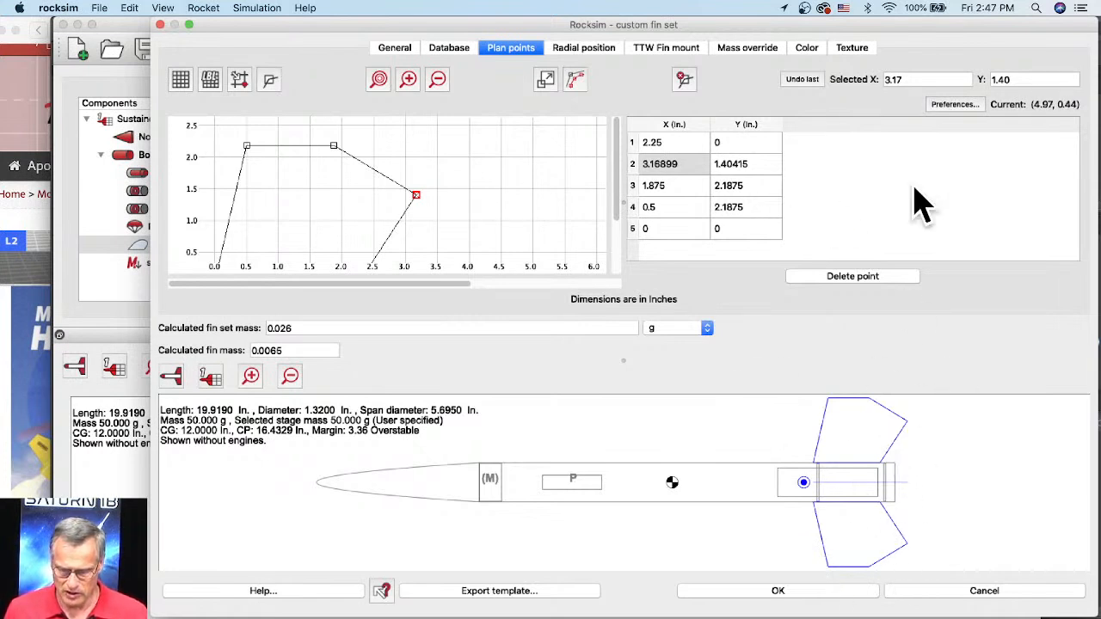
pyautogui.click(853, 50)
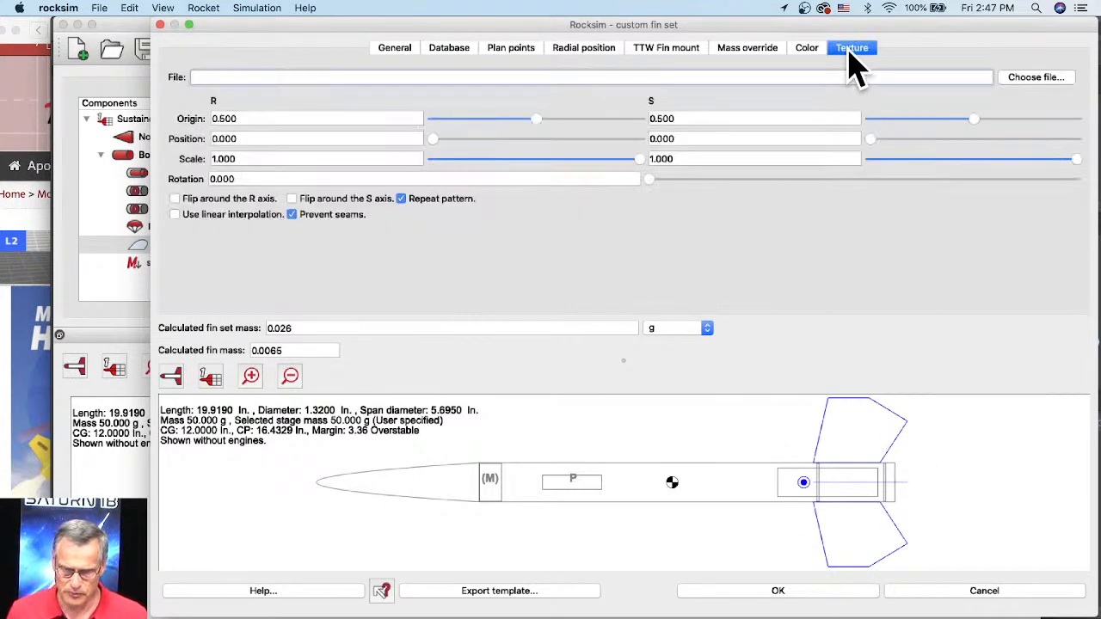
pyautogui.click(1037, 83)
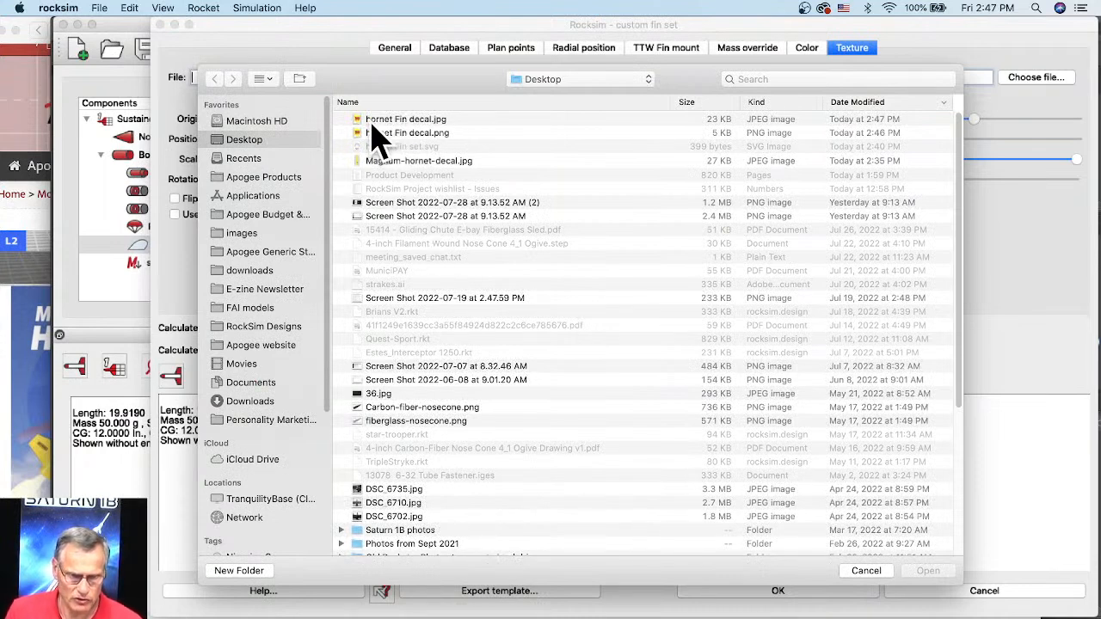
pyautogui.click(441, 122)
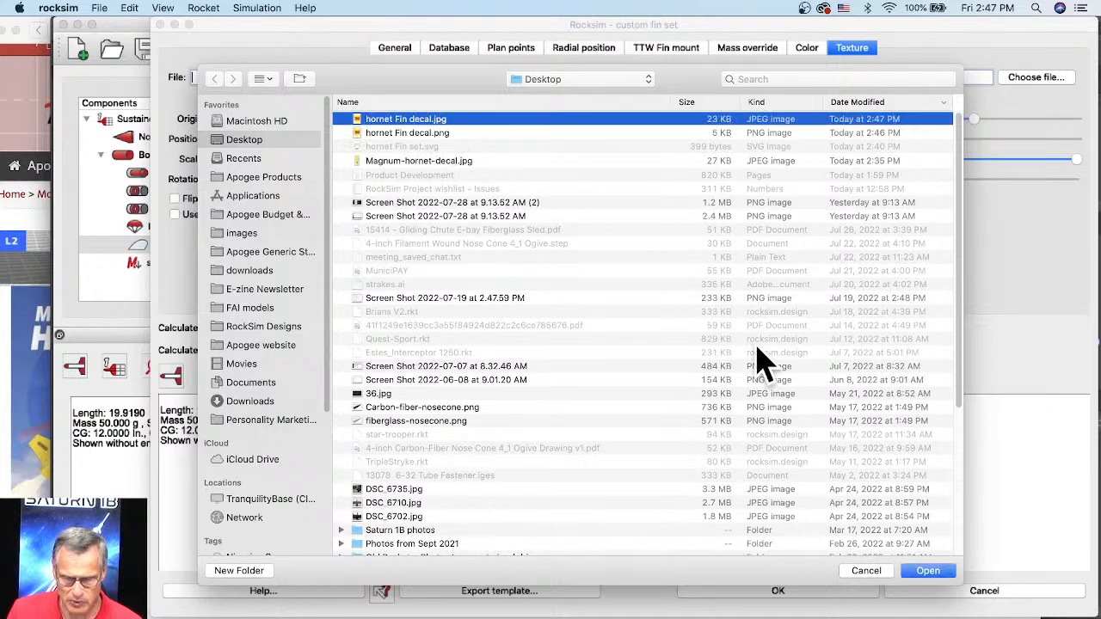
pyautogui.click(929, 572)
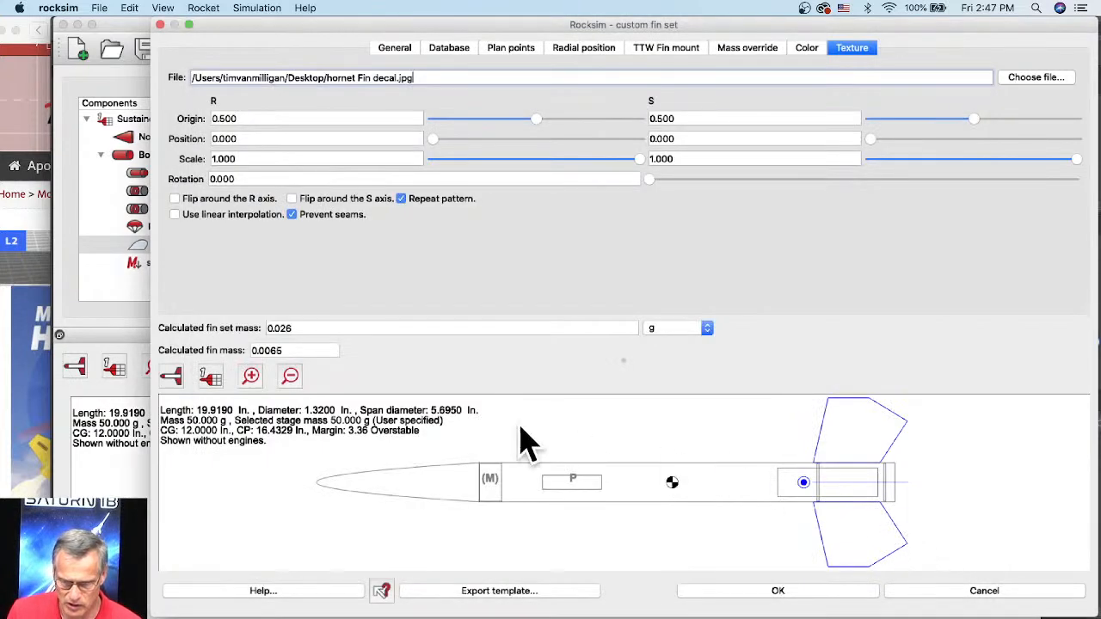
# Step: Display the rocket preview in 3D and examine how the decal sits on the fins
pyautogui.click(177, 376)
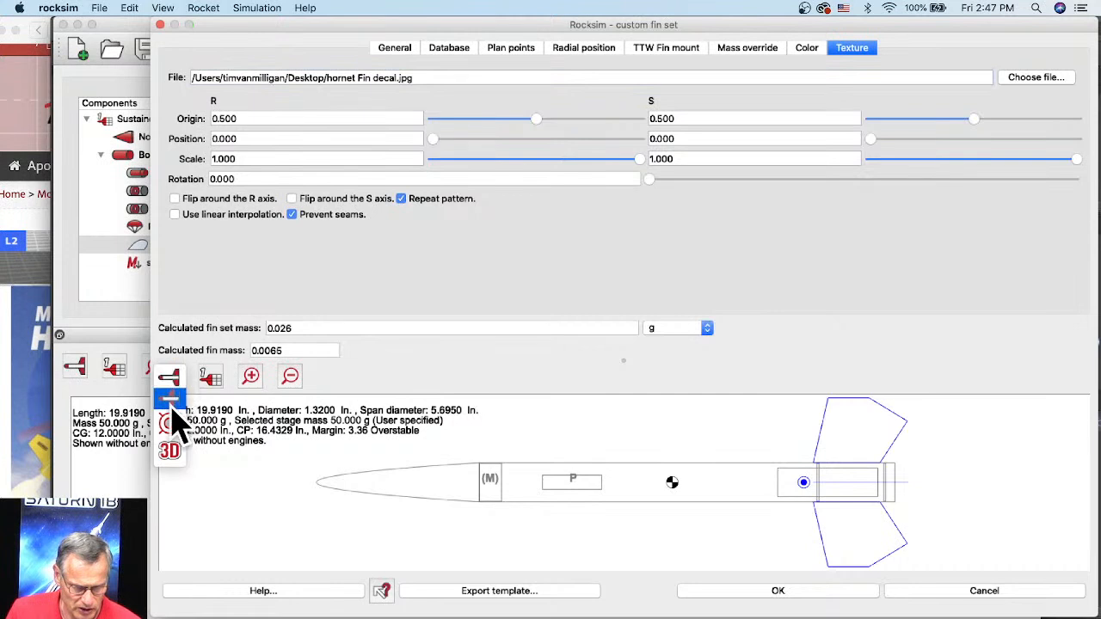
pyautogui.click(170, 450)
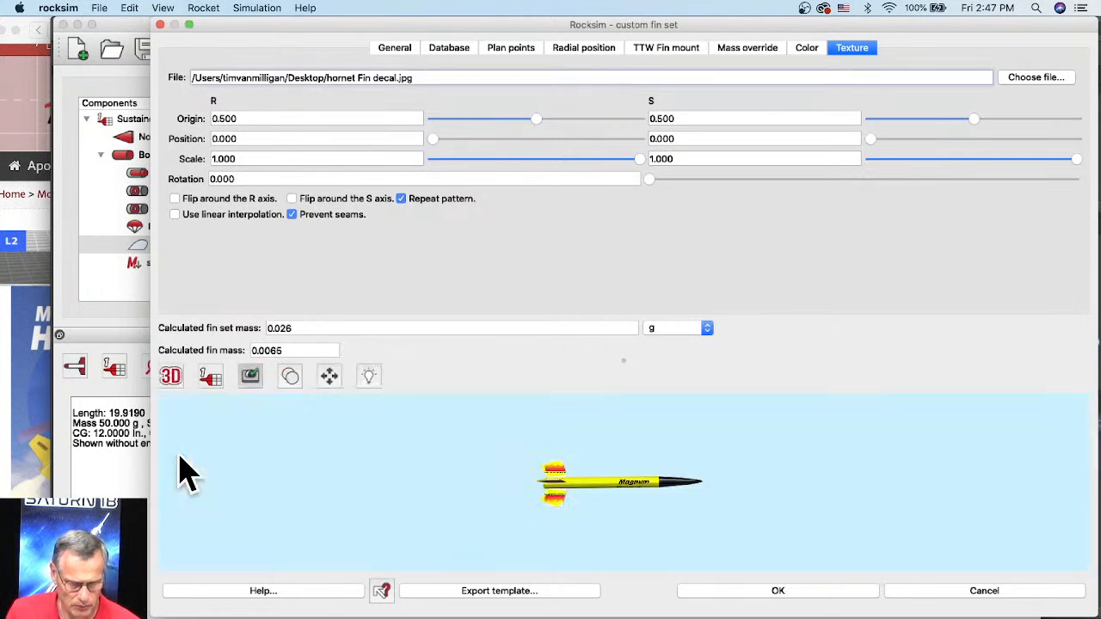
pyautogui.scroll(5, 541, 497)
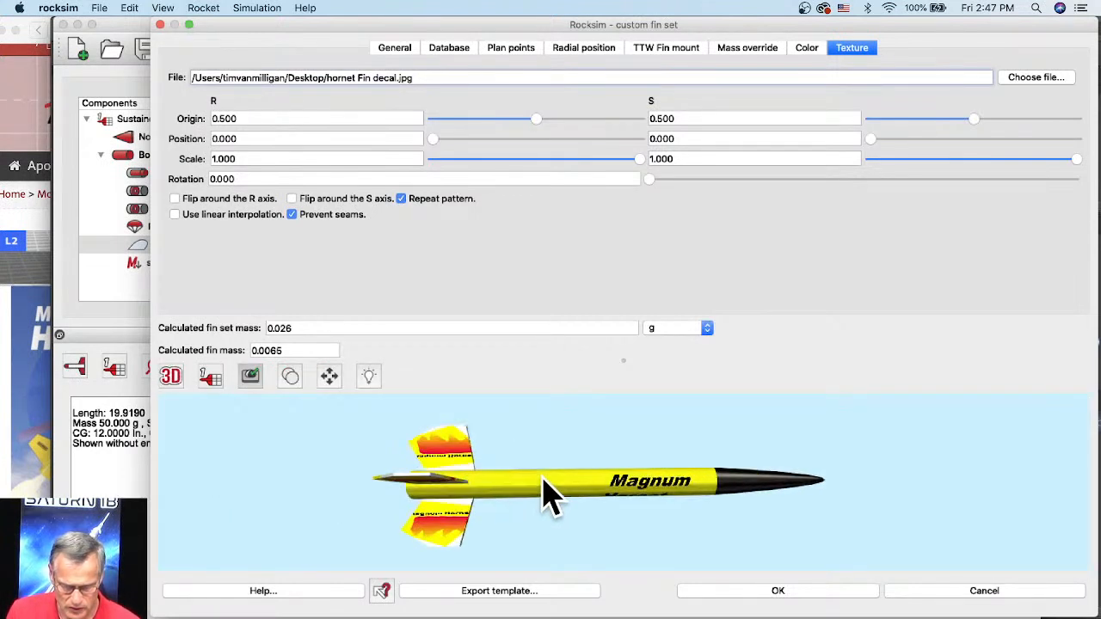
pyautogui.moveTo(465, 460); pyautogui.dragTo(488, 449)
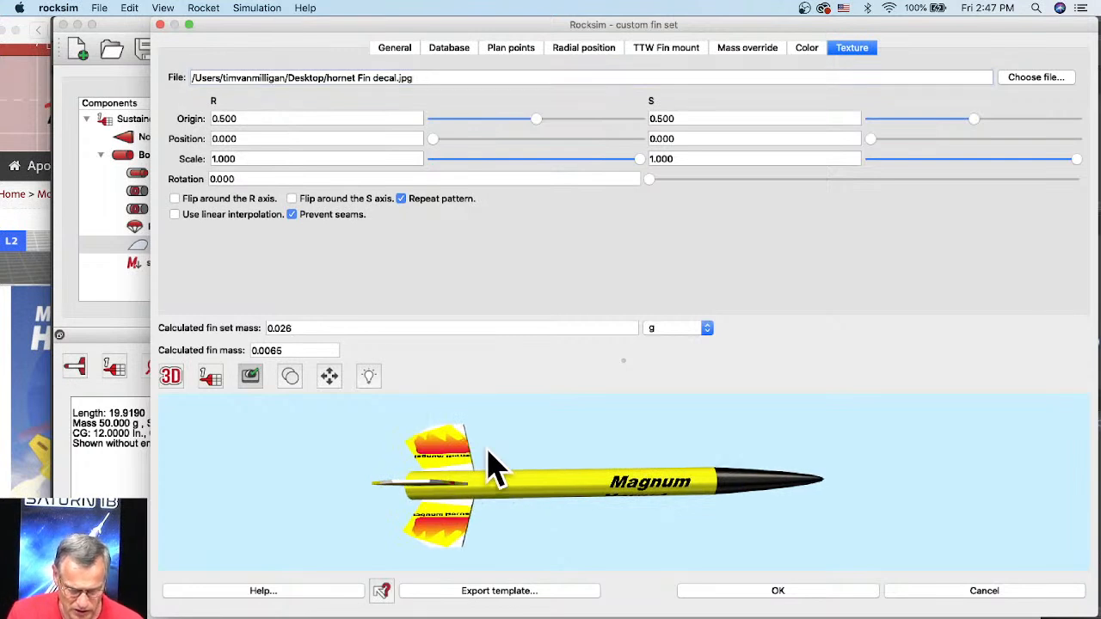
pyautogui.scroll(-4, 489, 459)
pyautogui.scroll(5, 493, 453)
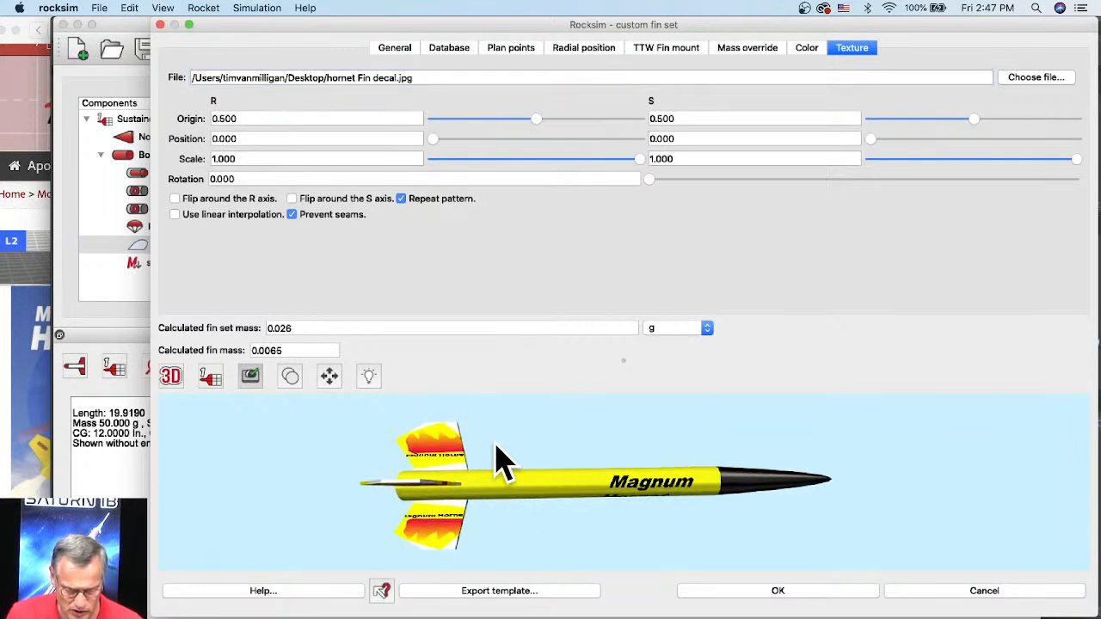
pyautogui.scroll(1, 495, 444)
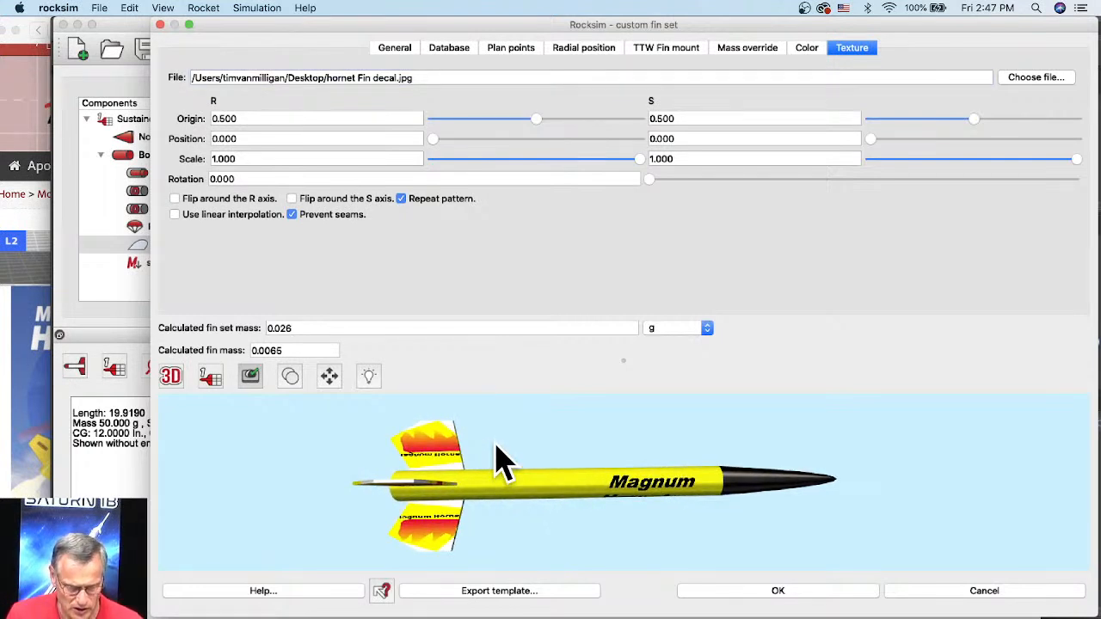
# Step: Turn off Repeat pattern and Prevent seams for the fin set's texture
pyautogui.click(401, 199)
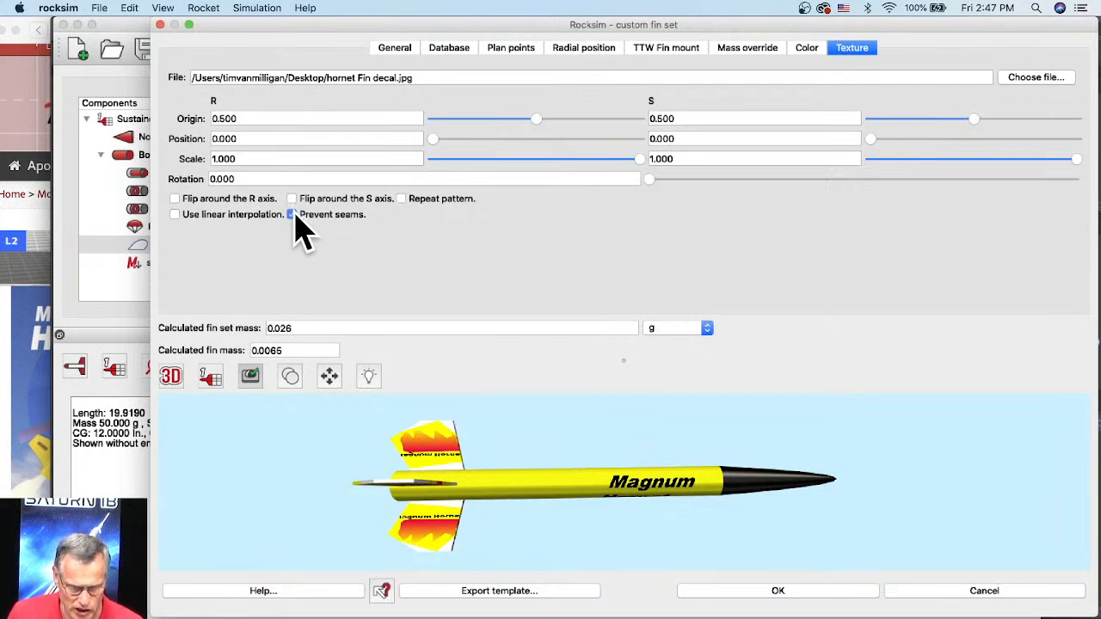
pyautogui.click(293, 215)
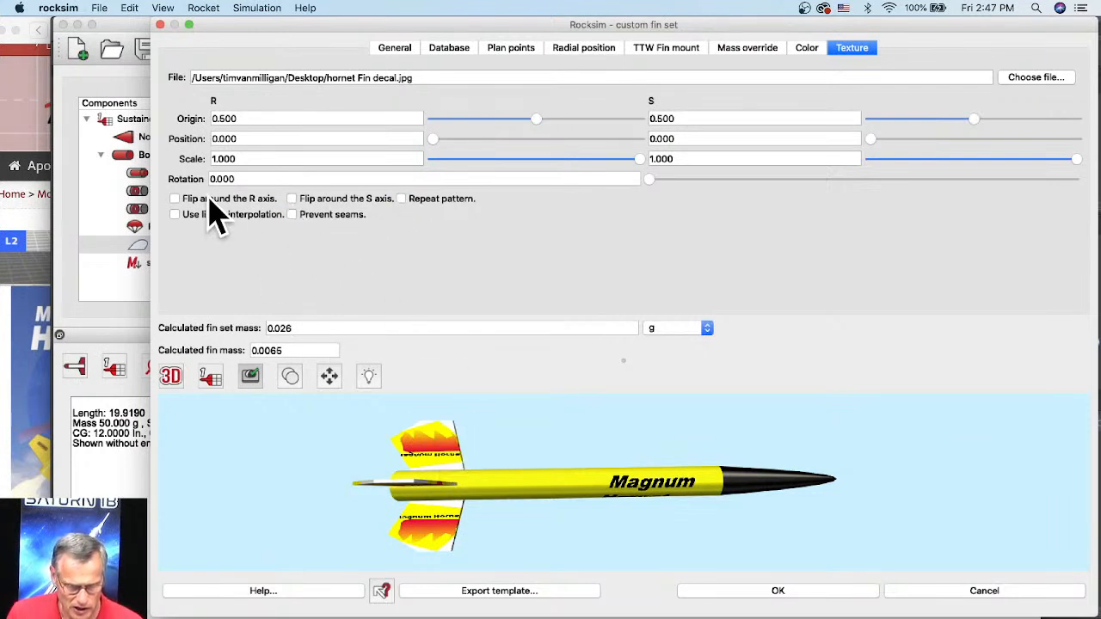
# Step: Try flipping the fin texture around the S axis, and around the R axis instead
pyautogui.click(292, 200)
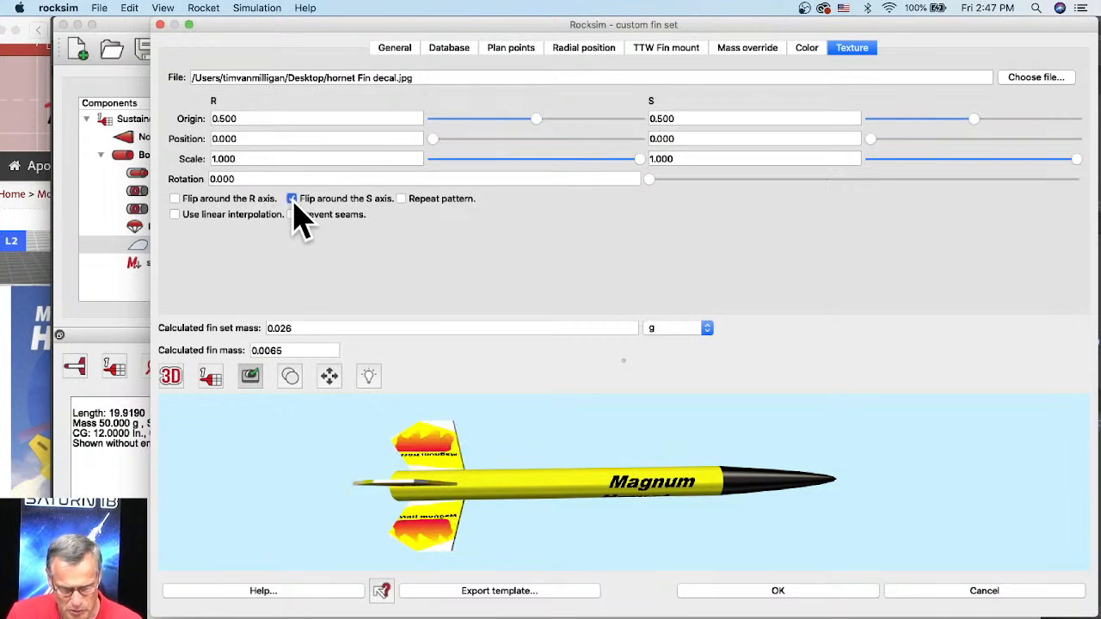
pyautogui.click(293, 200)
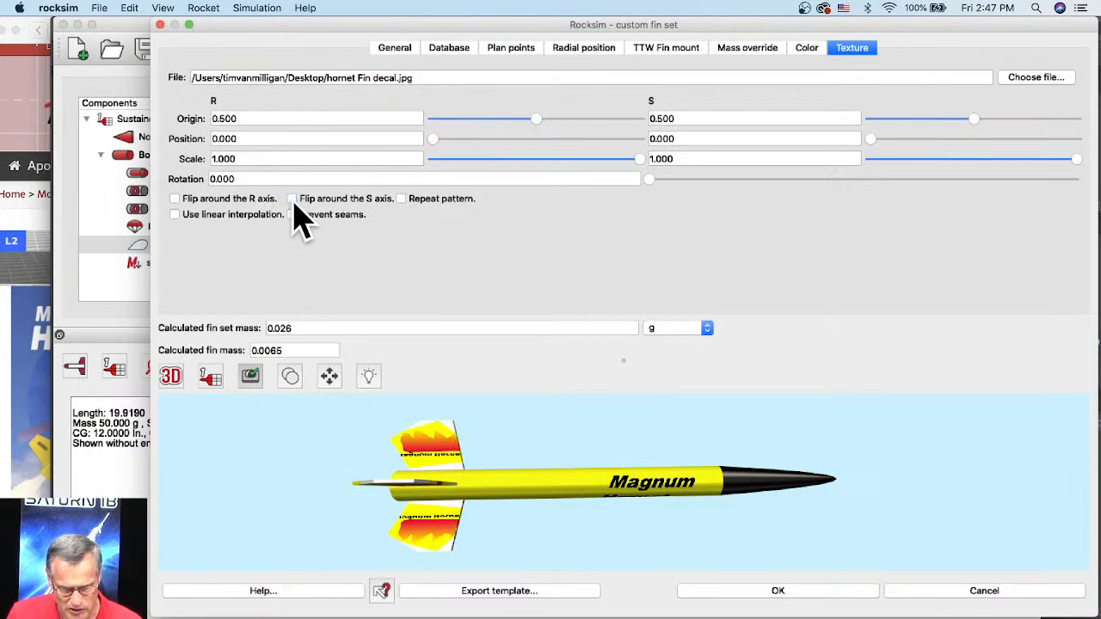
pyautogui.click(176, 200)
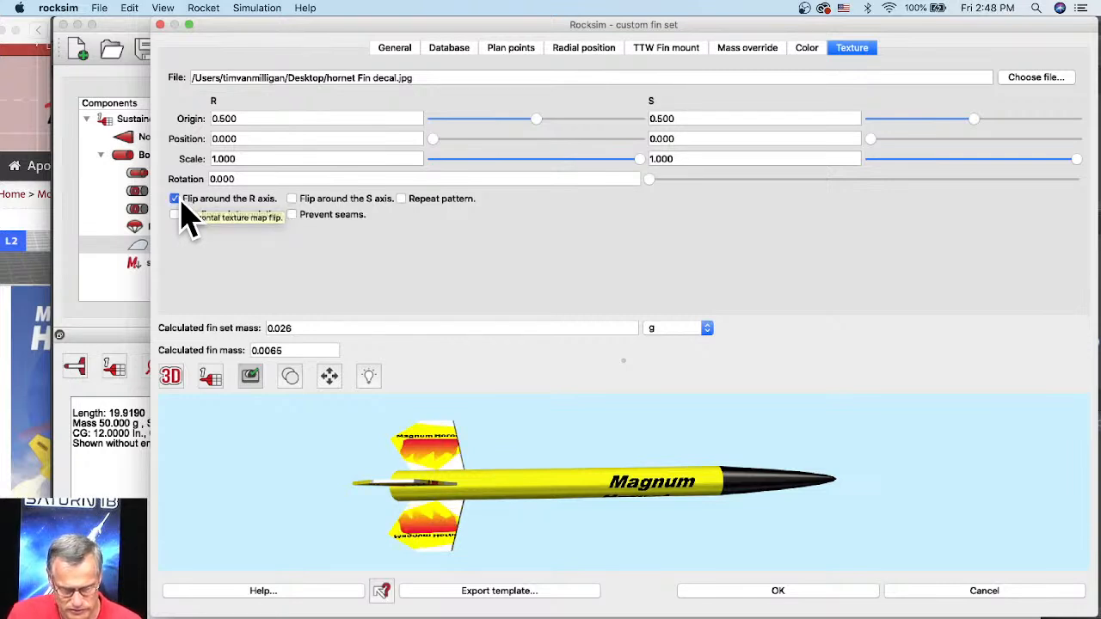
pyautogui.click(188, 221)
pyautogui.click(188, 221)
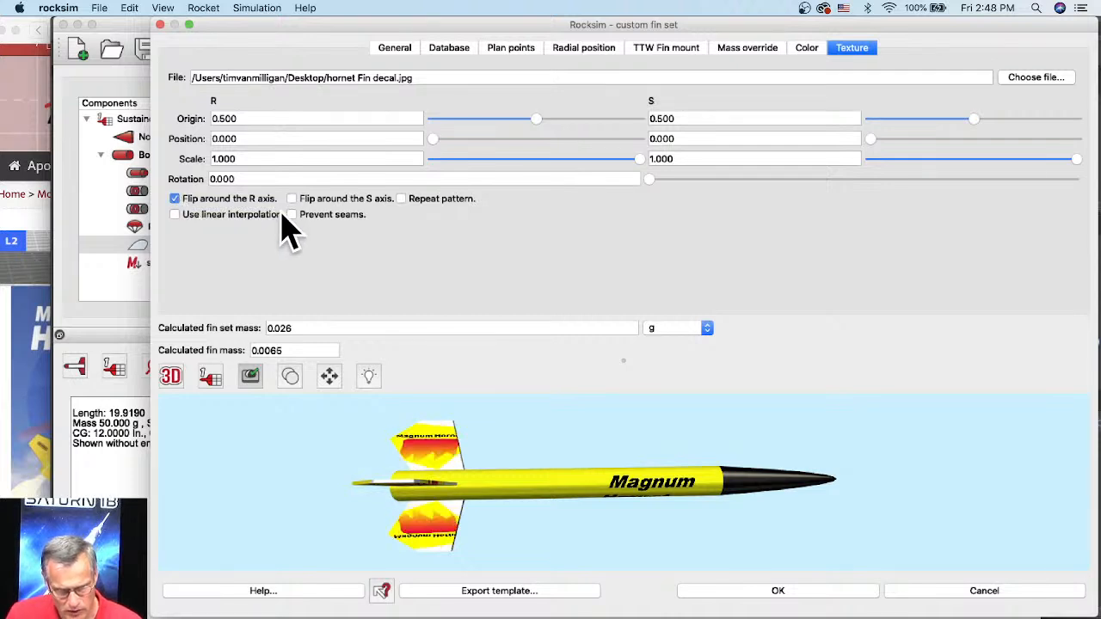
# Step: Set the fin texture's rotation to 90
pyautogui.scroll(5, 413, 452)
pyautogui.moveTo(392, 443); pyautogui.dragTo(644, 462)
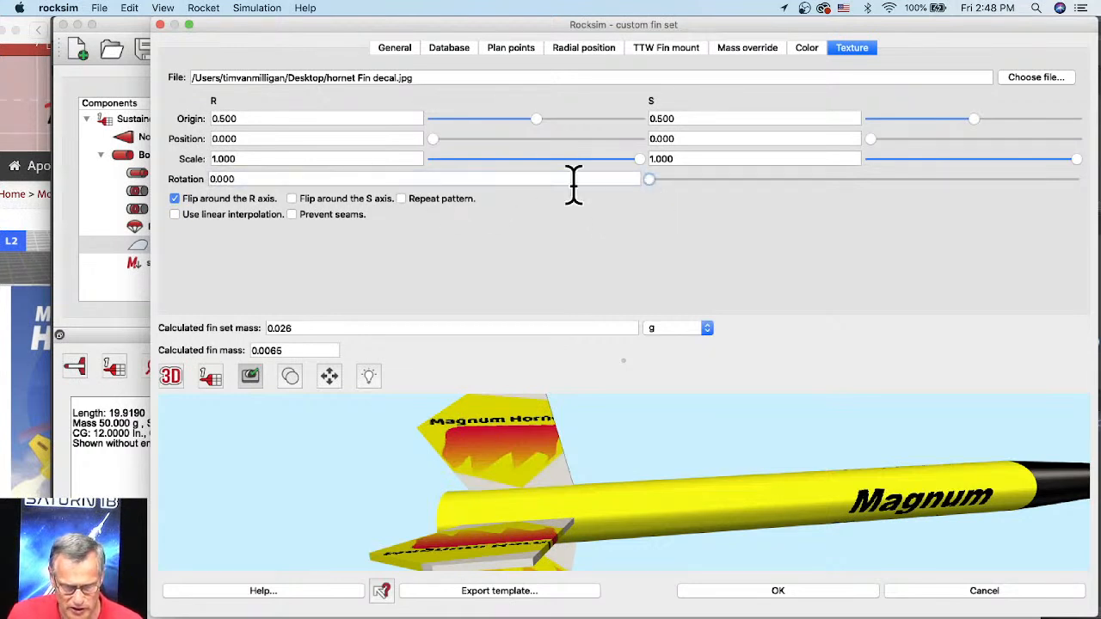
pyautogui.click(245, 178)
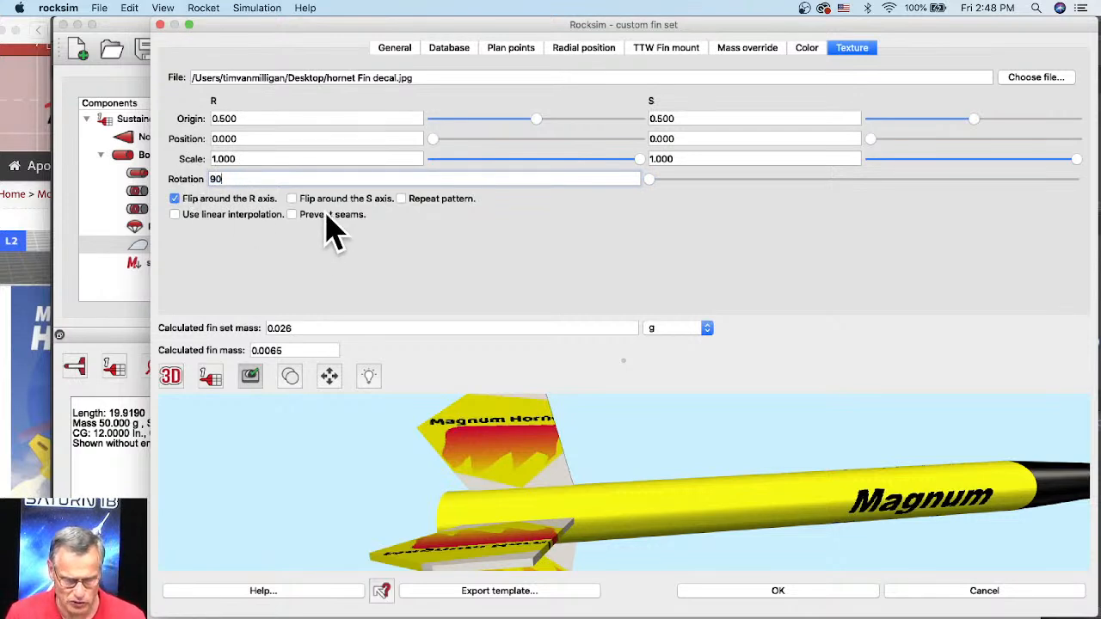
pyautogui.press('Return')
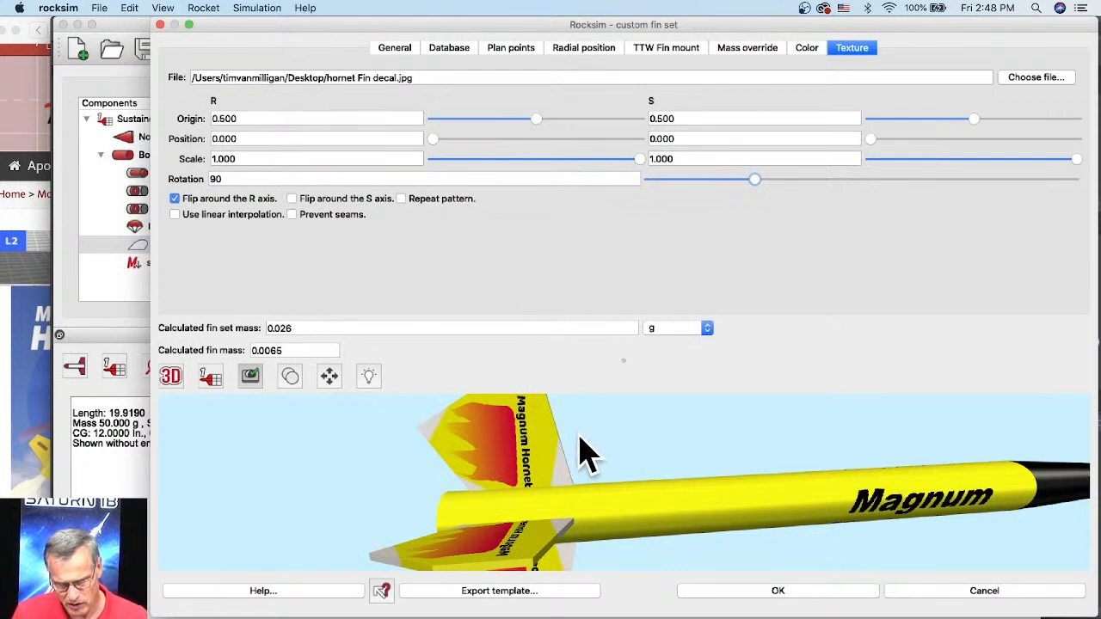
pyautogui.scroll(2, 580, 453)
pyautogui.scroll(-3, 581, 453)
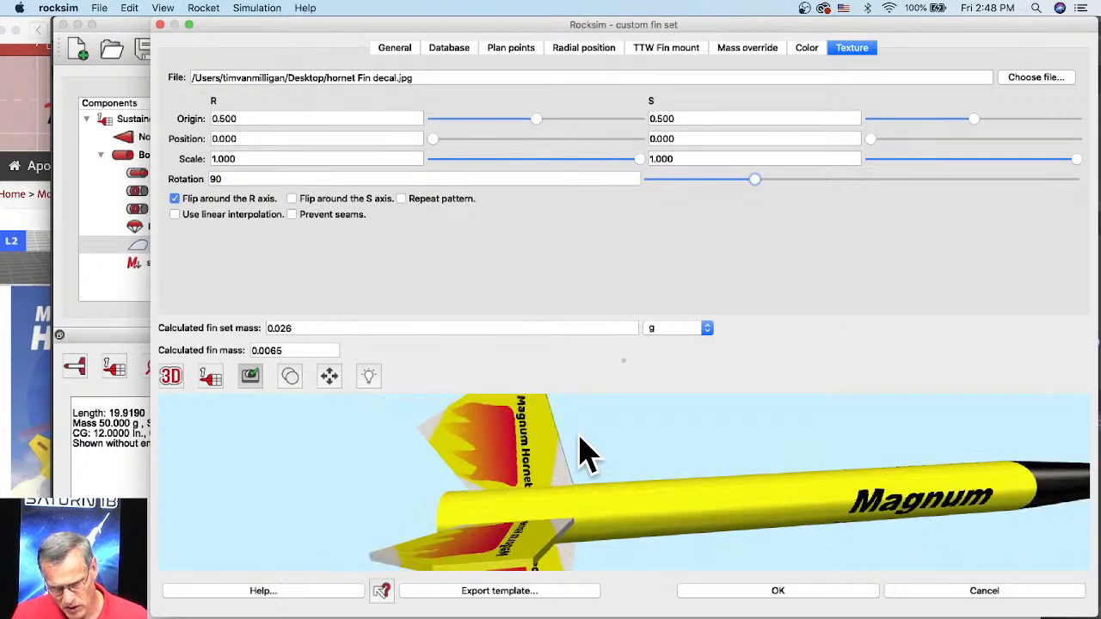
pyautogui.scroll(-1, 581, 453)
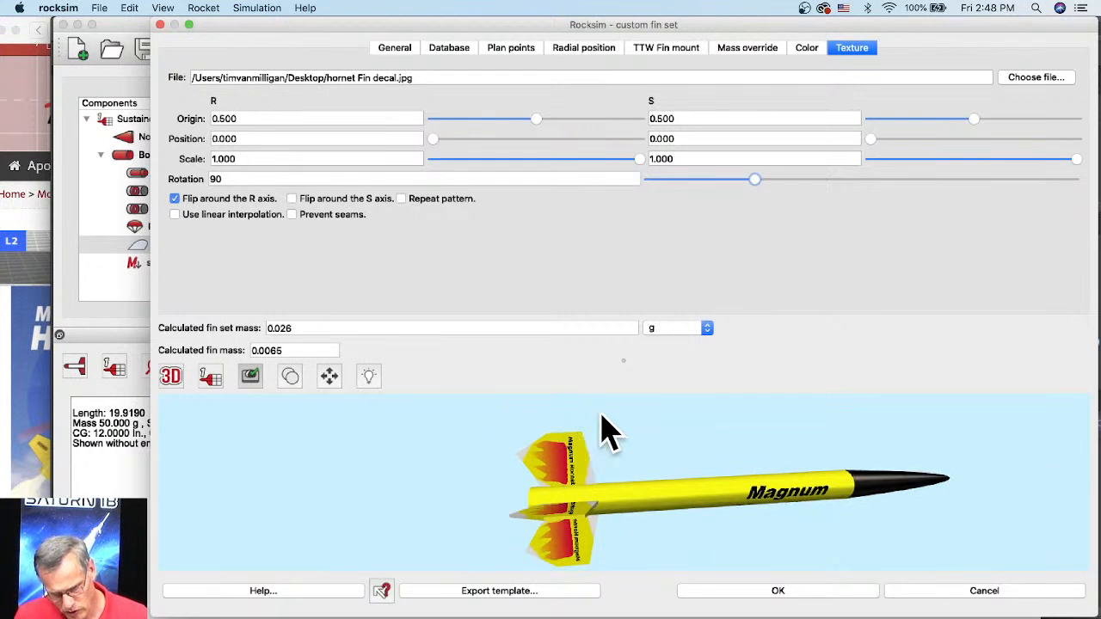
pyautogui.scroll(2, 590, 467)
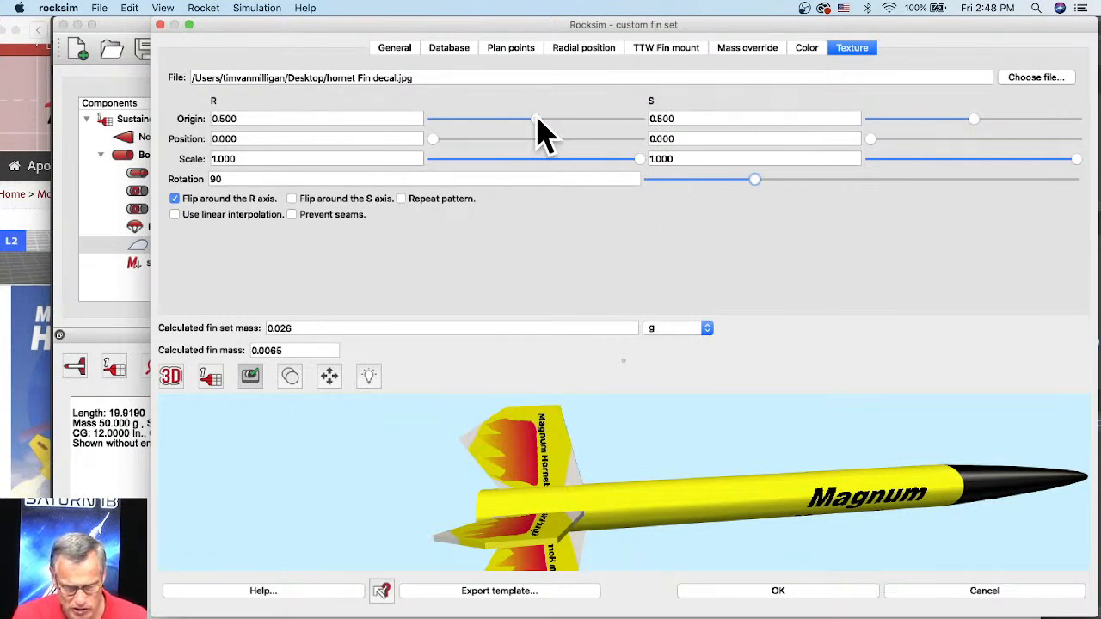
# Step: Try shifting the fin texture by setting its R origin to 0.410
pyautogui.moveTo(538, 119); pyautogui.dragTo(517, 120)
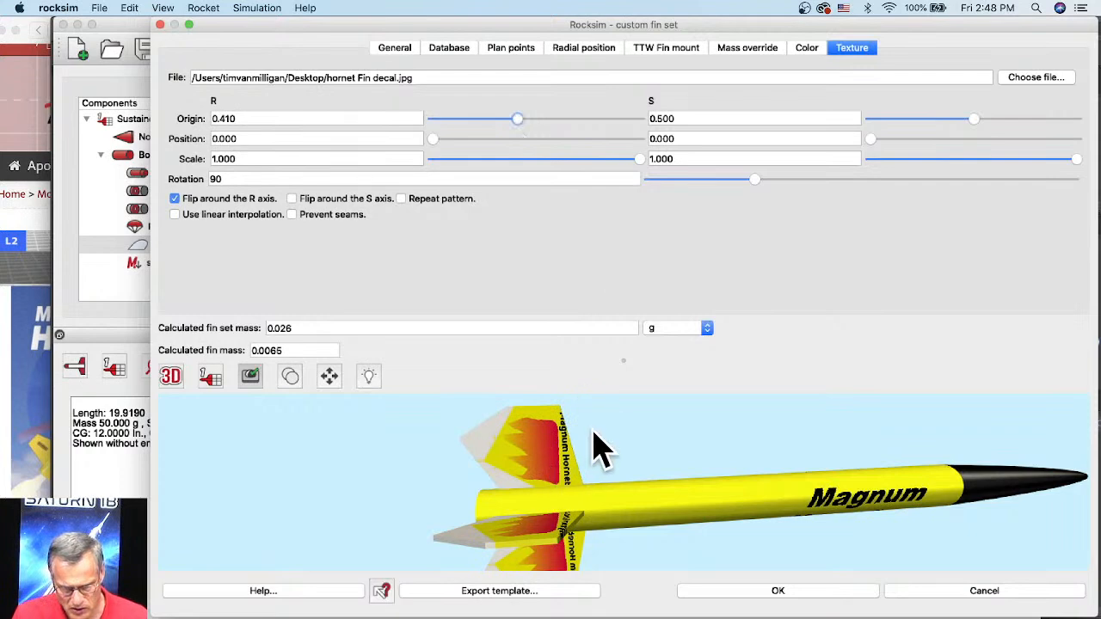
pyautogui.scroll(2, 594, 431)
pyautogui.moveTo(597, 437); pyautogui.dragTo(604, 543)
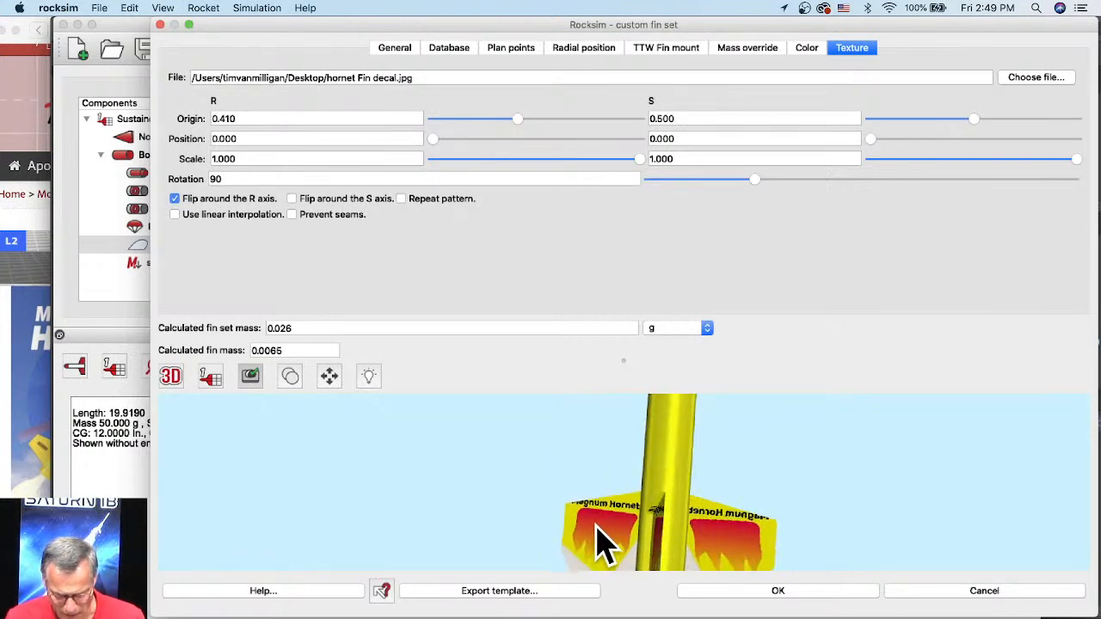
# Step: Remove the flip around the R axis from the fin texture
pyautogui.moveTo(632, 471); pyautogui.dragTo(581, 406)
pyautogui.moveTo(684, 538); pyautogui.dragTo(614, 456)
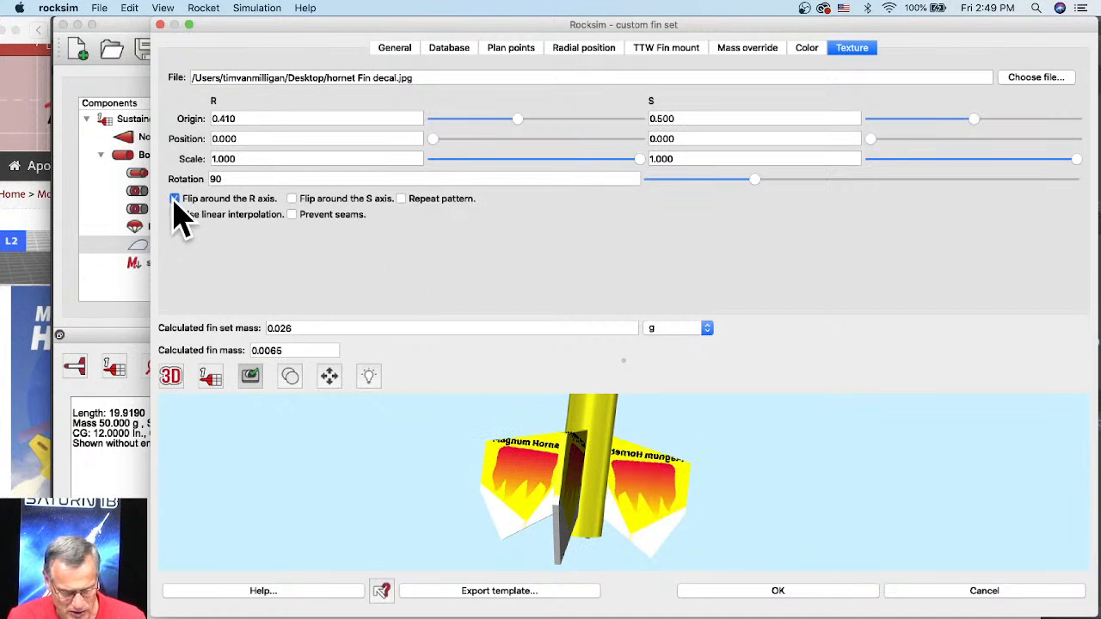
pyautogui.click(175, 199)
pyautogui.scroll(3, 654, 494)
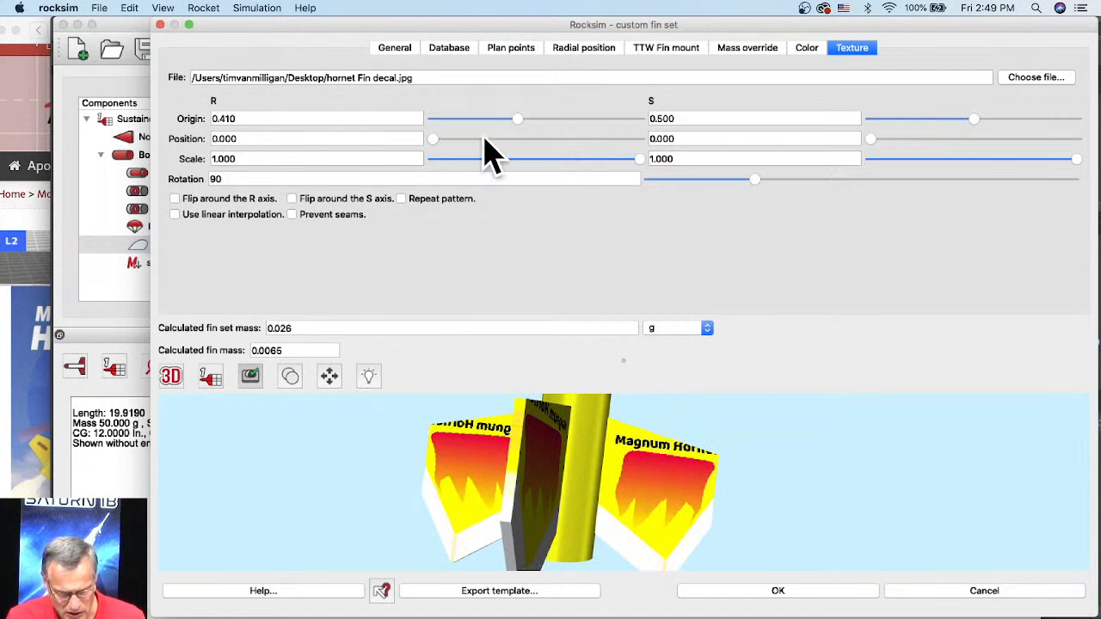
# Step: Return the fin texture's R origin to 0.500 and inspect the decal on the fins in the 3D preview
pyautogui.moveTo(517, 120); pyautogui.dragTo(531, 122)
pyautogui.moveTo(530, 122); pyautogui.dragTo(539, 124)
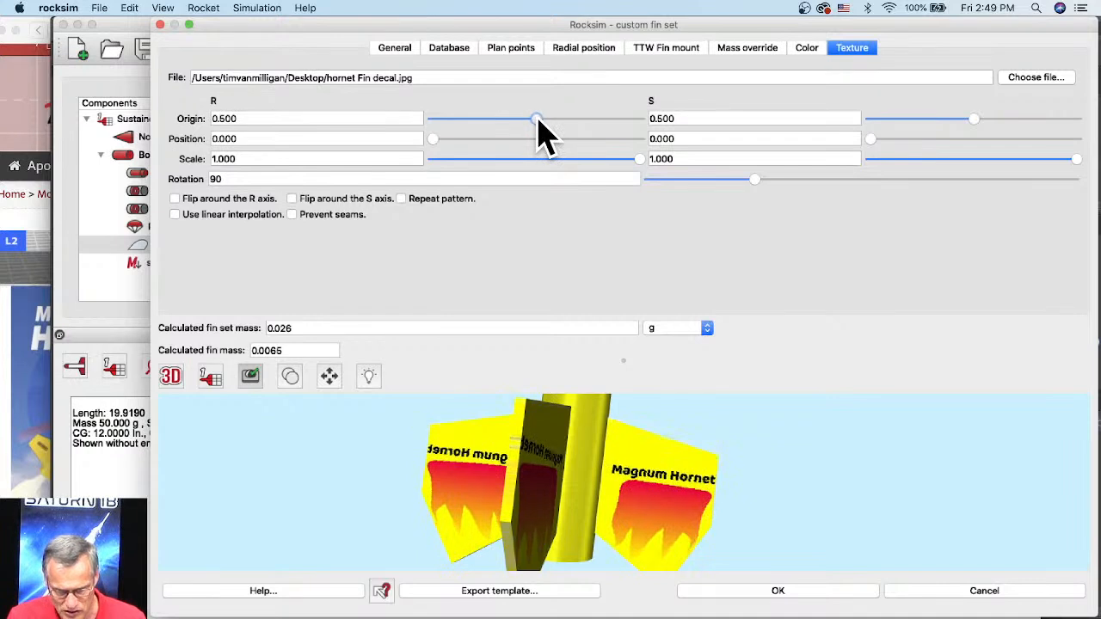
pyautogui.scroll(-5, 663, 469)
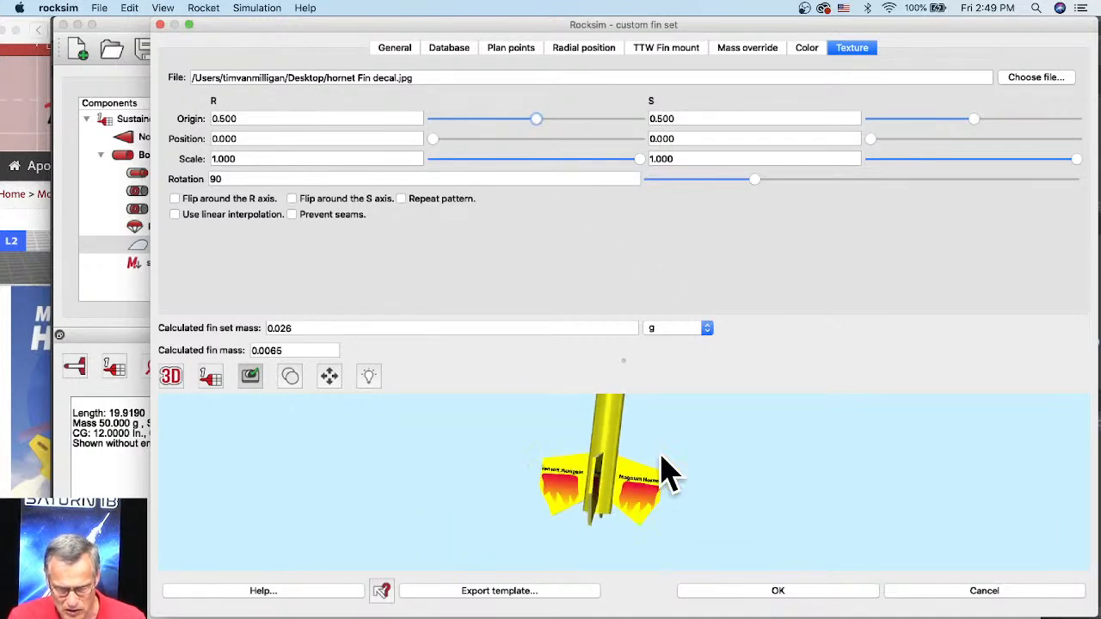
pyautogui.scroll(4, 655, 506)
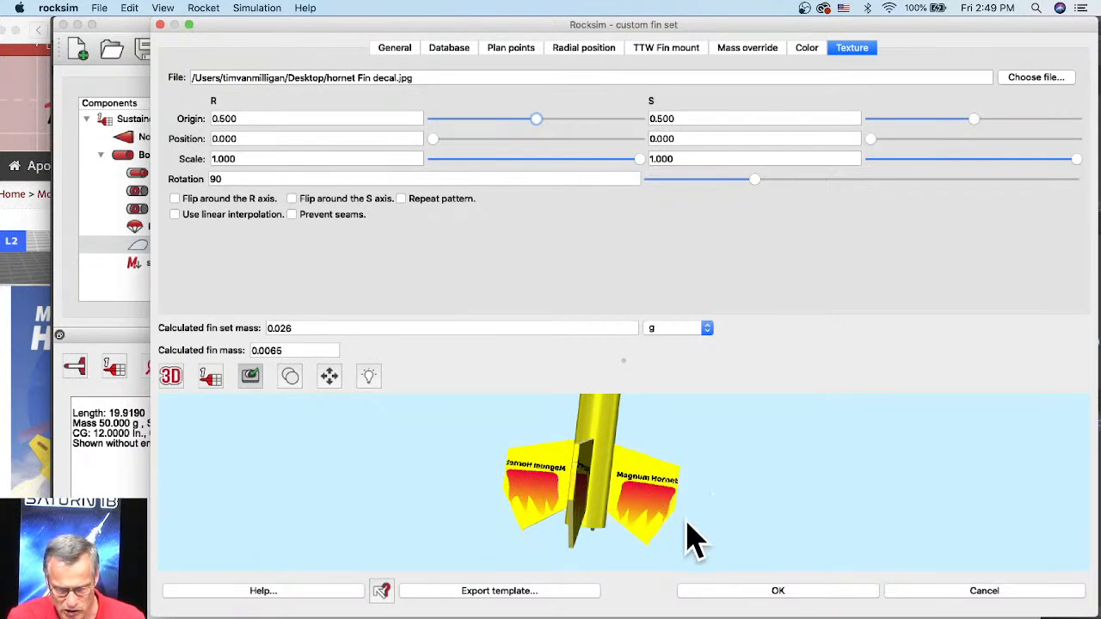
pyautogui.moveTo(671, 523); pyautogui.dragTo(555, 497)
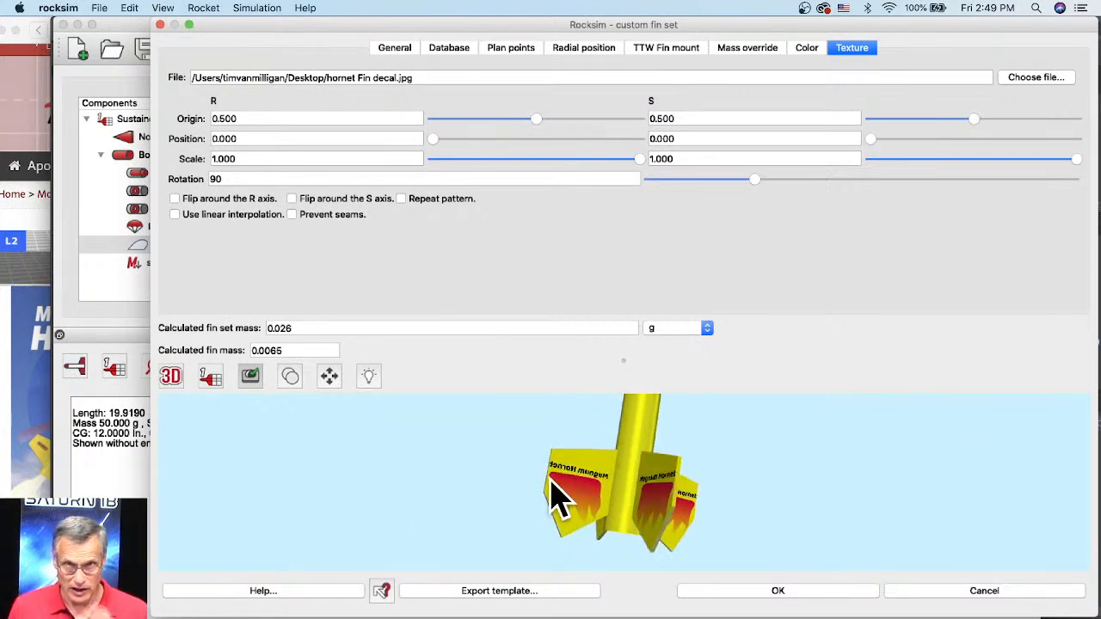
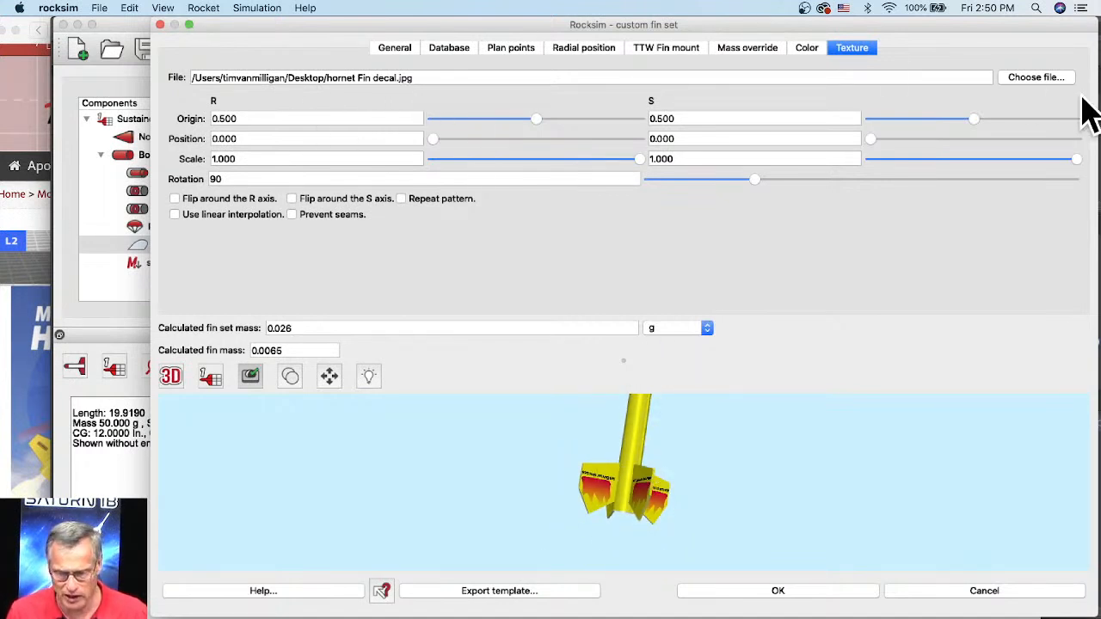
# Step: Try hornet Fin decal.png as the fin texture and inspect the fin faces and edges up close in the 3D preview
pyautogui.scroll(5, 590, 484)
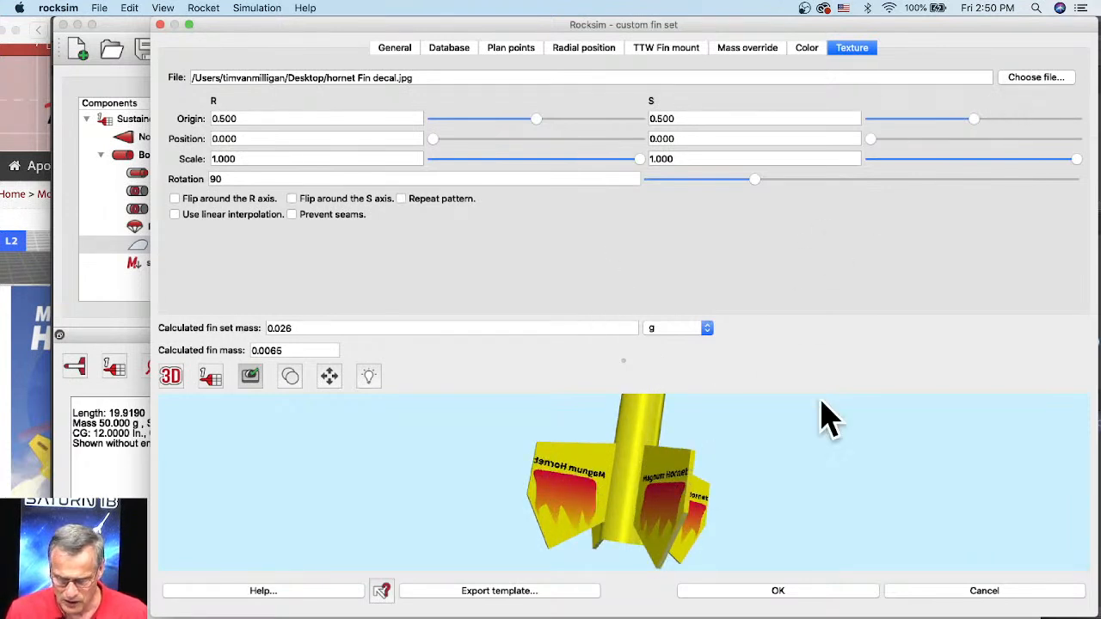
pyautogui.click(1028, 80)
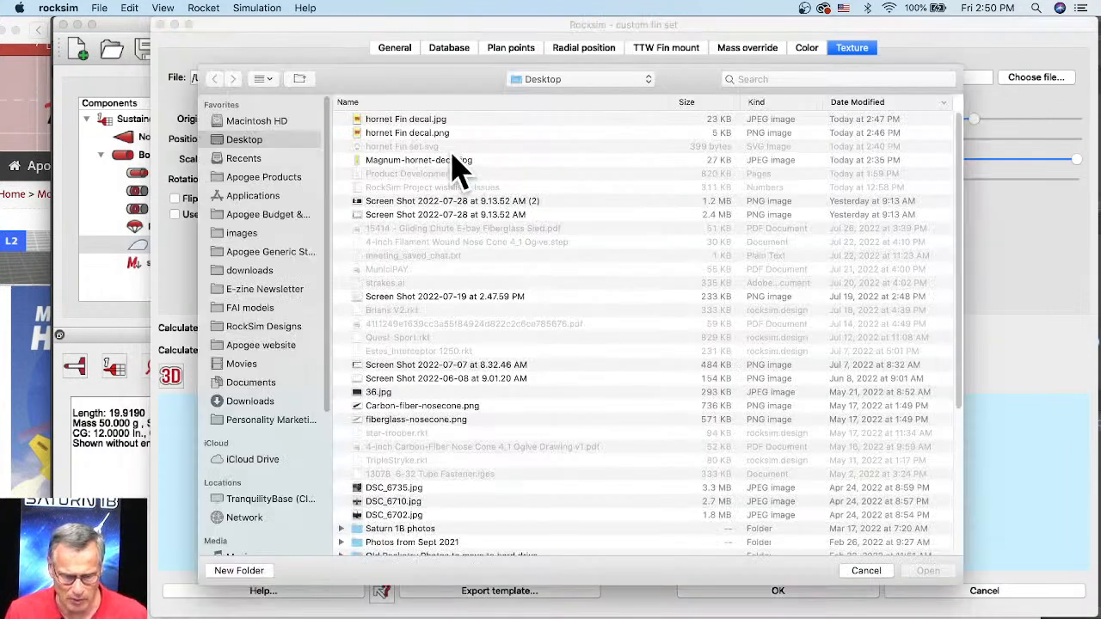
pyautogui.click(393, 134)
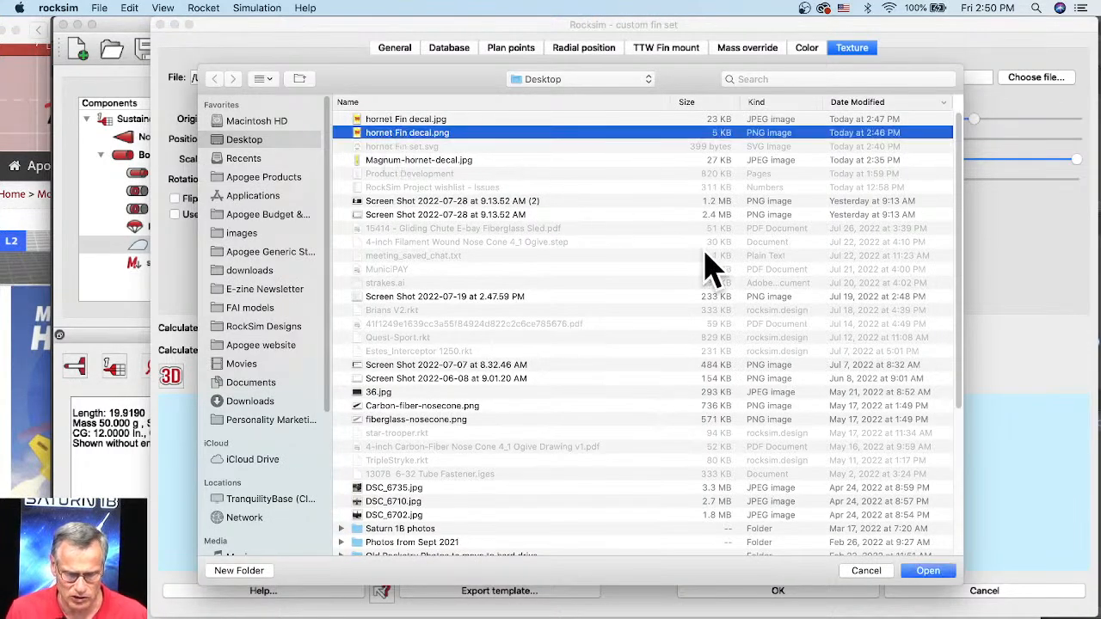
pyautogui.click(929, 571)
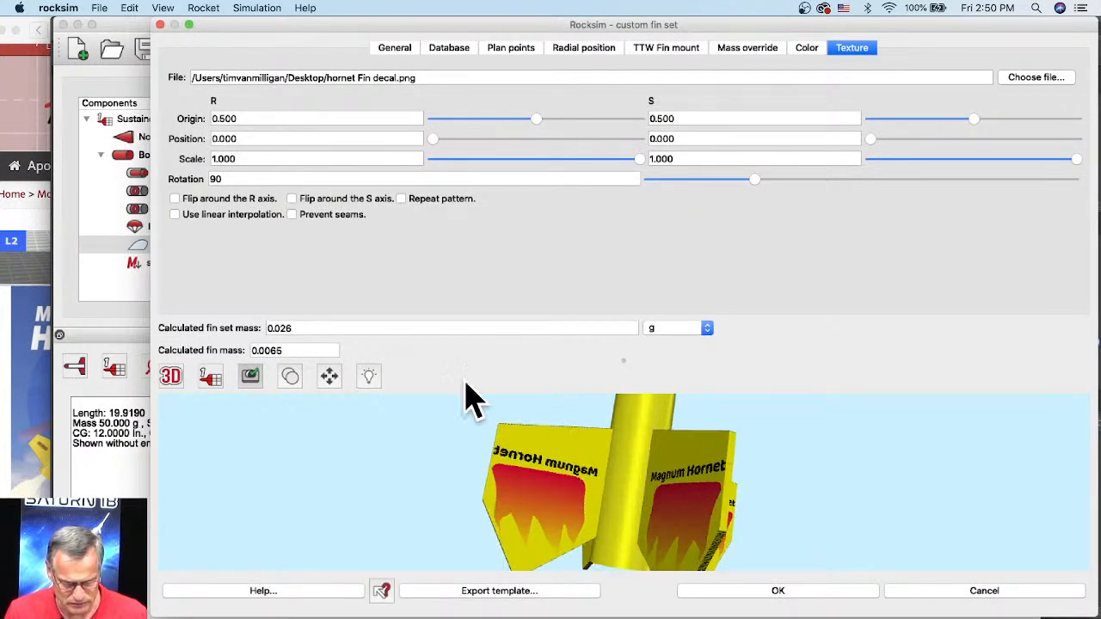
pyautogui.moveTo(713, 484); pyautogui.dragTo(676, 472)
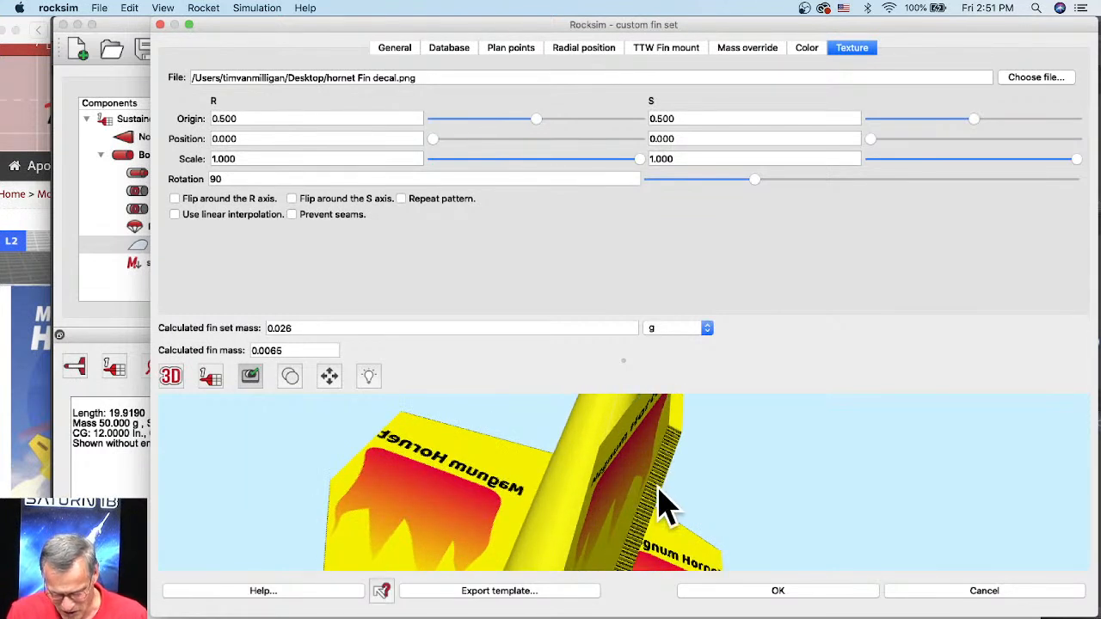
pyautogui.scroll(-5, 670, 490)
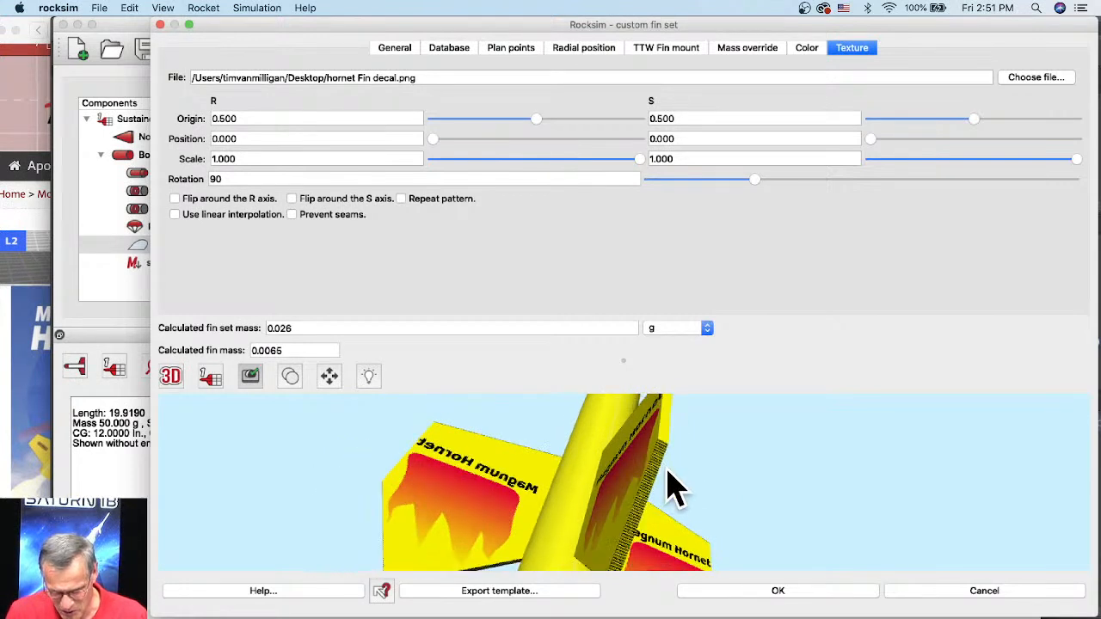
# Step: Set the fin texture back to hornet Fin decal.jpg, check the fins in the 3D preview, and accept the fin set changes
pyautogui.click(1023, 77)
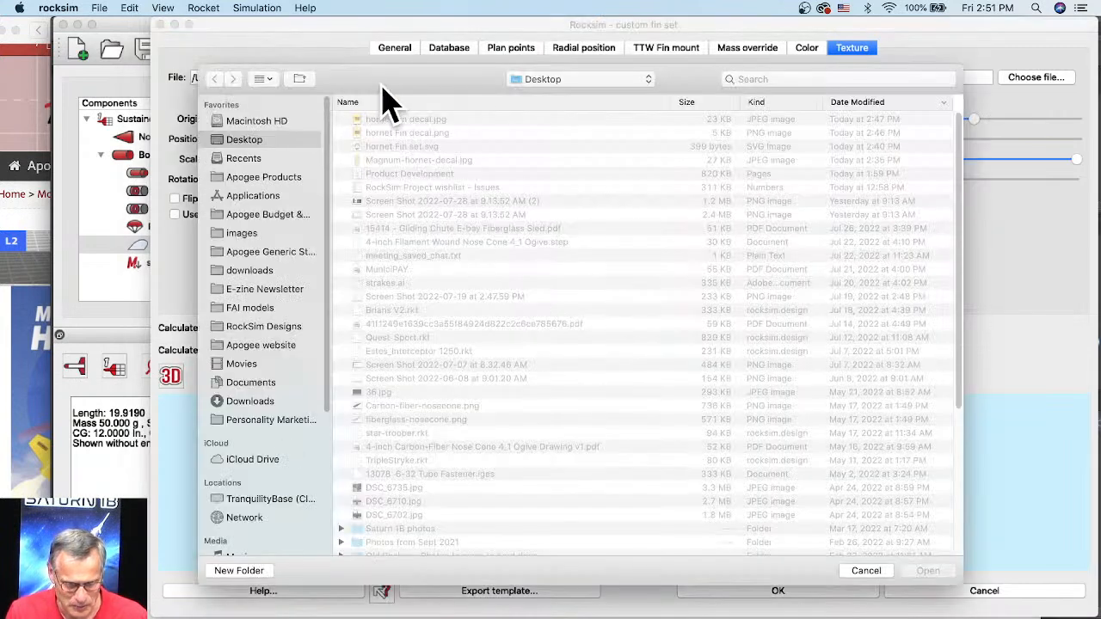
pyautogui.click(385, 120)
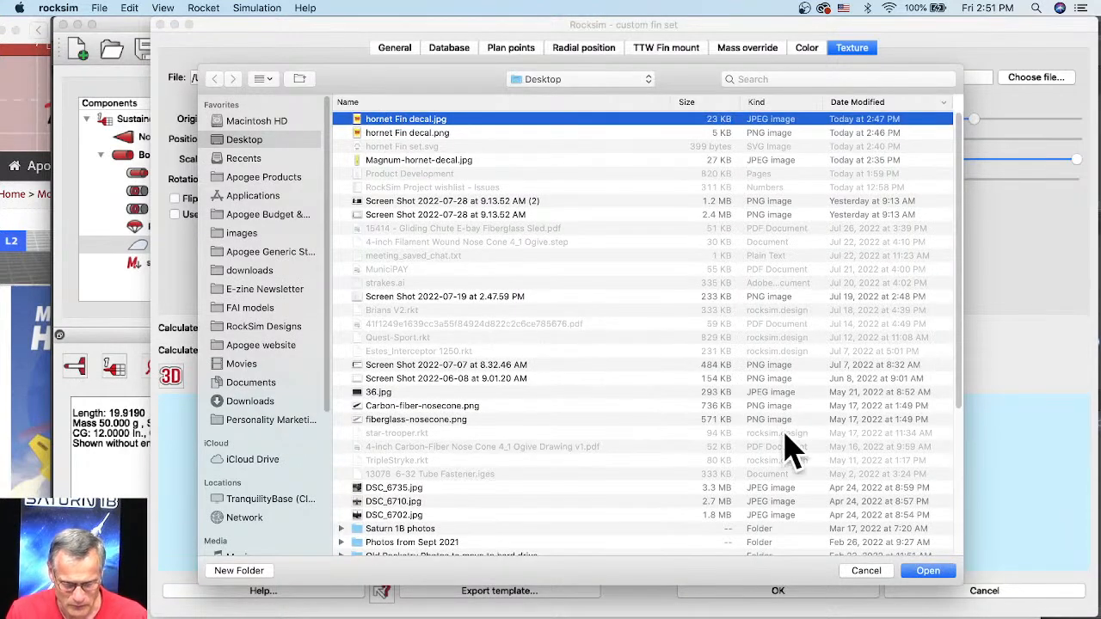
pyautogui.click(927, 571)
pyautogui.scroll(5, 651, 514)
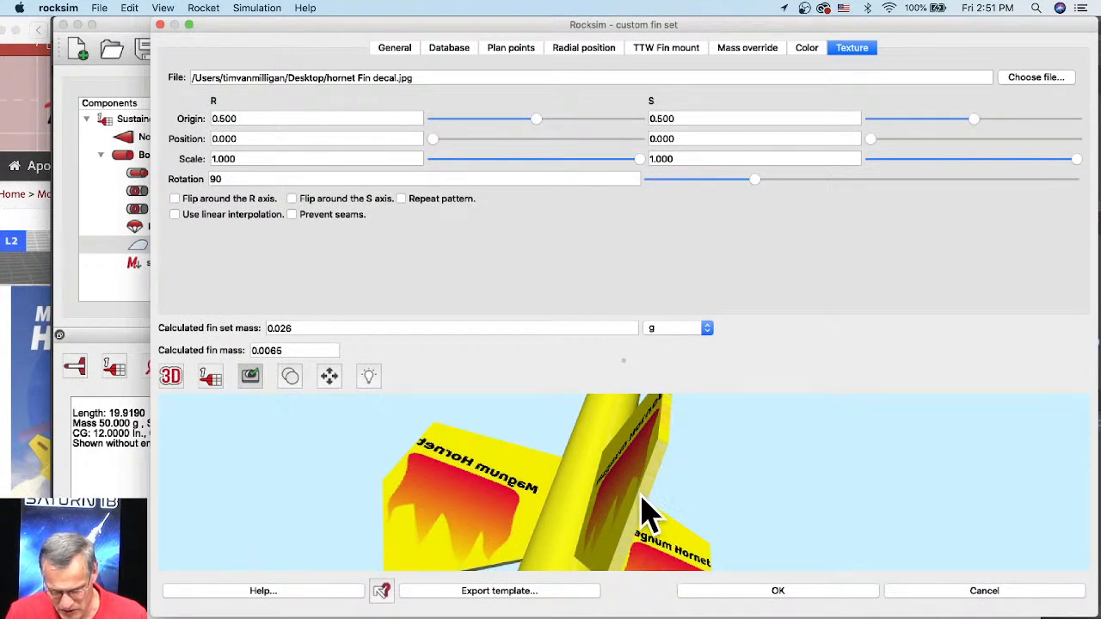
pyautogui.scroll(-2, 654, 479)
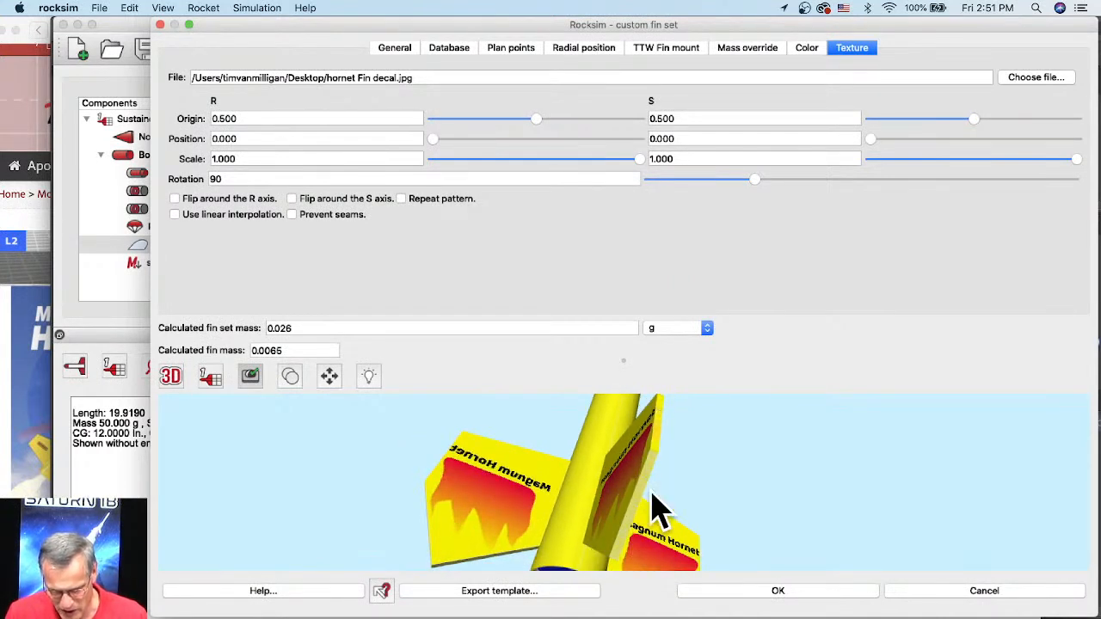
pyautogui.moveTo(679, 472); pyautogui.dragTo(738, 481)
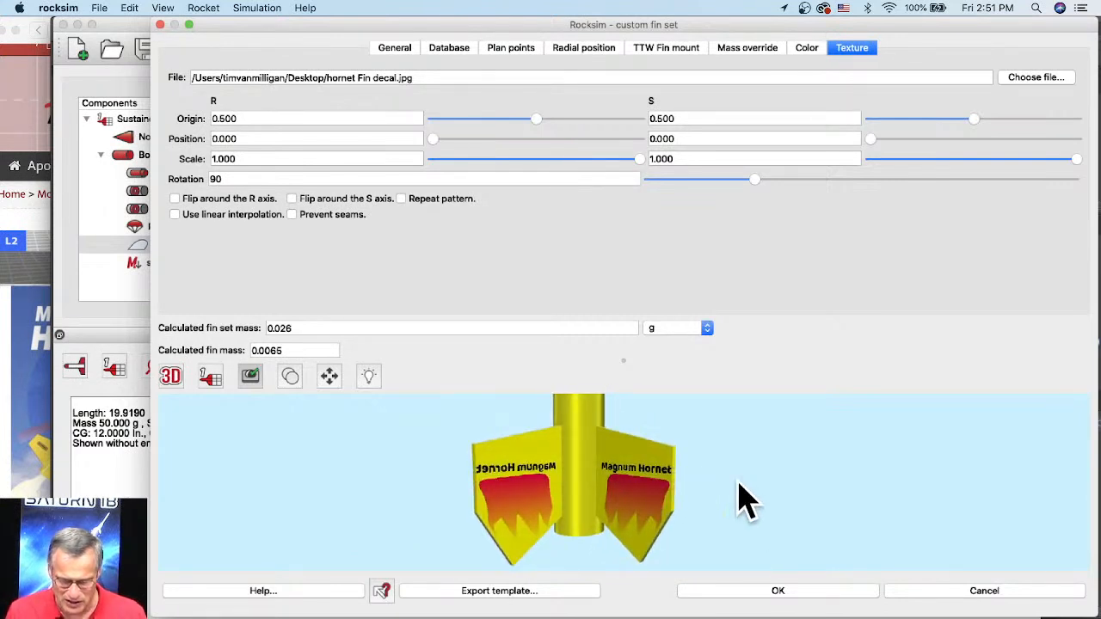
pyautogui.click(800, 592)
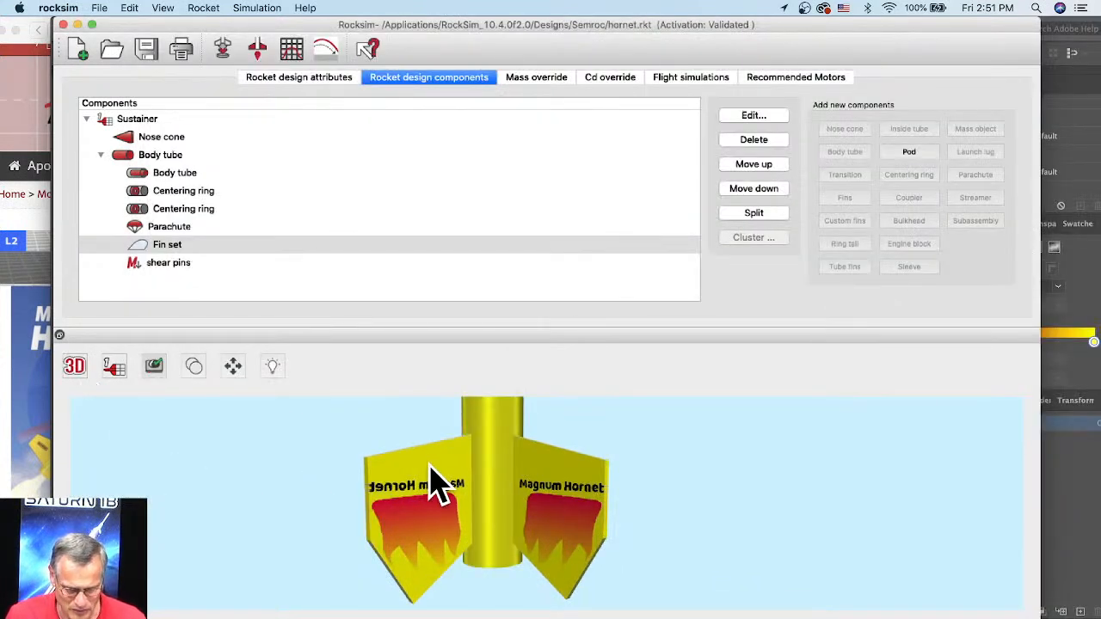
# Step: Reset the 3D camera to show the whole rocket and examine how the decals sit on the body tube and fins
pyautogui.scroll(-5, 437, 479)
pyautogui.scroll(-3, 487, 481)
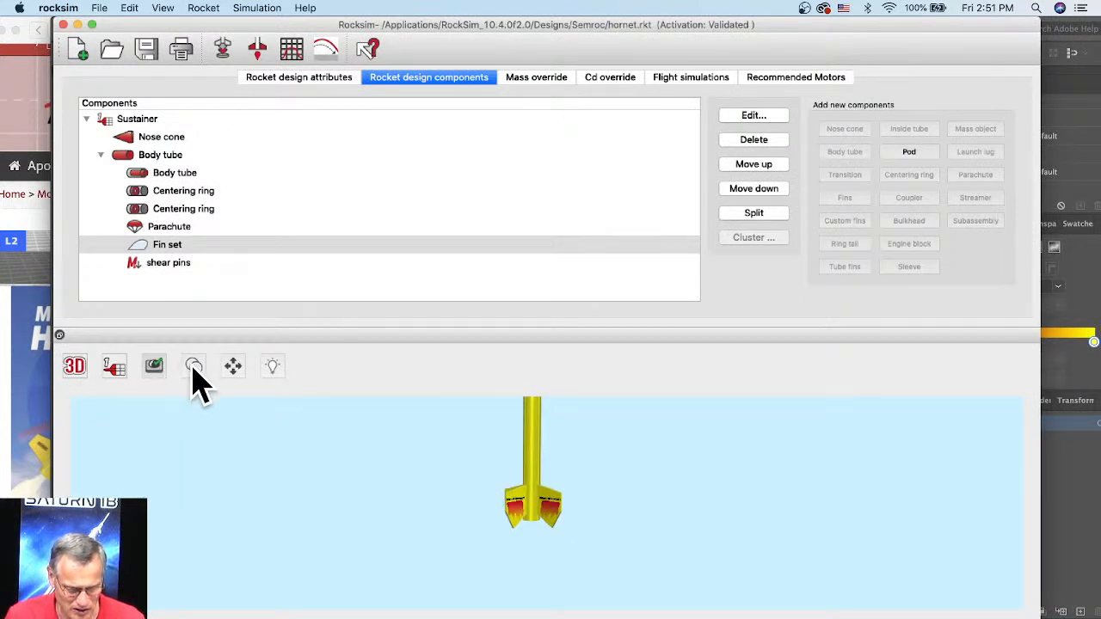
pyautogui.click(234, 368)
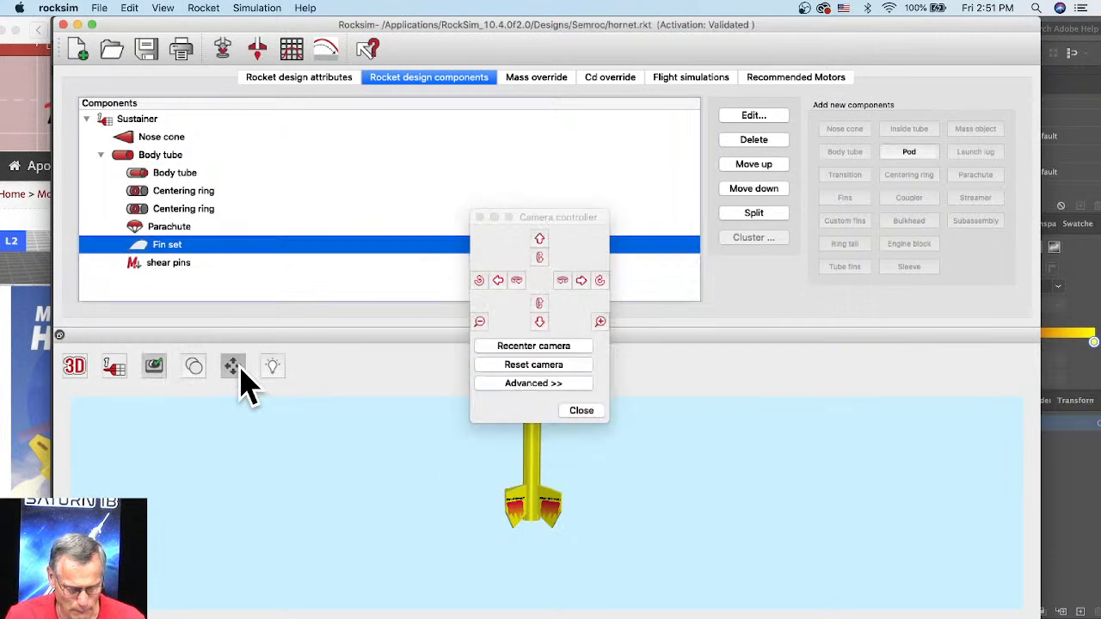
pyautogui.click(538, 366)
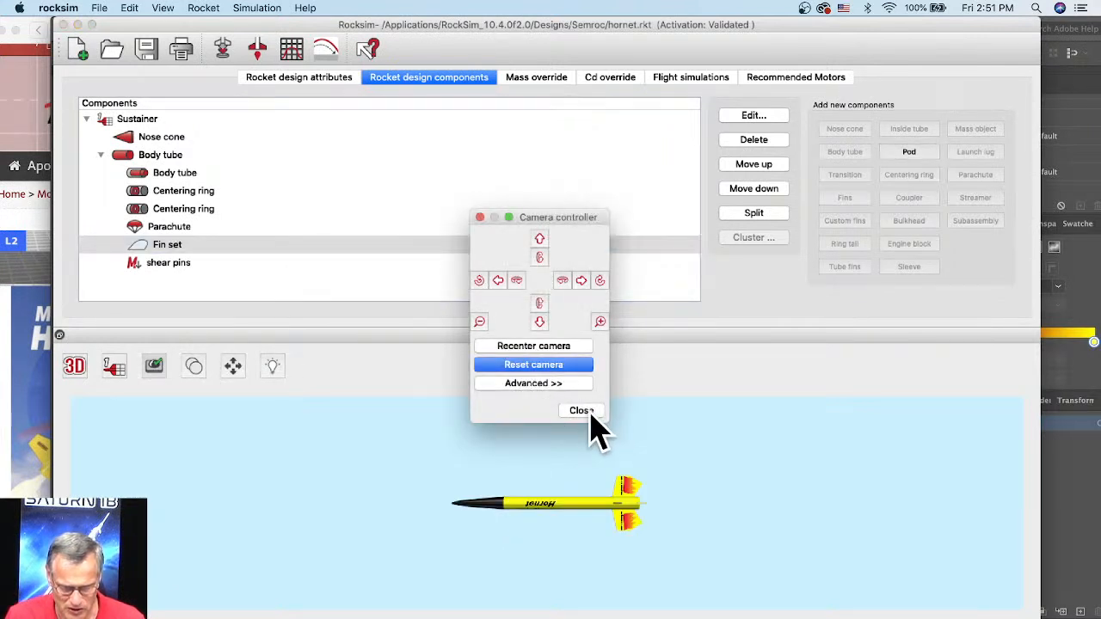
pyautogui.click(589, 413)
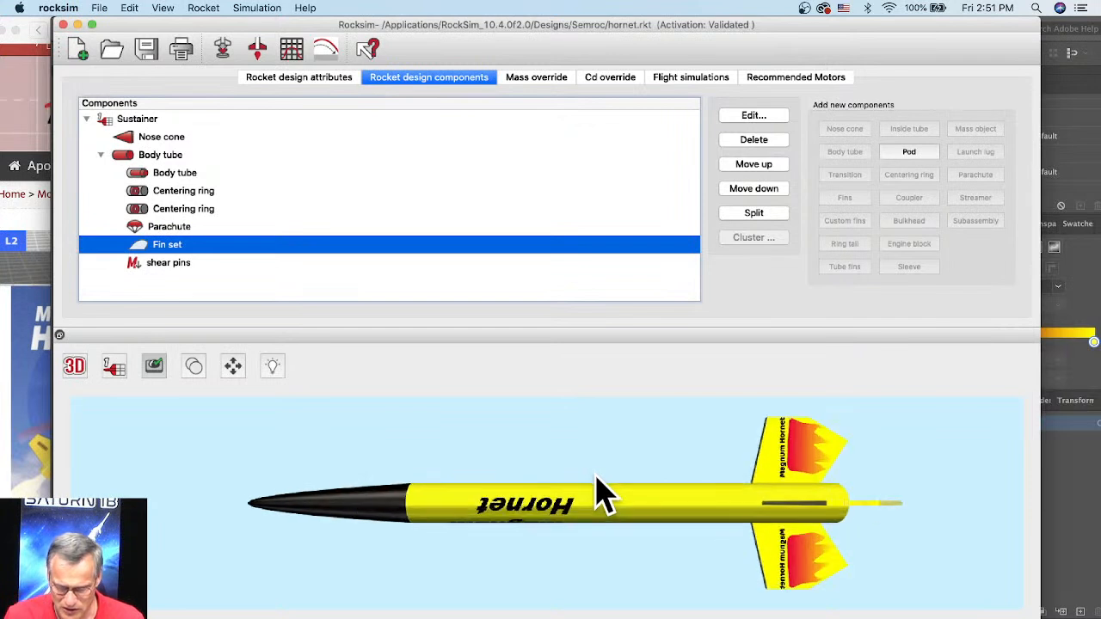
pyautogui.click(602, 512)
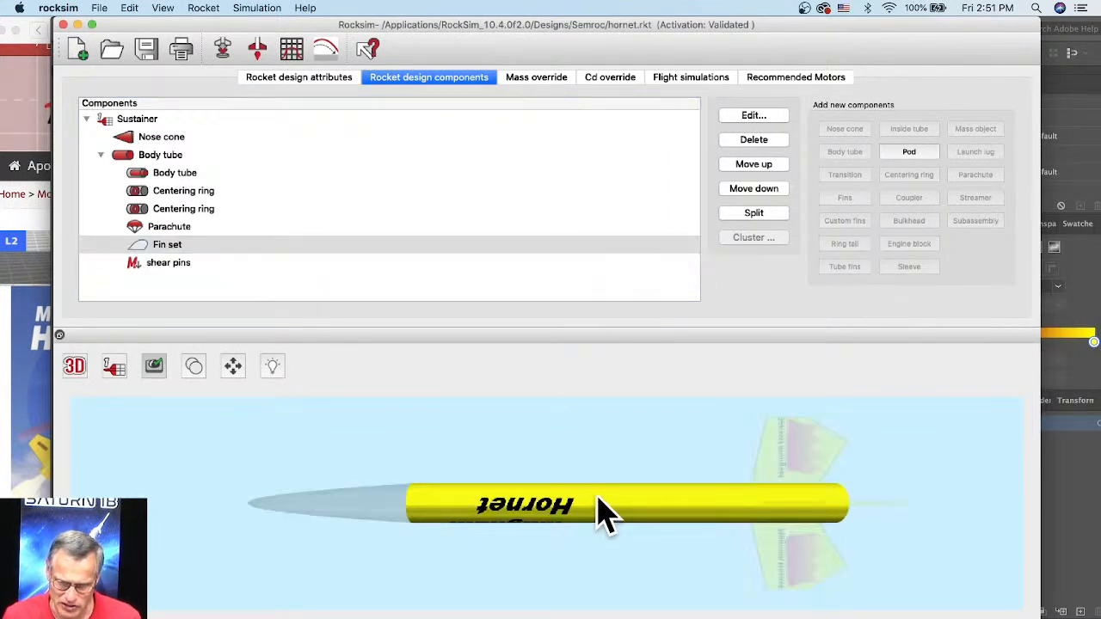
pyautogui.click(584, 477)
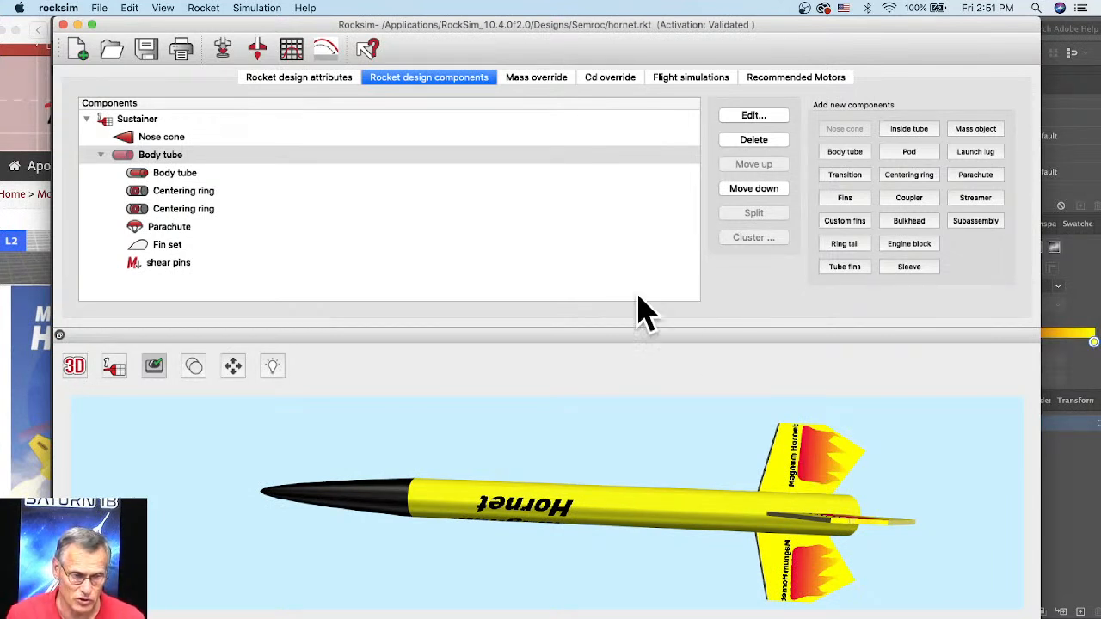
# Step: Split the fin set into an equivalent set of single fins and review the resulting fin components
pyautogui.click(170, 246)
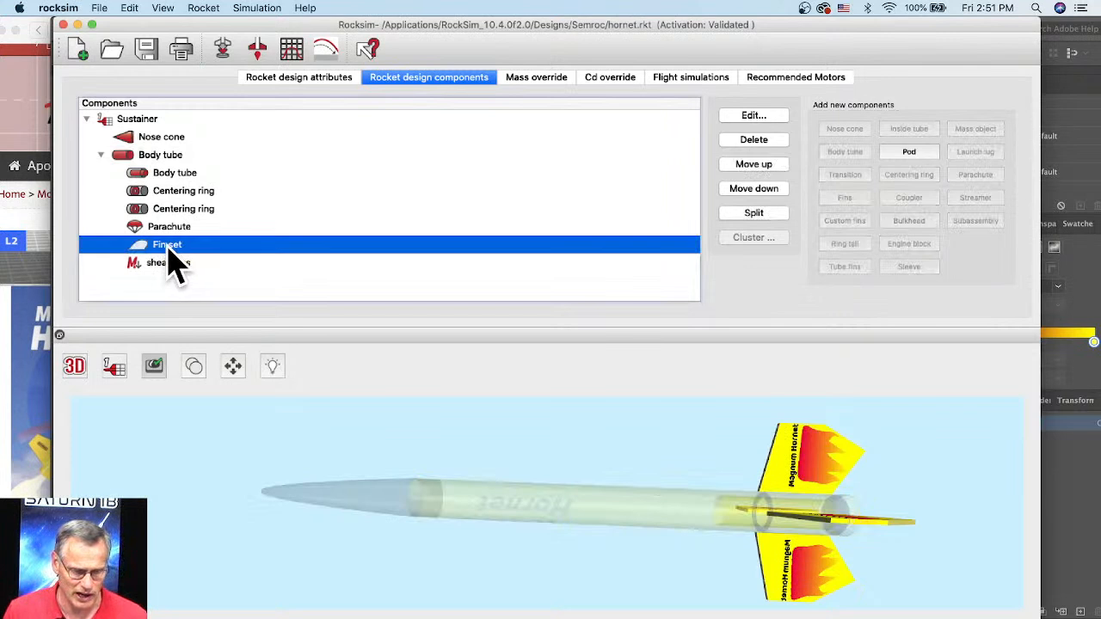
pyautogui.click(762, 216)
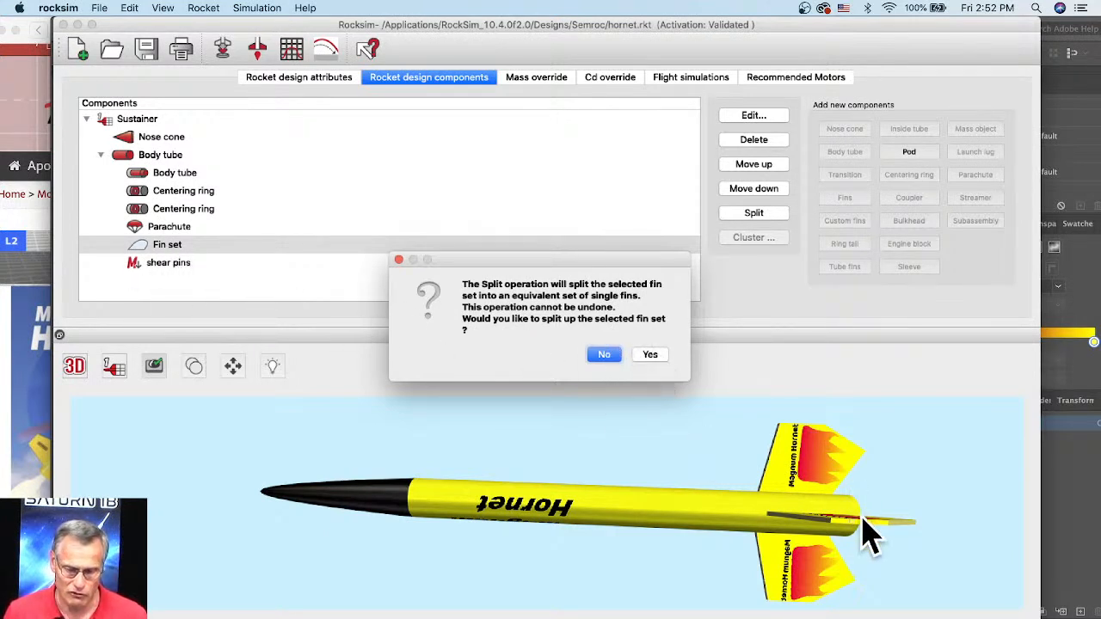
pyautogui.click(658, 358)
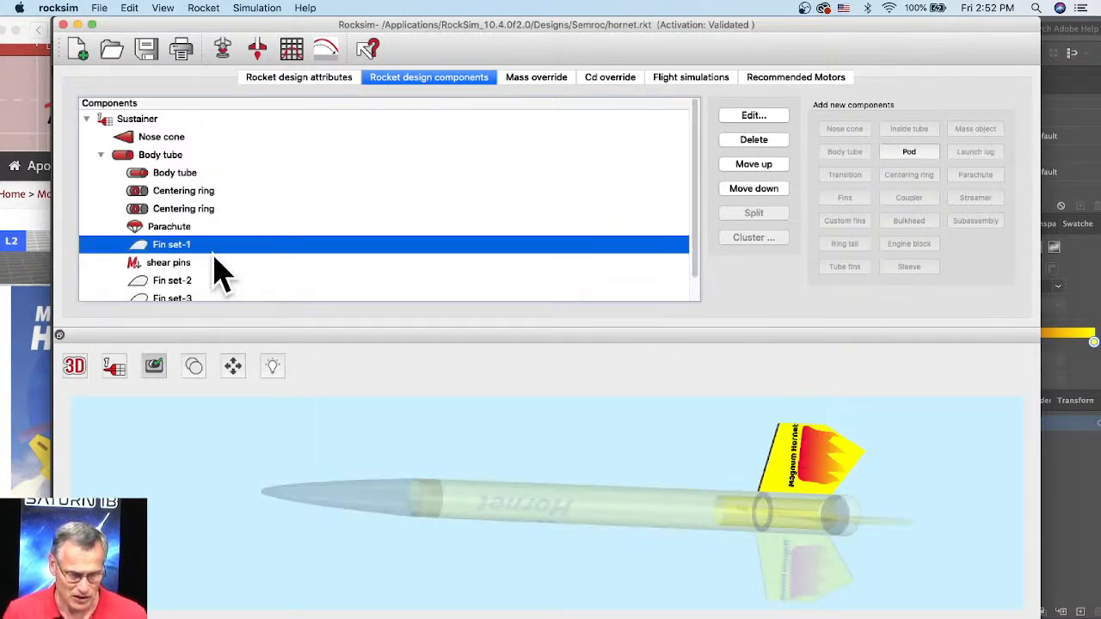
pyautogui.scroll(-1, 215, 271)
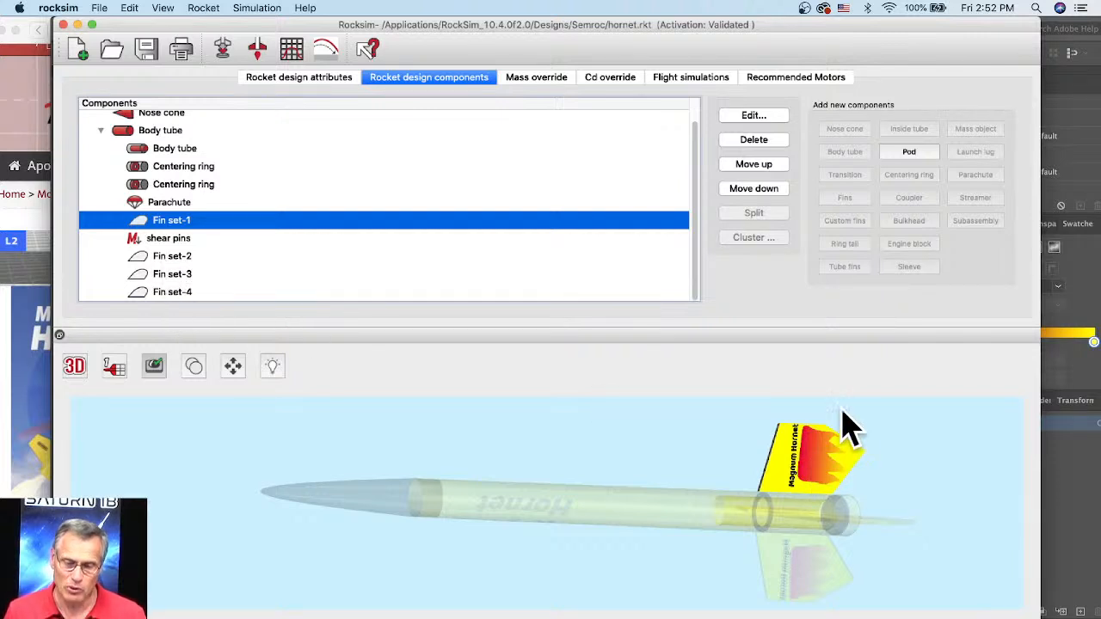
pyautogui.scroll(-4, 816, 451)
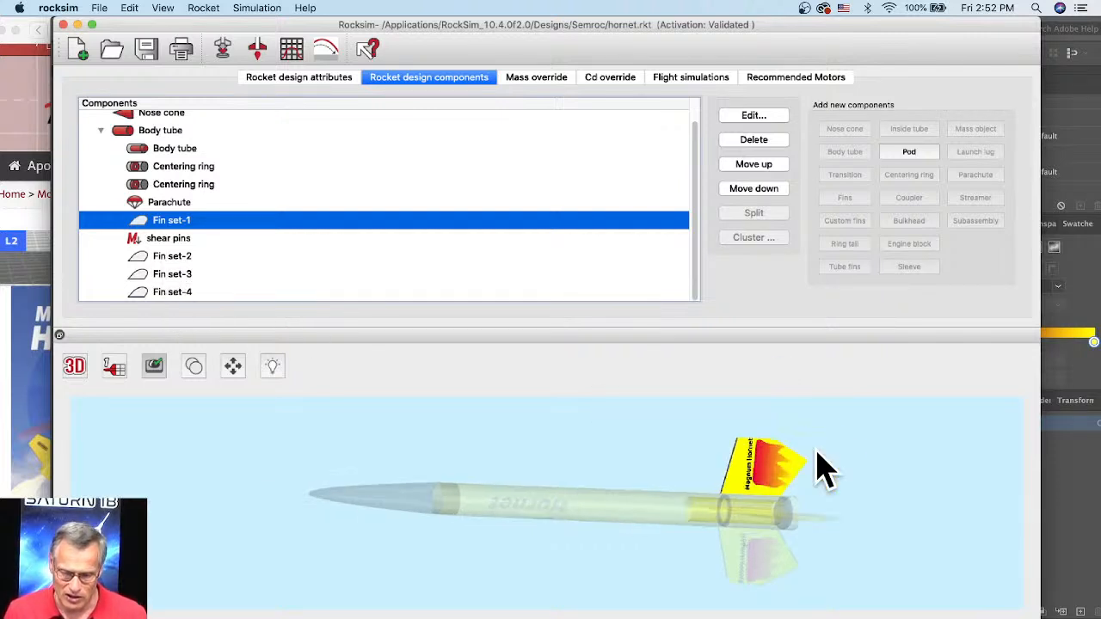
# Step: Switch to Illustrator and change the yellow fin shape's fill colour to black
pyautogui.click(1081, 469)
pyautogui.click(577, 284)
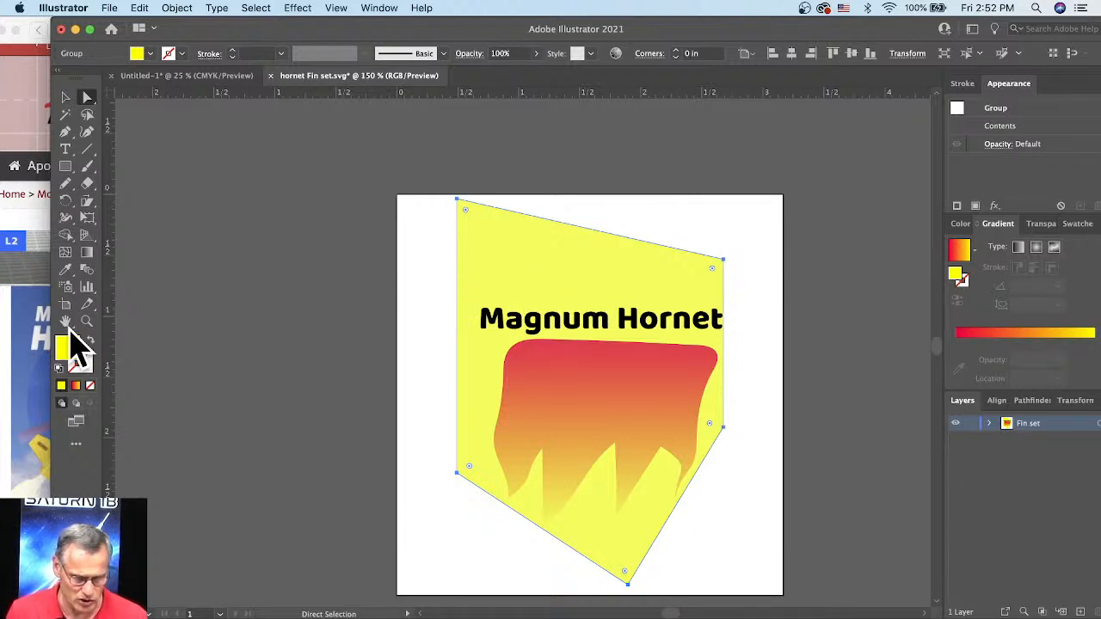
pyautogui.click(60, 352)
pyautogui.doubleClick(69, 351)
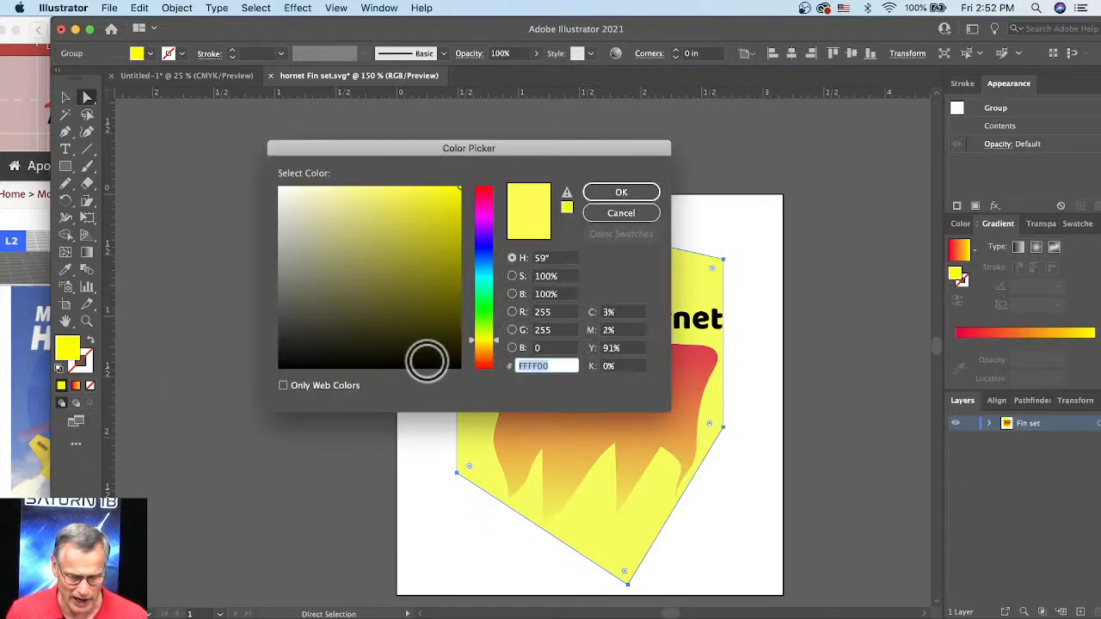
pyautogui.click(425, 364)
pyautogui.click(612, 193)
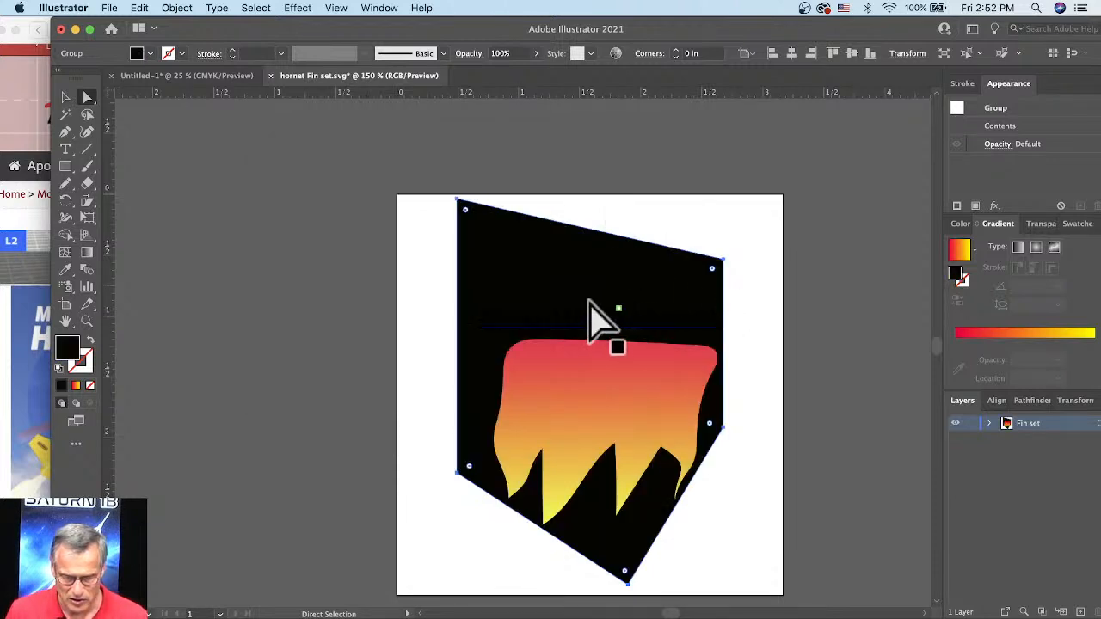
# Step: Recolour all of the "Magnum Hornet" text on the fin decal to white
pyautogui.press('super+shift+a')
pyautogui.press('t')
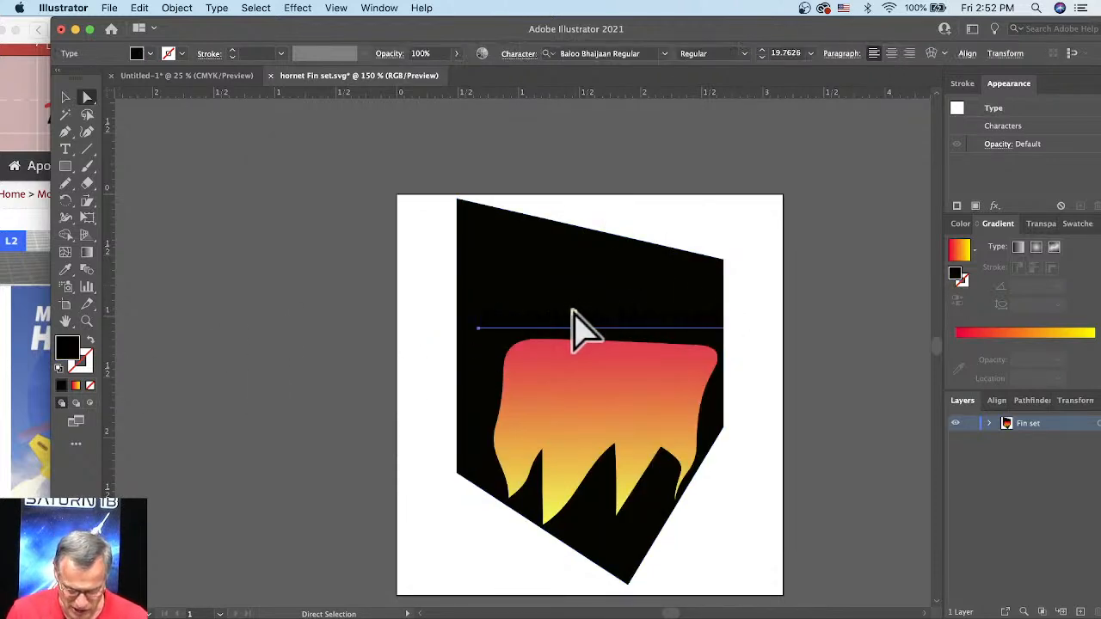
pyautogui.press('super+a')
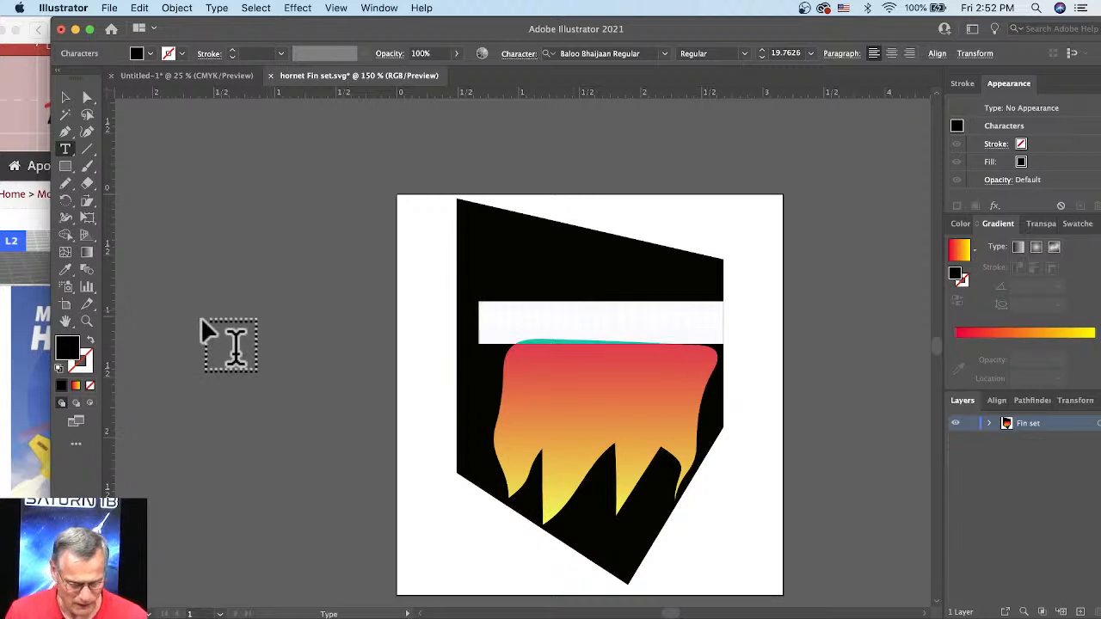
pyautogui.doubleClick(74, 352)
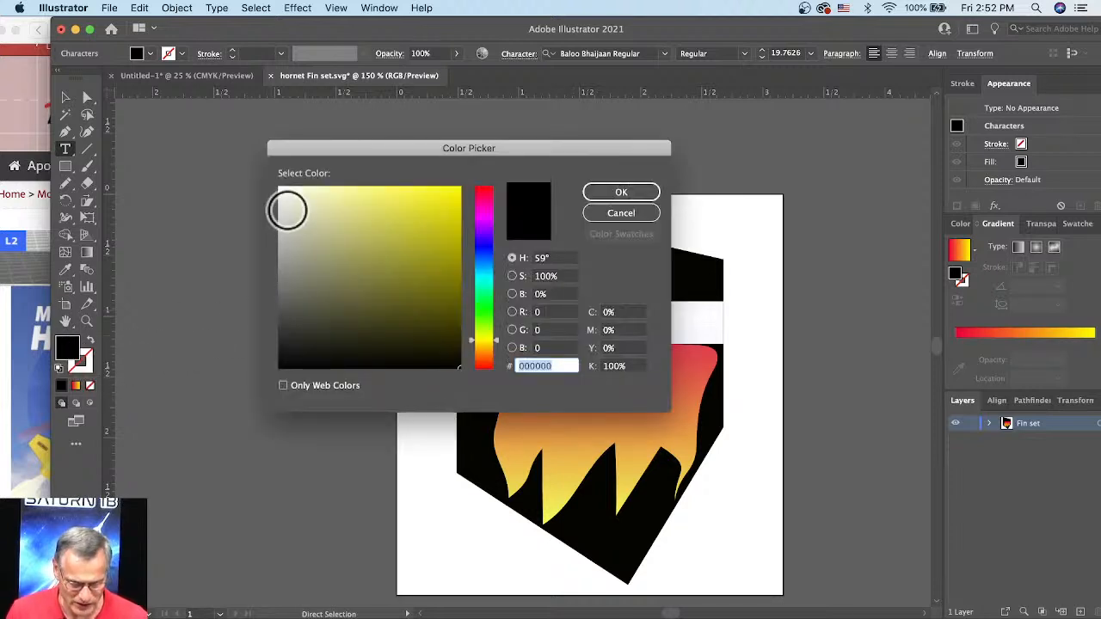
pyautogui.click(282, 191)
pyautogui.click(279, 187)
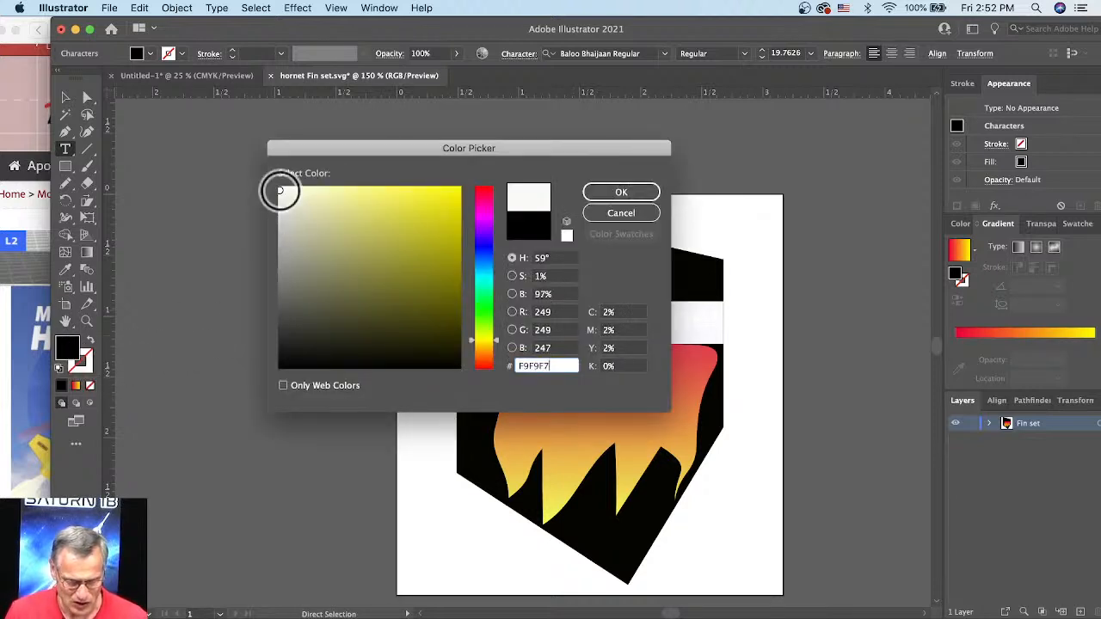
pyautogui.click(603, 196)
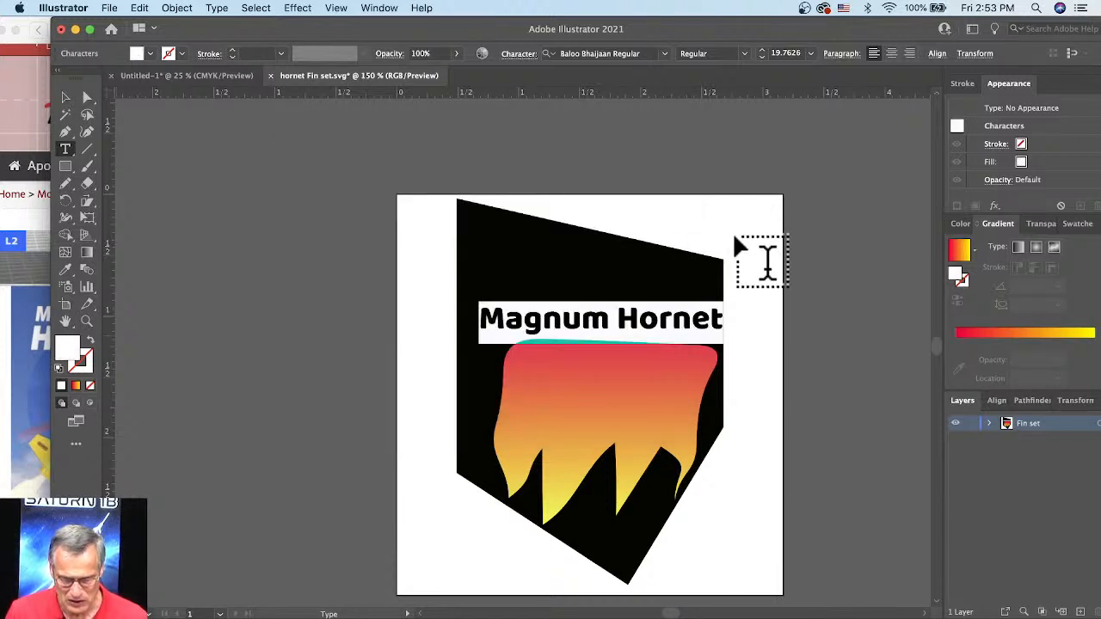
pyautogui.click(738, 239)
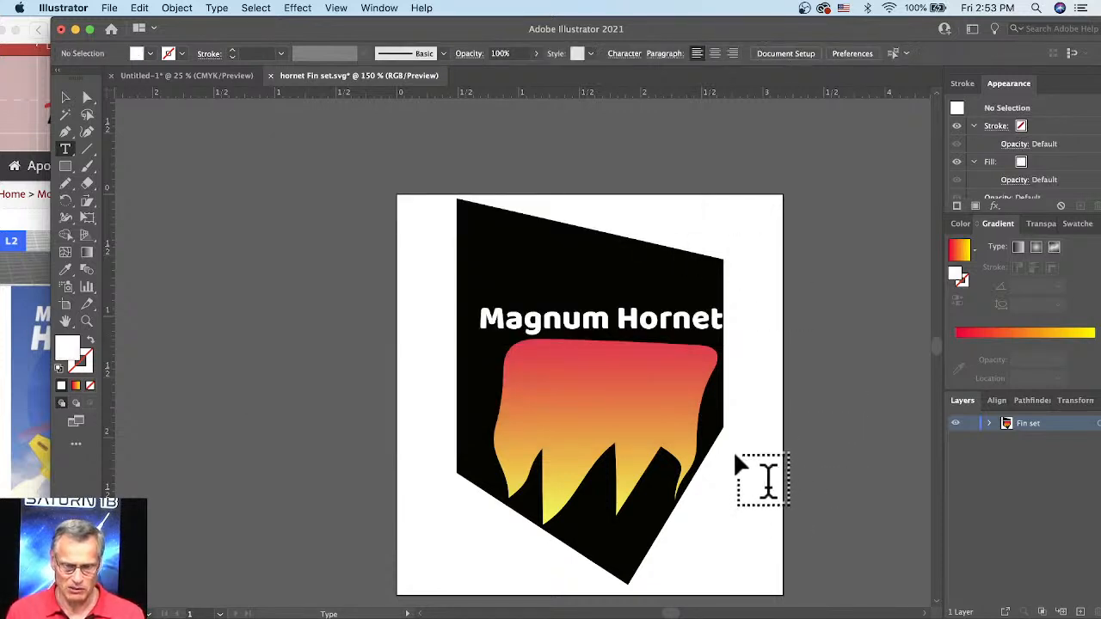
# Step: Shift the "Magnum Hornet" text and the flame shape slightly up and left within the fin outline
pyautogui.click(66, 98)
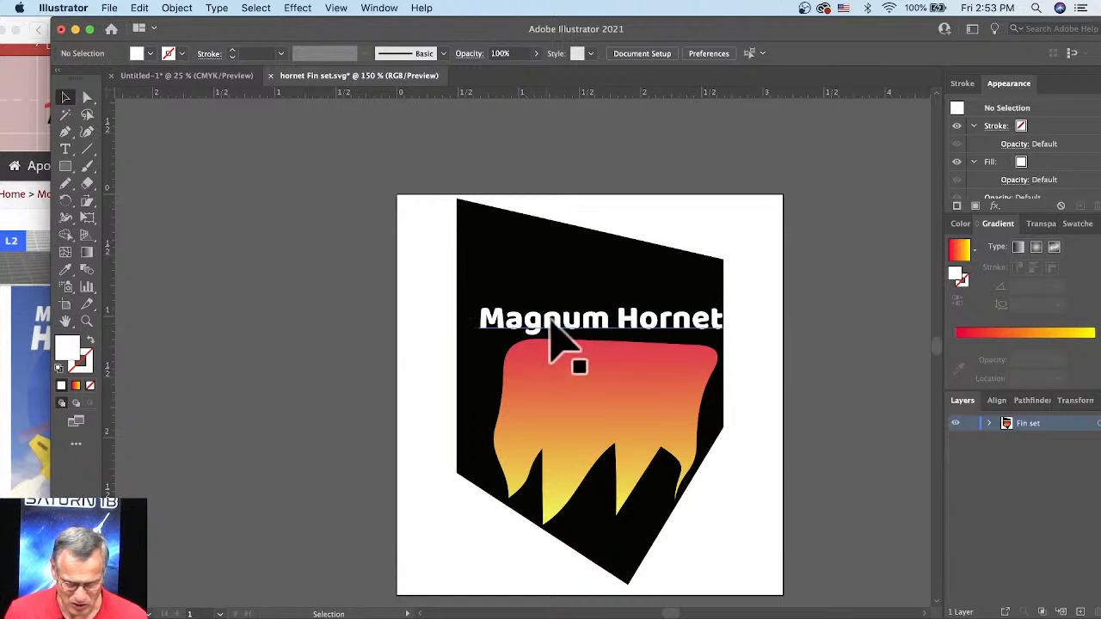
pyautogui.moveTo(550, 328); pyautogui.dragTo(538, 316)
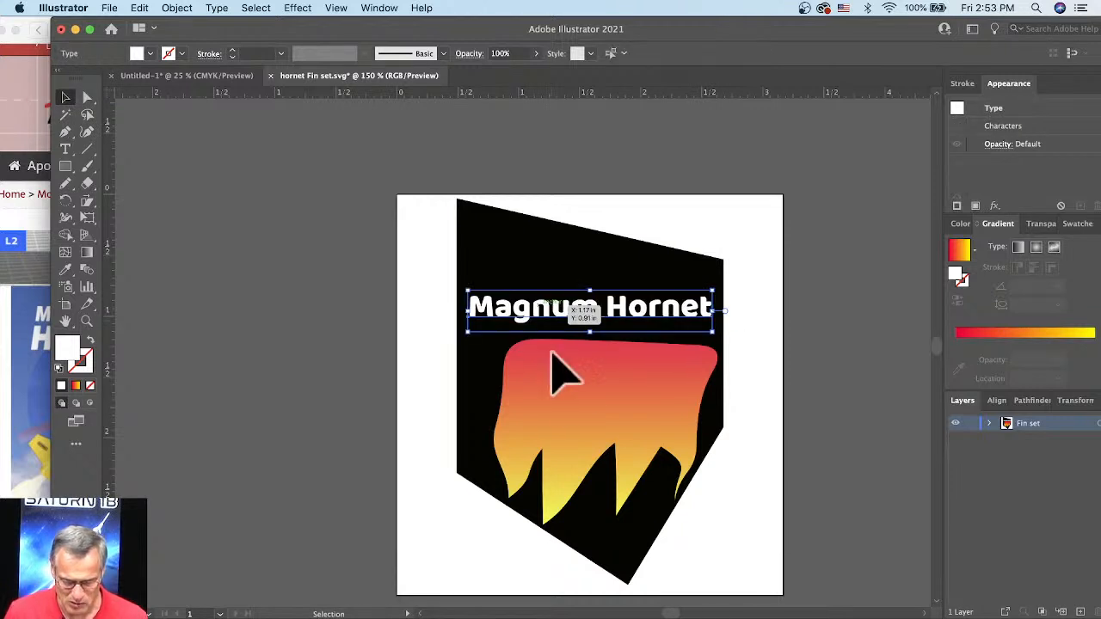
pyautogui.moveTo(576, 390); pyautogui.dragTo(565, 385)
pyautogui.click(776, 424)
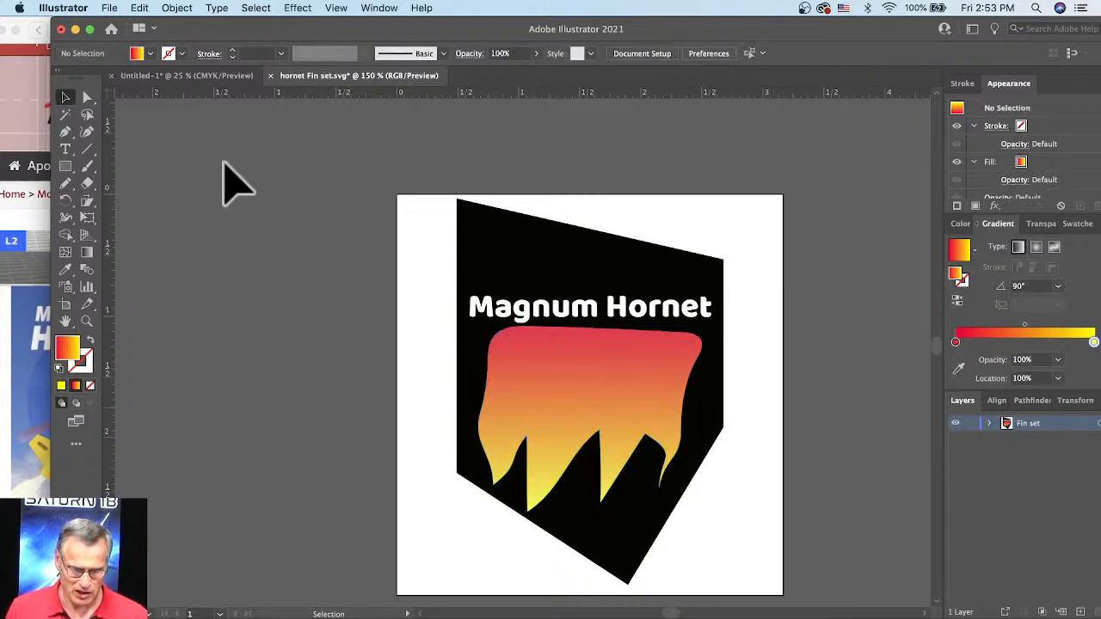
# Step: Export the black fin decal to the Desktop as "hornet Fin set black.jpg" in RGB at medium quality and 72 ppi
pyautogui.click(111, 9)
pyautogui.moveTo(122, 262)
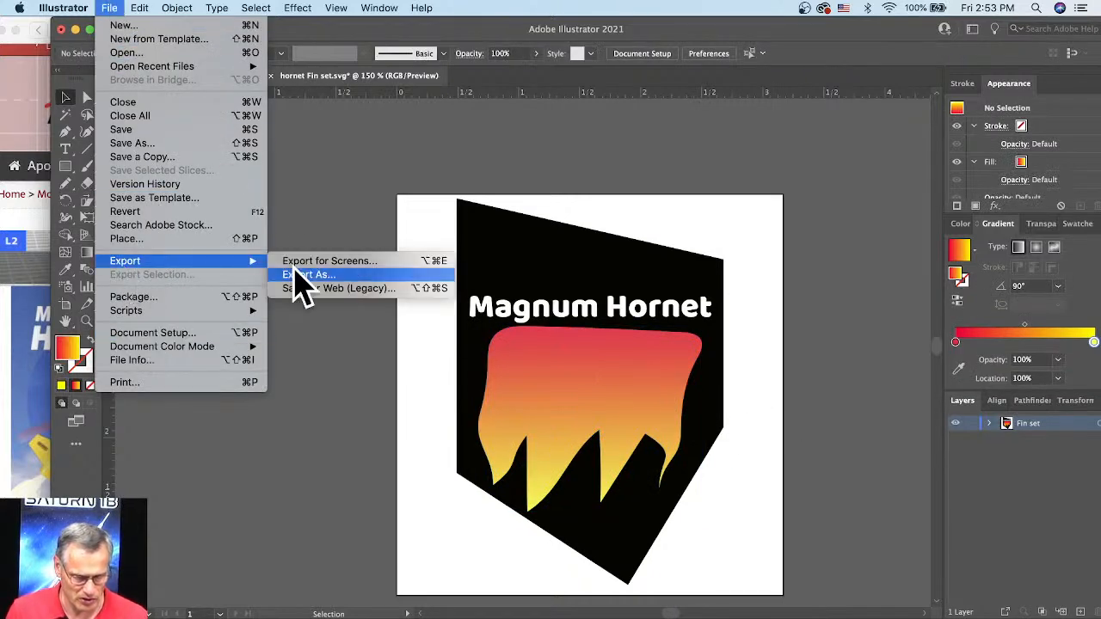
pyautogui.click(303, 275)
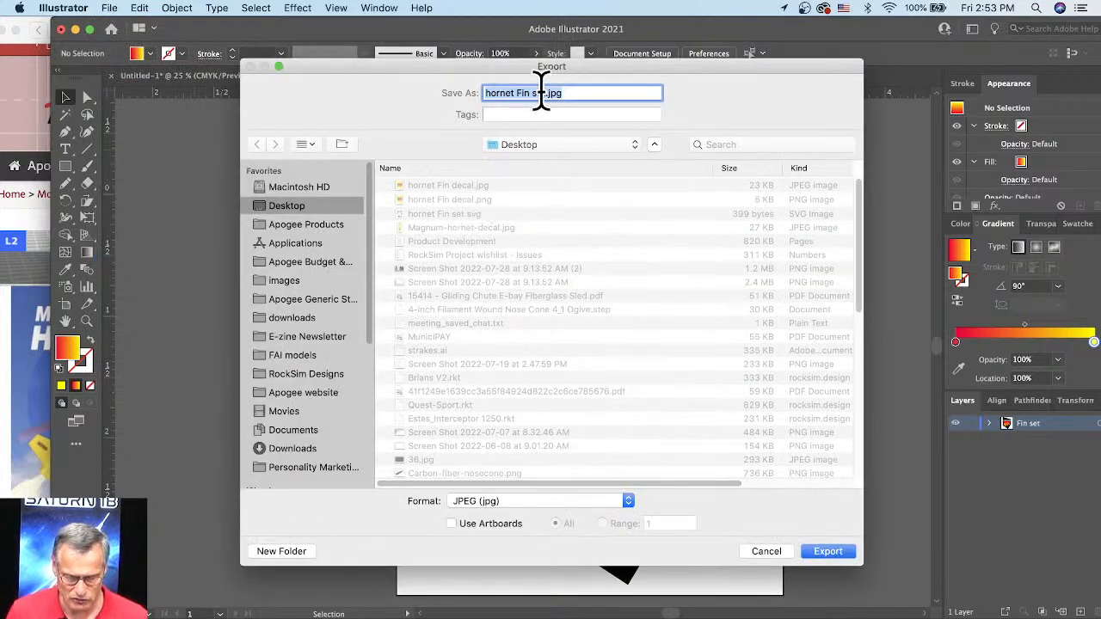
pyautogui.click(543, 93)
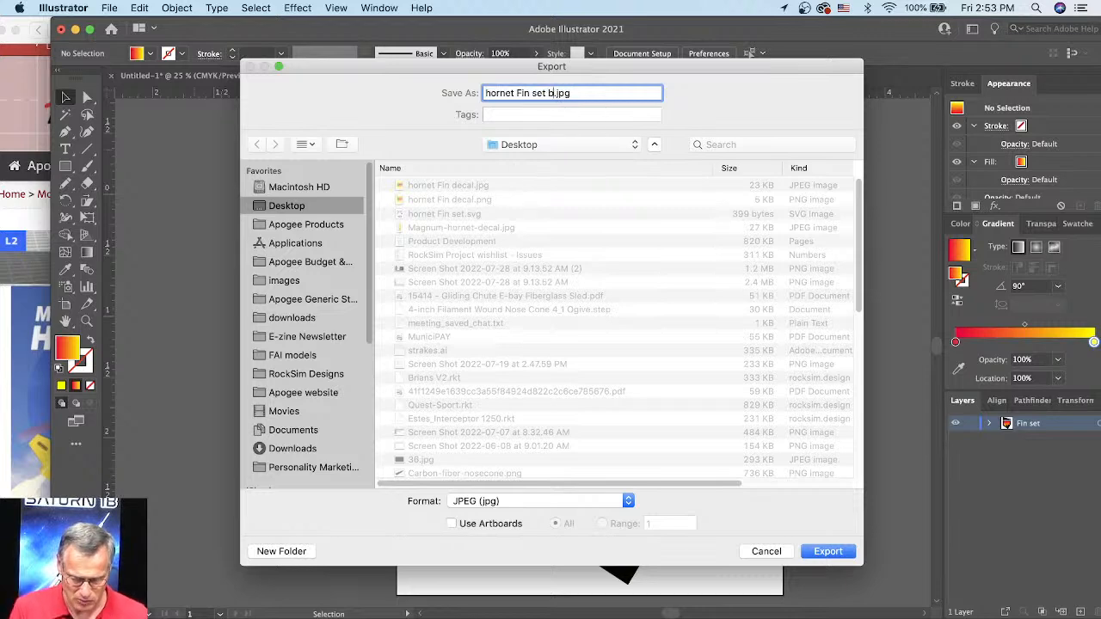
pyautogui.write('black')
pyautogui.click(826, 555)
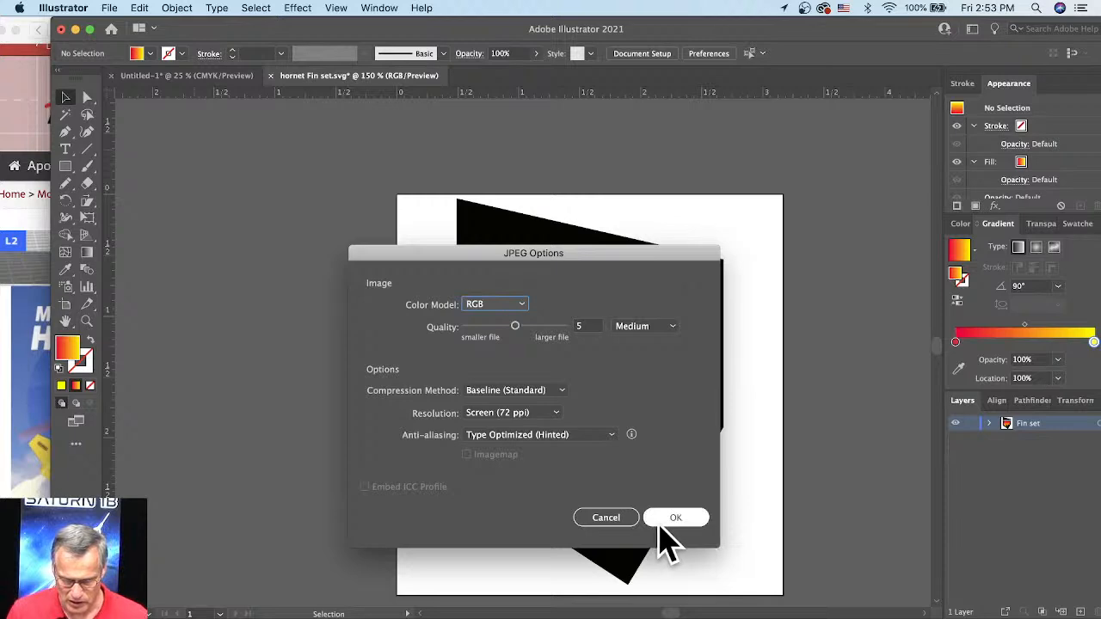
pyautogui.click(664, 516)
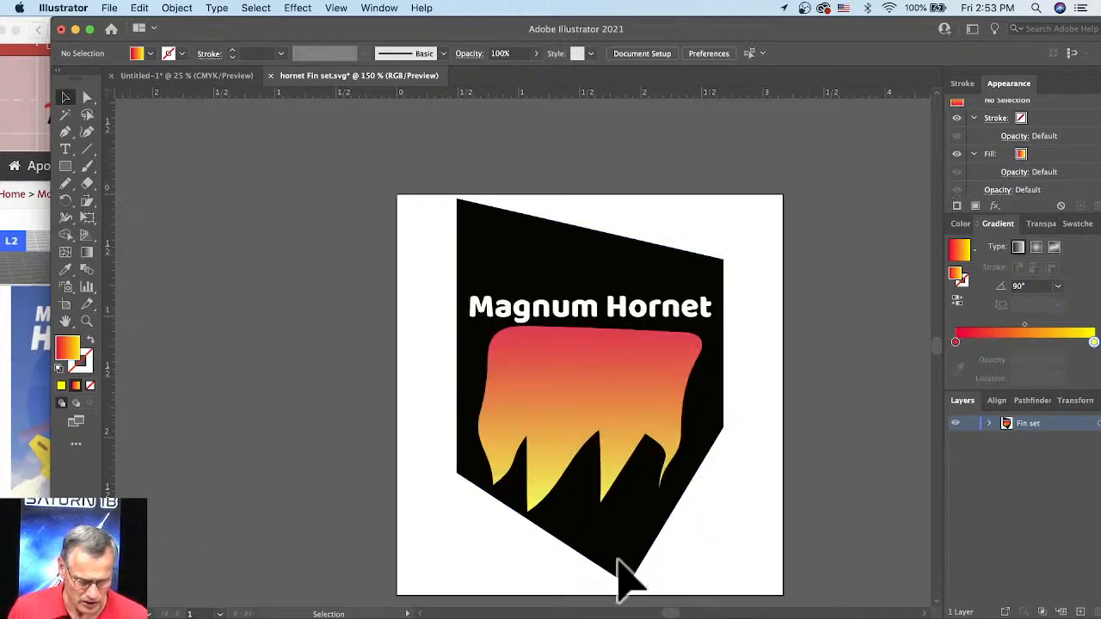
# Step: Switch to RockSim and select Fin set-2 to identify which fin it is on the 3D rocket
pyautogui.press('super+Tab')
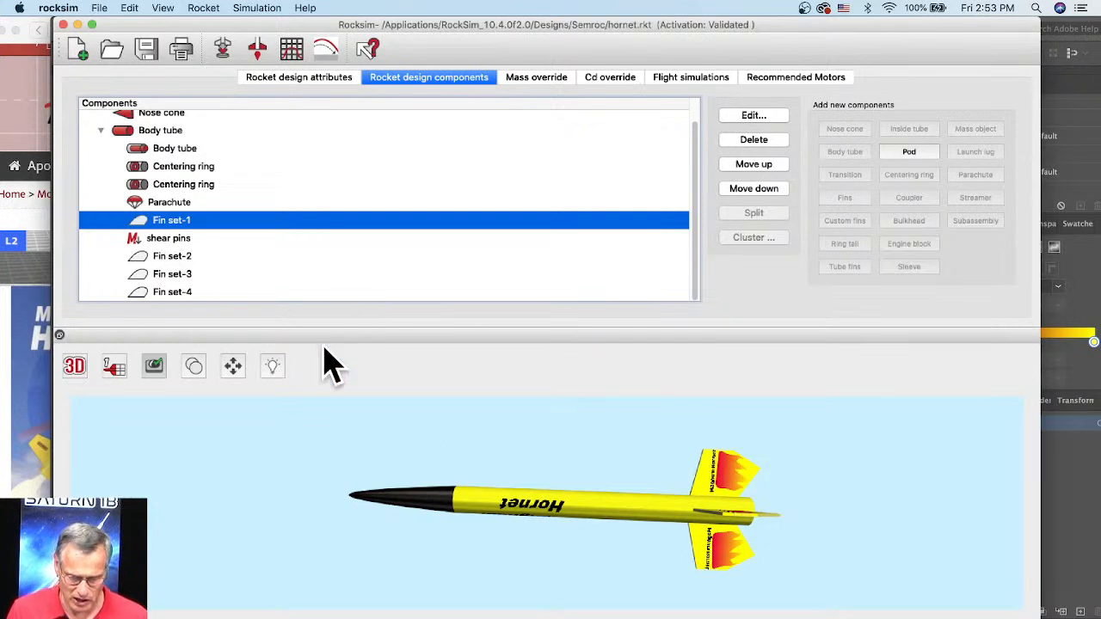
pyautogui.click(160, 262)
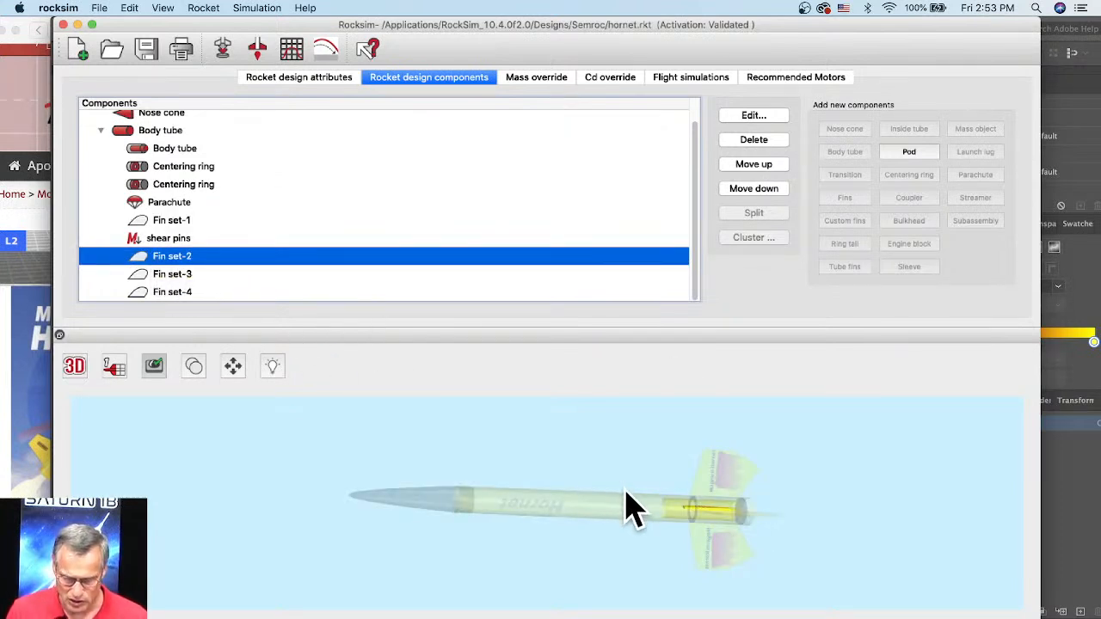
pyautogui.click(657, 530)
pyautogui.moveTo(658, 530); pyautogui.dragTo(733, 481)
pyautogui.click(182, 258)
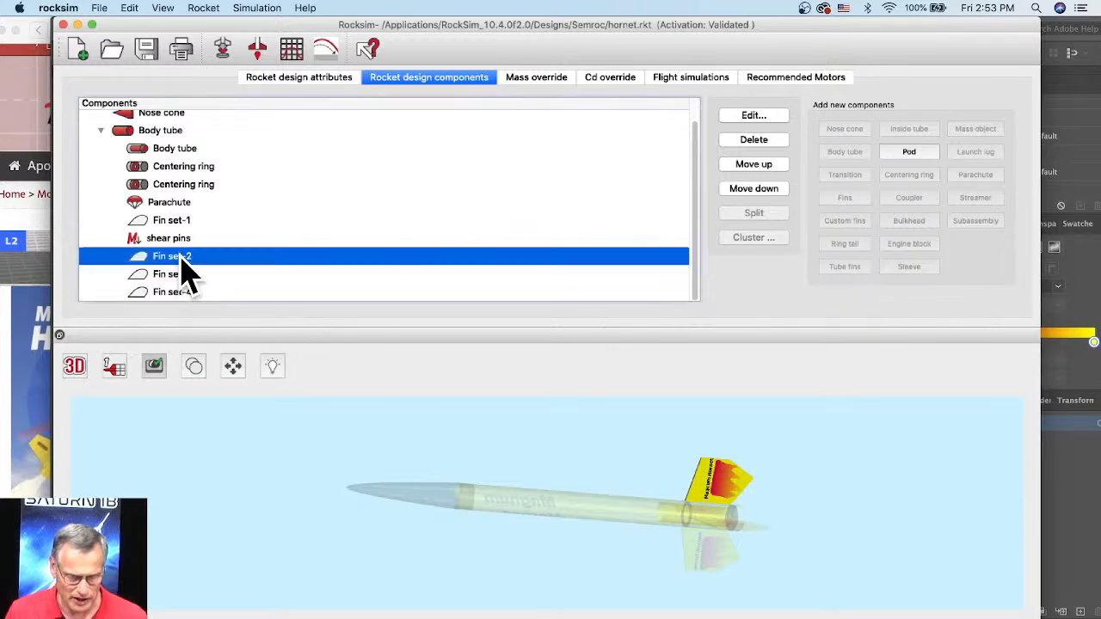
# Step: Replace the texture image of Fin set-2 with "hornet Fin set black.jpg" from the Desktop
pyautogui.doubleClick(180, 261)
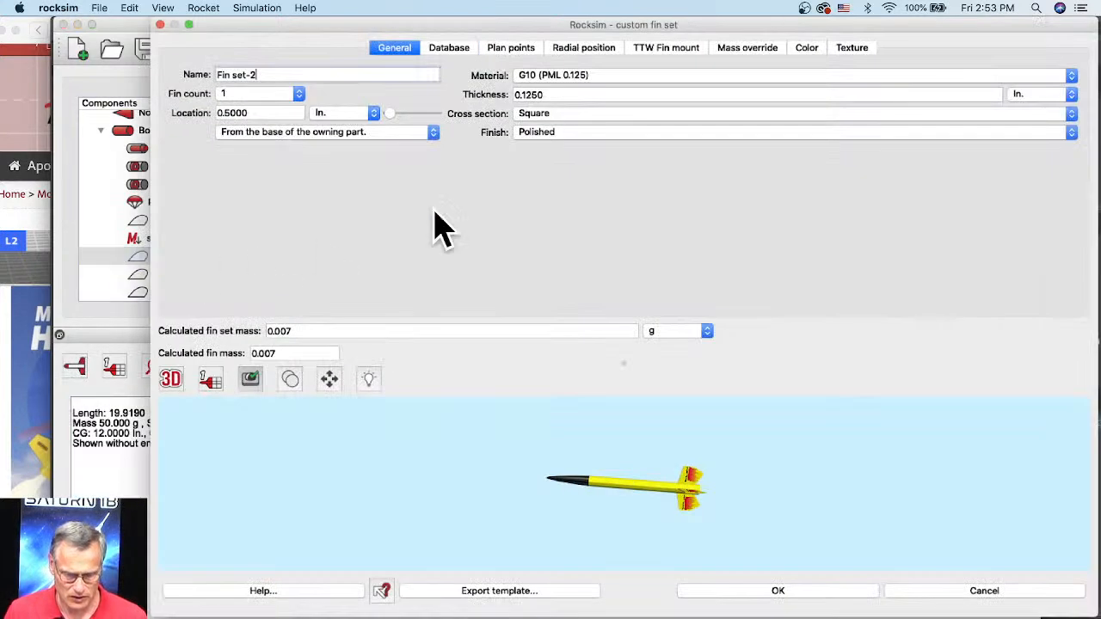
pyautogui.click(849, 49)
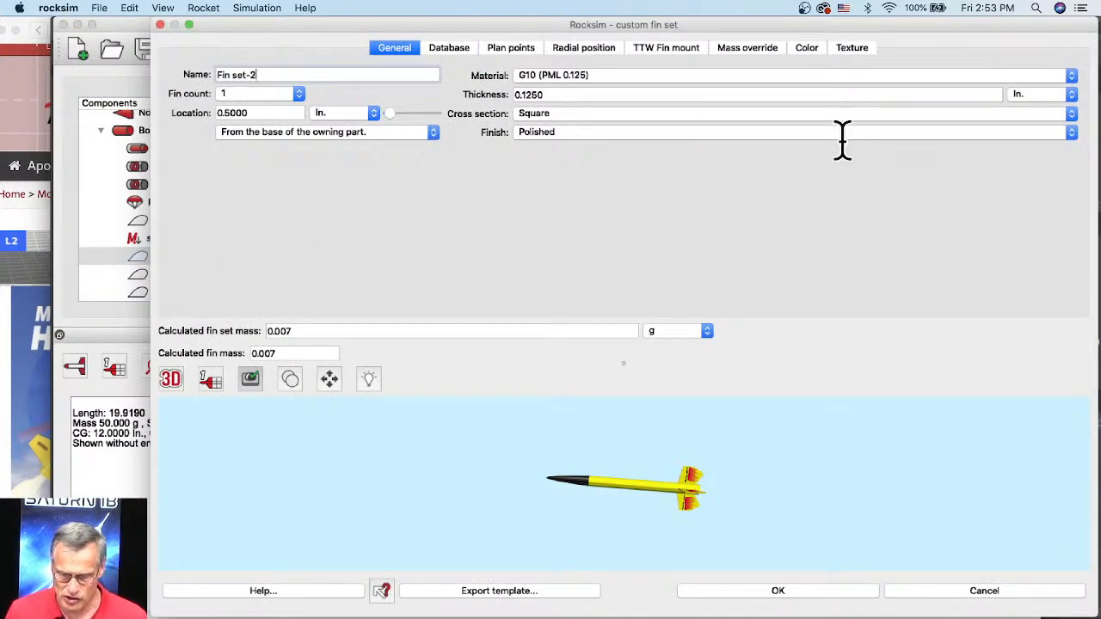
pyautogui.scroll(5, 683, 489)
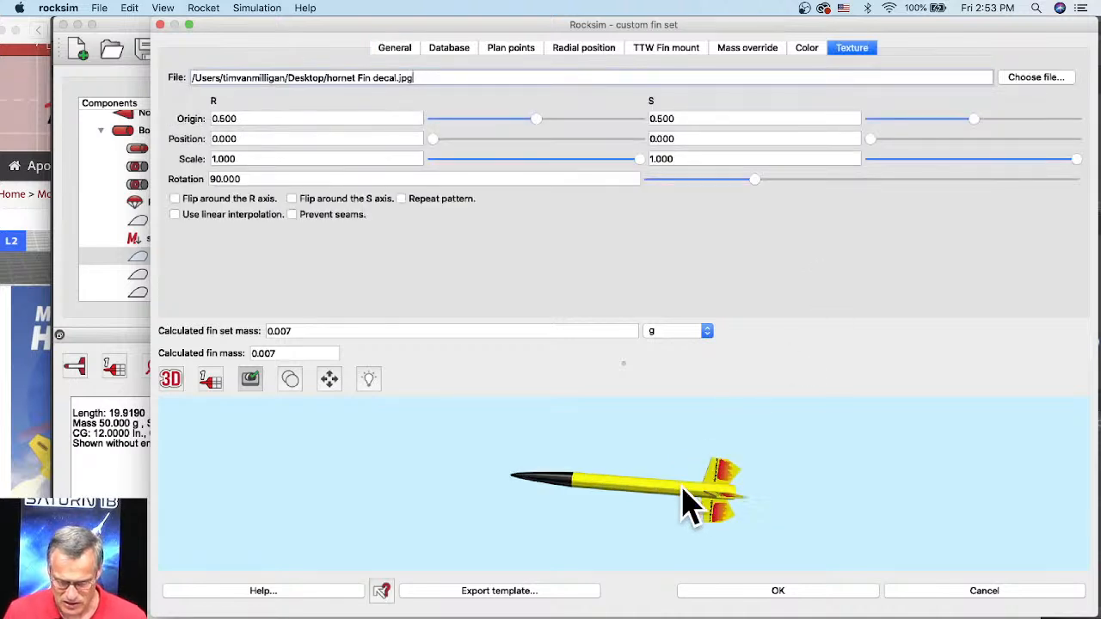
pyautogui.moveTo(728, 476); pyautogui.dragTo(713, 504)
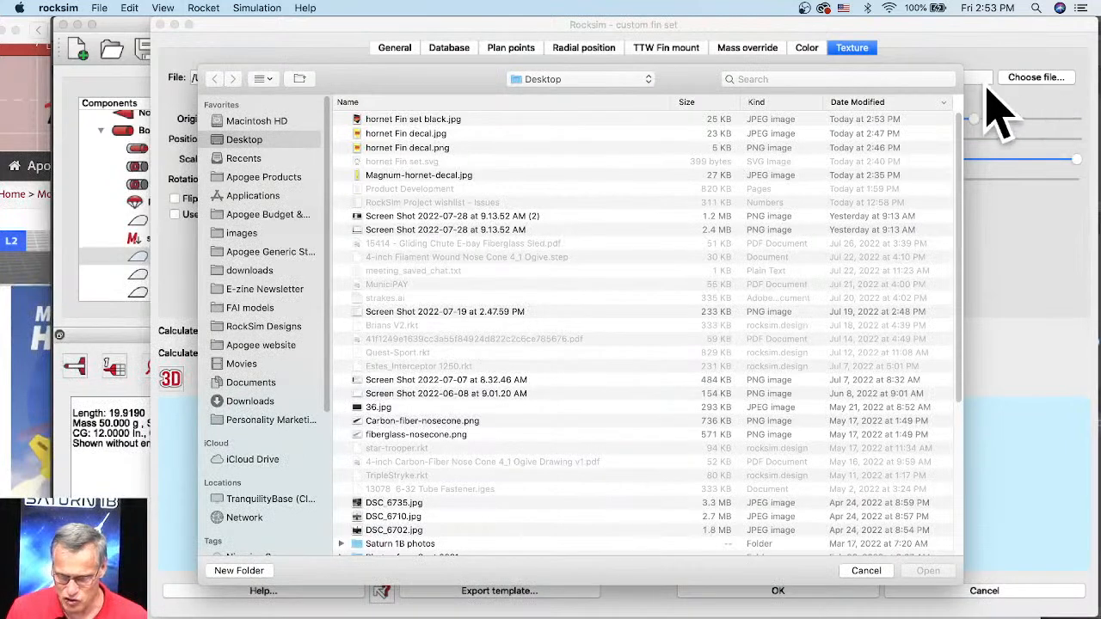
pyautogui.click(378, 121)
pyautogui.click(924, 572)
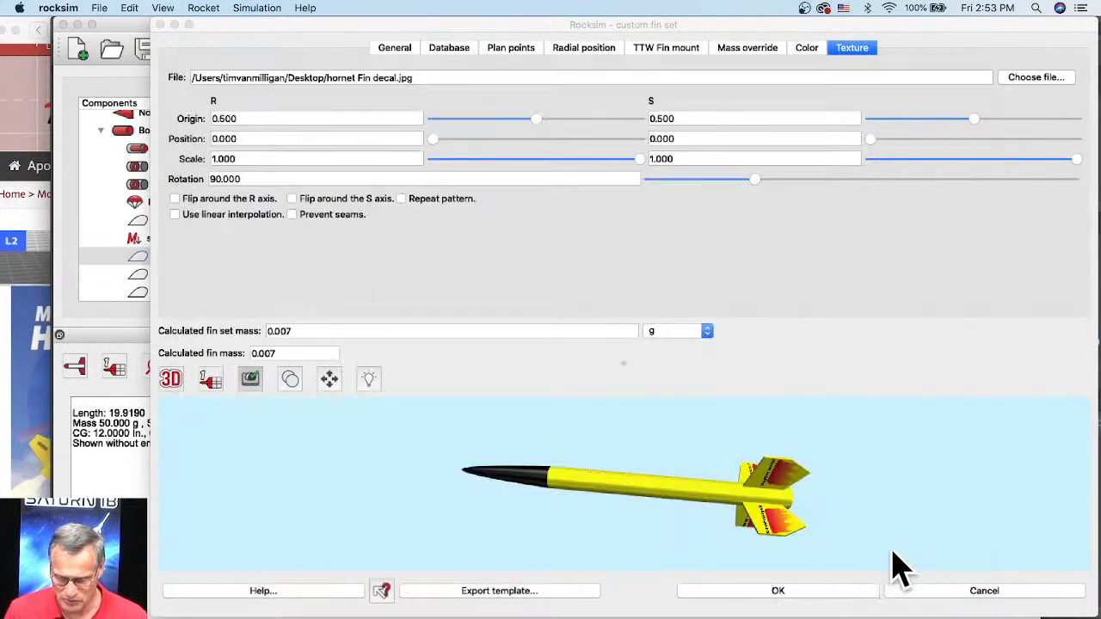
# Step: Examine the black decal on both sides of the fin in the 3D preview and accept the fin changes
pyautogui.moveTo(801, 464); pyautogui.dragTo(676, 535)
pyautogui.scroll(5, 744, 470)
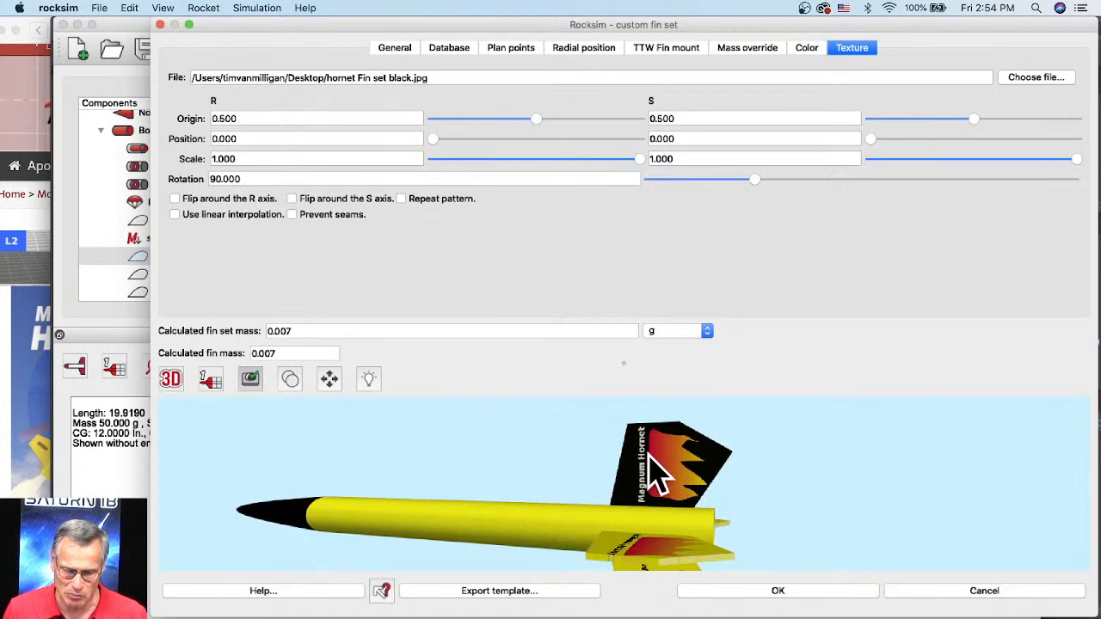
pyautogui.moveTo(766, 486); pyautogui.dragTo(303, 521)
pyautogui.moveTo(557, 471); pyautogui.dragTo(573, 452)
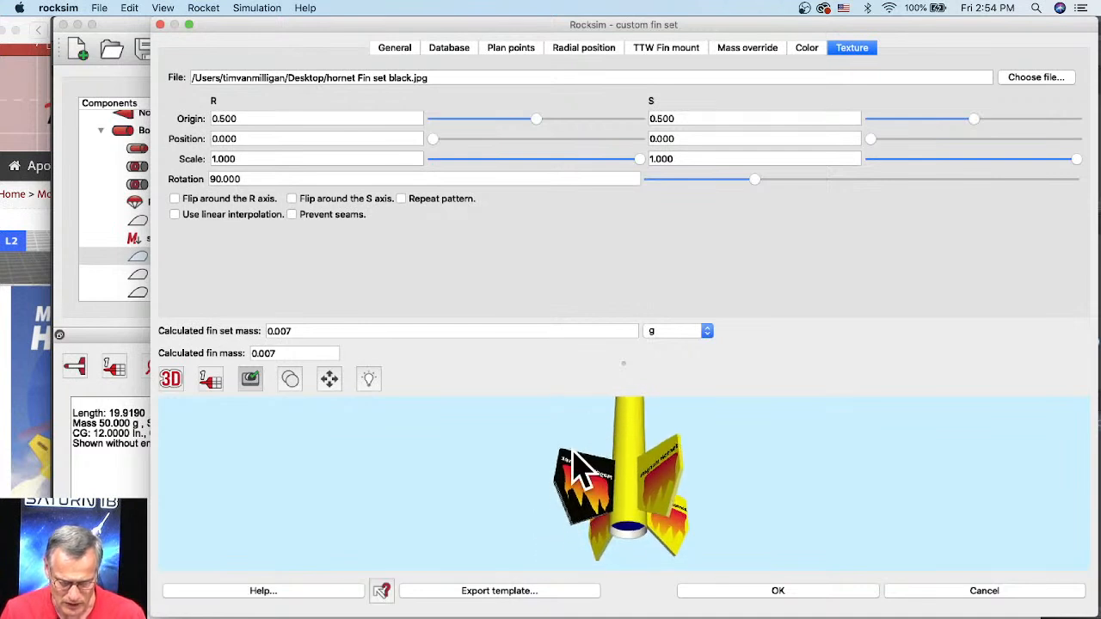
pyautogui.scroll(5, 572, 452)
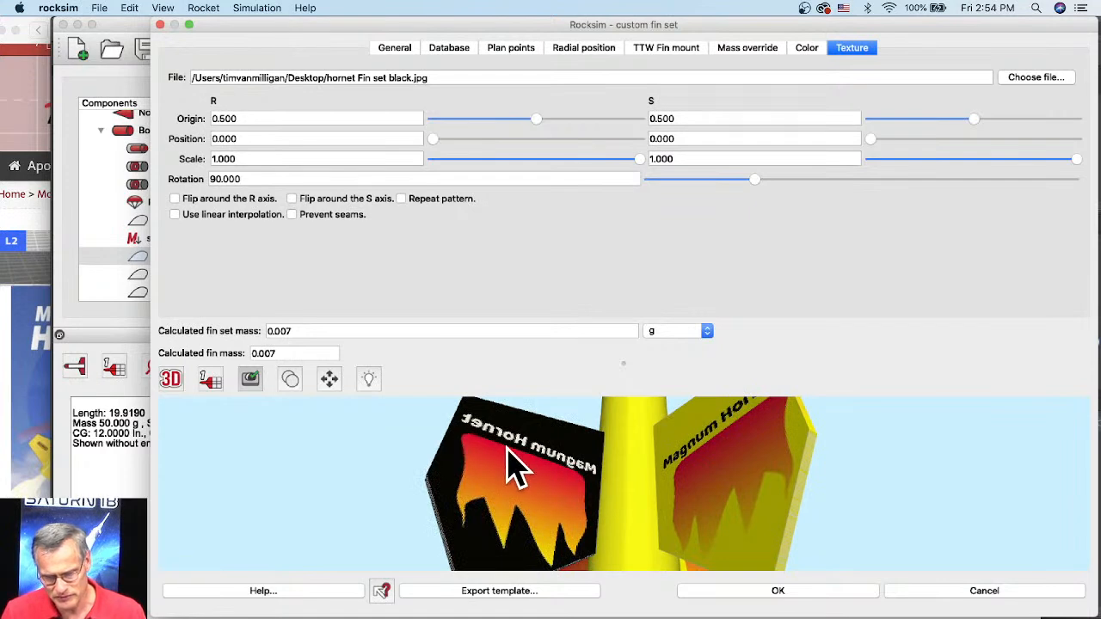
pyautogui.scroll(-5, 727, 504)
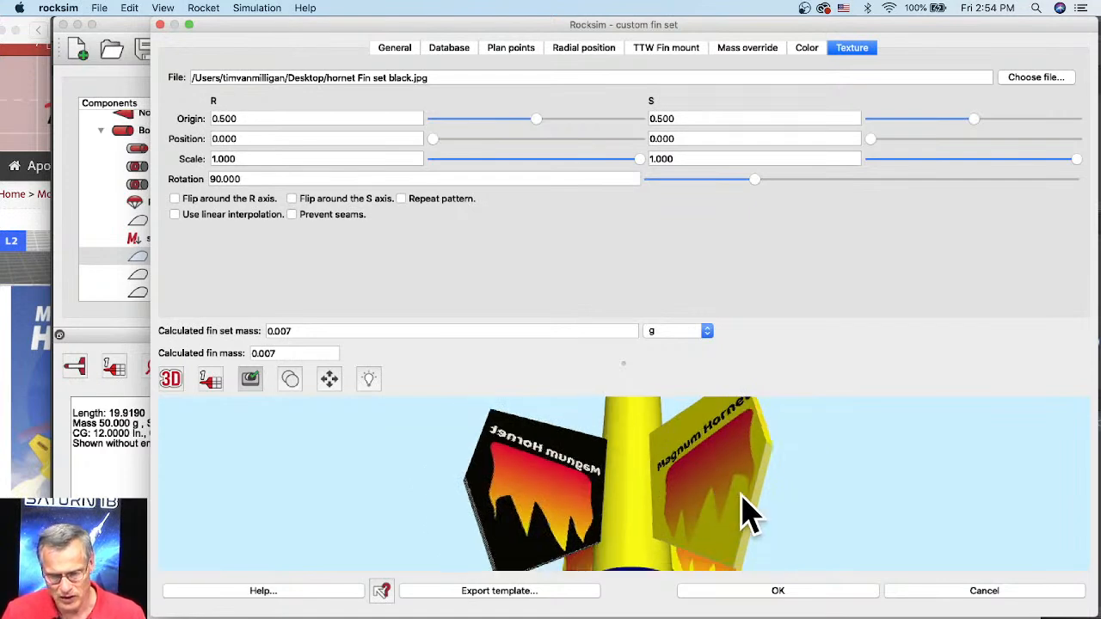
pyautogui.click(775, 591)
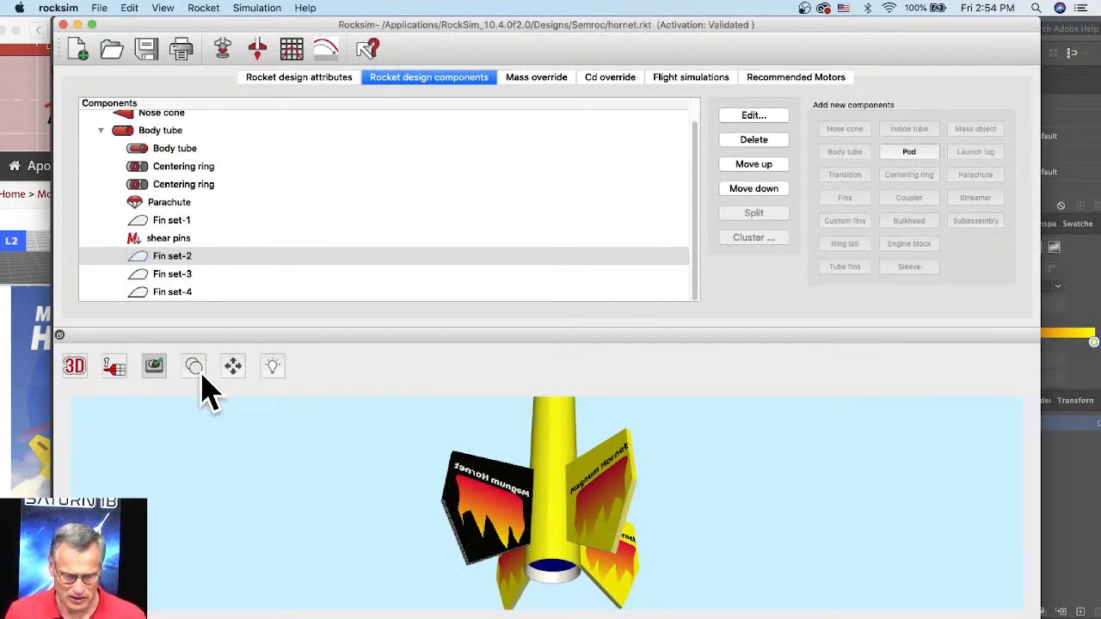
# Step: Reset the 3D camera and examine the whole rocket with its one black fin among the yellow ones
pyautogui.click(233, 367)
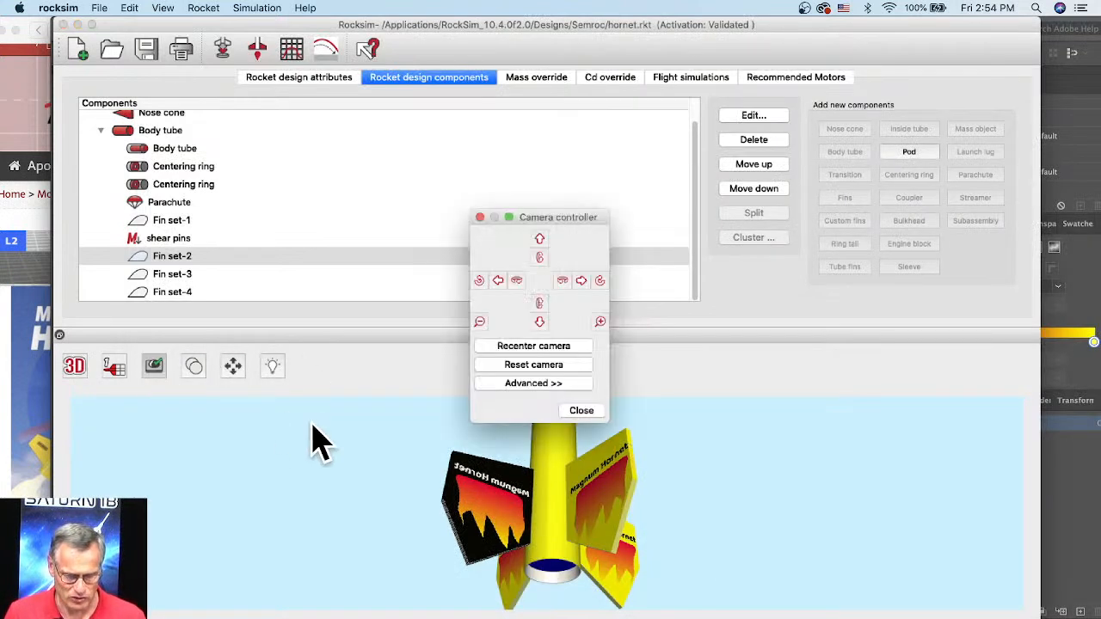
pyautogui.click(534, 367)
pyautogui.click(580, 411)
pyautogui.scroll(5, 589, 506)
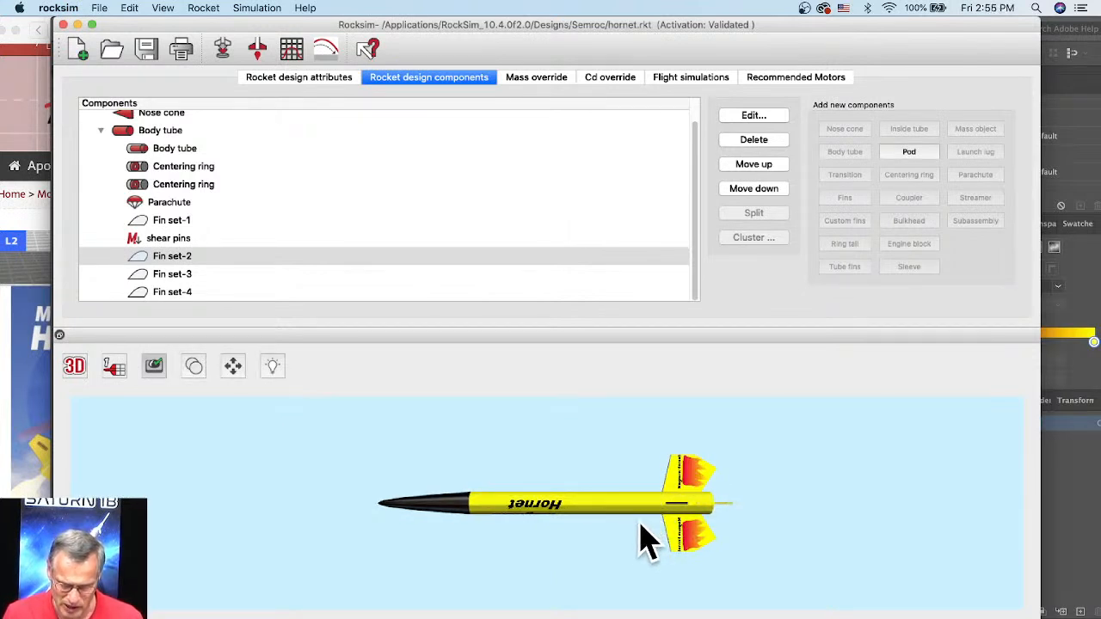
pyautogui.moveTo(644, 535); pyautogui.dragTo(594, 570)
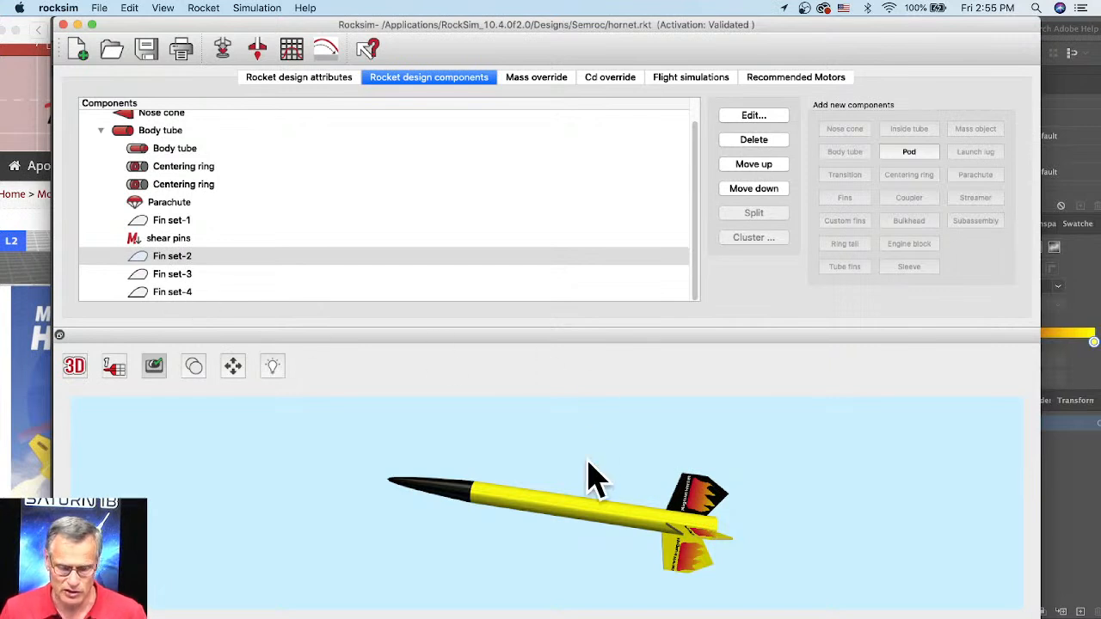
pyautogui.scroll(3, 592, 469)
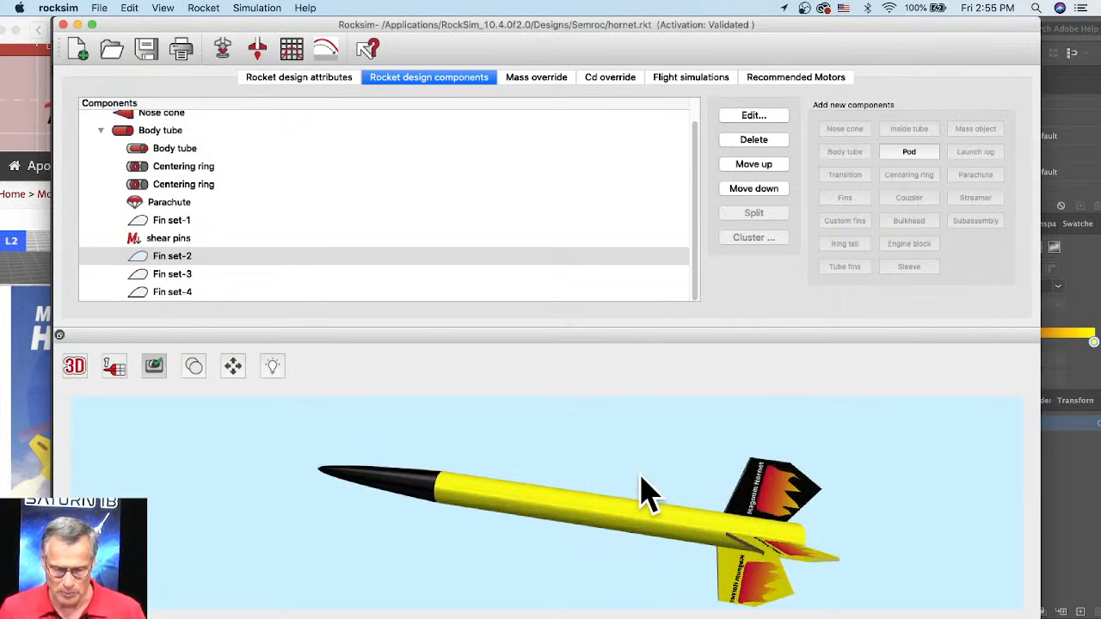
pyautogui.scroll(-1, 679, 492)
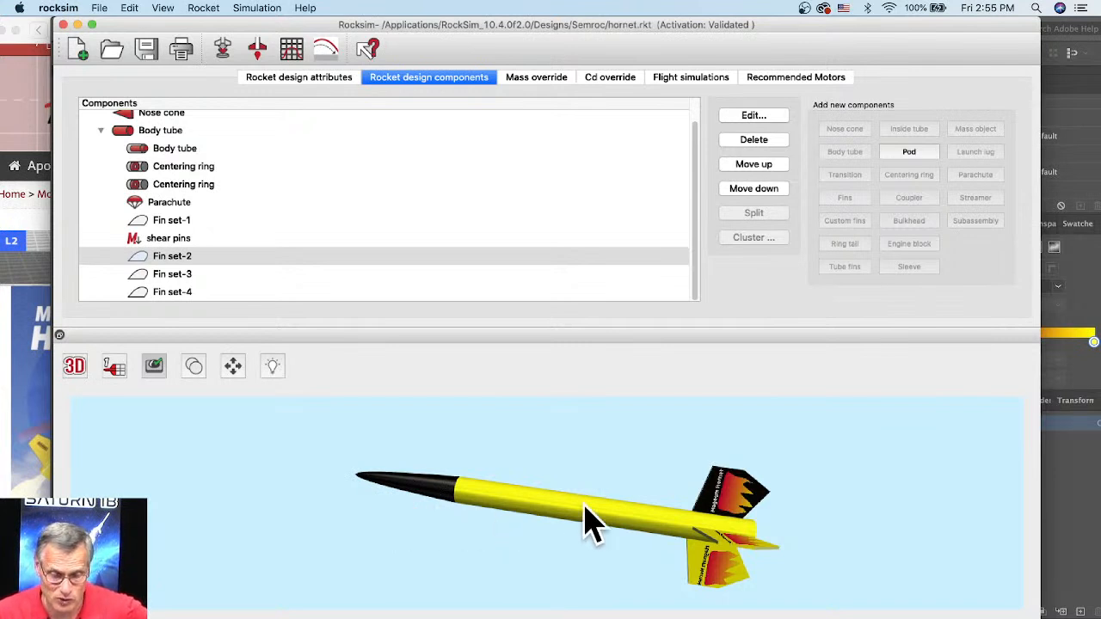
pyautogui.scroll(-5, 644, 499)
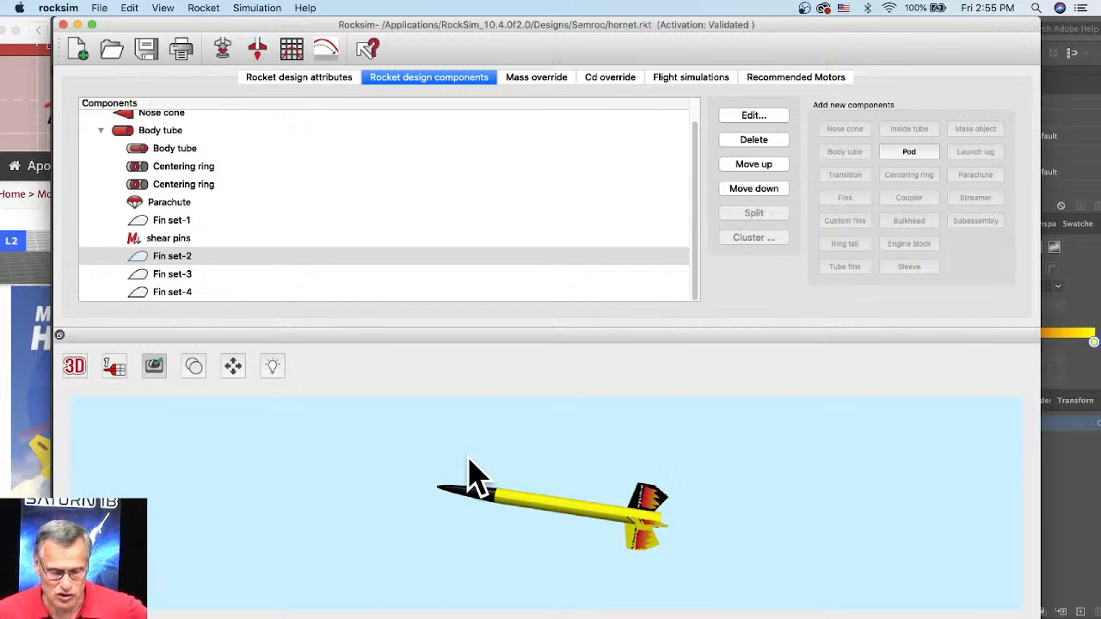
pyautogui.scroll(4, 470, 478)
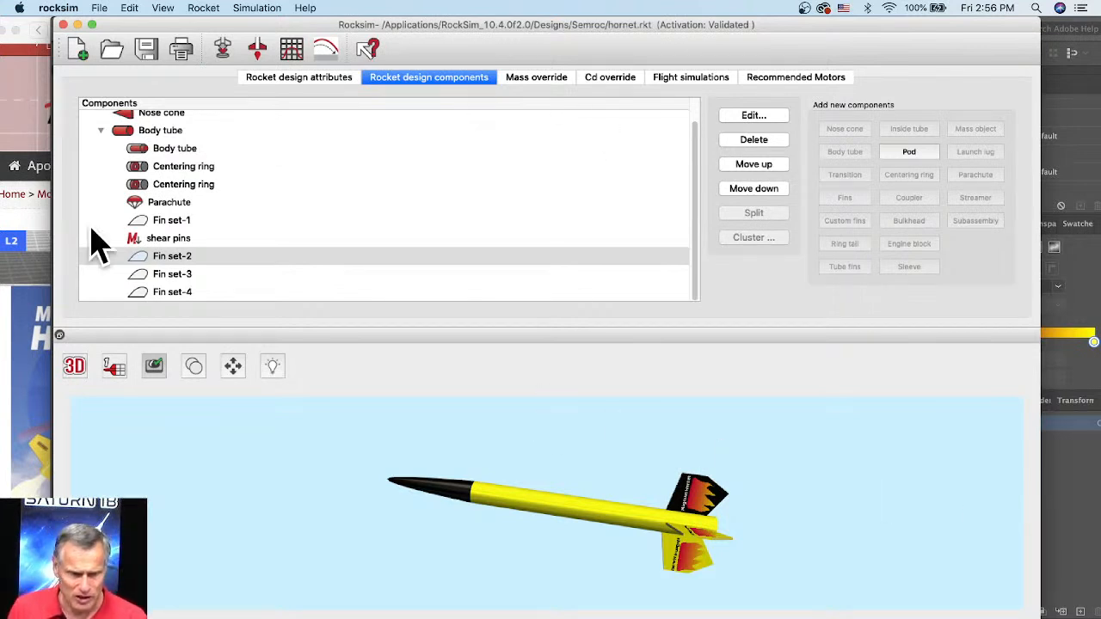
# Step: Reopen the properties of Fin set-2 and display its texture settings with an enlarged rocket preview
pyautogui.click(178, 256)
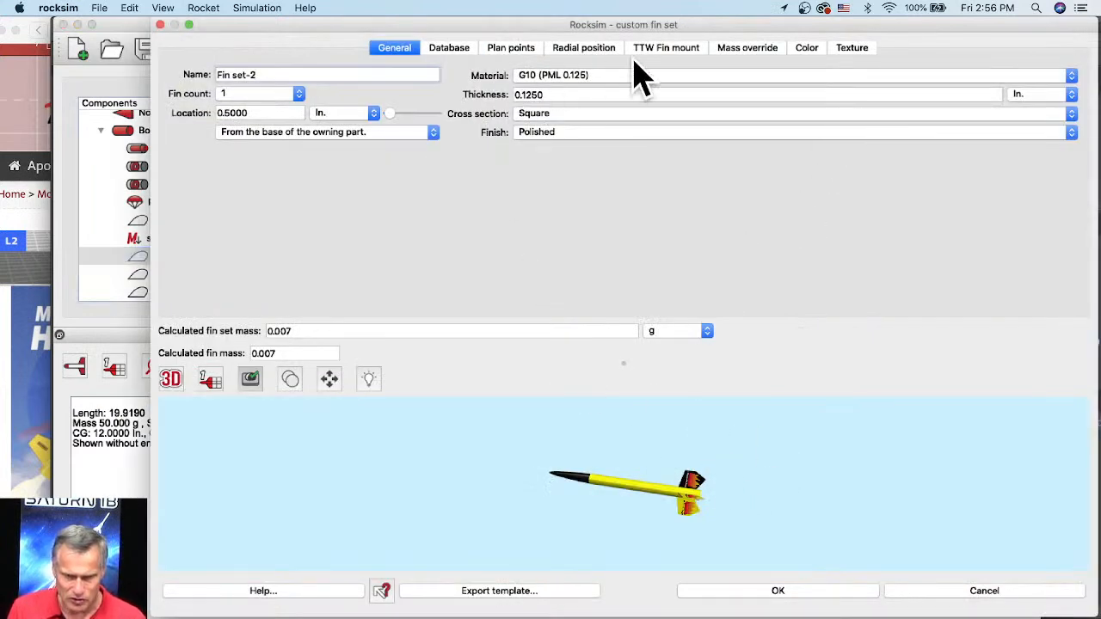
pyautogui.scroll(2, 693, 472)
pyautogui.scroll(5, 694, 475)
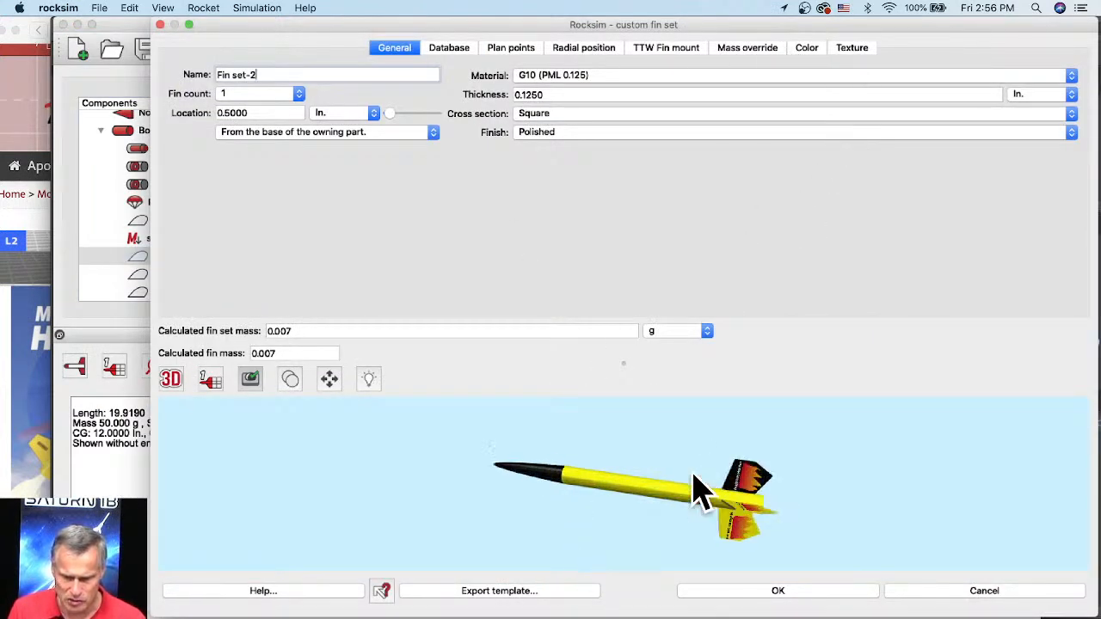
pyautogui.click(831, 50)
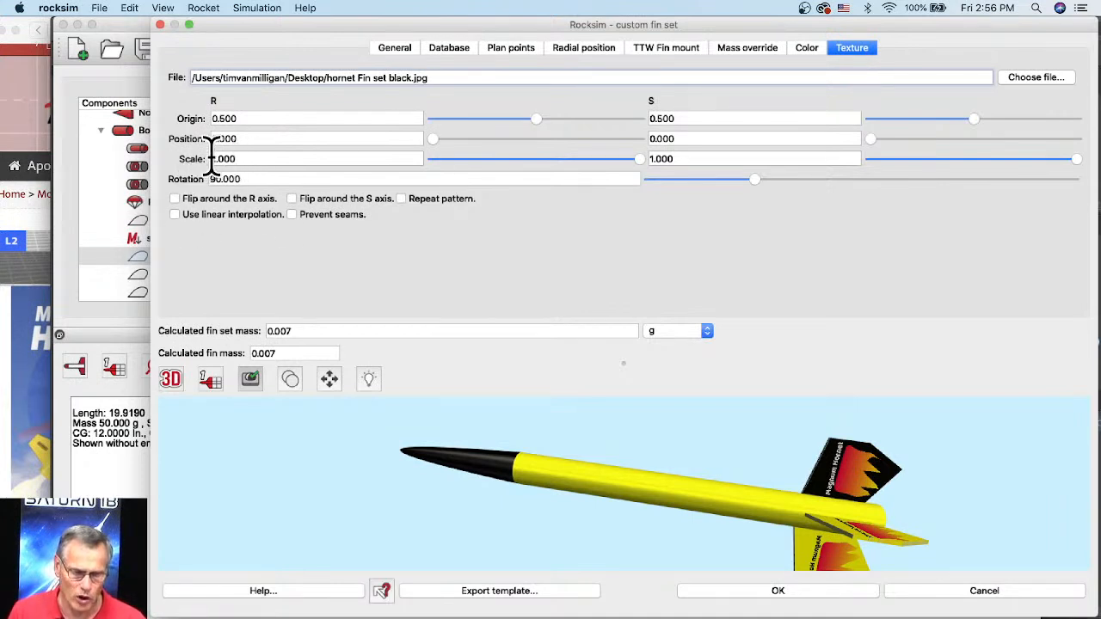
# Step: Try rotating the black fin texture to 131.25 degrees and to 0 degrees
pyautogui.moveTo(211, 159); pyautogui.dragTo(240, 159)
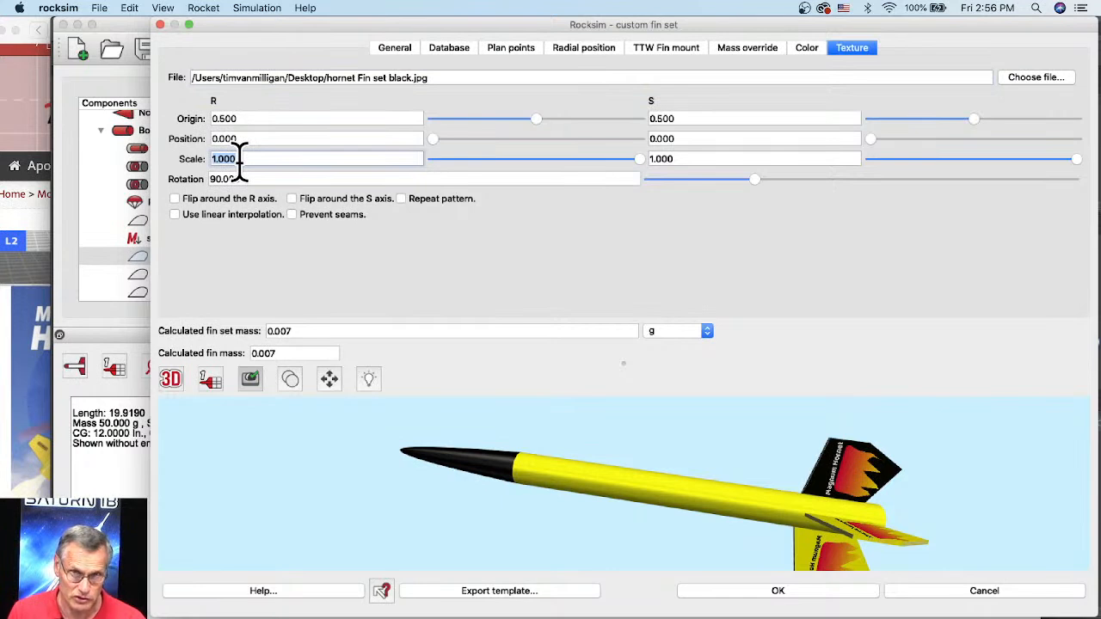
pyautogui.click(756, 182)
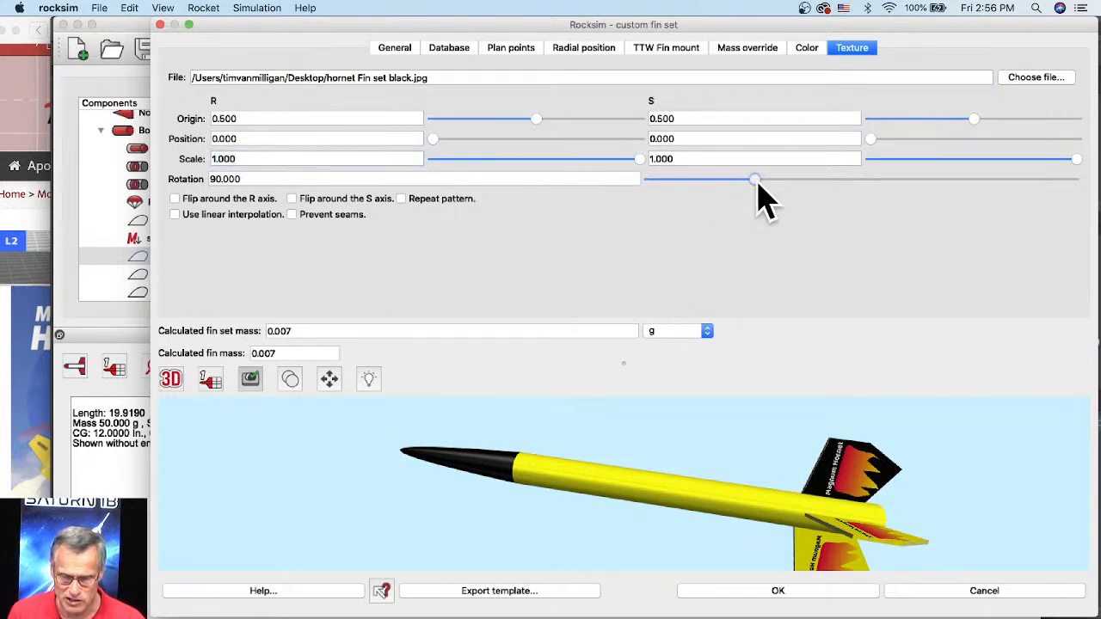
pyautogui.moveTo(756, 181); pyautogui.dragTo(802, 184)
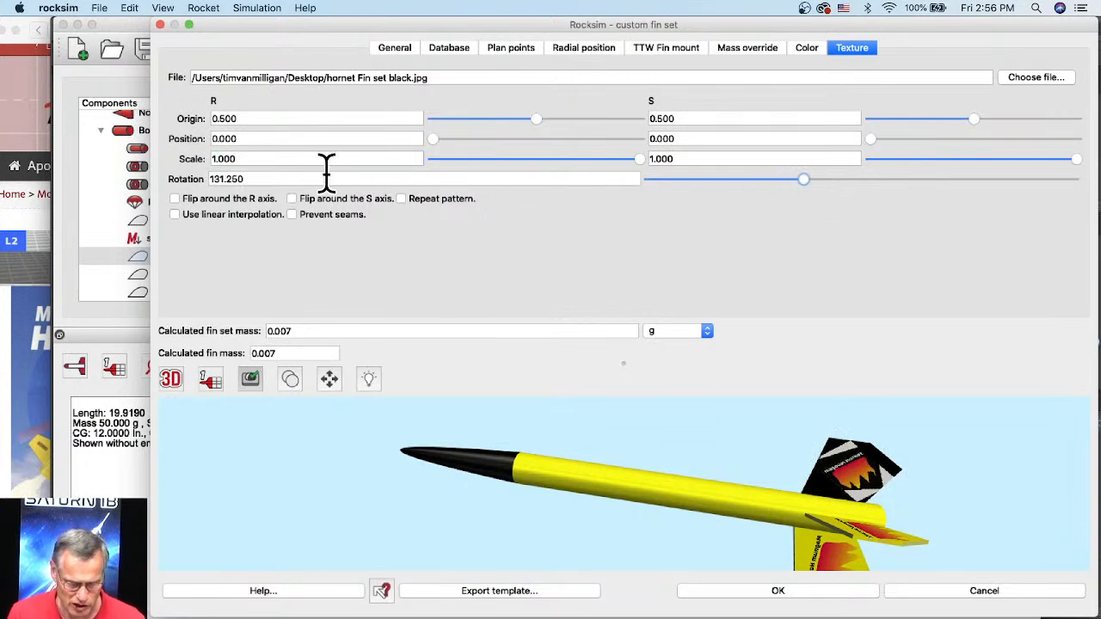
pyautogui.moveTo(327, 172); pyautogui.dragTo(209, 177)
pyautogui.write('0')
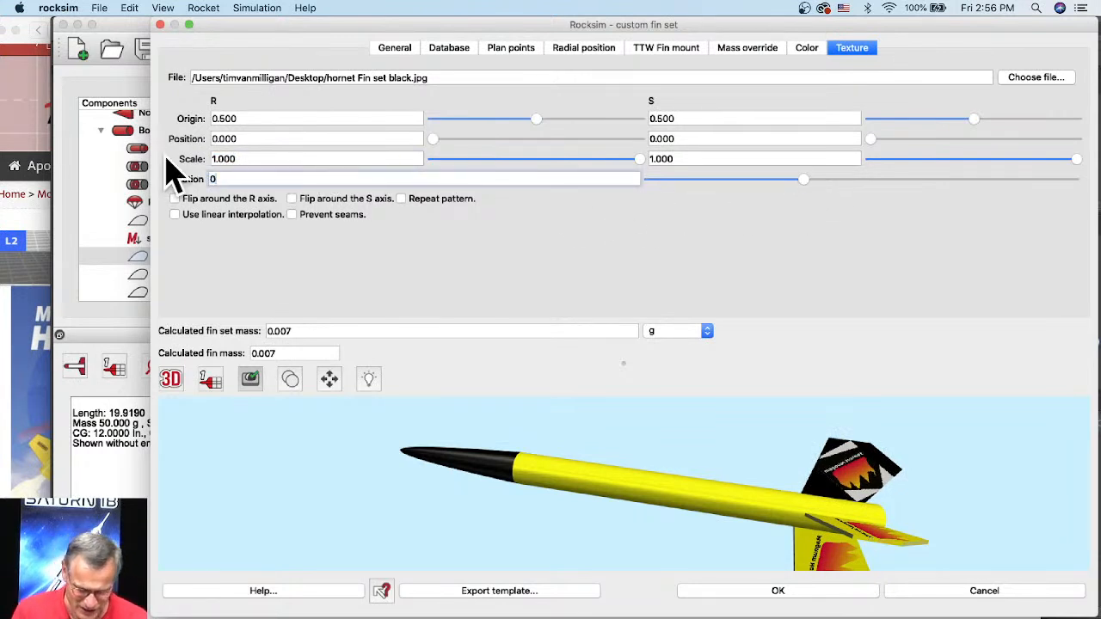
pyautogui.press('Return')
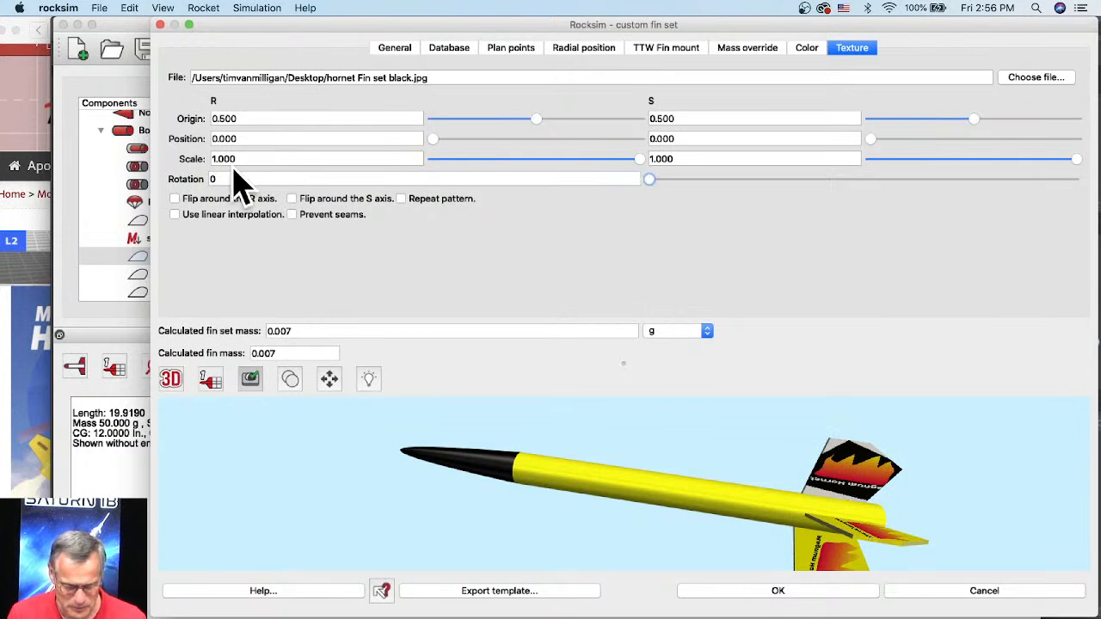
# Step: Set the black fin texture's rotation back to 90 degrees
pyautogui.moveTo(228, 176); pyautogui.dragTo(176, 170)
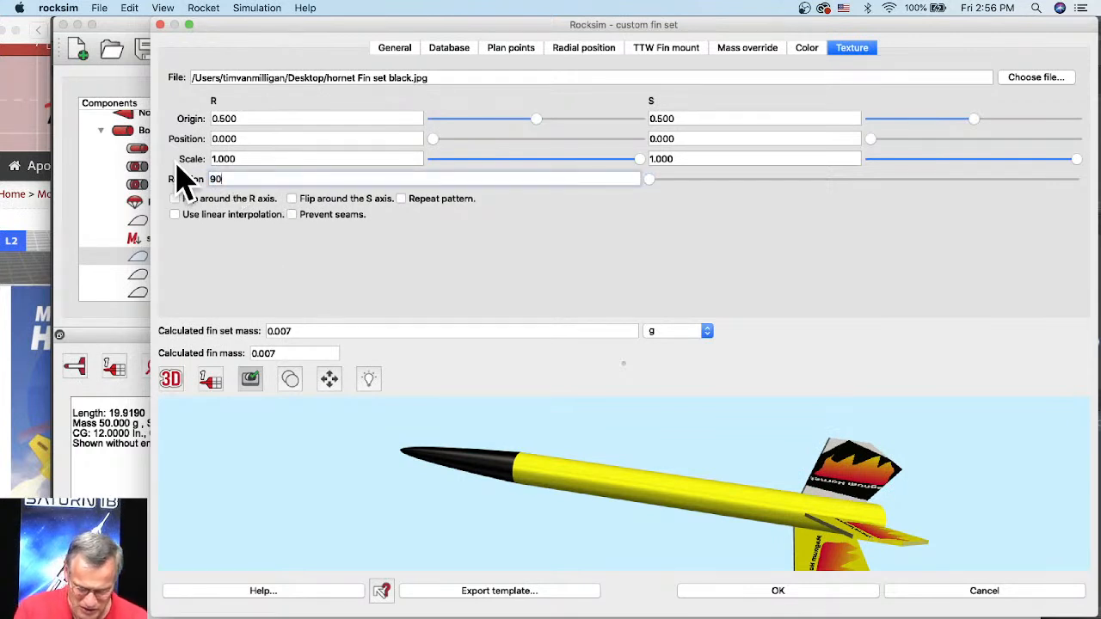
pyautogui.write('90')
pyautogui.press('Return')
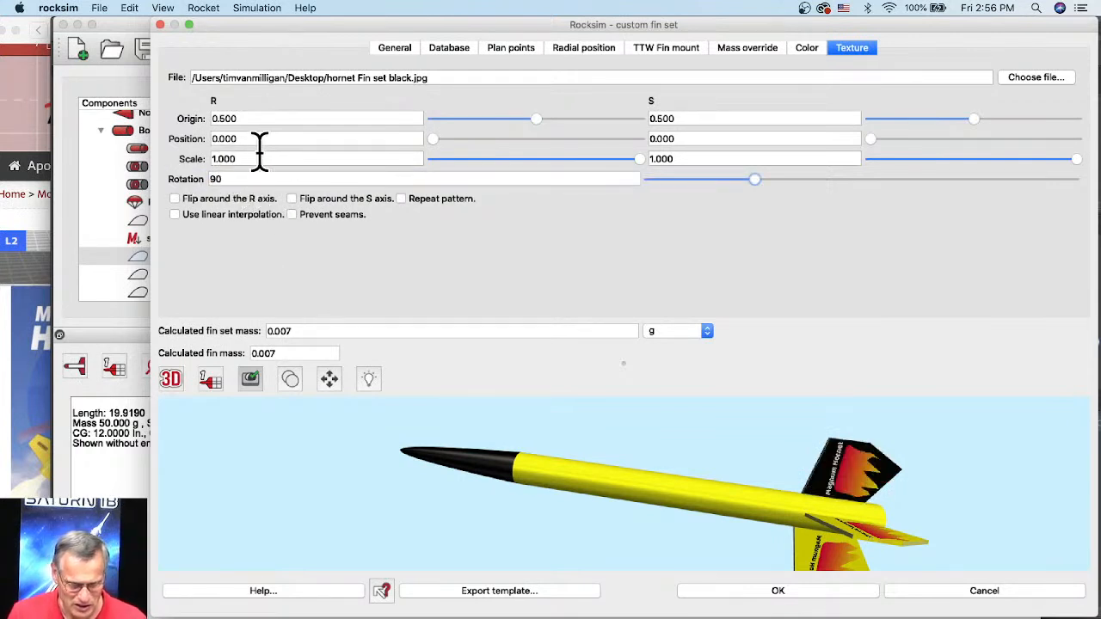
# Step: Try the black fin texture at scales of 0.400 in R and 0.230 in S, and return both to 1.000
pyautogui.moveTo(259, 155); pyautogui.dragTo(198, 158)
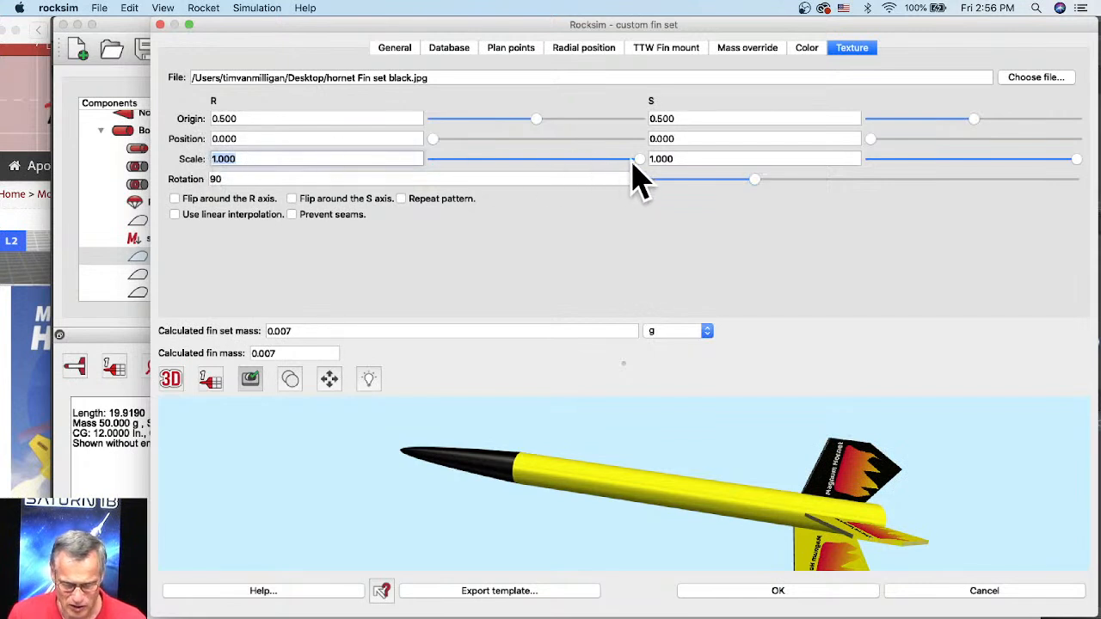
pyautogui.moveTo(635, 160); pyautogui.dragTo(515, 160)
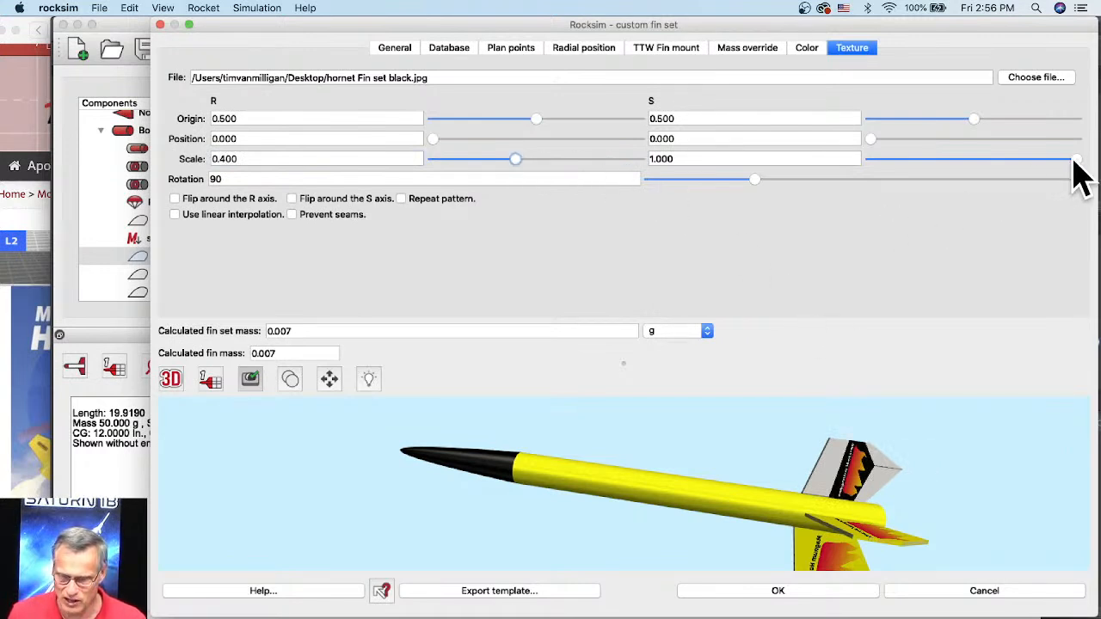
pyautogui.moveTo(1076, 159); pyautogui.dragTo(919, 163)
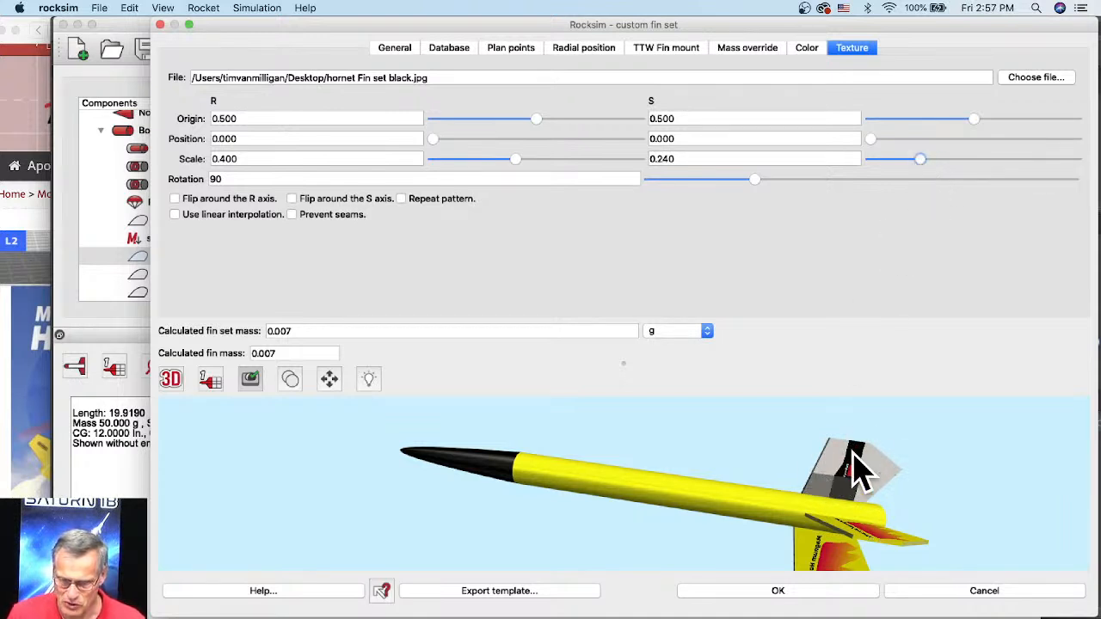
pyautogui.click(1077, 160)
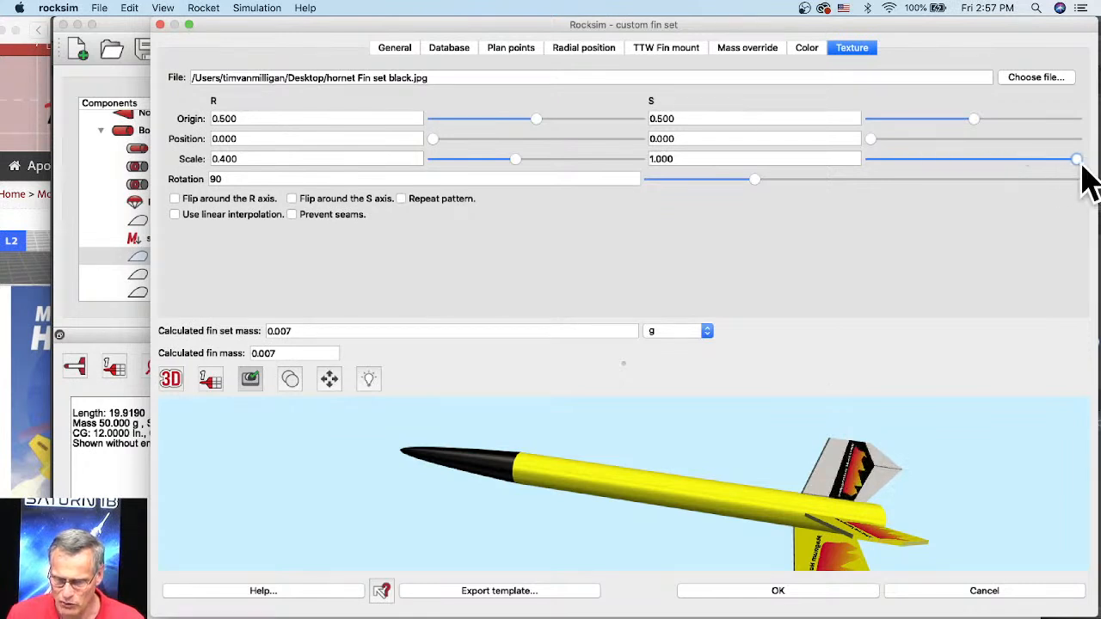
pyautogui.click(517, 160)
pyautogui.moveTo(607, 160); pyautogui.dragTo(656, 161)
# Step: Set the black fin texture's scale to 2.0 in both R and S
pyautogui.doubleClick(216, 160)
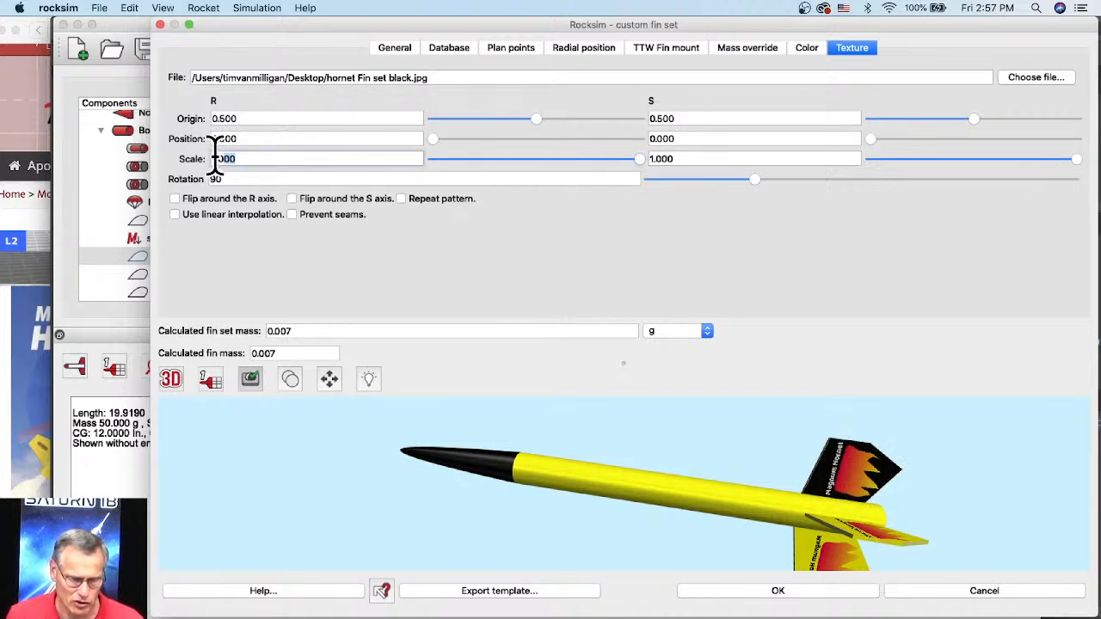
pyautogui.write('2')
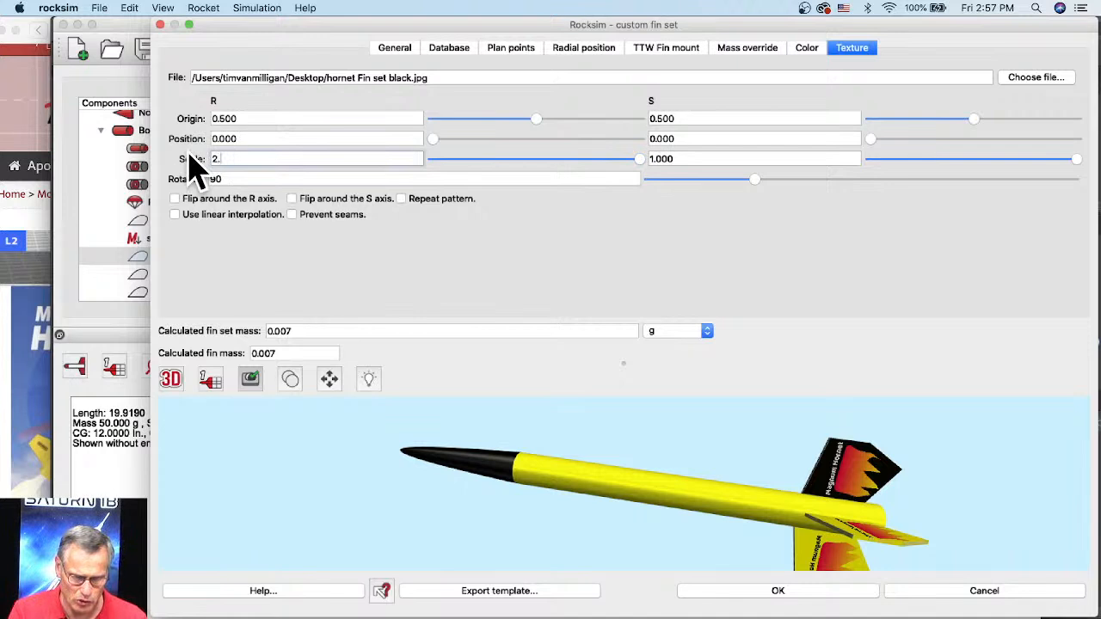
pyautogui.press('Tab')
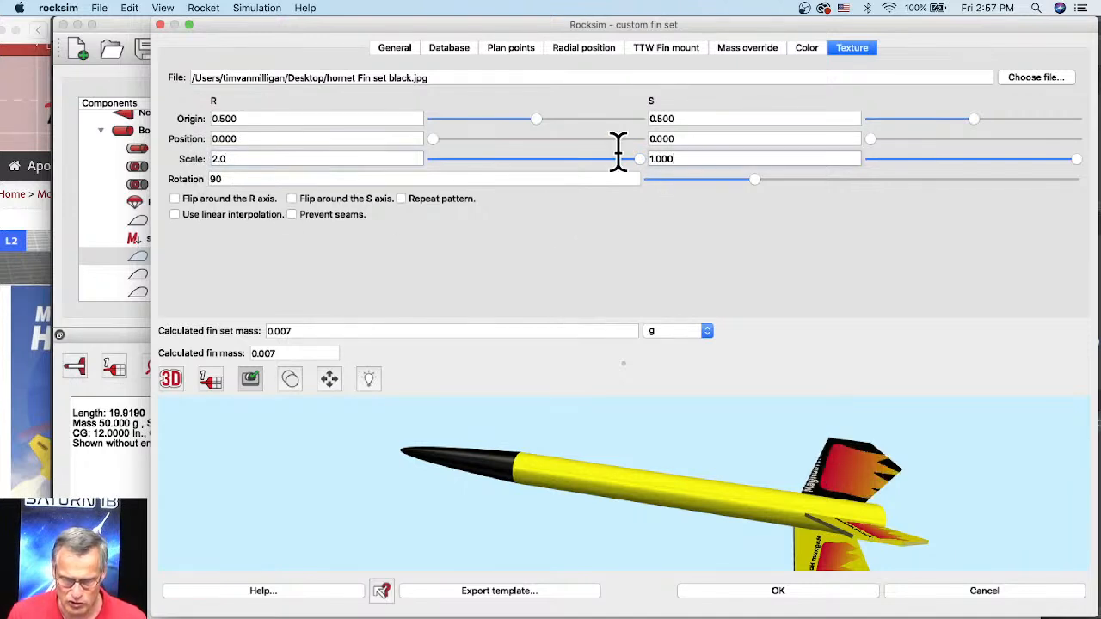
pyautogui.write('2')
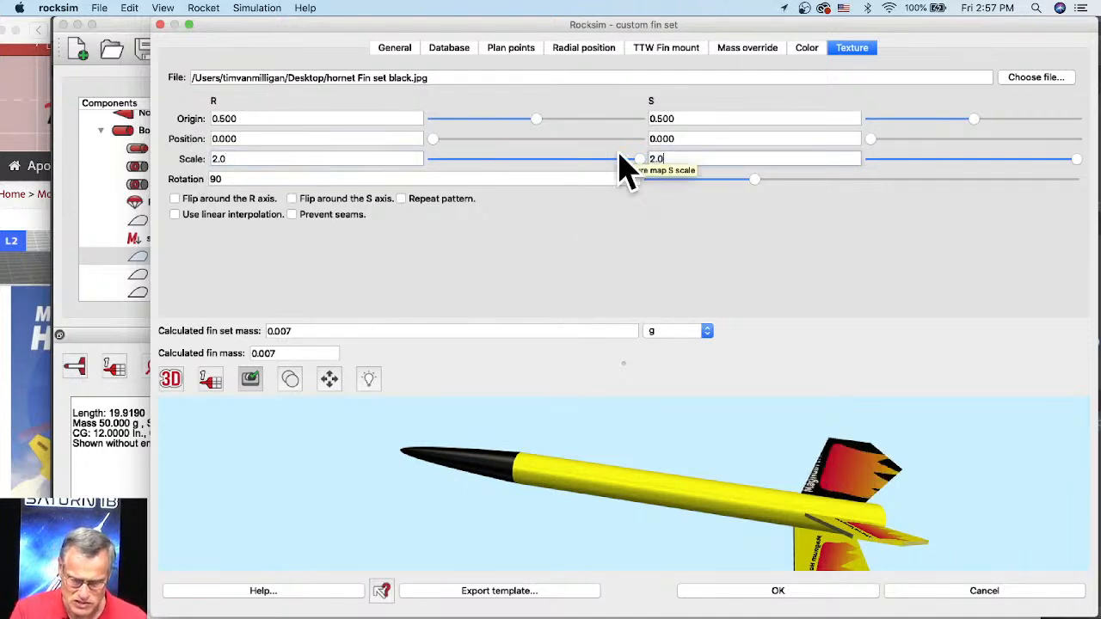
pyautogui.press('Tab')
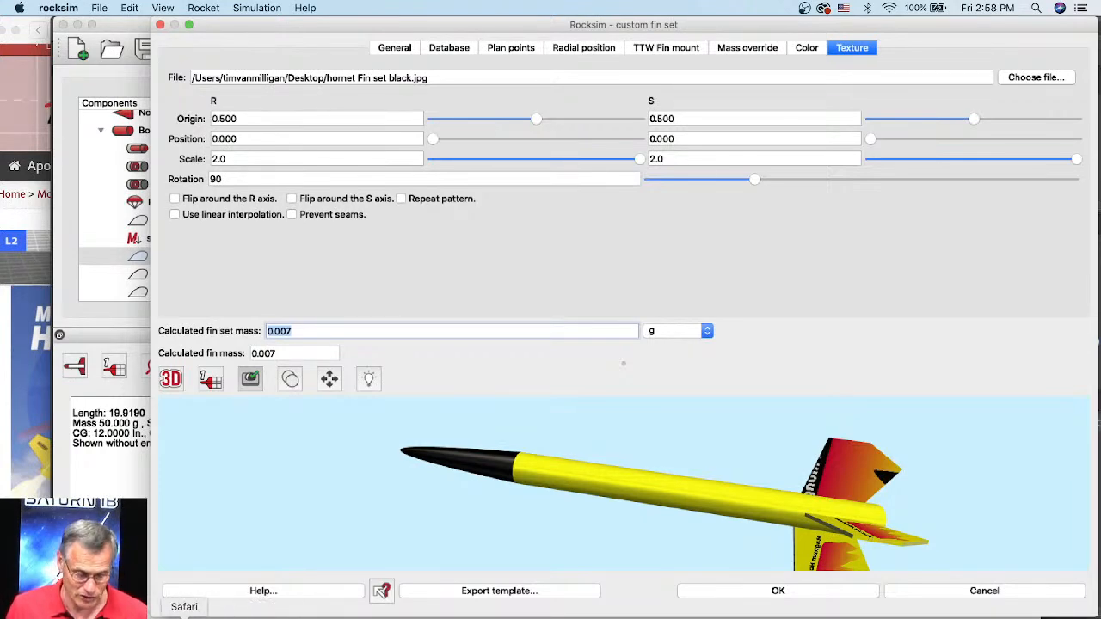
# Step: Switch to Safari, bring the Apogee Components page fully into view and open its list of rockets by manufacturer
pyautogui.click(182, 615)
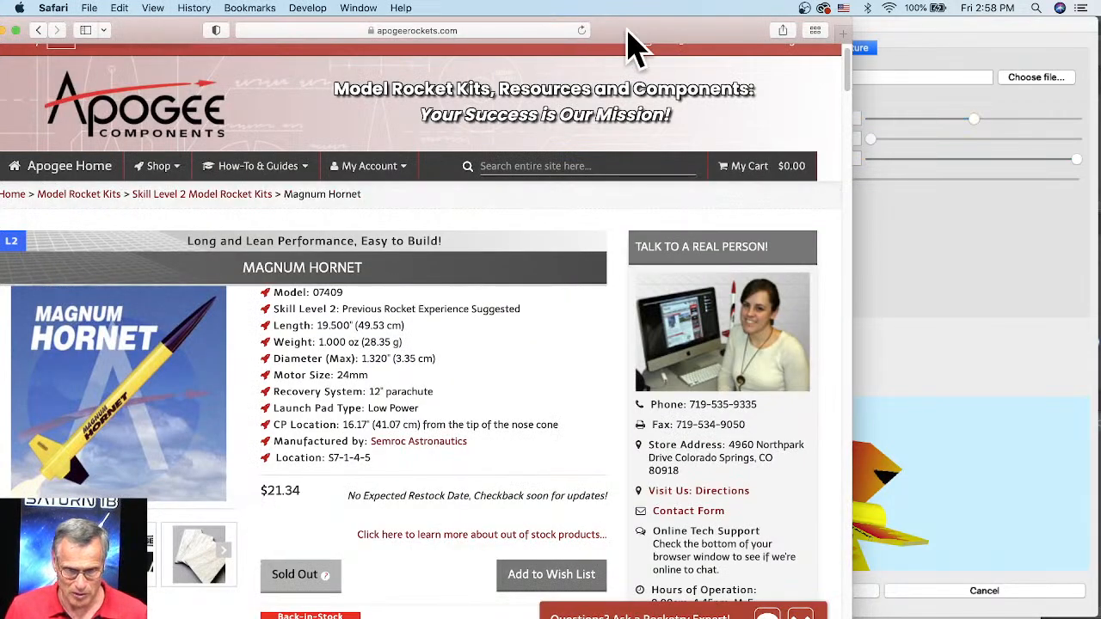
pyautogui.moveTo(633, 37); pyautogui.dragTo(811, 20)
pyautogui.click(682, 164)
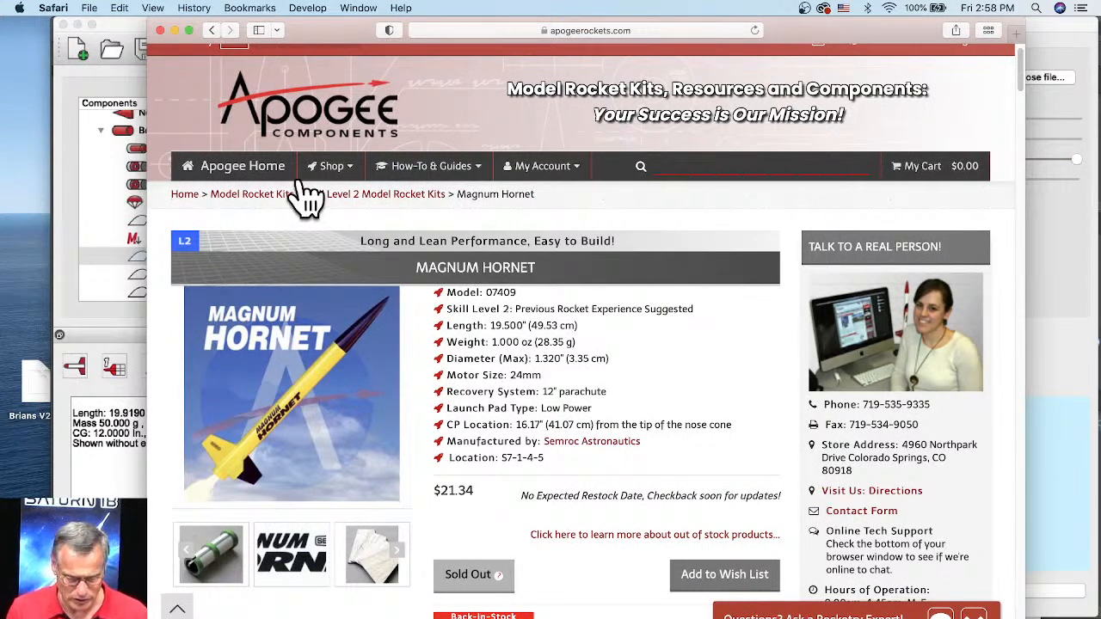
pyautogui.click(332, 172)
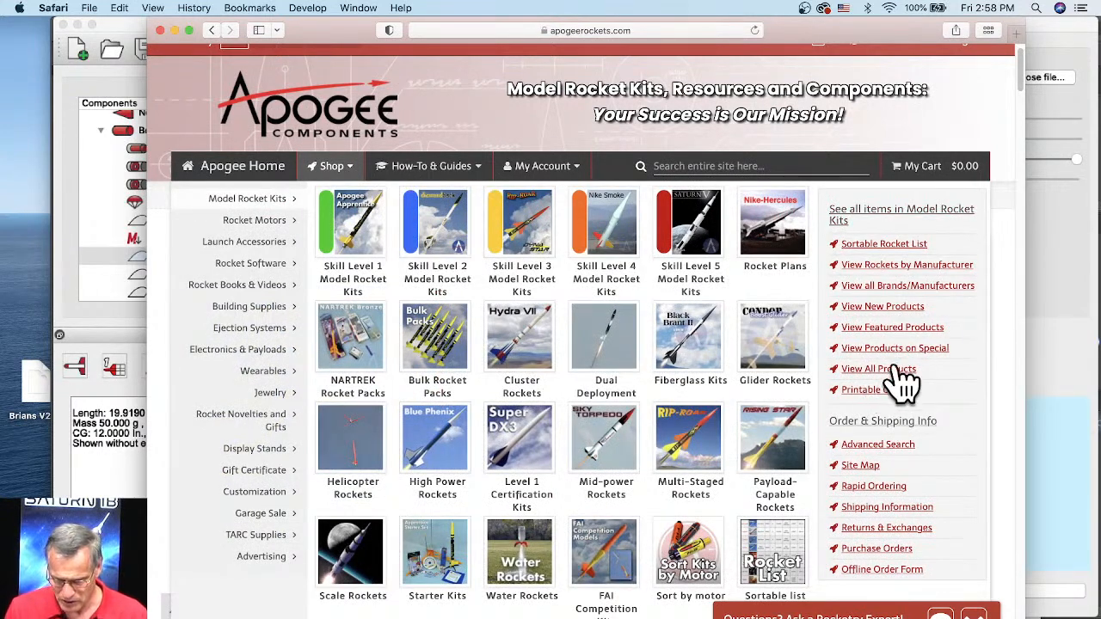
pyautogui.click(880, 266)
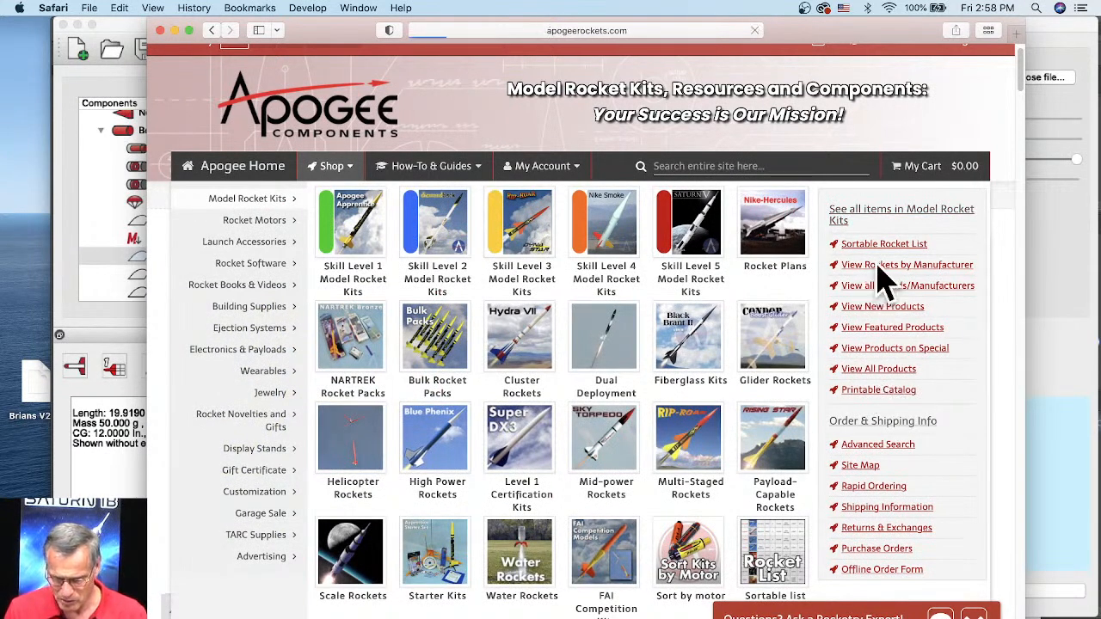
# Step: Open the product page of the Air Mail kit from Apogee's own rockets
pyautogui.scroll(-3, 659, 376)
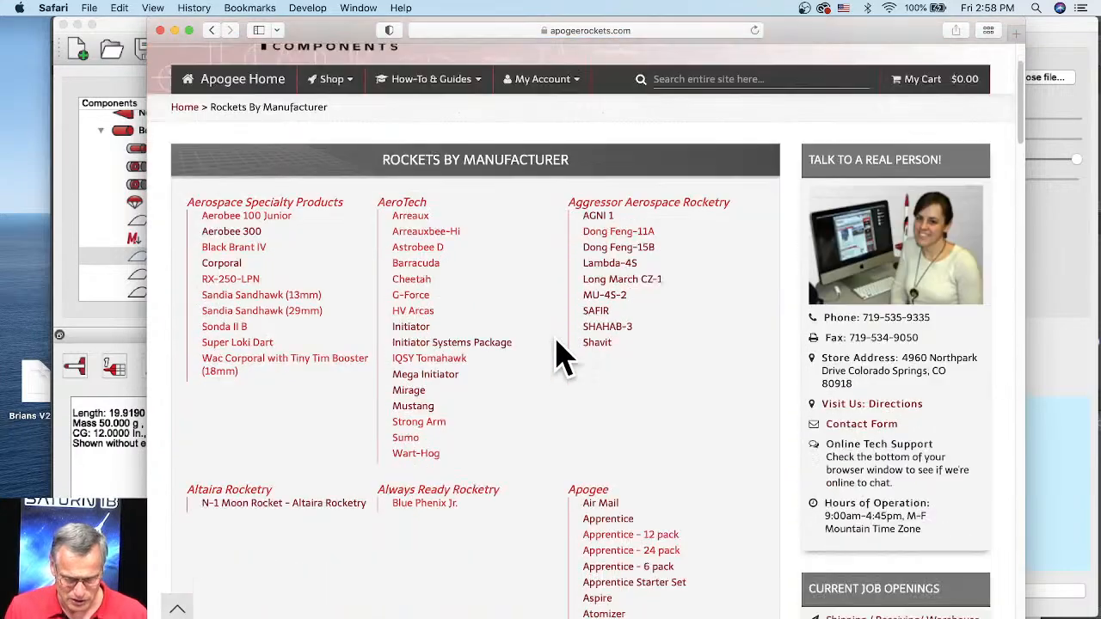
pyautogui.scroll(-5, 559, 357)
pyautogui.click(612, 342)
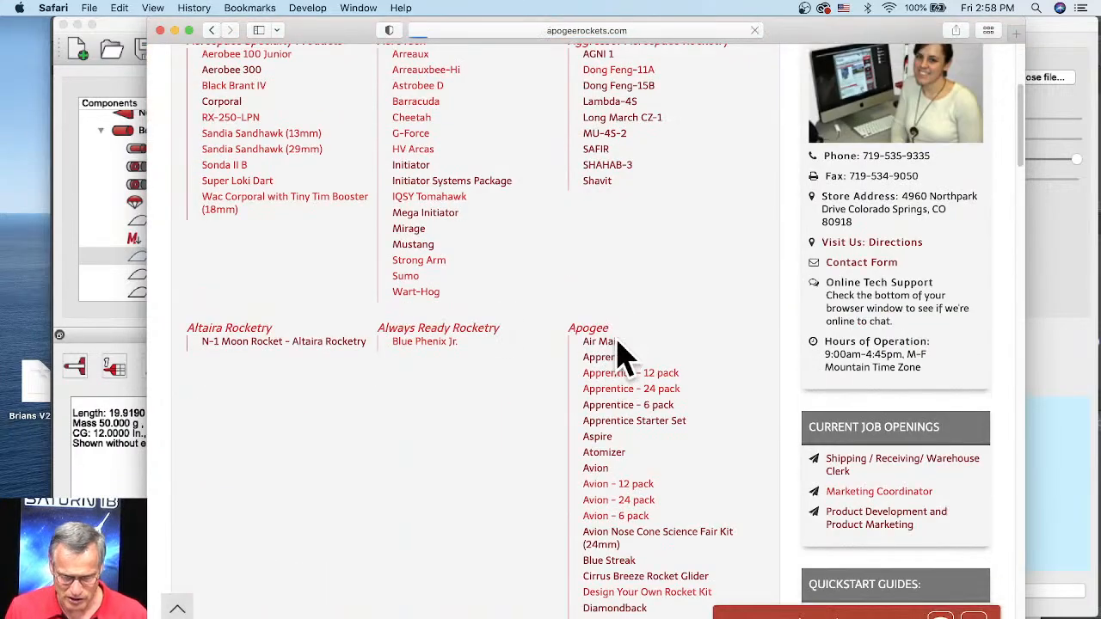
# Step: Open the PDF instruction sheet from the Air Mail kit's related documentation
pyautogui.scroll(-5, 598, 364)
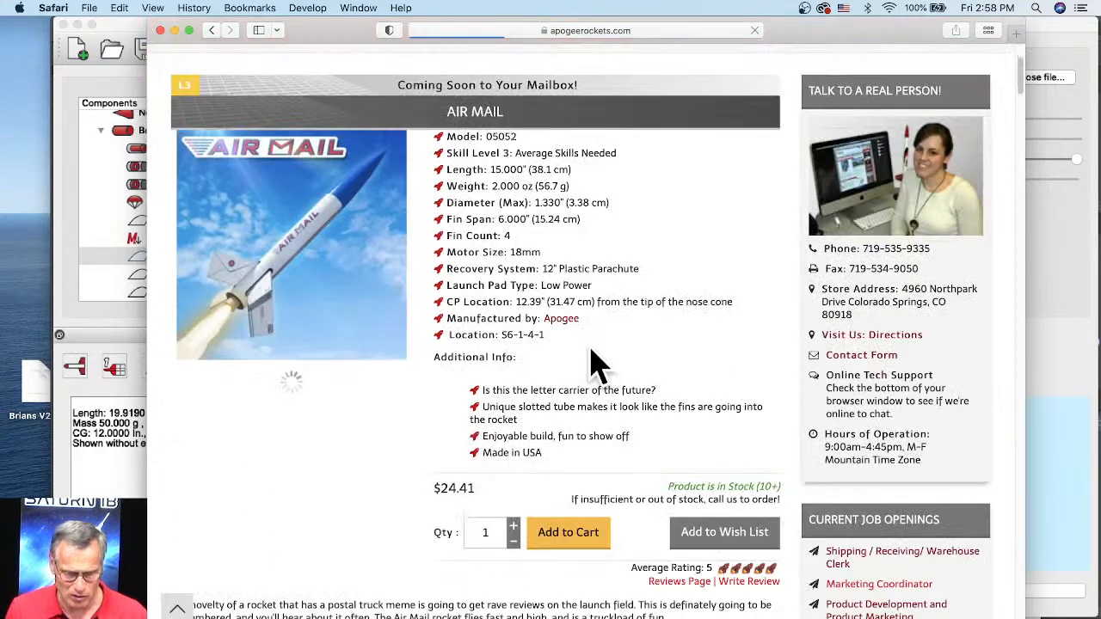
pyautogui.scroll(-4, 459, 307)
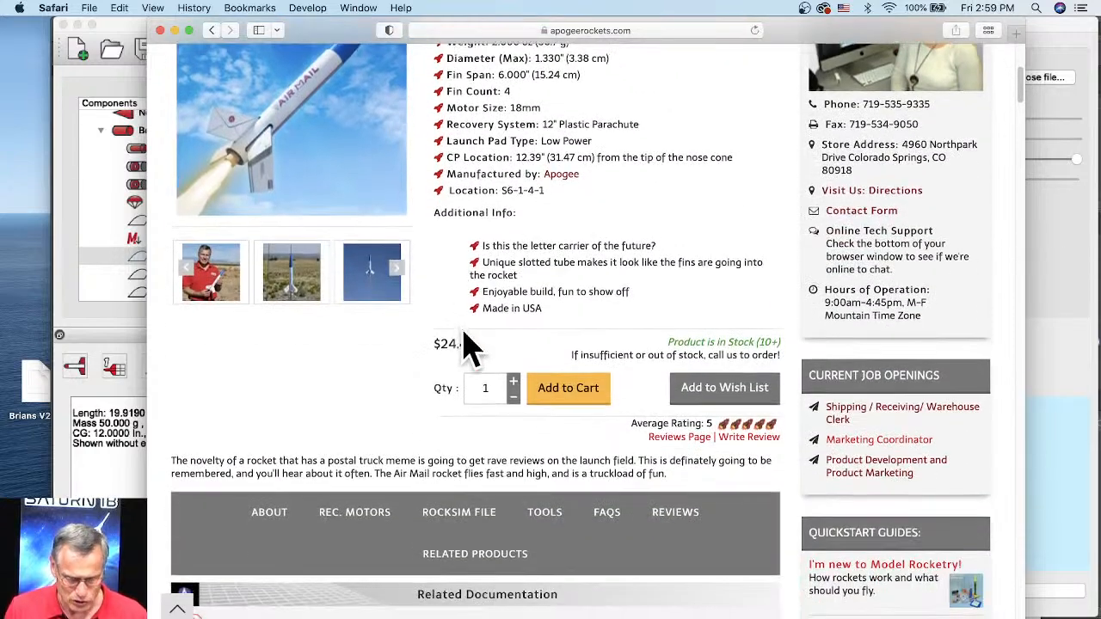
pyautogui.scroll(-2, 348, 516)
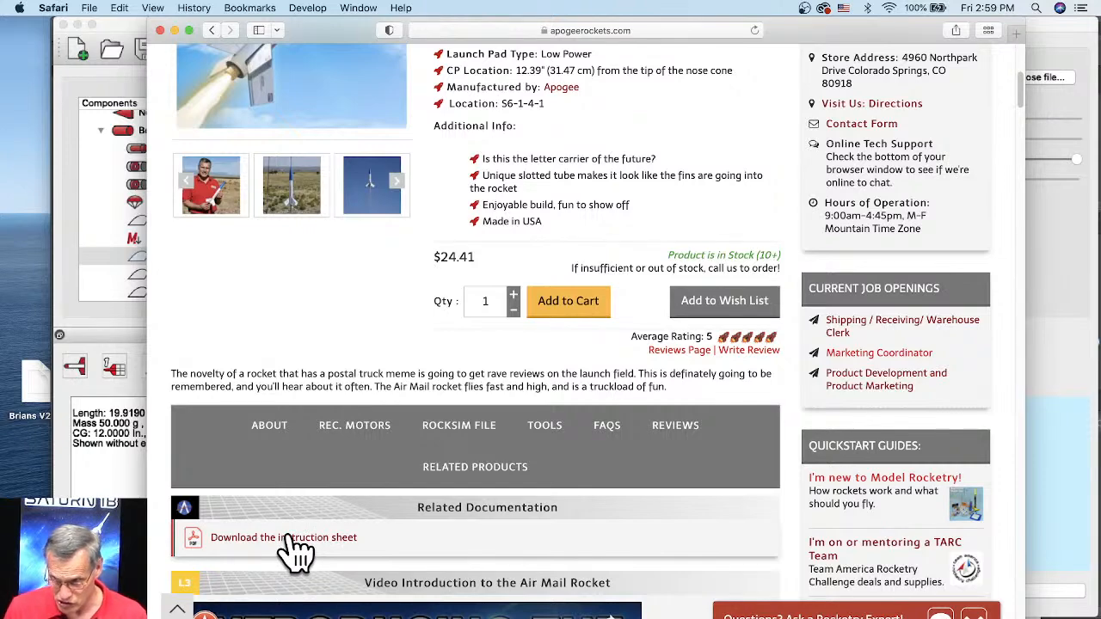
pyautogui.click(289, 537)
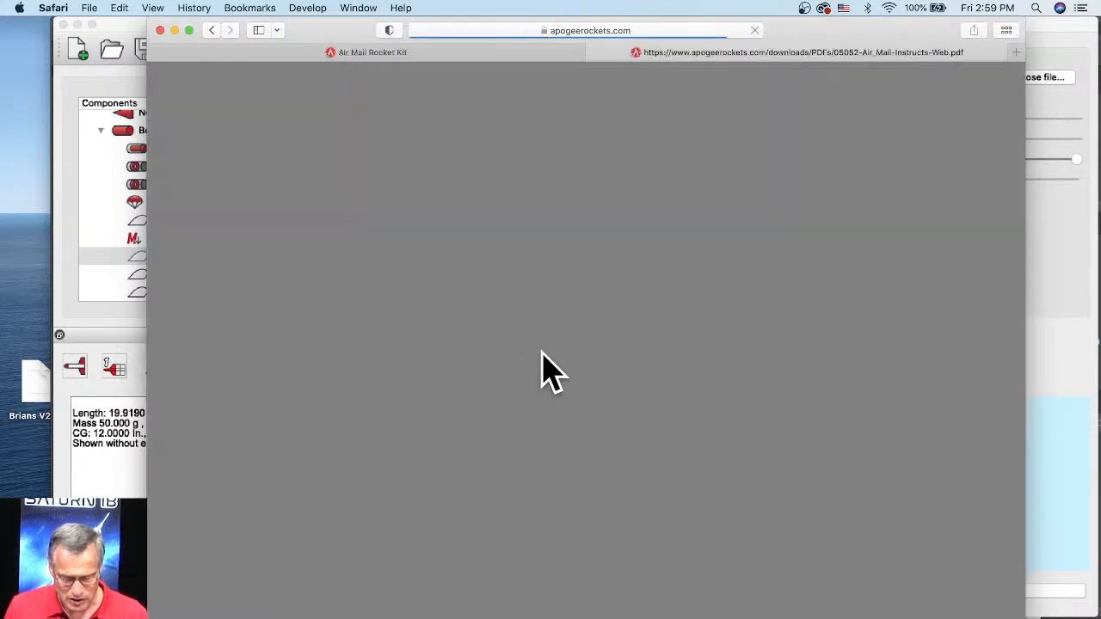
# Step: Examine the Air Mail instructions down to the Step 1 drawing, with an enlarged view of the fin outlines
pyautogui.scroll(-3, 550, 357)
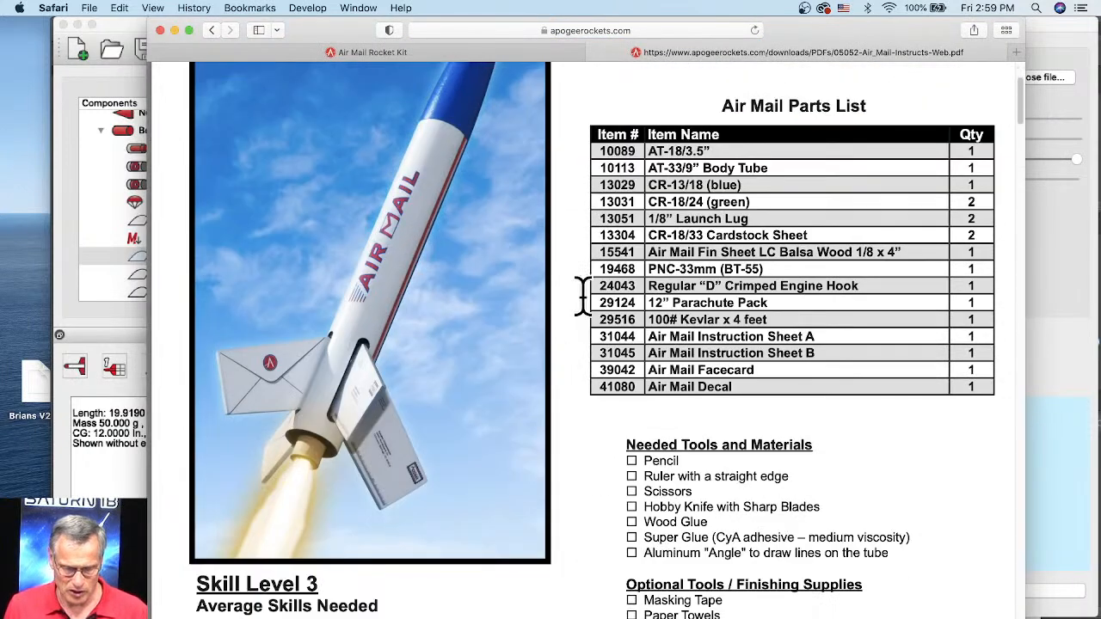
pyautogui.scroll(-3, 583, 297)
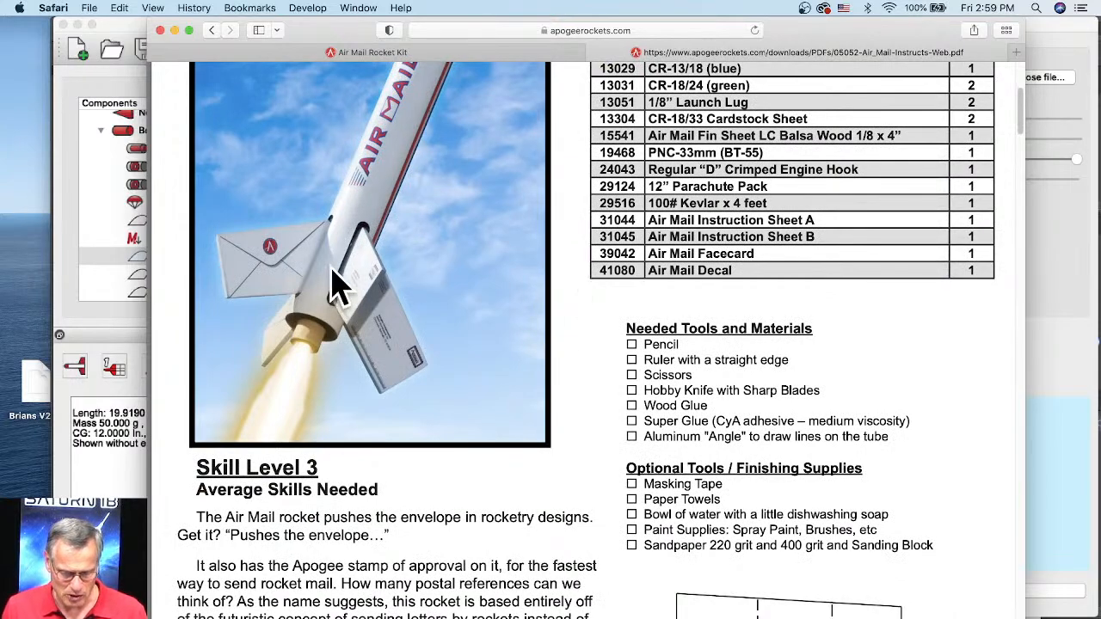
pyautogui.scroll(-5, 533, 402)
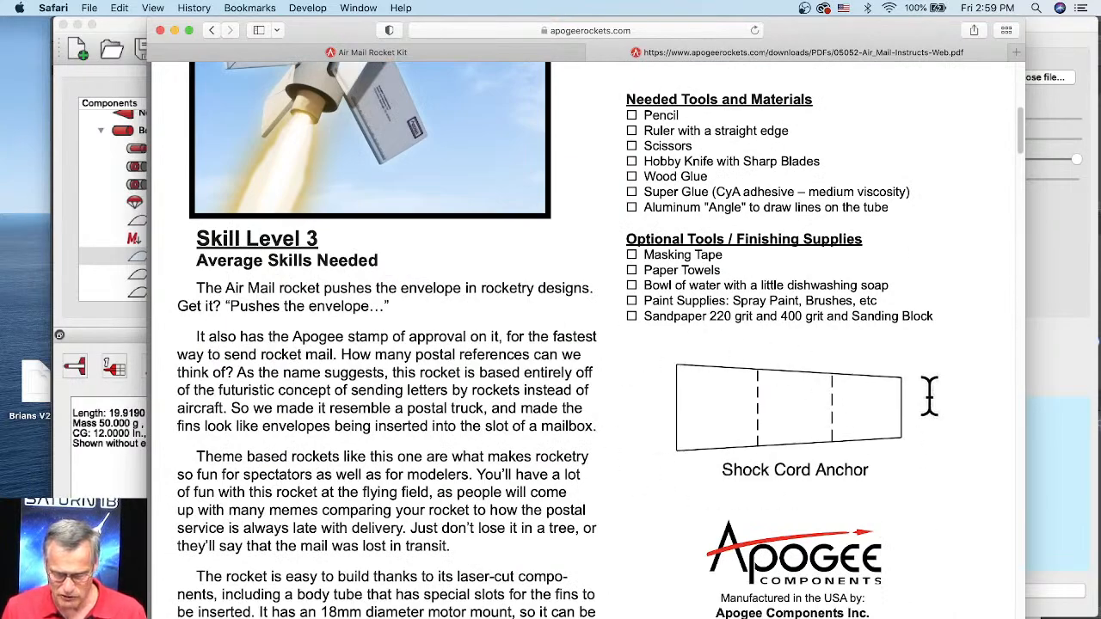
pyautogui.scroll(-10, 695, 353)
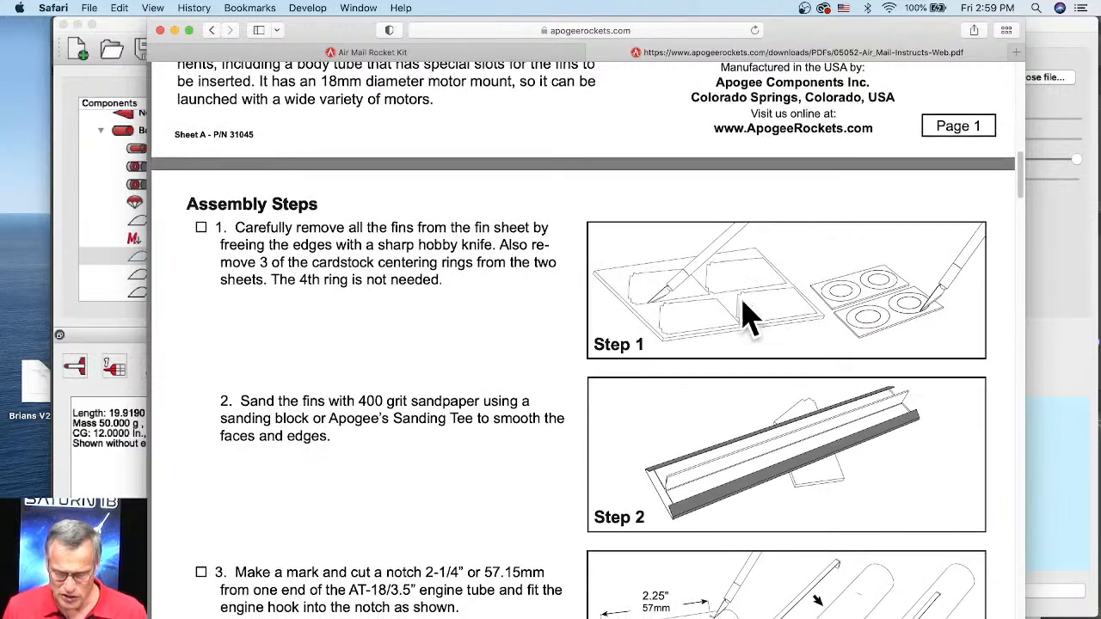
pyautogui.scroll(-2, 748, 318)
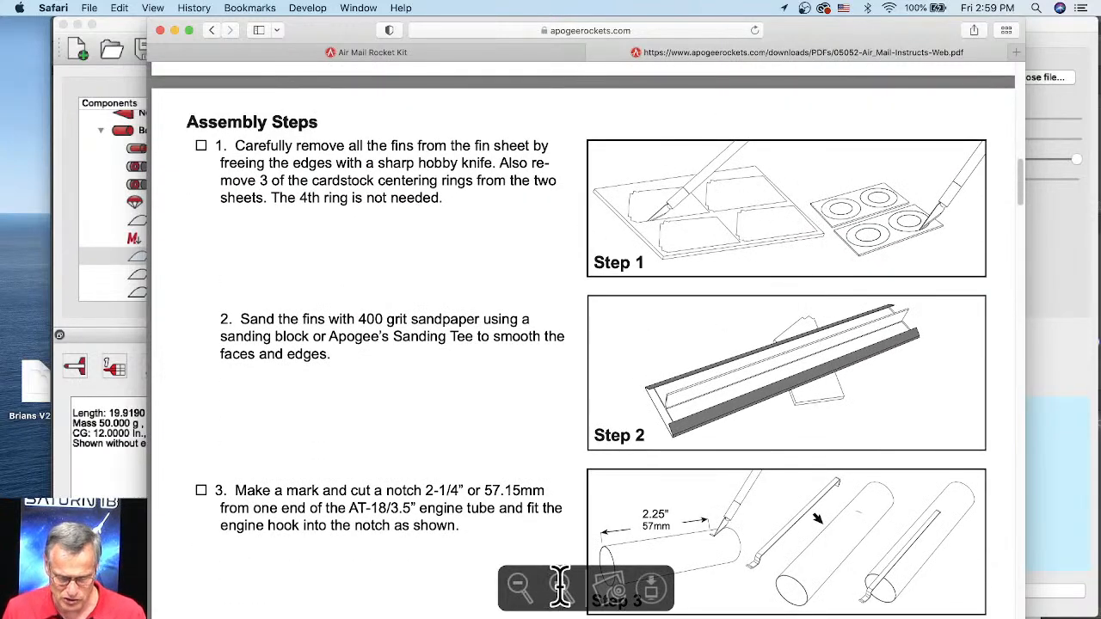
pyautogui.click(560, 585)
pyautogui.click(560, 585)
pyautogui.click(560, 585)
pyautogui.click(560, 585)
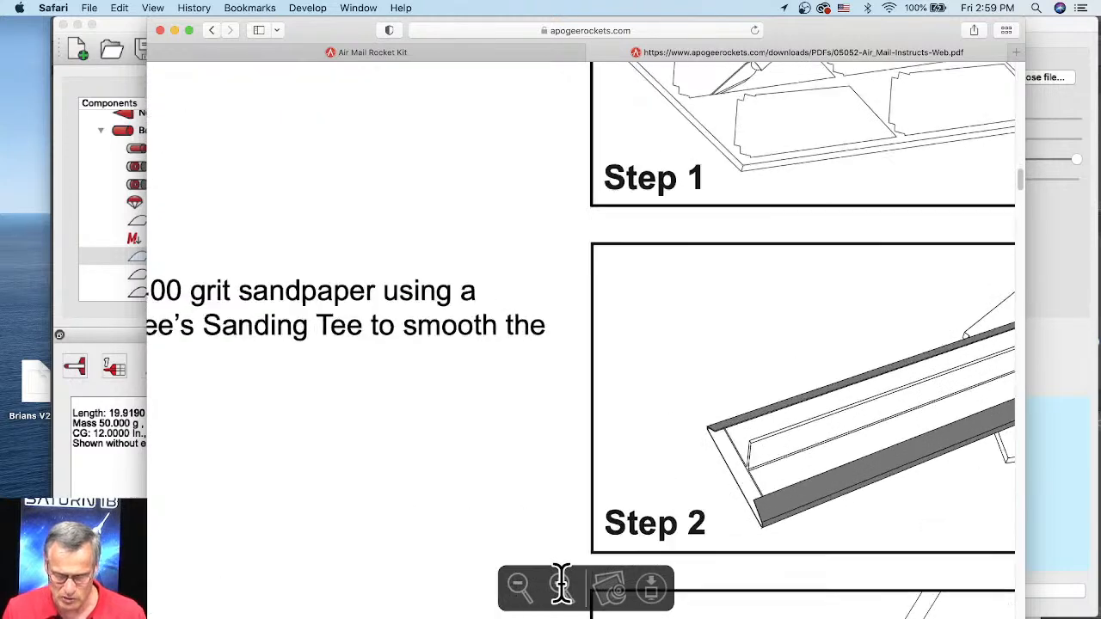
pyautogui.click(560, 585)
pyautogui.click(560, 585)
pyautogui.scroll(10, 817, 352)
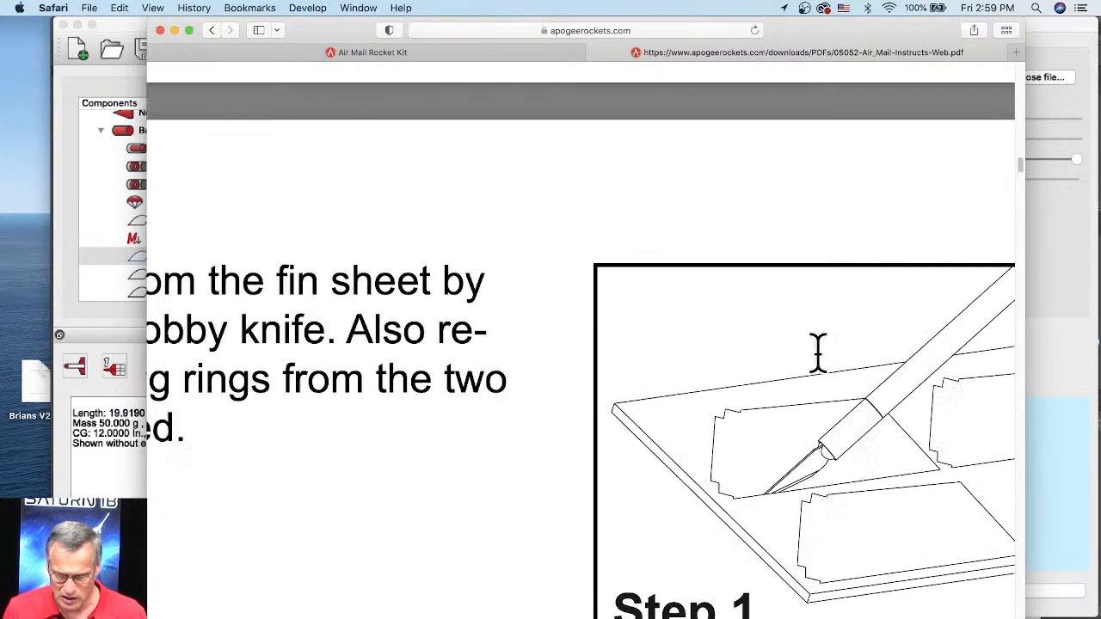
pyautogui.scroll(-4, 817, 353)
pyautogui.moveTo(551, 606)
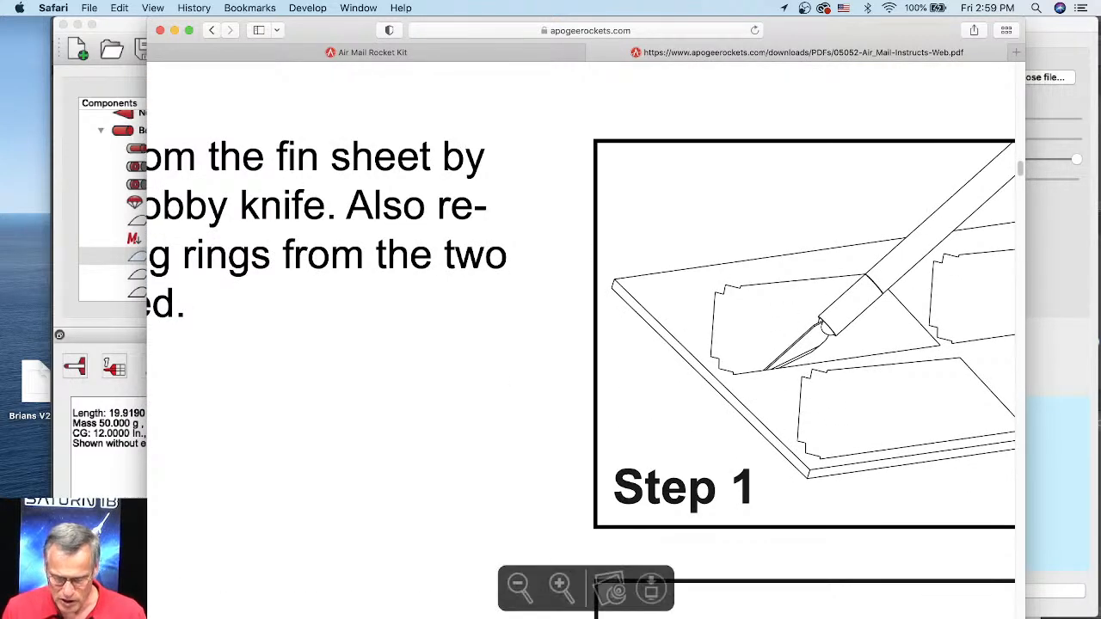
pyautogui.click(560, 585)
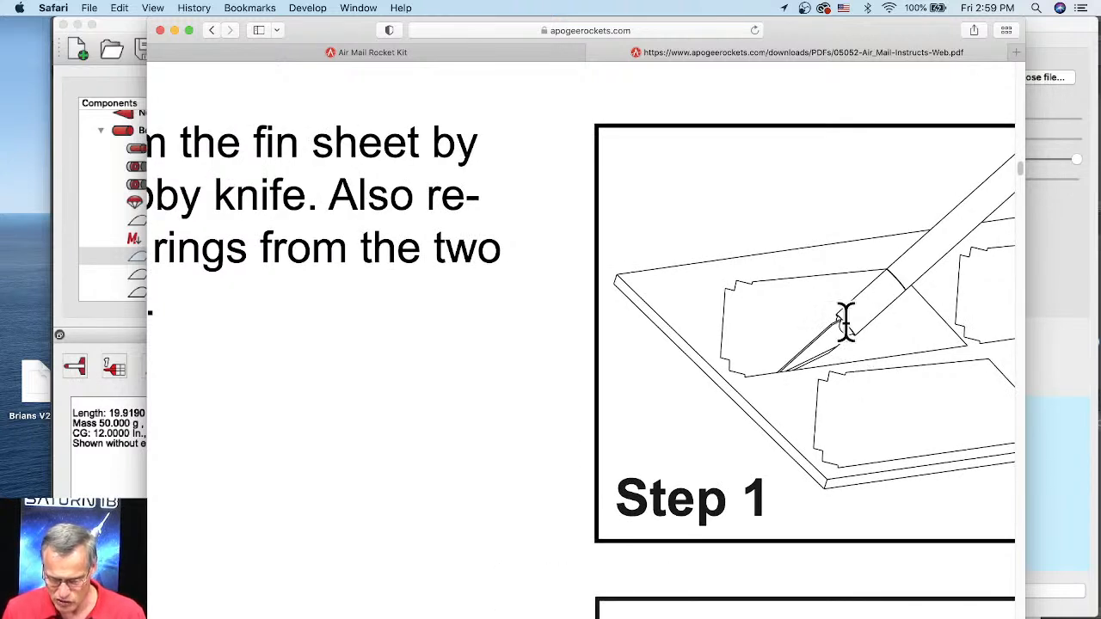
# Step: Return to the first page of the instructions and examine the Air Mail rocket photo at higher magnification
pyautogui.moveTo(560, 606)
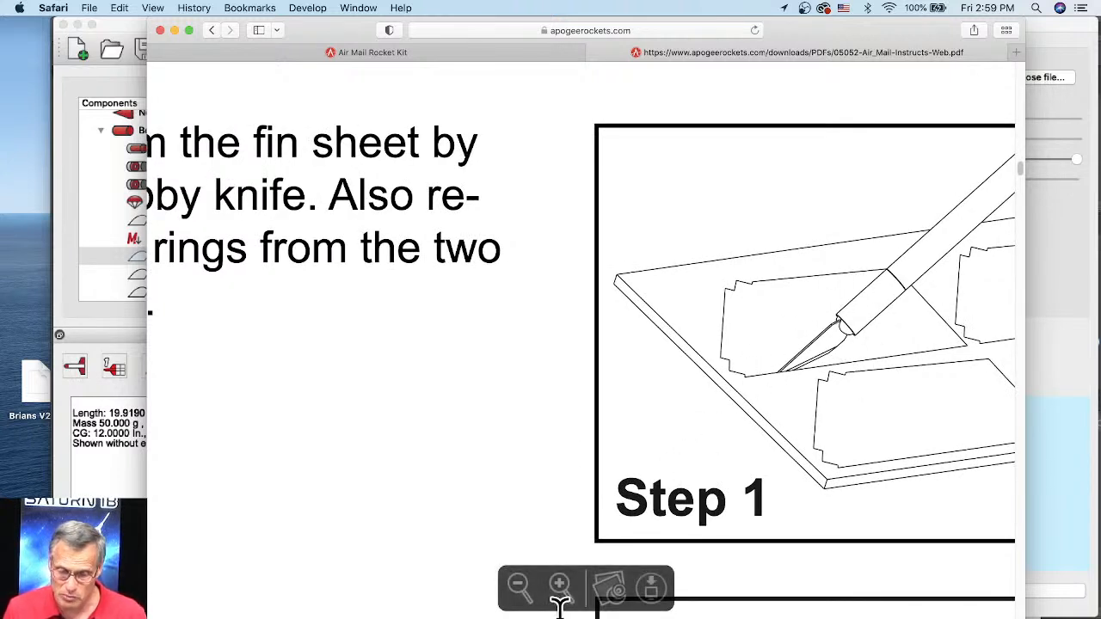
pyautogui.click(516, 585)
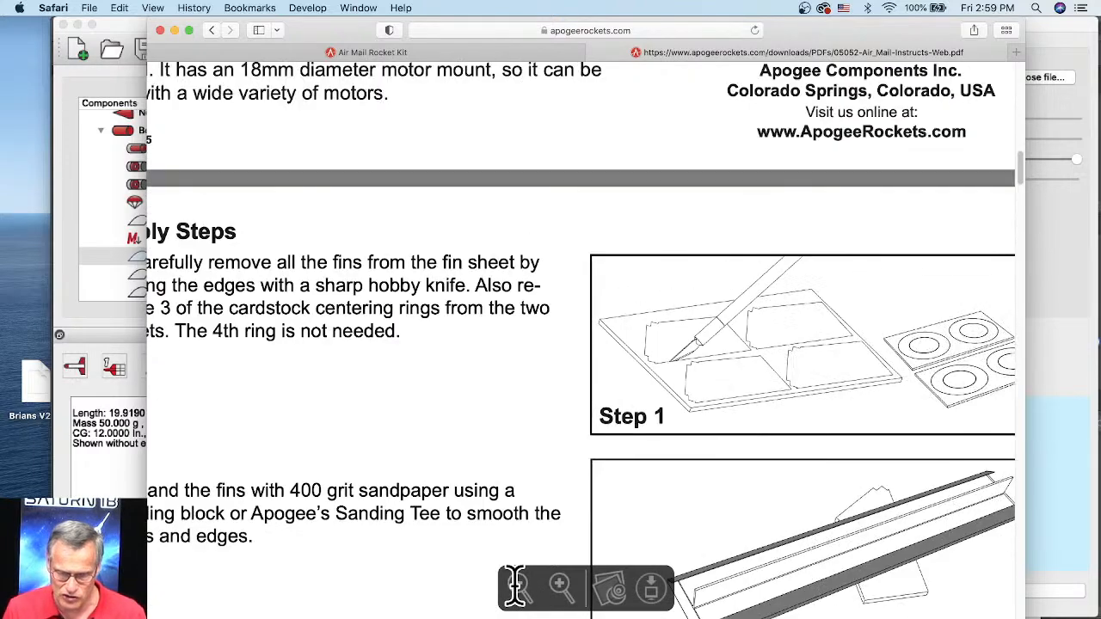
pyautogui.click(516, 585)
pyautogui.scroll(10, 405, 388)
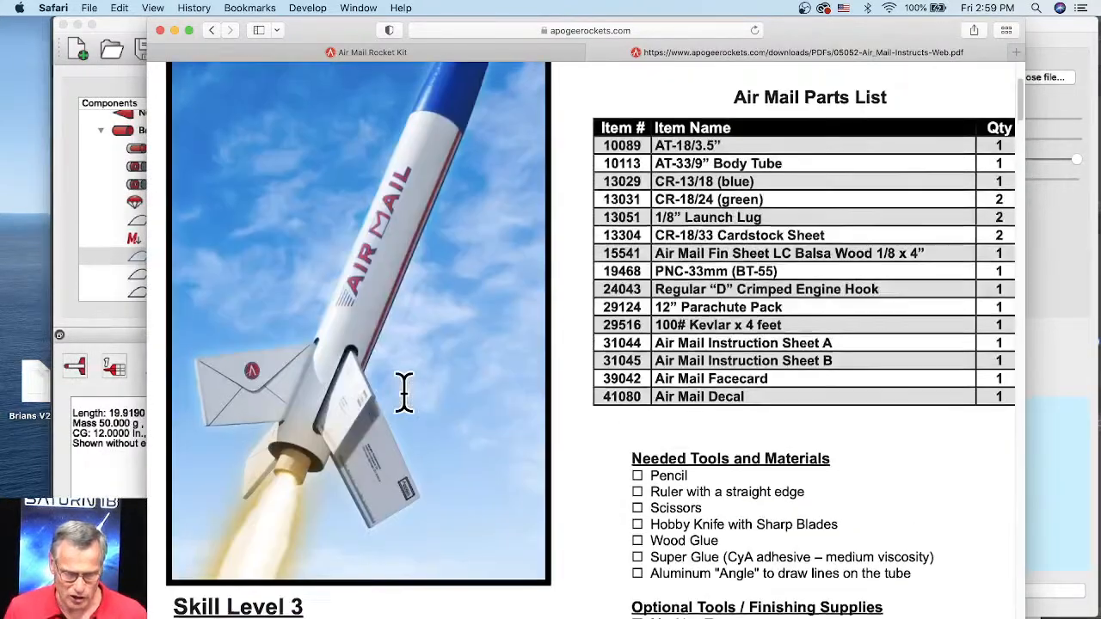
pyautogui.scroll(4, 405, 391)
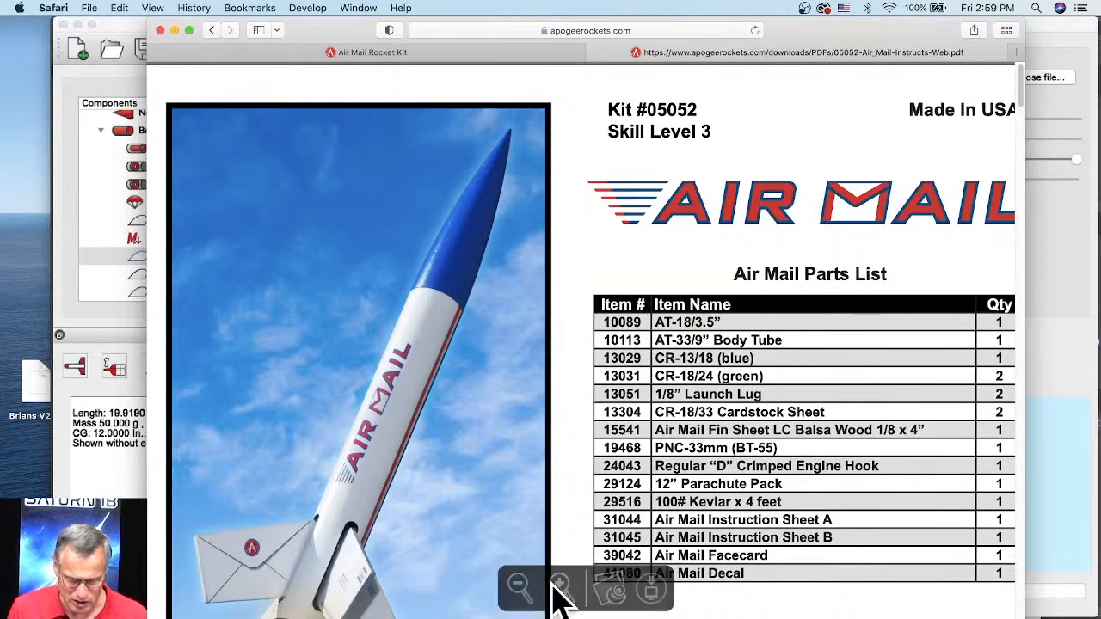
pyautogui.click(555, 583)
pyautogui.click(555, 582)
pyautogui.click(527, 582)
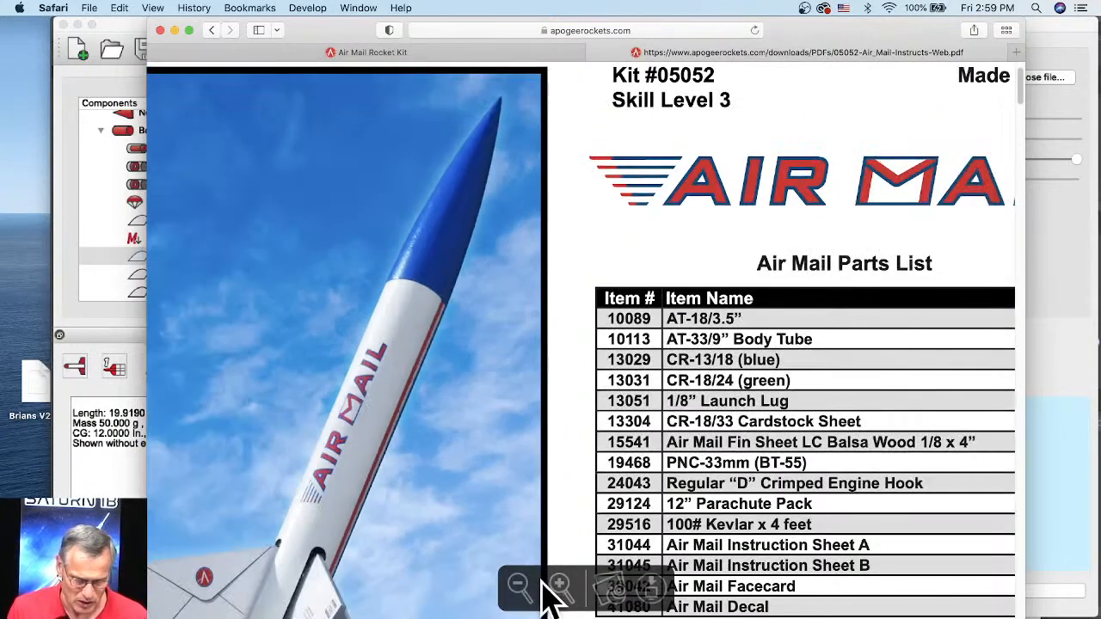
pyautogui.click(557, 584)
pyautogui.click(557, 584)
pyautogui.click(560, 585)
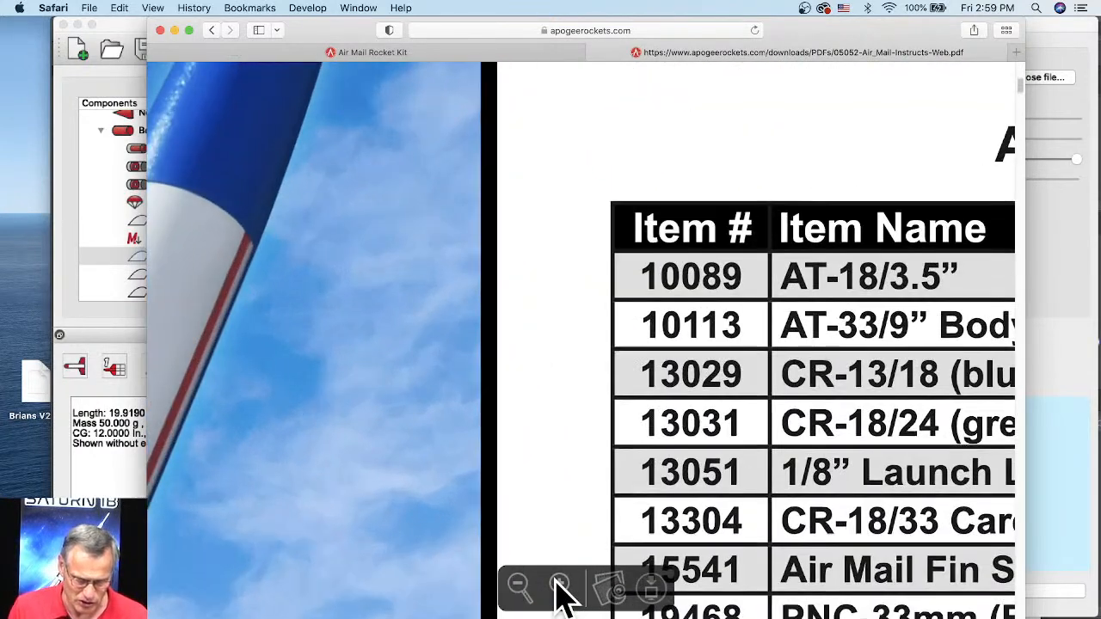
pyautogui.click(560, 585)
pyautogui.scroll(1, 249, 275)
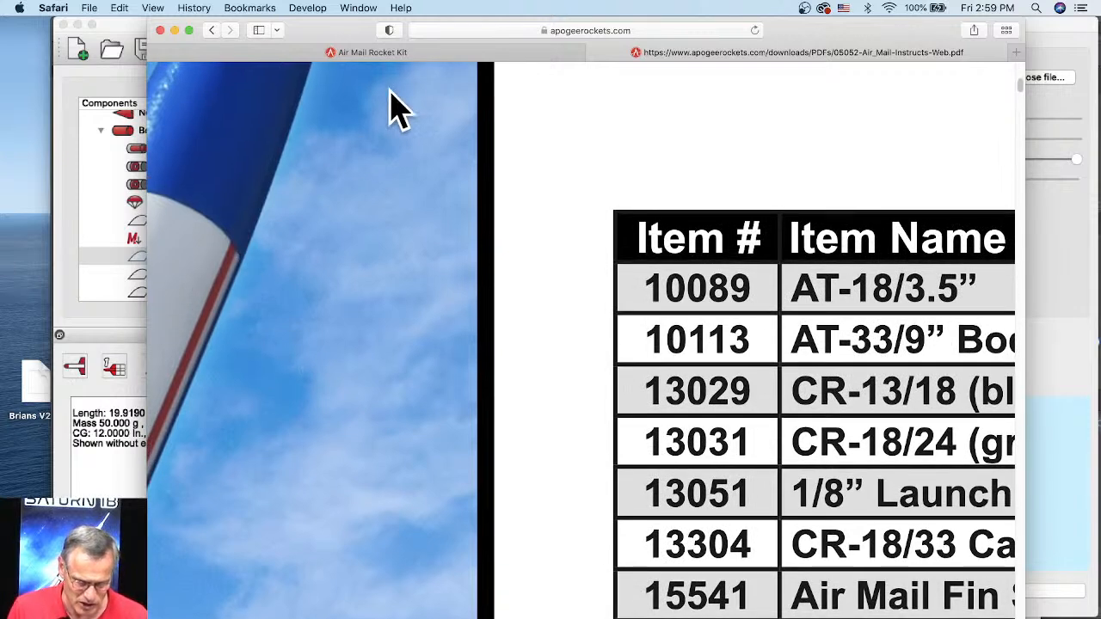
# Step: Examine the Air Mail lettering and stripes on the enlarged rocket photo, and reduce the magnification until the full page width shows
pyautogui.hscroll(-8, 455, 511)
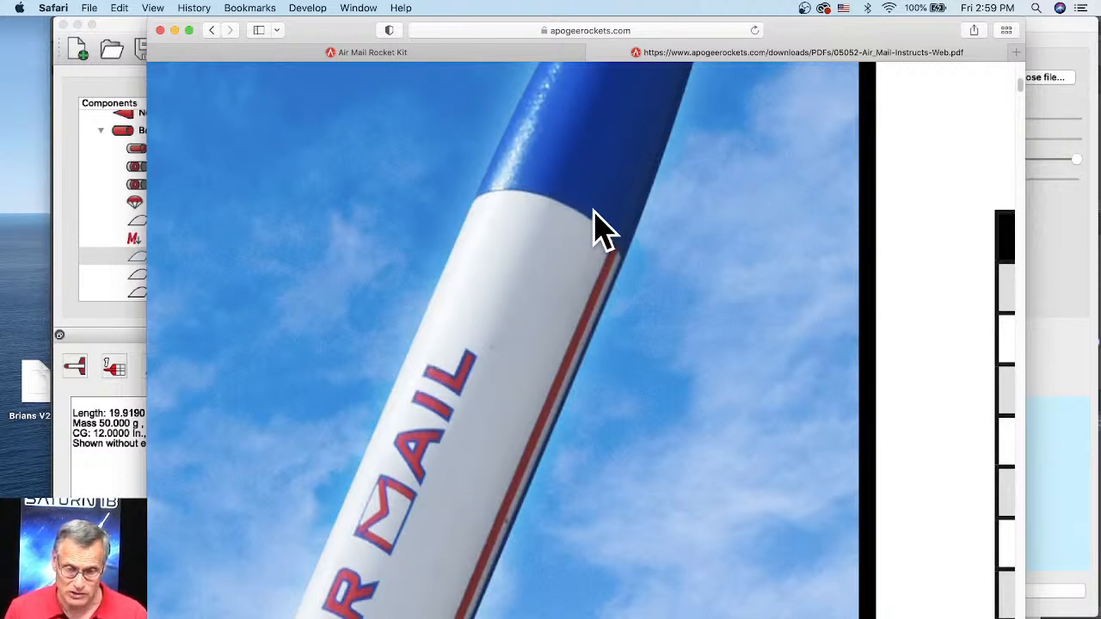
pyautogui.scroll(-4, 597, 226)
pyautogui.scroll(-1, 693, 294)
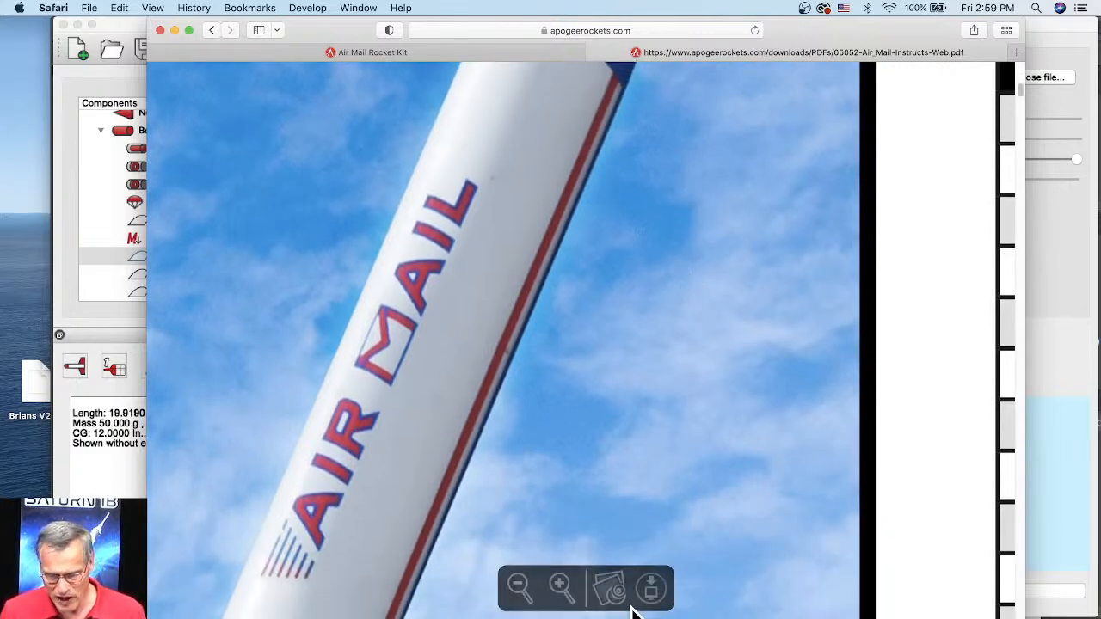
pyautogui.click(519, 586)
pyautogui.click(524, 582)
pyautogui.click(524, 582)
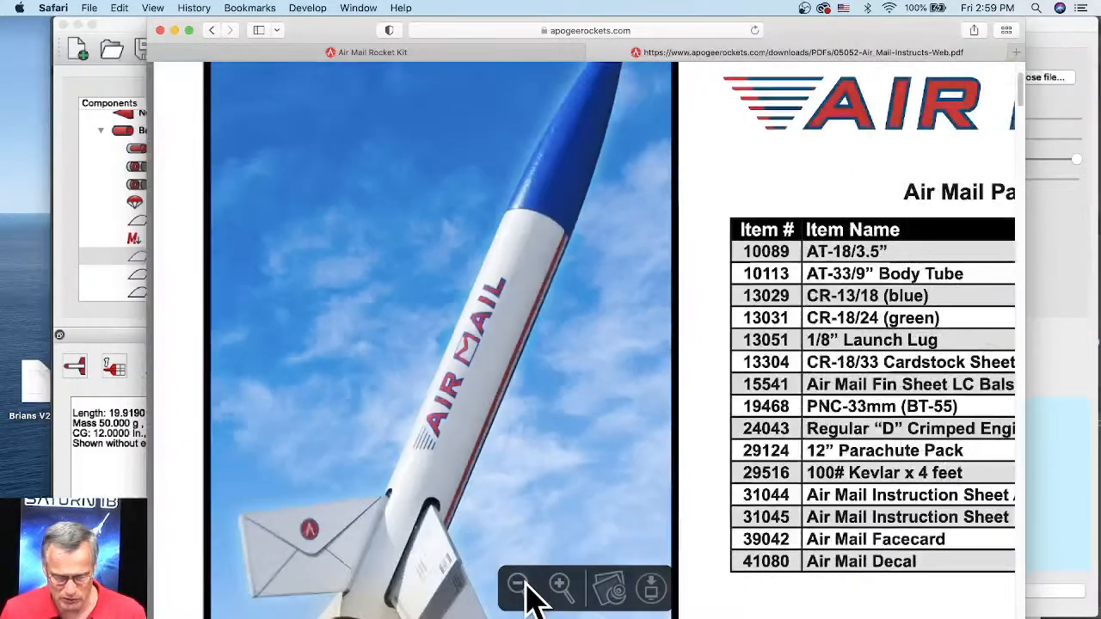
pyautogui.click(525, 582)
pyautogui.click(525, 583)
# Step: Examine assembly steps 1 to 5 of the Air Mail instructions, including another look at the rocket photo on page 1
pyautogui.scroll(-1, 657, 444)
pyautogui.scroll(-15, 657, 443)
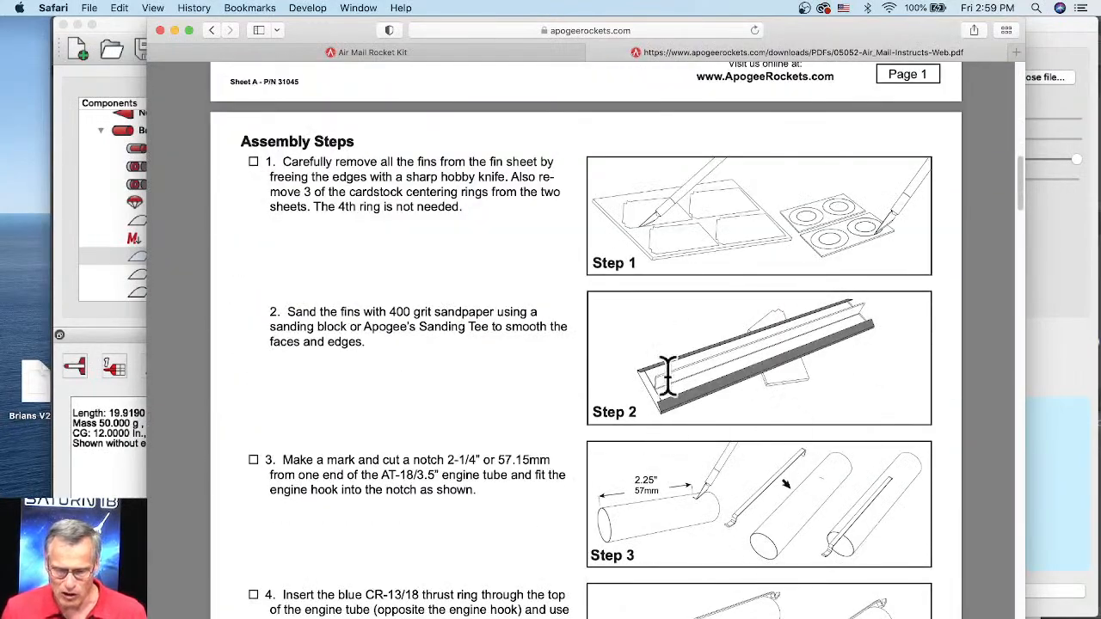
pyautogui.scroll(-5, 671, 378)
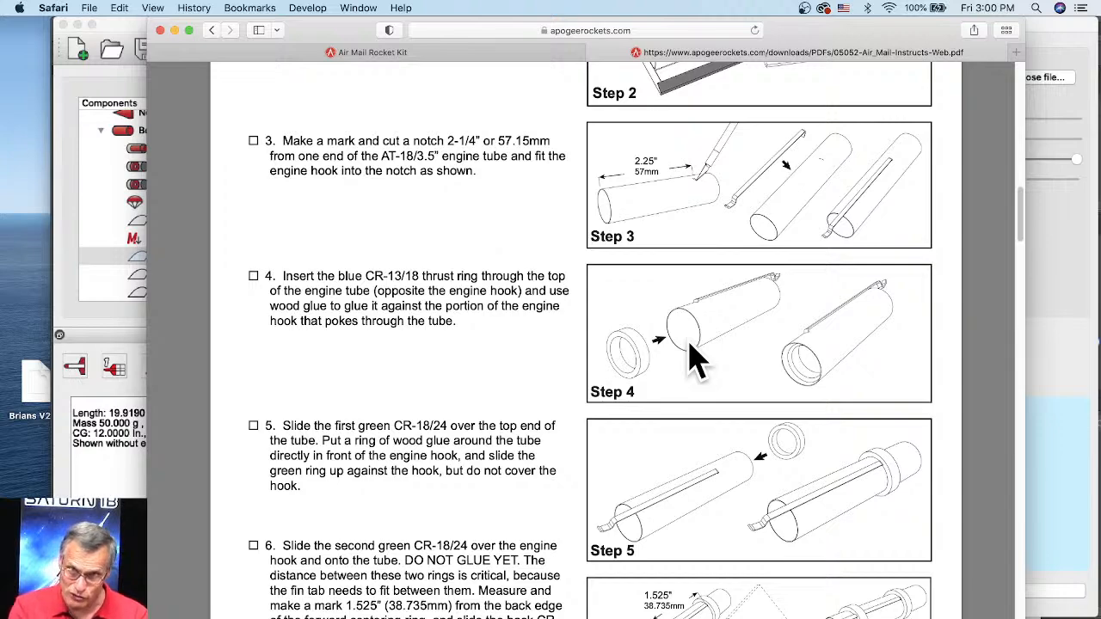
pyautogui.scroll(8, 451, 309)
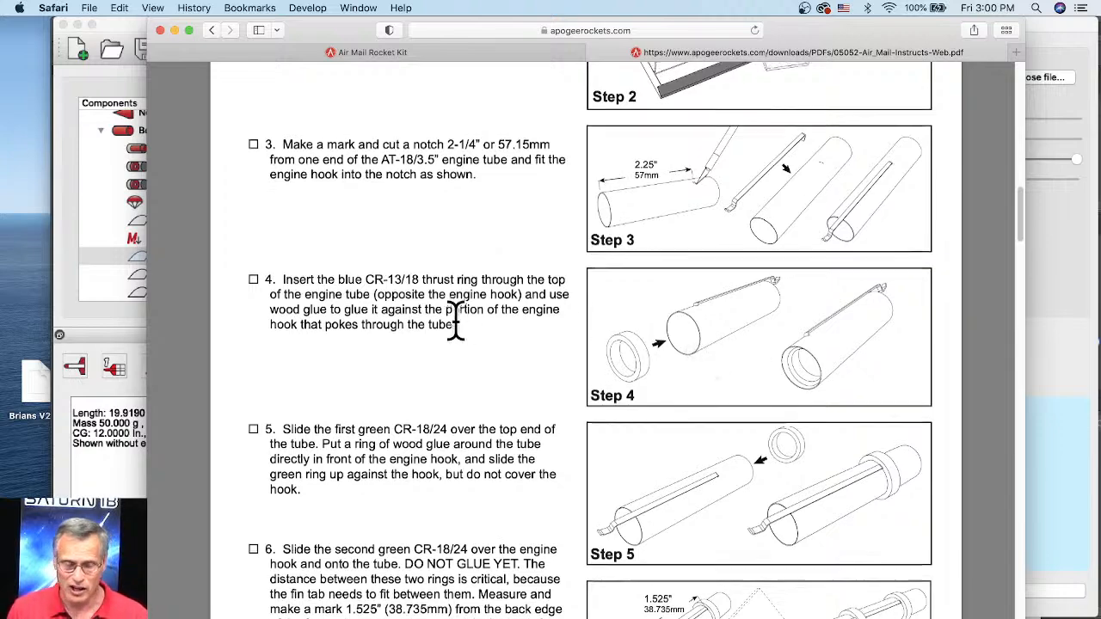
pyautogui.scroll(5, 456, 320)
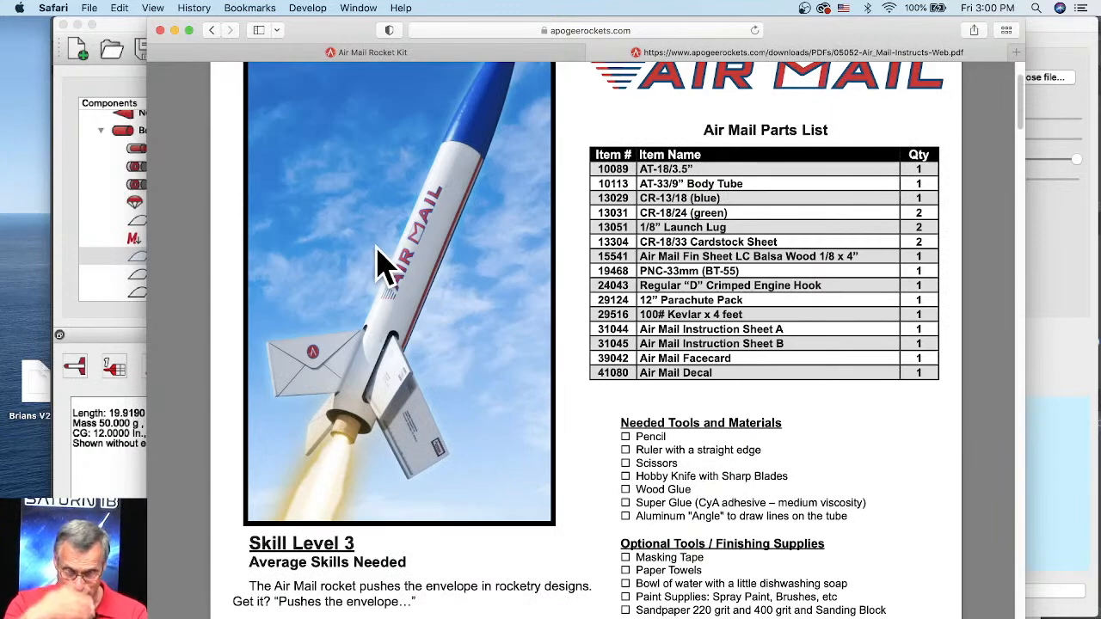
pyautogui.scroll(-10, 386, 266)
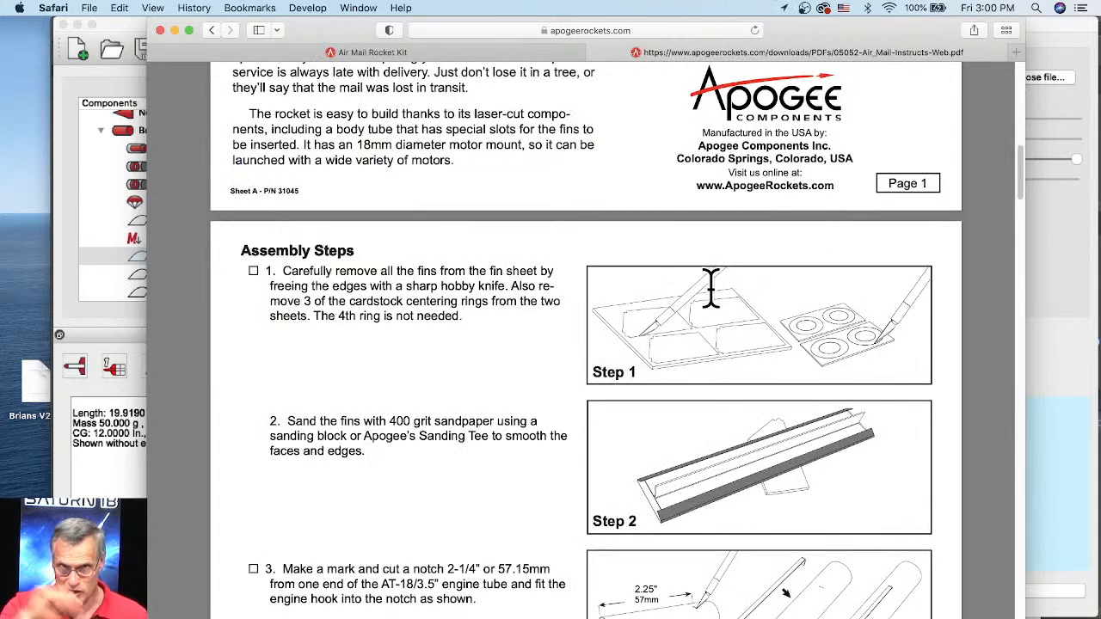
pyautogui.scroll(-3, 770, 452)
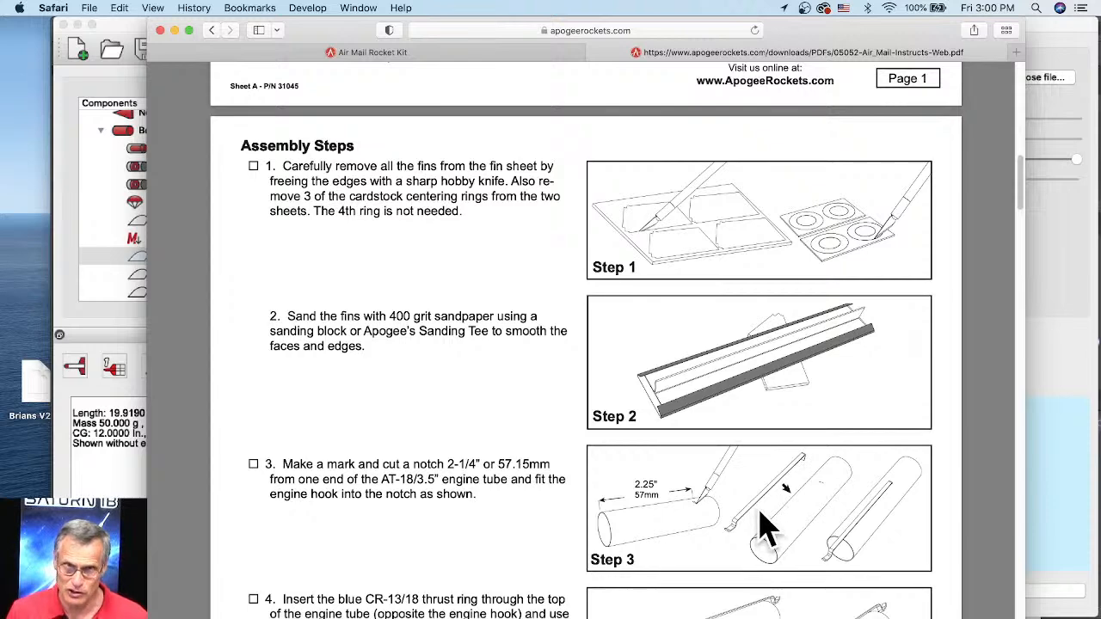
pyautogui.scroll(-4, 768, 525)
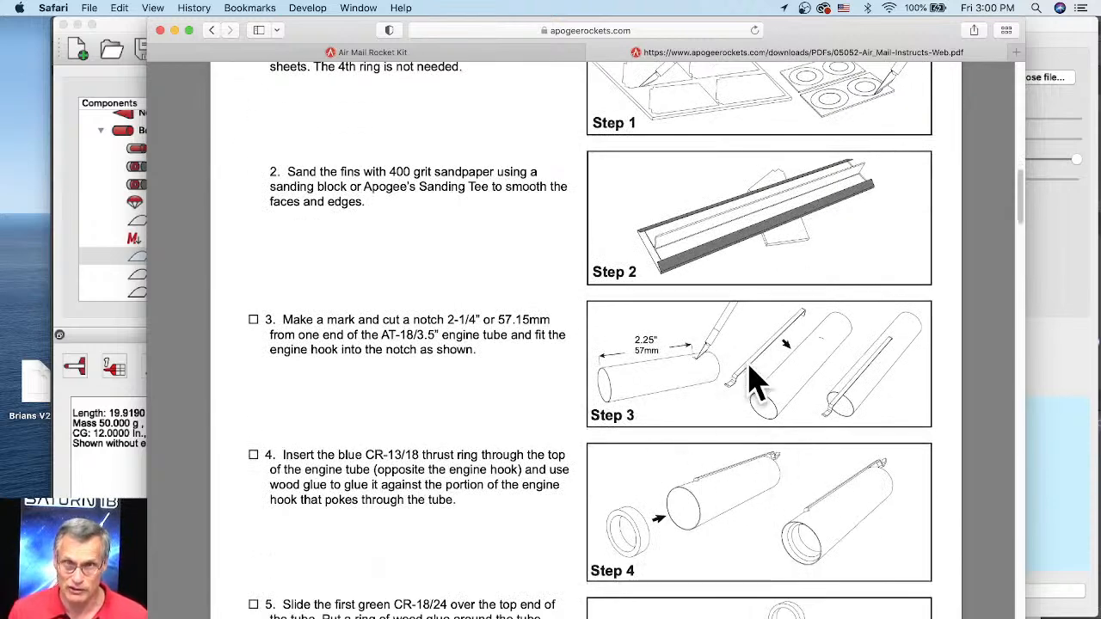
pyautogui.scroll(-5, 739, 387)
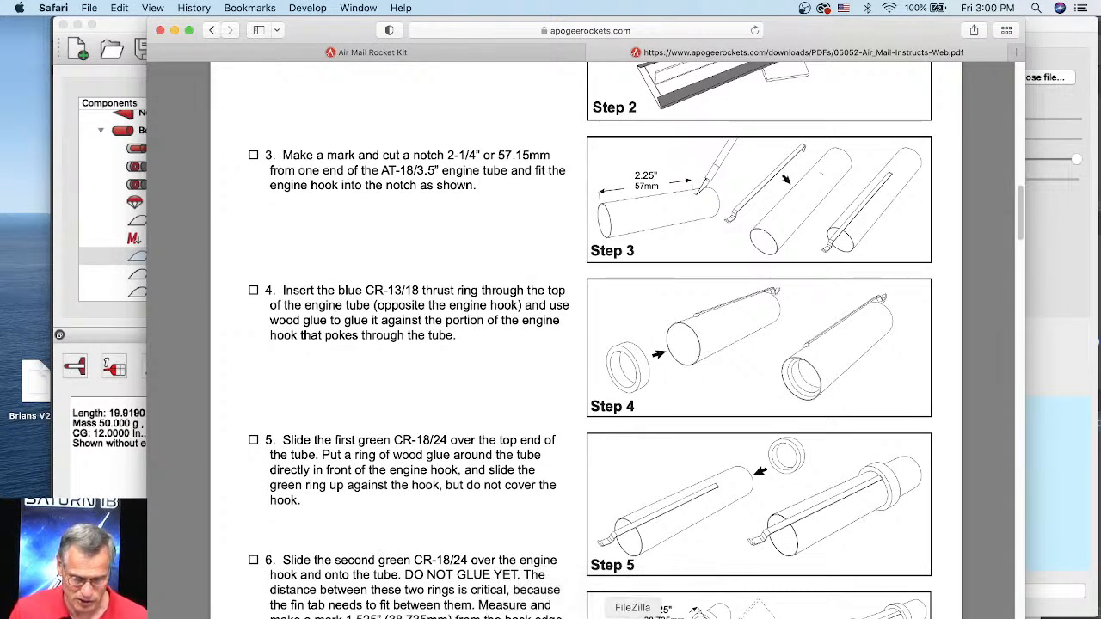
# Step: View the Magnum Hornet fin artwork in Illustrator, and switch to RockSim to accept the custom fin set's texture settings
pyautogui.click(702, 616)
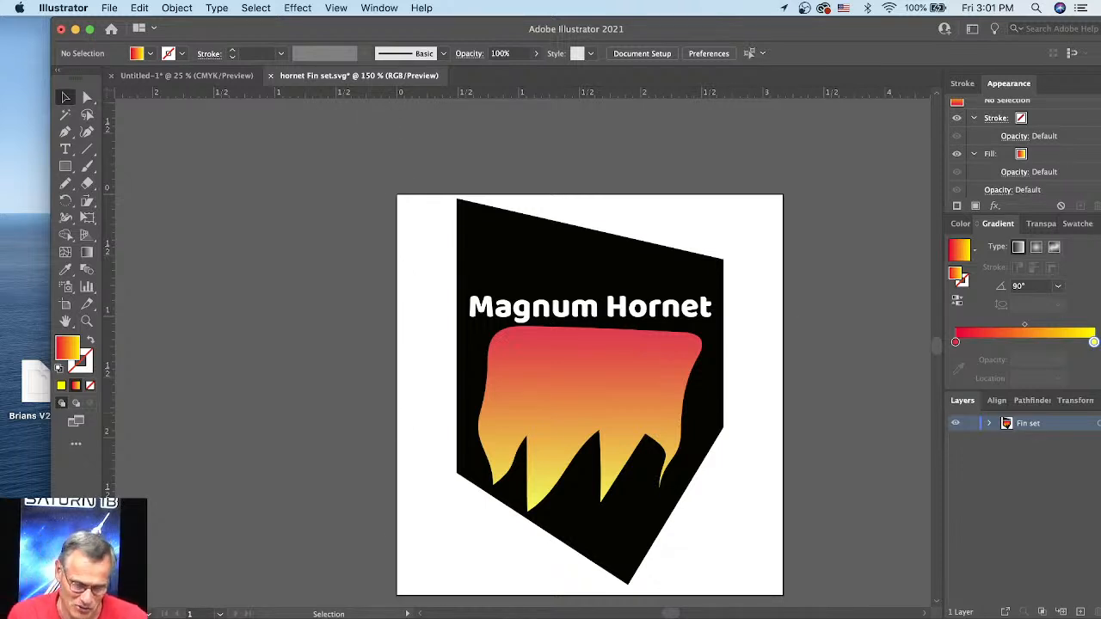
pyautogui.press('super+Tab')
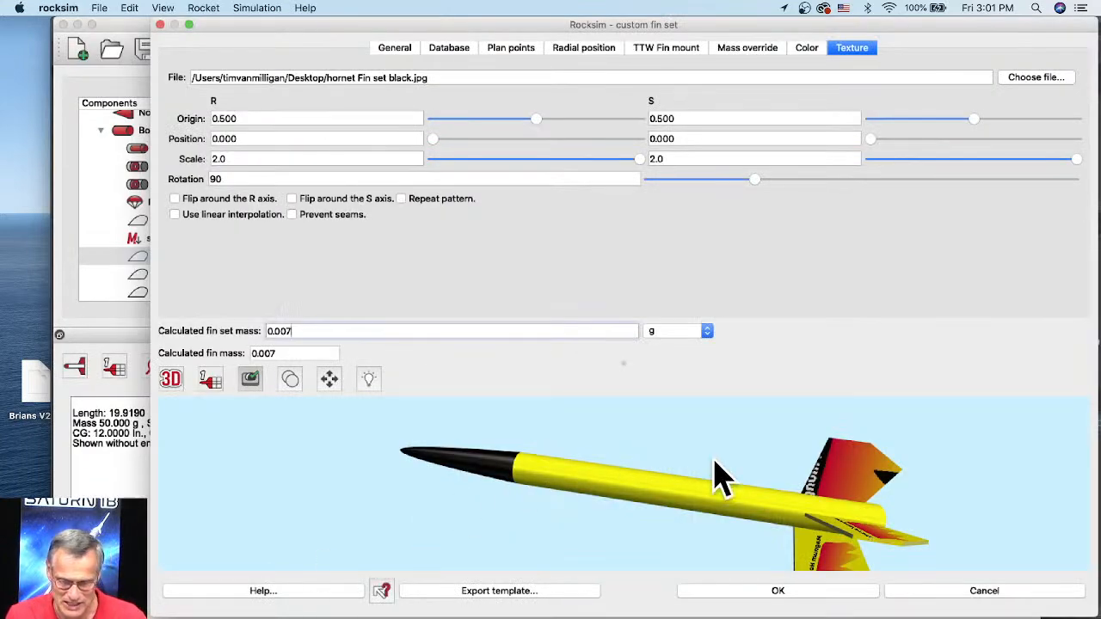
pyautogui.click(786, 592)
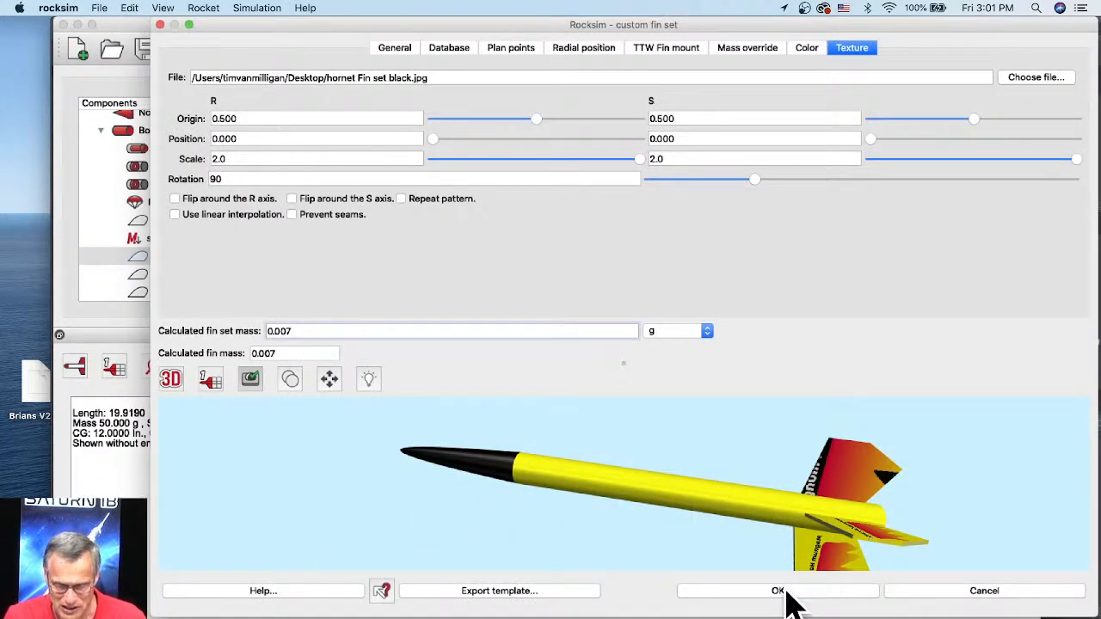
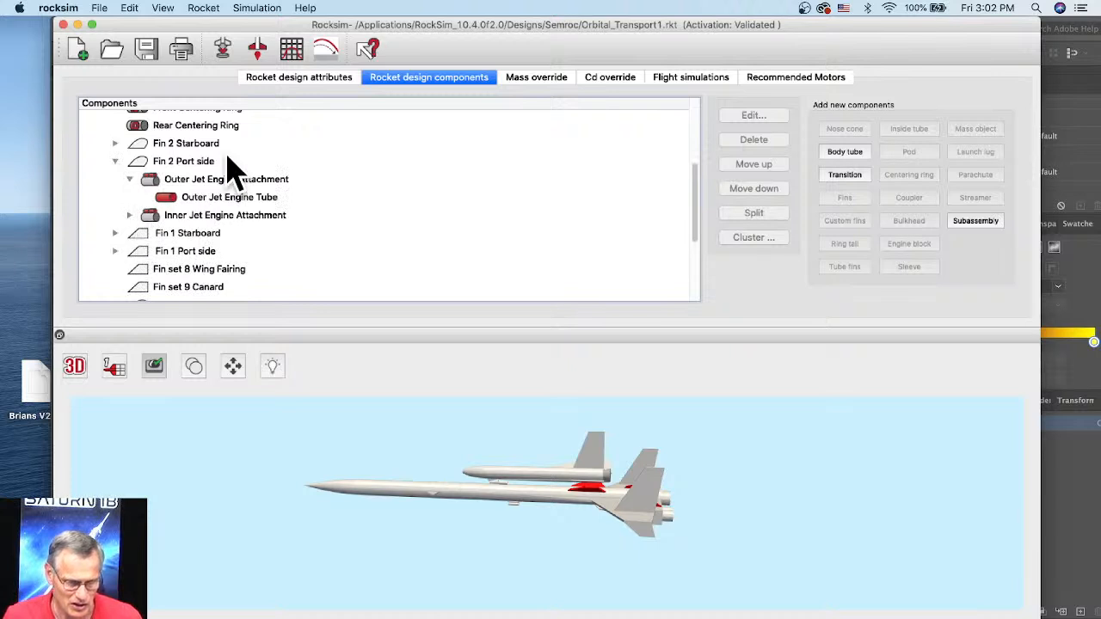
# Step: Take a closer look at the Orbital Transport in 3D, and switch its display to the 2D side view
pyautogui.scroll(2, 548, 461)
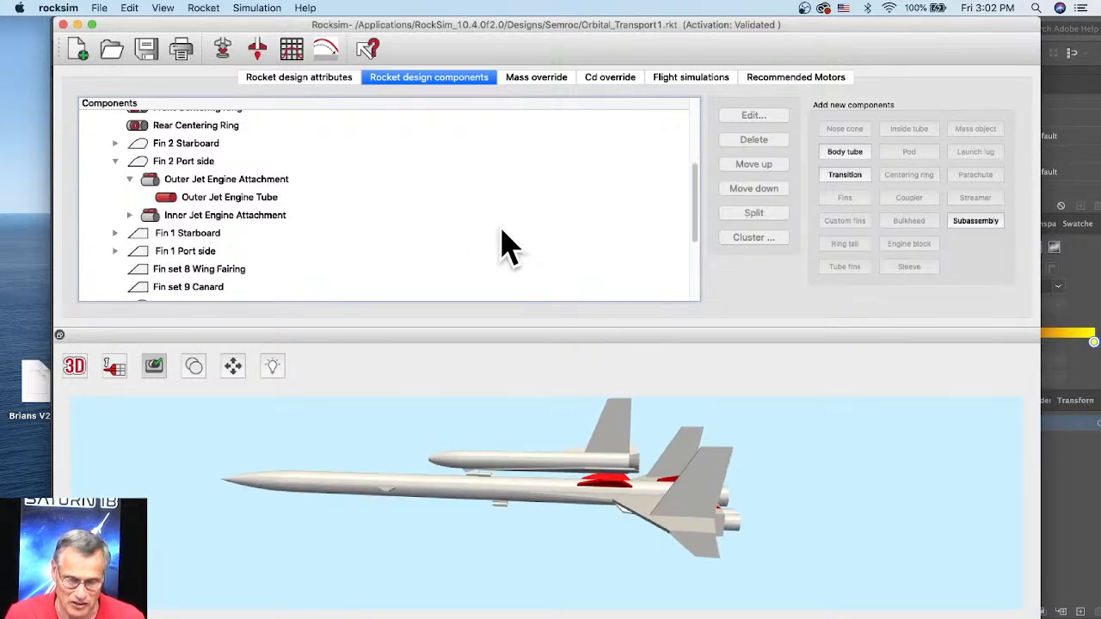
pyautogui.scroll(4, 469, 248)
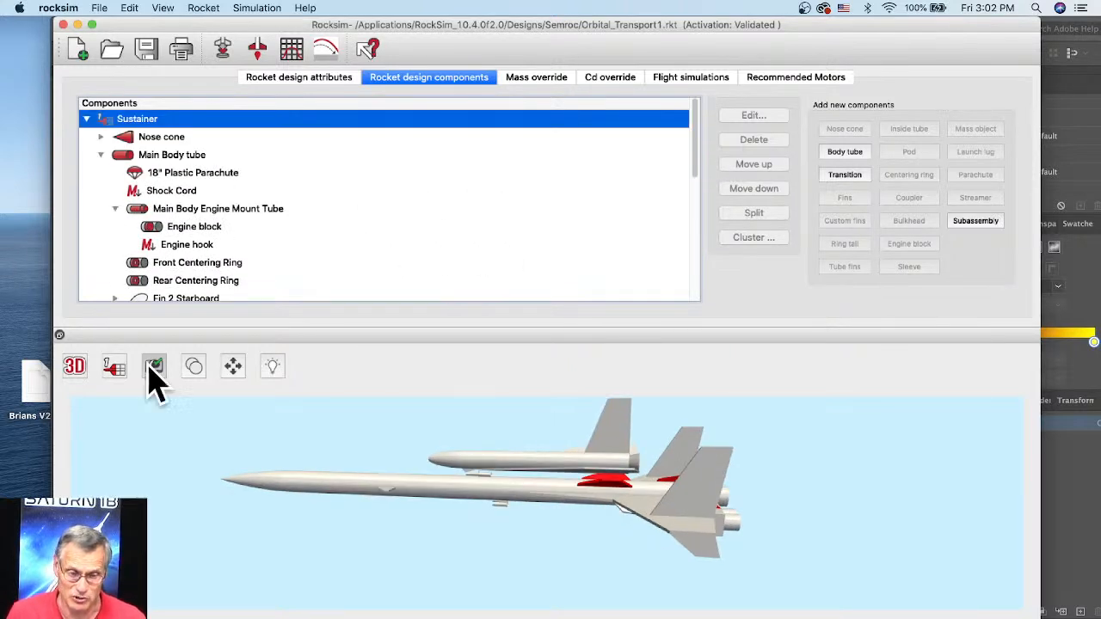
pyautogui.click(75, 368)
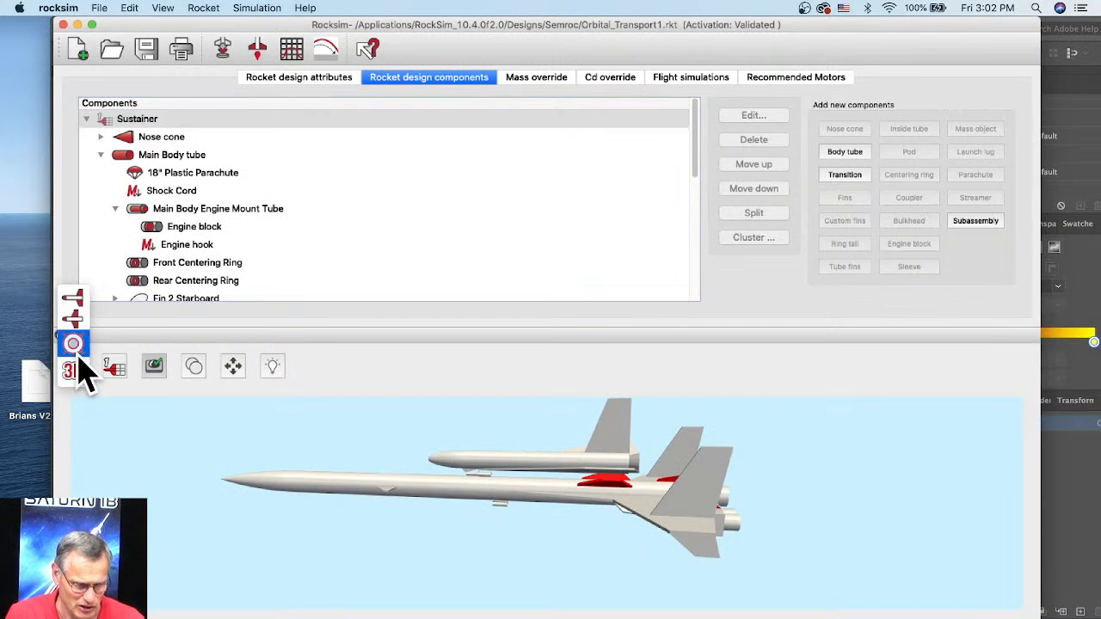
pyautogui.click(75, 302)
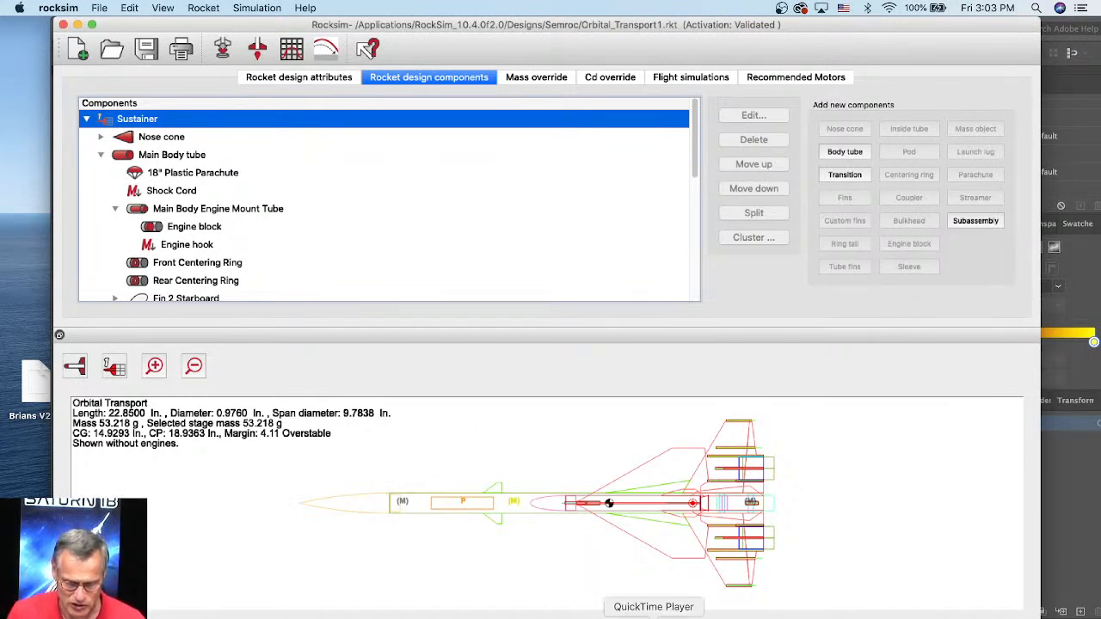
# Step: Switch to Calculator, move it clear of the rocket data, and enter 1.325 as the target tube diameter
pyautogui.click(553, 616)
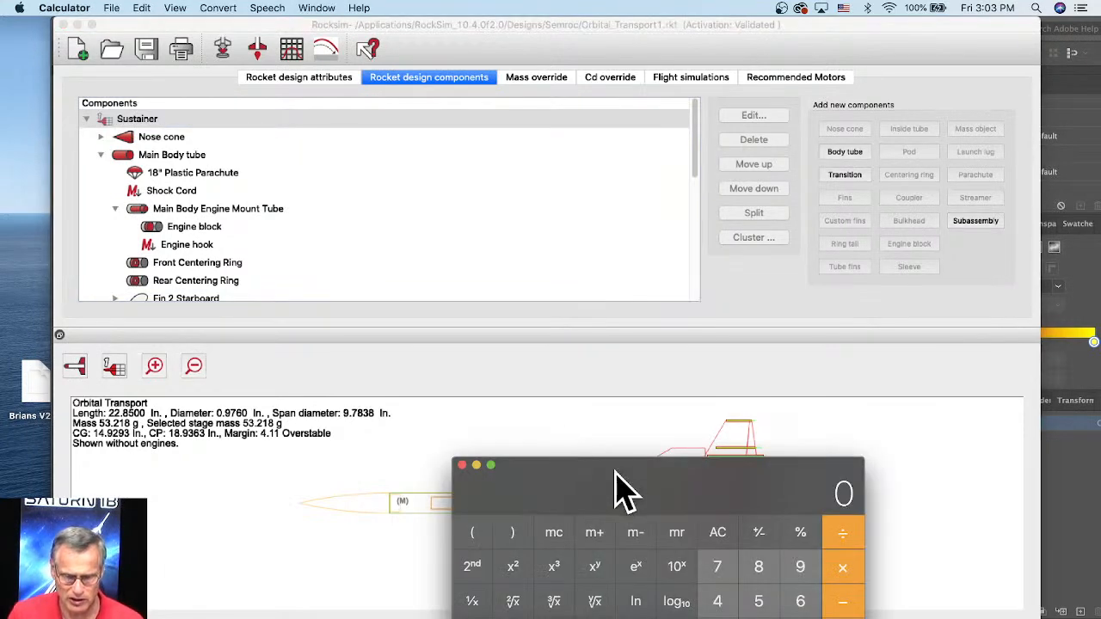
pyautogui.moveTo(621, 486); pyautogui.dragTo(559, 176)
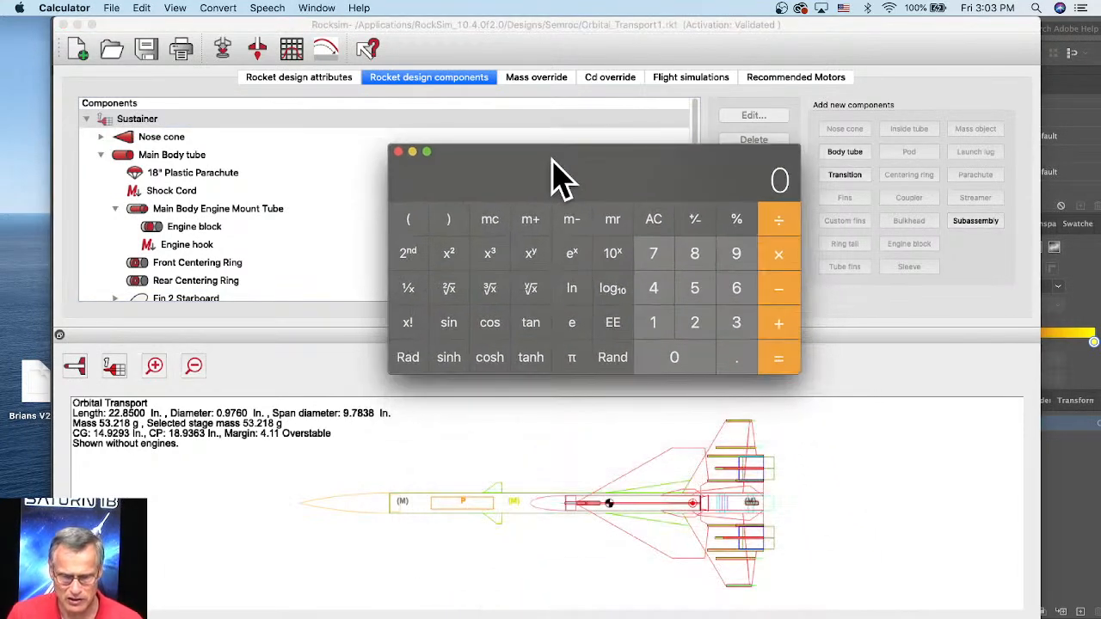
pyautogui.click(660, 327)
pyautogui.click(739, 357)
pyautogui.click(737, 328)
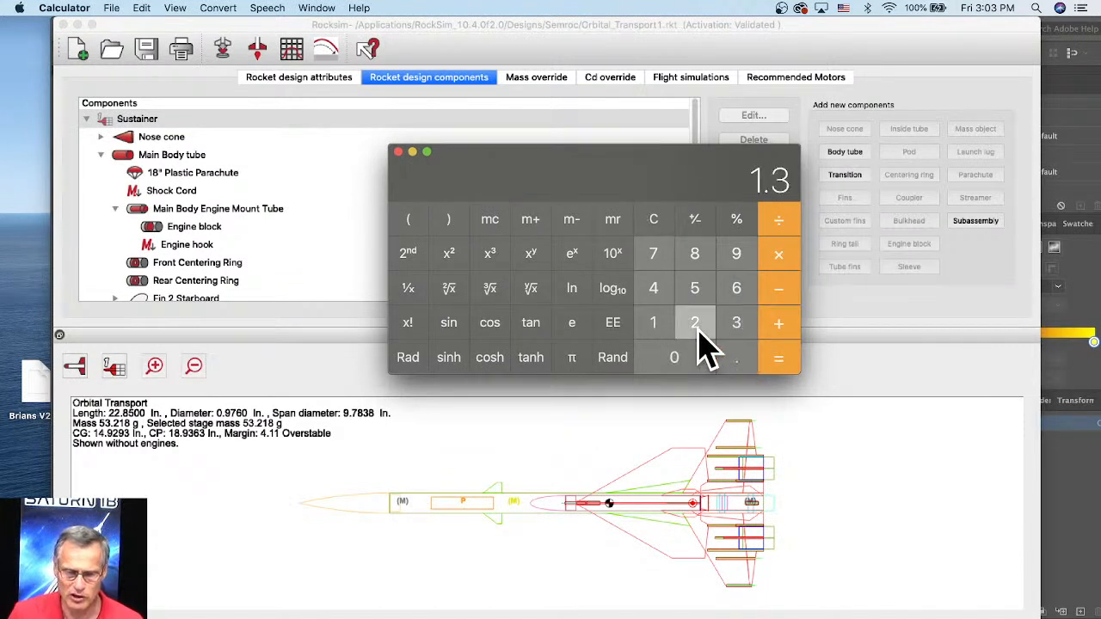
pyautogui.click(695, 326)
pyautogui.click(696, 260)
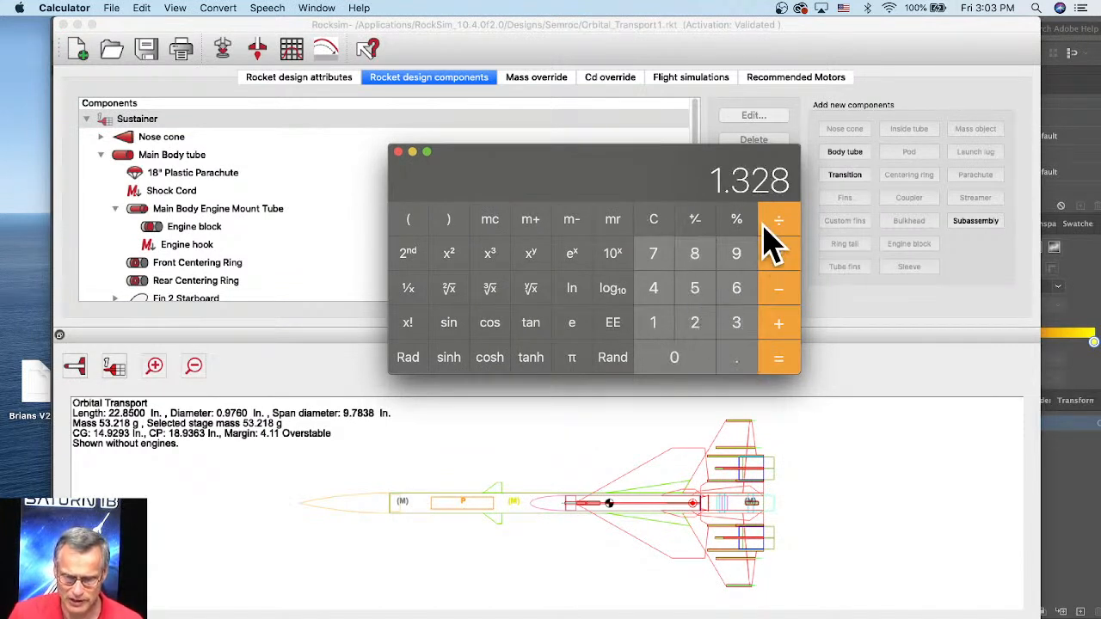
pyautogui.press('BackSpace')
pyautogui.click(707, 291)
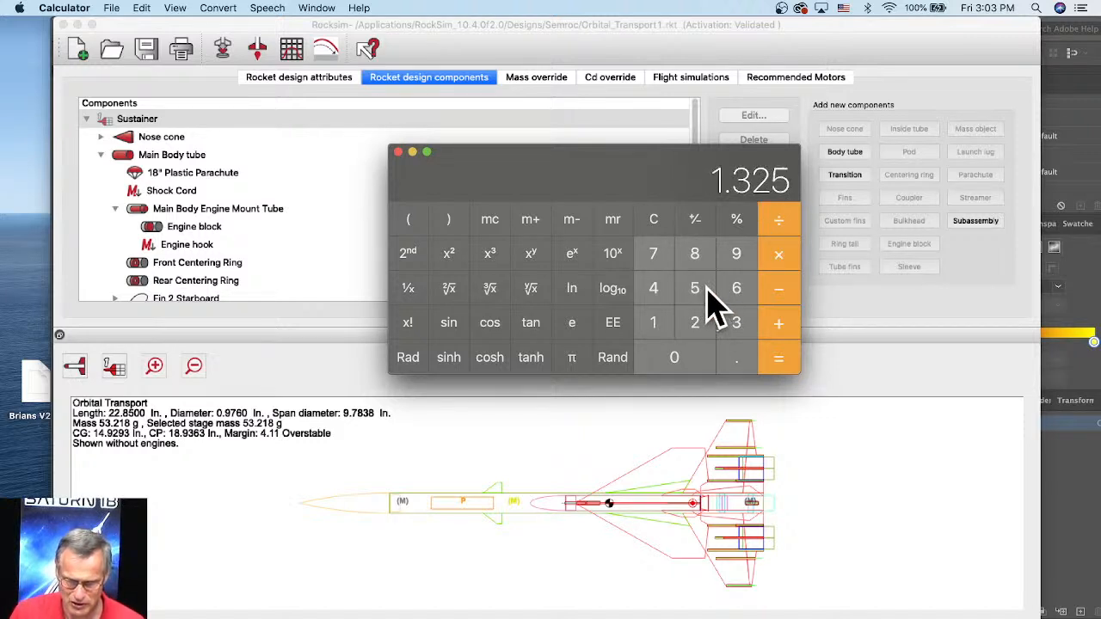
# Step: Divide the entered diameter by the rocket's current diameter of 0.976 to get the scale ratio
pyautogui.click(779, 220)
pyautogui.click(737, 360)
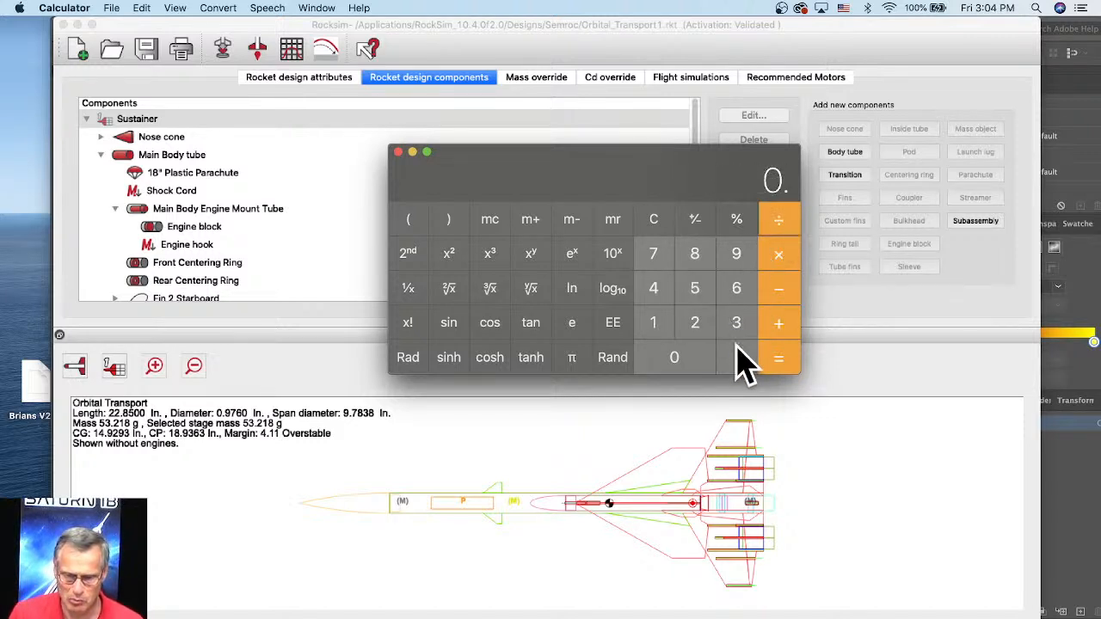
pyautogui.click(737, 256)
pyautogui.click(653, 258)
pyautogui.click(740, 293)
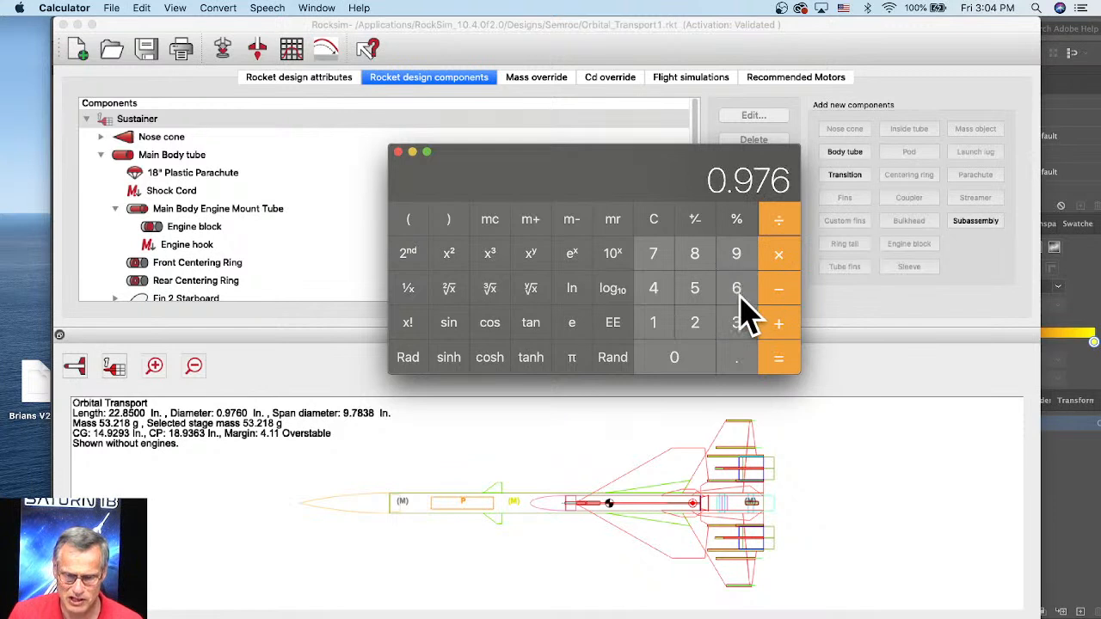
pyautogui.click(774, 362)
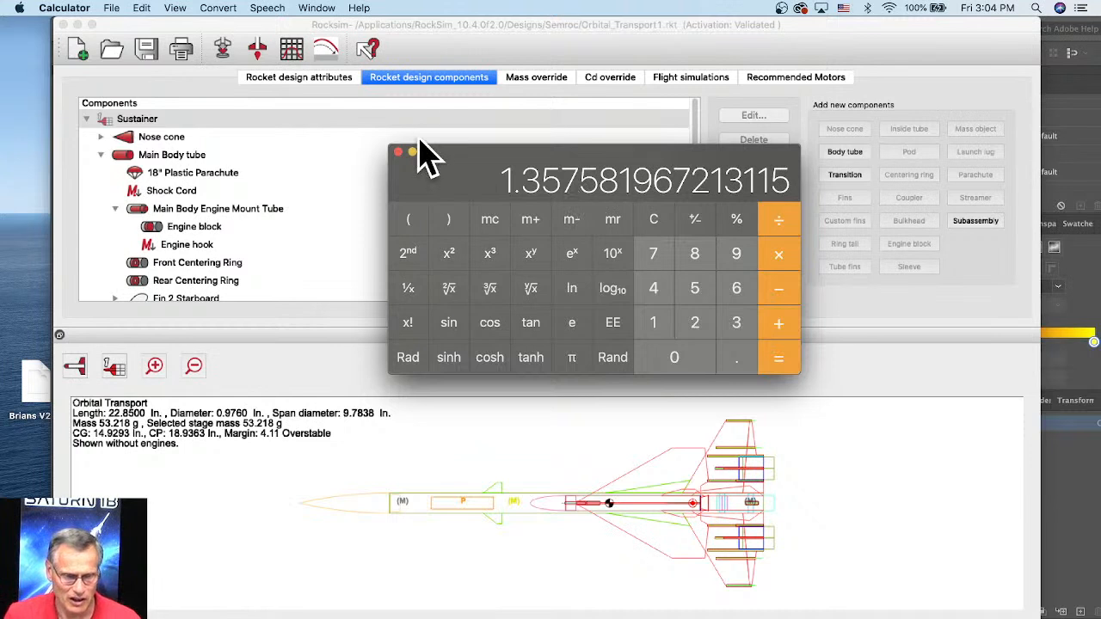
# Step: Switch back to RockSim, start scaling the rocket by a scale factor, and enter 1.35 as the factor
pyautogui.click(446, 26)
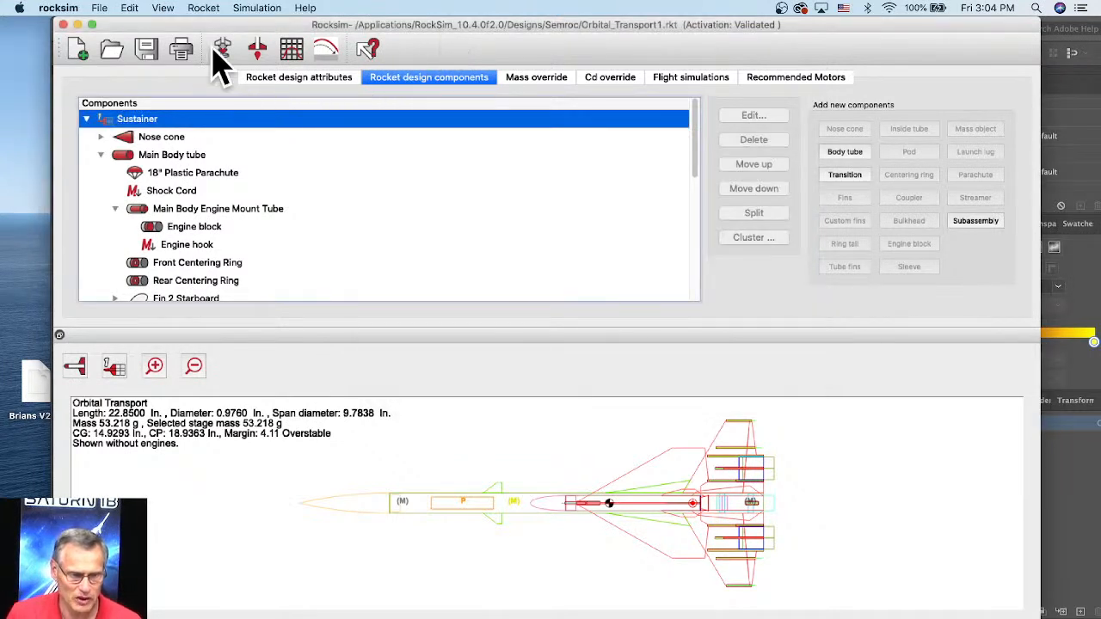
pyautogui.click(204, 9)
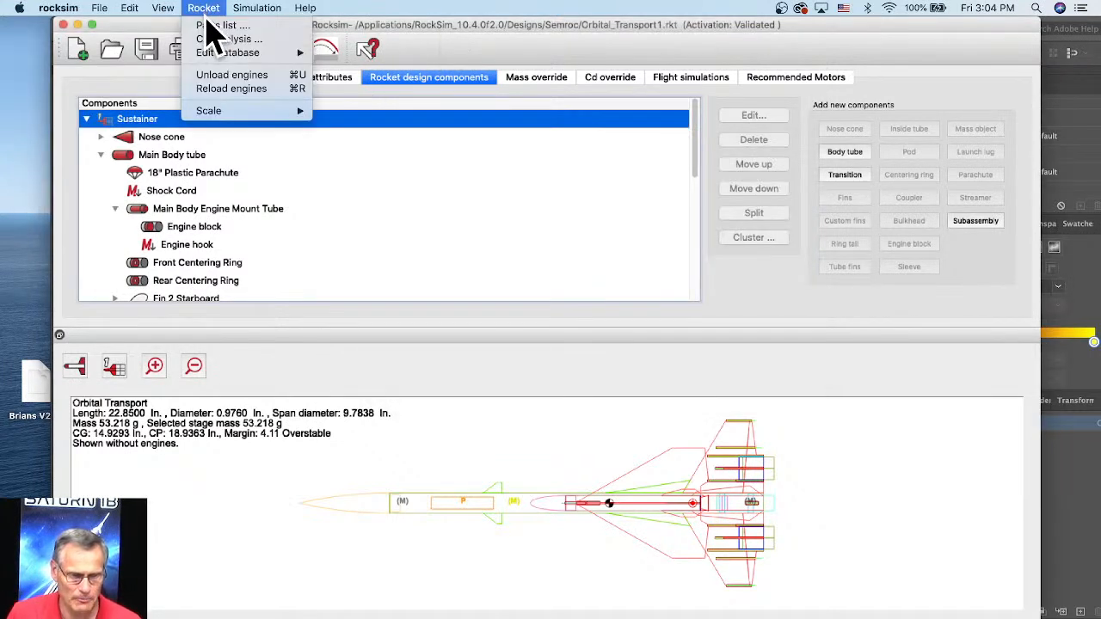
pyautogui.moveTo(212, 113)
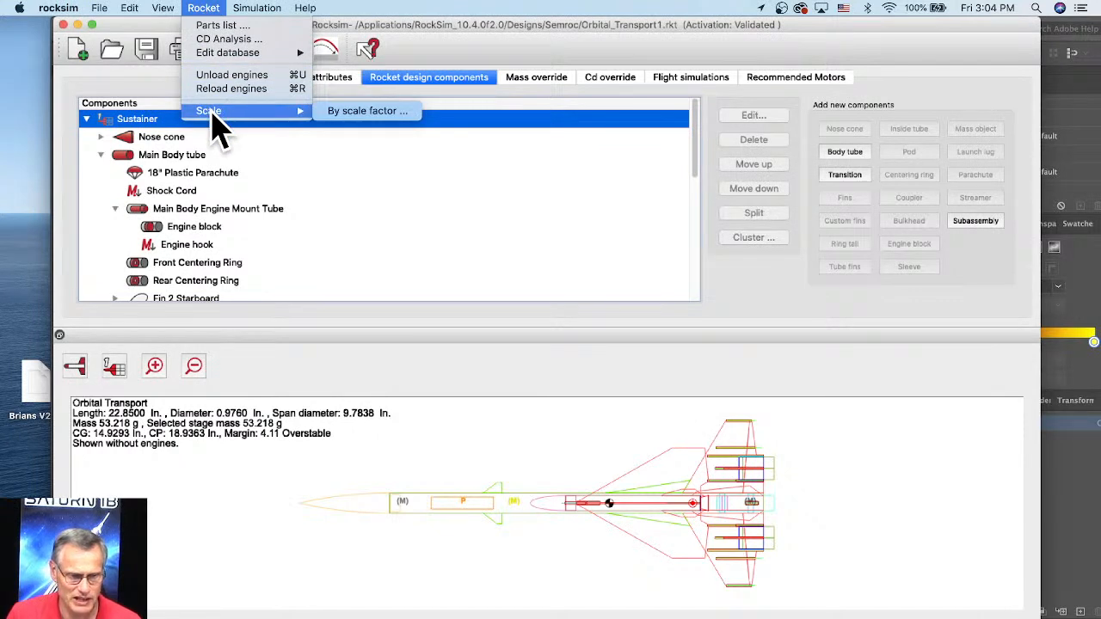
pyautogui.click(364, 117)
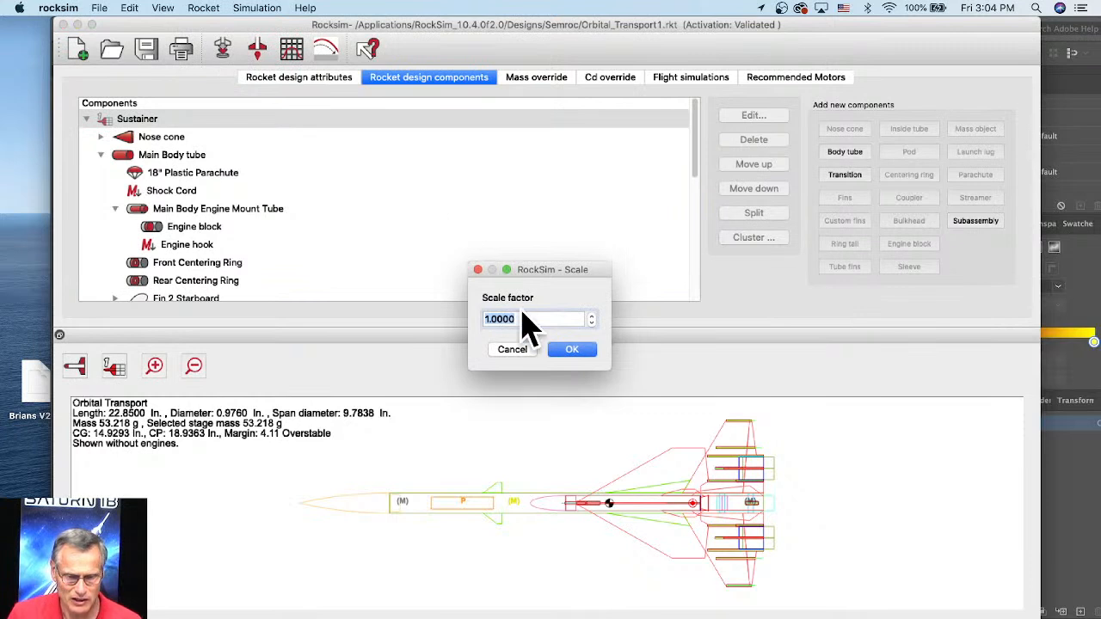
pyautogui.moveTo(523, 318); pyautogui.dragTo(467, 317)
pyautogui.write('1')
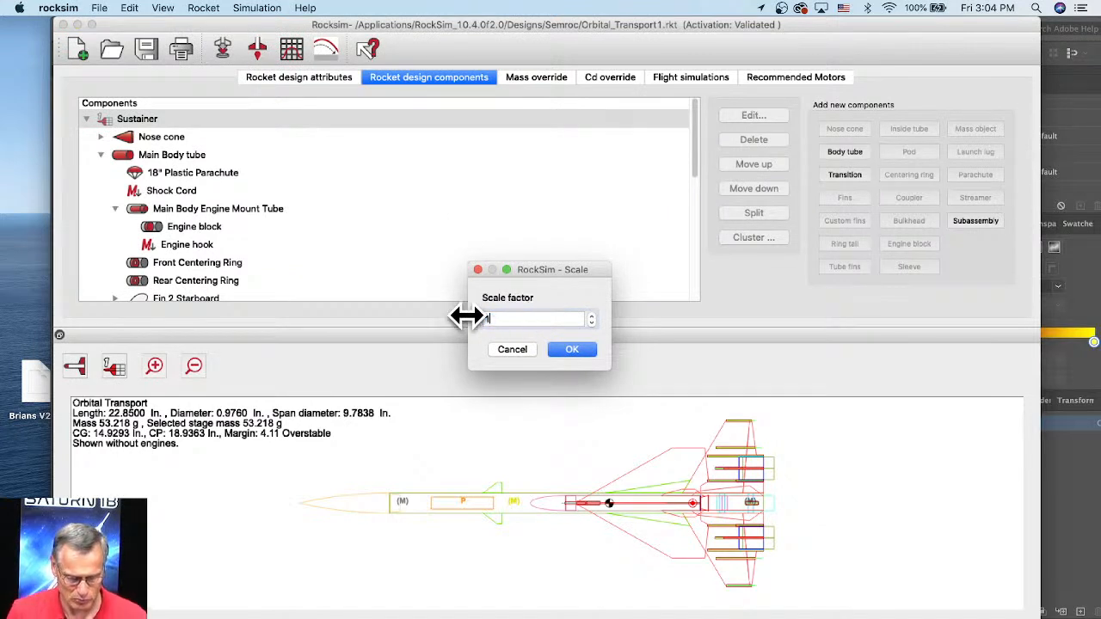
pyautogui.write('.35')
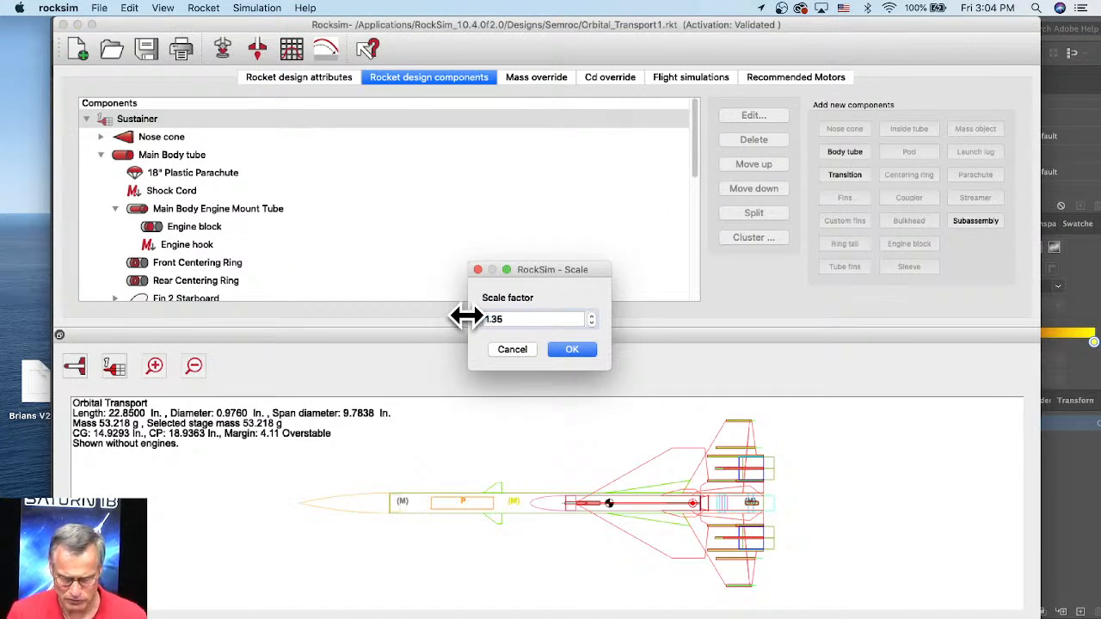
# Step: Refine the scale factor to 1.3575 using the Calculator result, and apply the scaling to the rocket
pyautogui.click(532, 618)
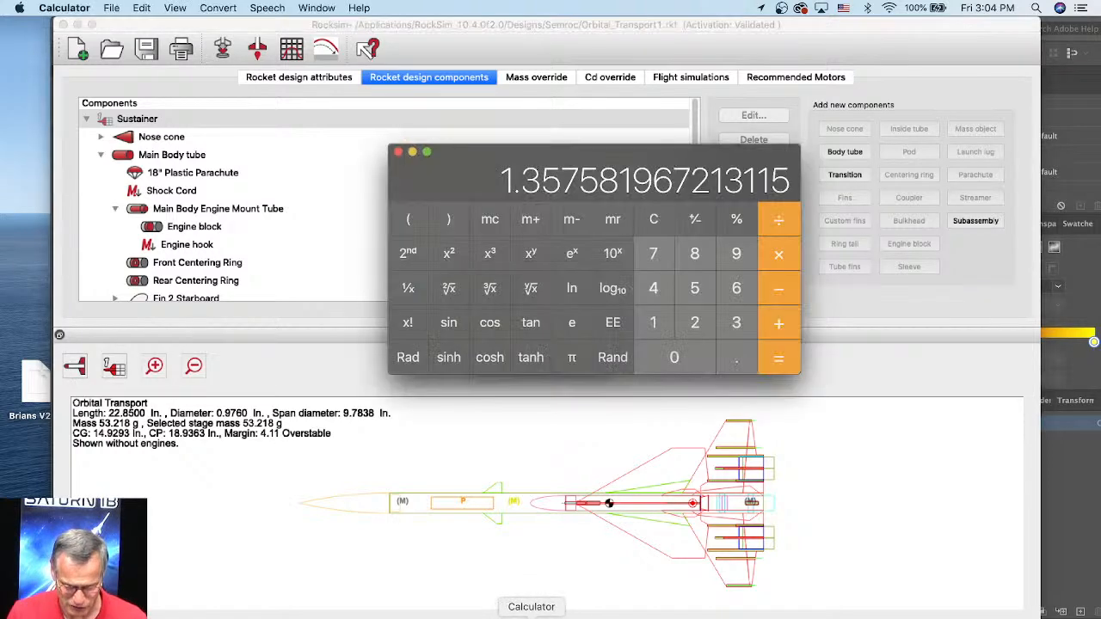
pyautogui.moveTo(474, 193); pyautogui.dragTo(688, 170)
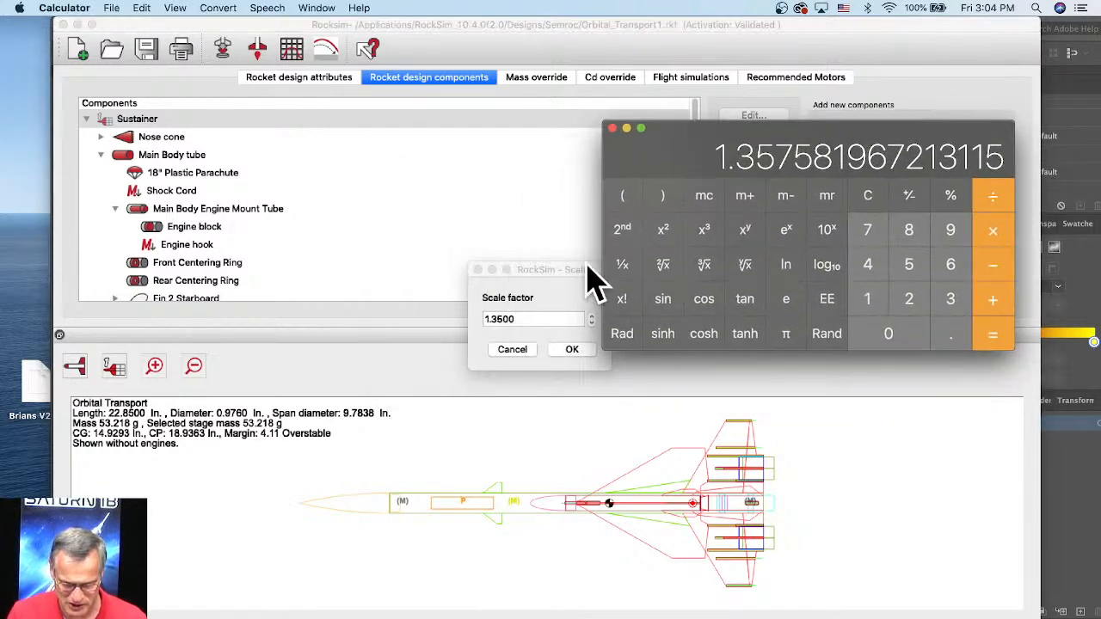
pyautogui.click(503, 324)
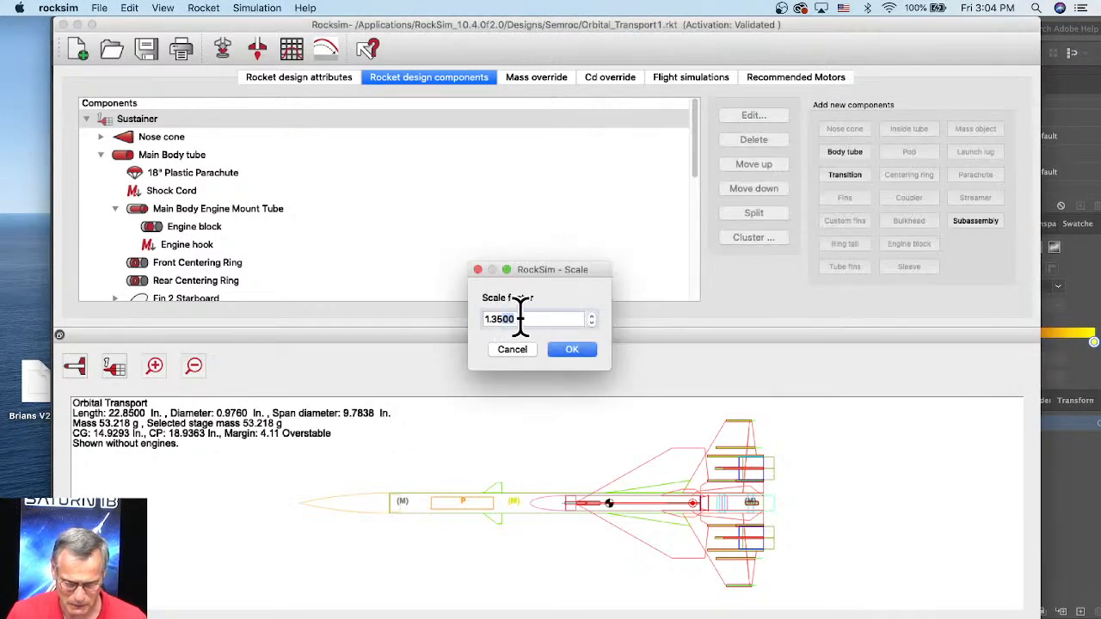
pyautogui.write('1.3675')
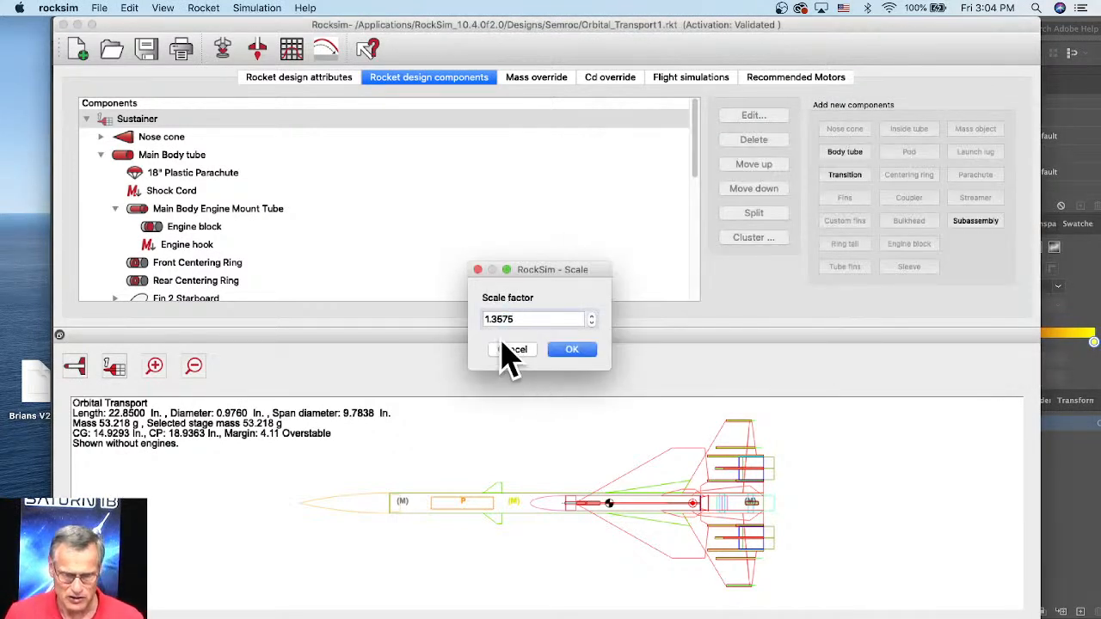
pyautogui.click(574, 349)
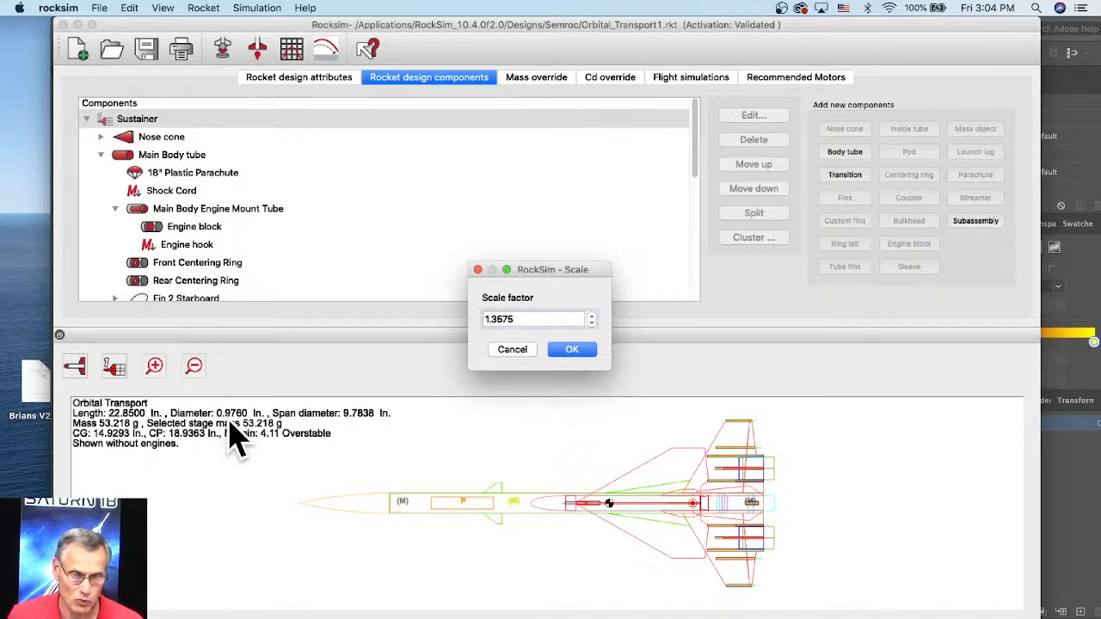
pyautogui.click(568, 350)
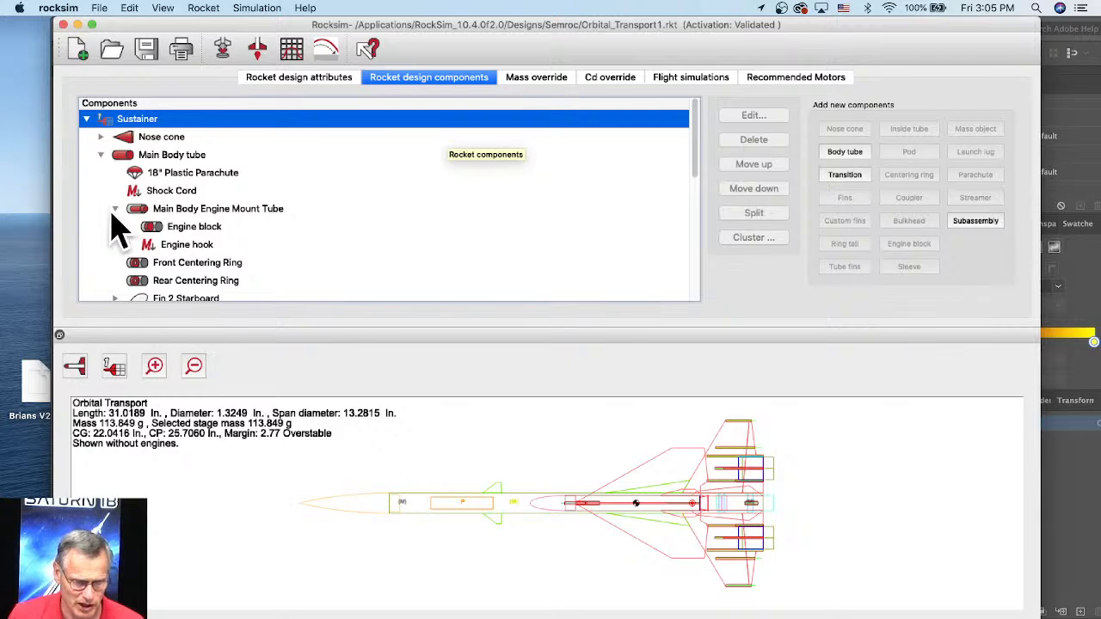
# Step: Set the Main Body Engine Mount Tube's outer diameter to 0.976 in and inner diameter to 0.950 in
pyautogui.click(204, 213)
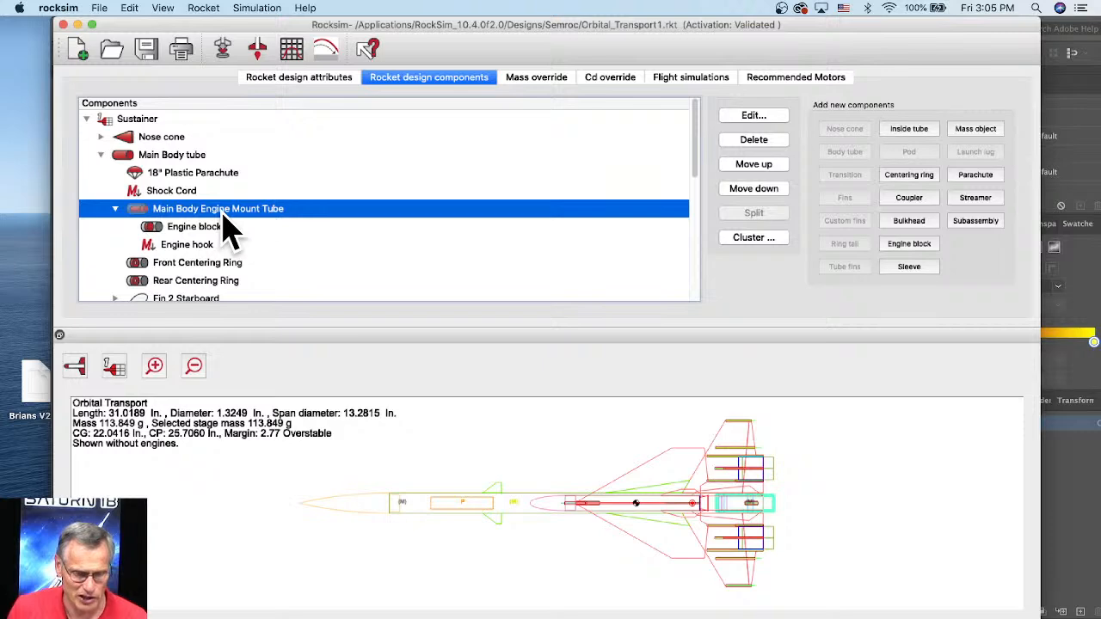
pyautogui.doubleClick(223, 212)
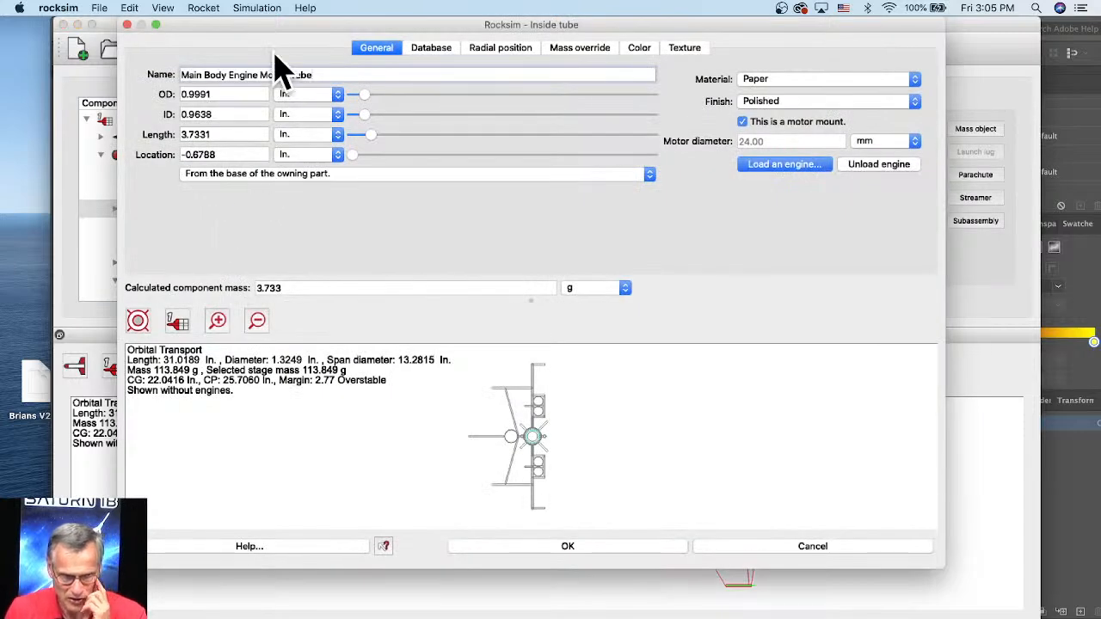
pyautogui.moveTo(283, 28); pyautogui.dragTo(368, 30)
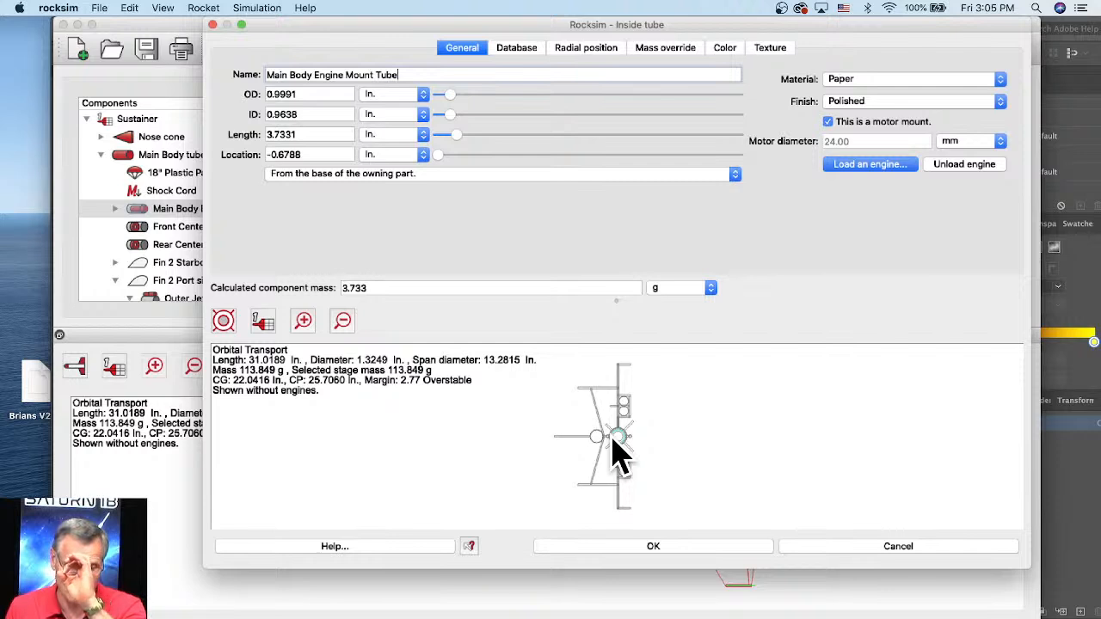
pyautogui.doubleClick(282, 94)
pyautogui.write('0.976')
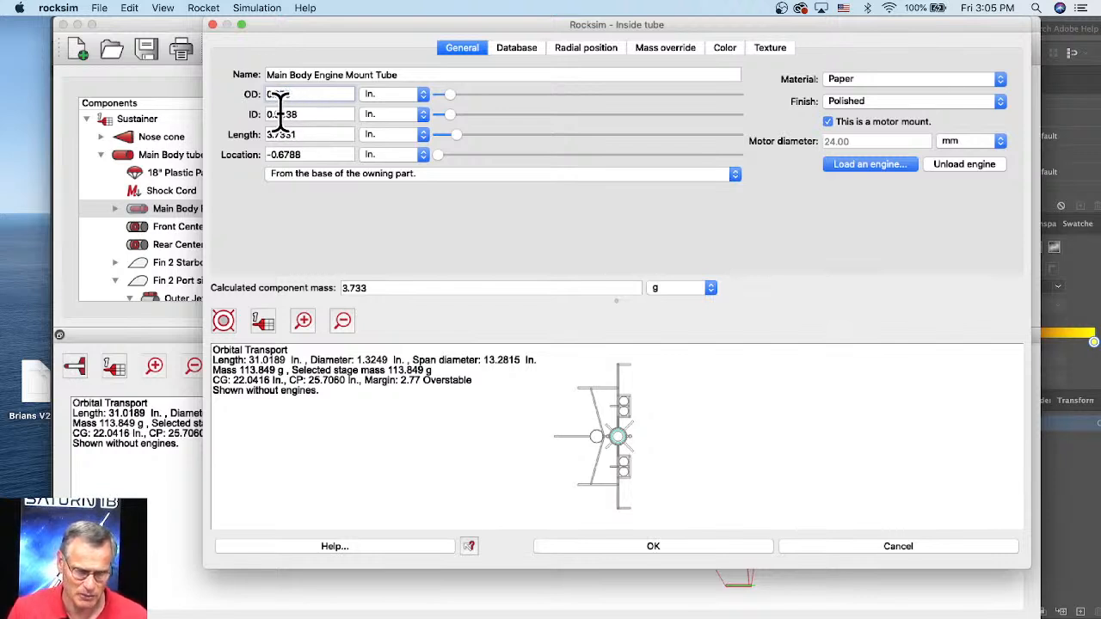
pyautogui.moveTo(280, 114); pyautogui.dragTo(305, 115)
pyautogui.write('50')
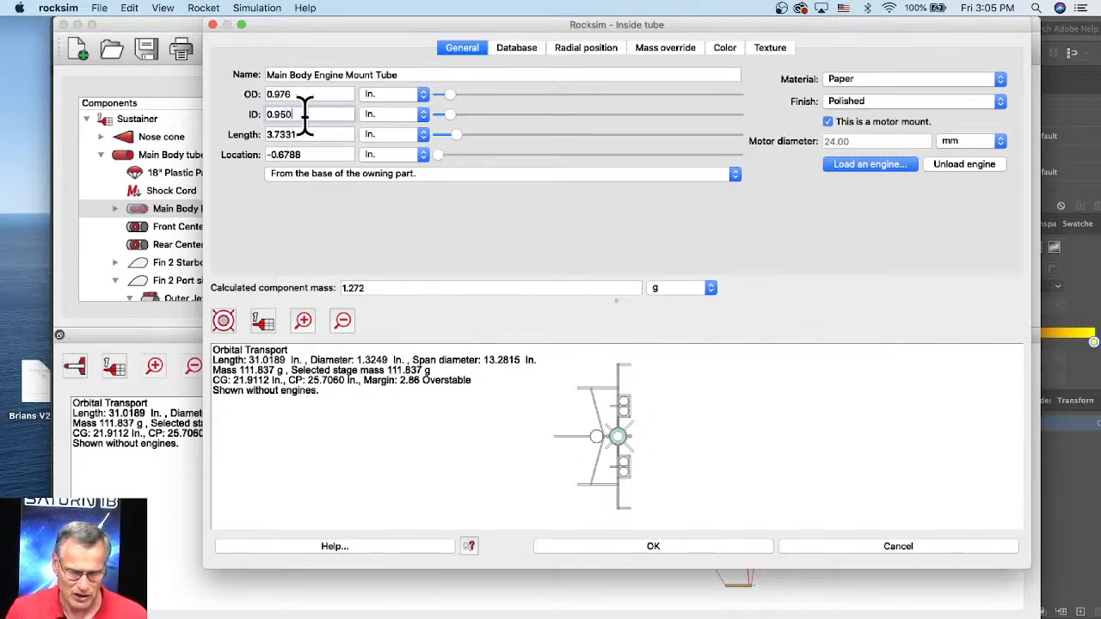
pyautogui.click(376, 232)
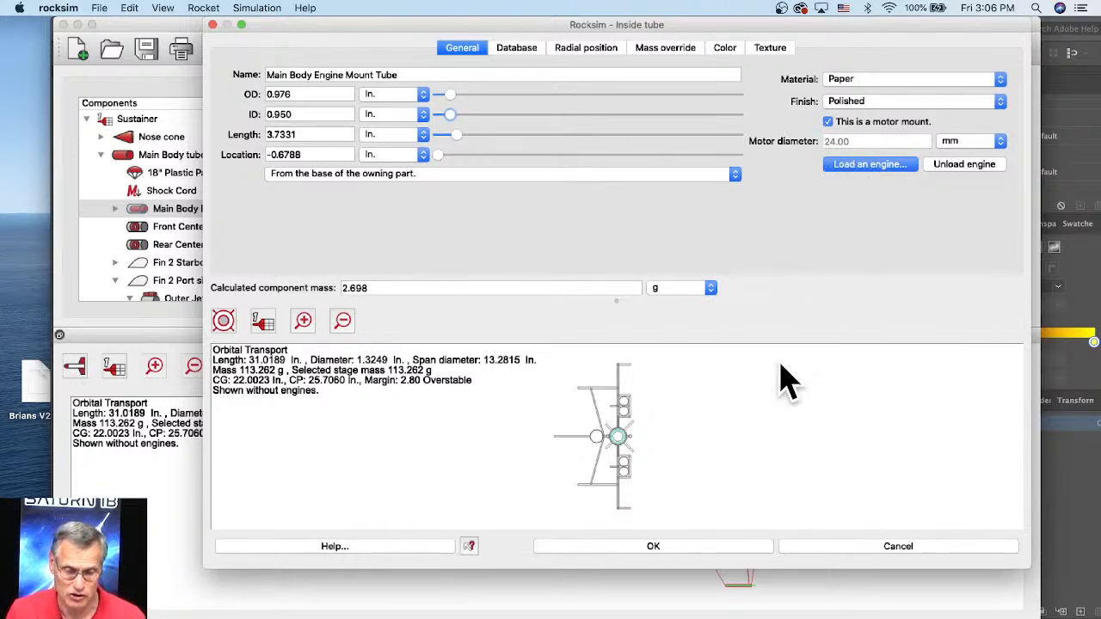
pyautogui.click(619, 543)
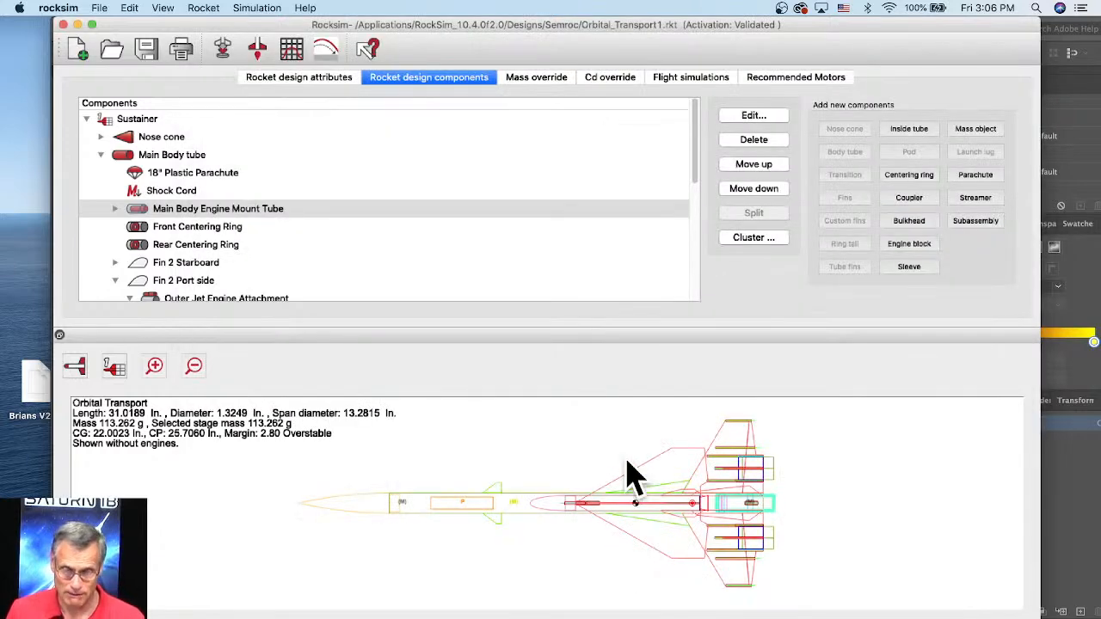